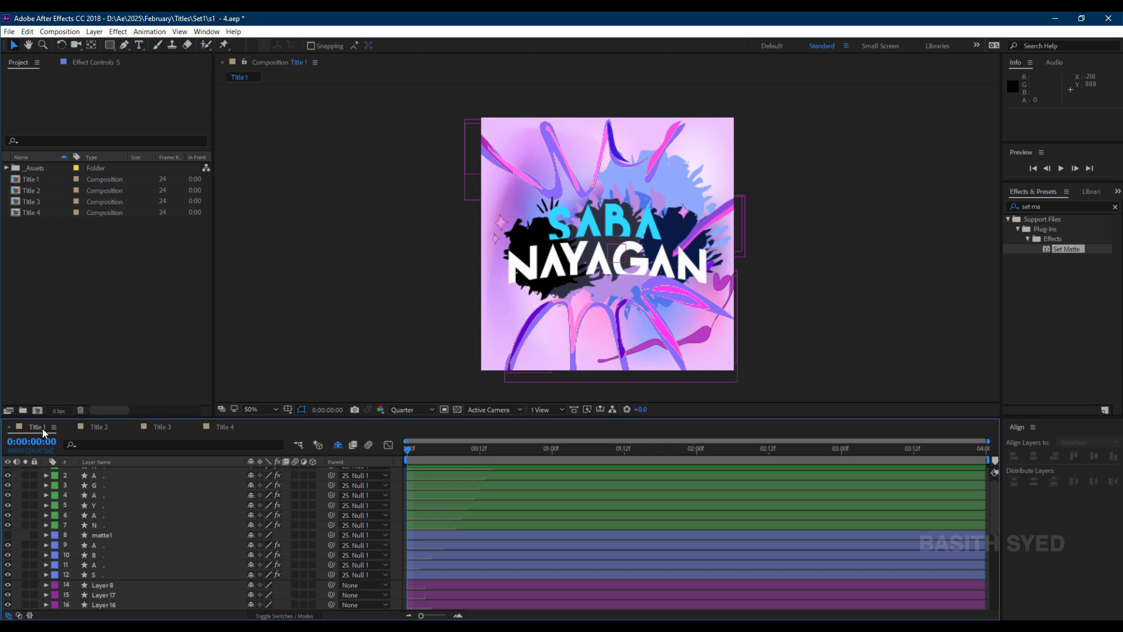
In the Title 1 composition, separate the S layer's Position into X and Y dimensions.
click(42, 428)
scroll(128, 558, up, 1)
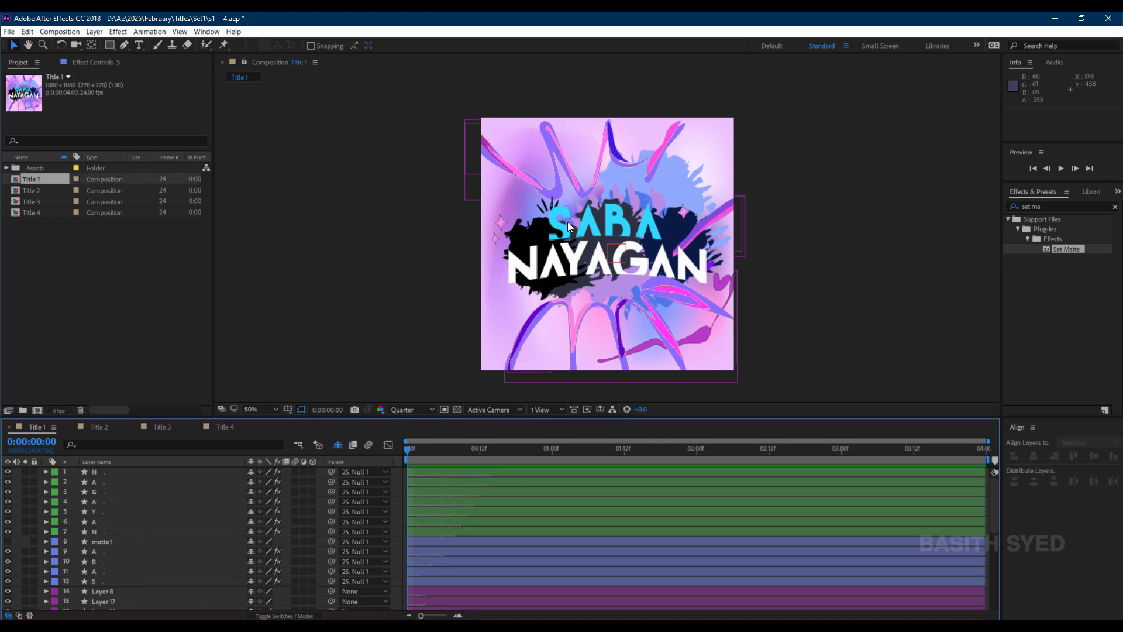
click(122, 582)
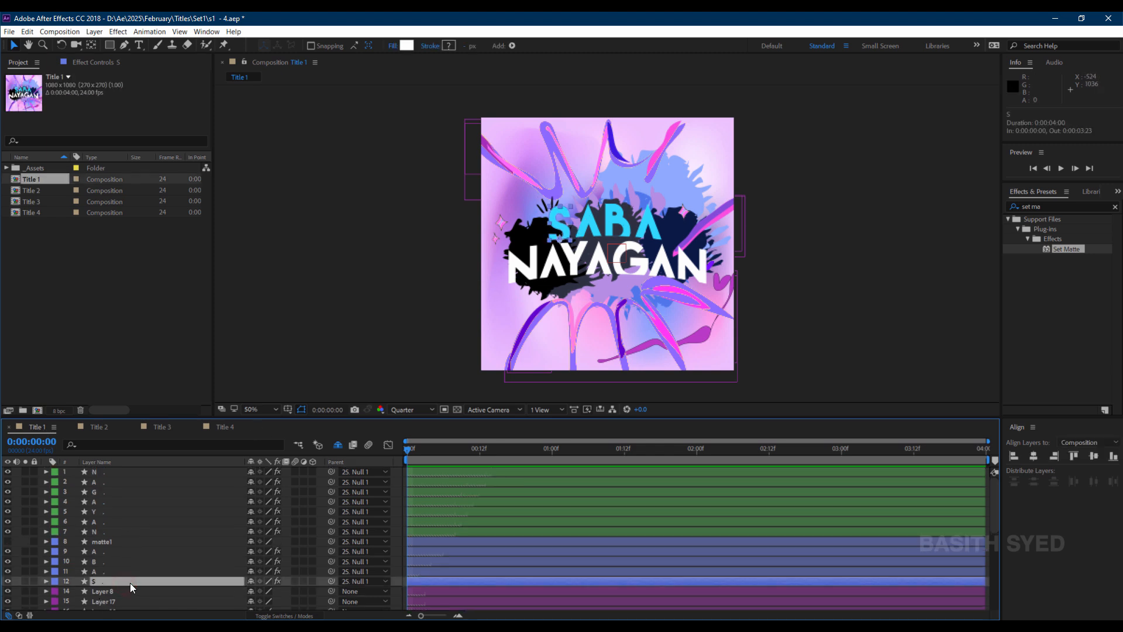
key(p)
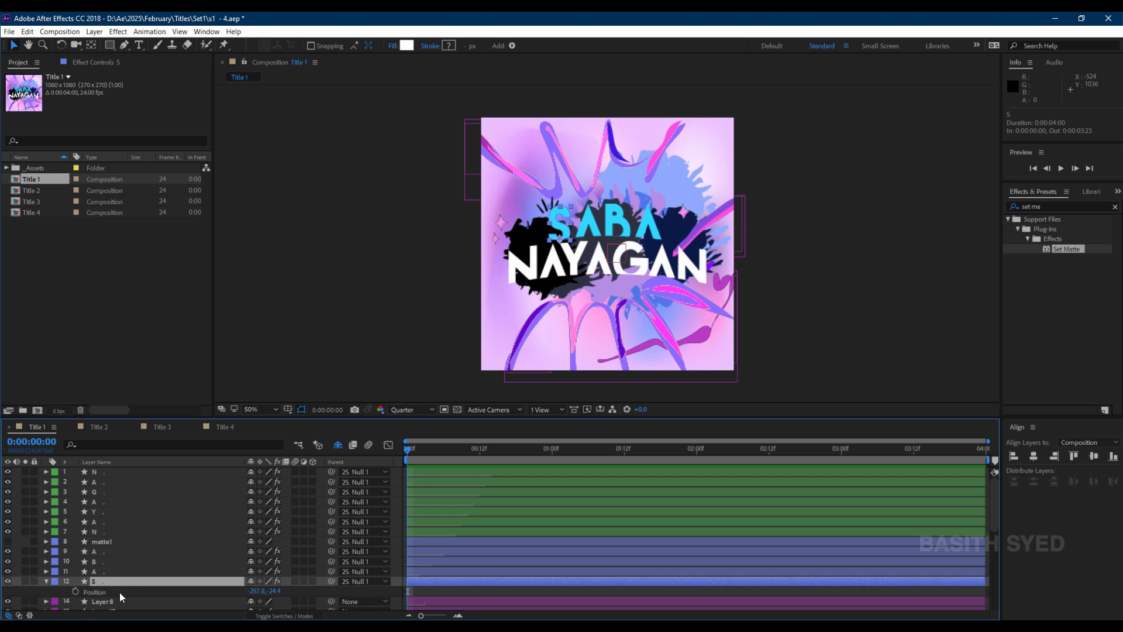
right_click(118, 592)
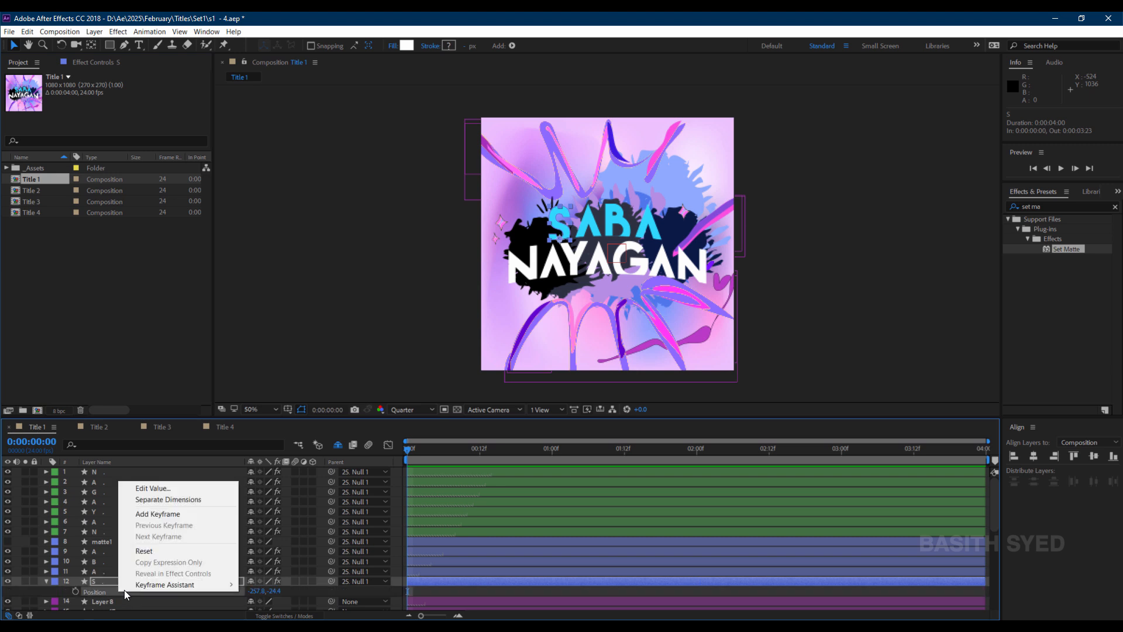
click(184, 497)
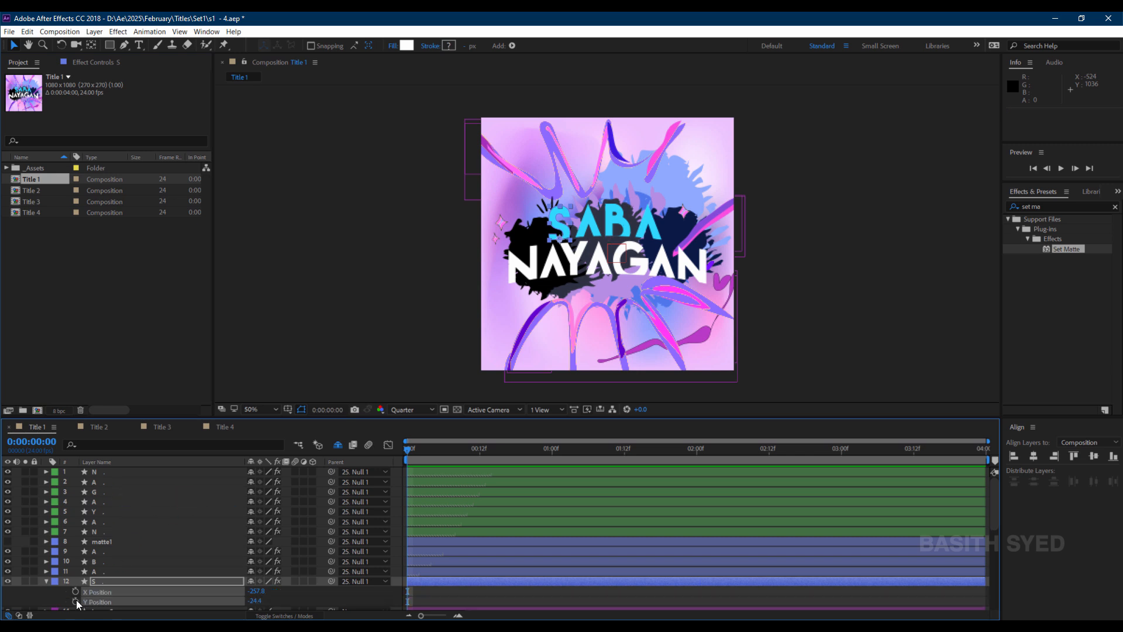
Set a Y Position keyframe for the S layer at the first frame.
click(61, 592)
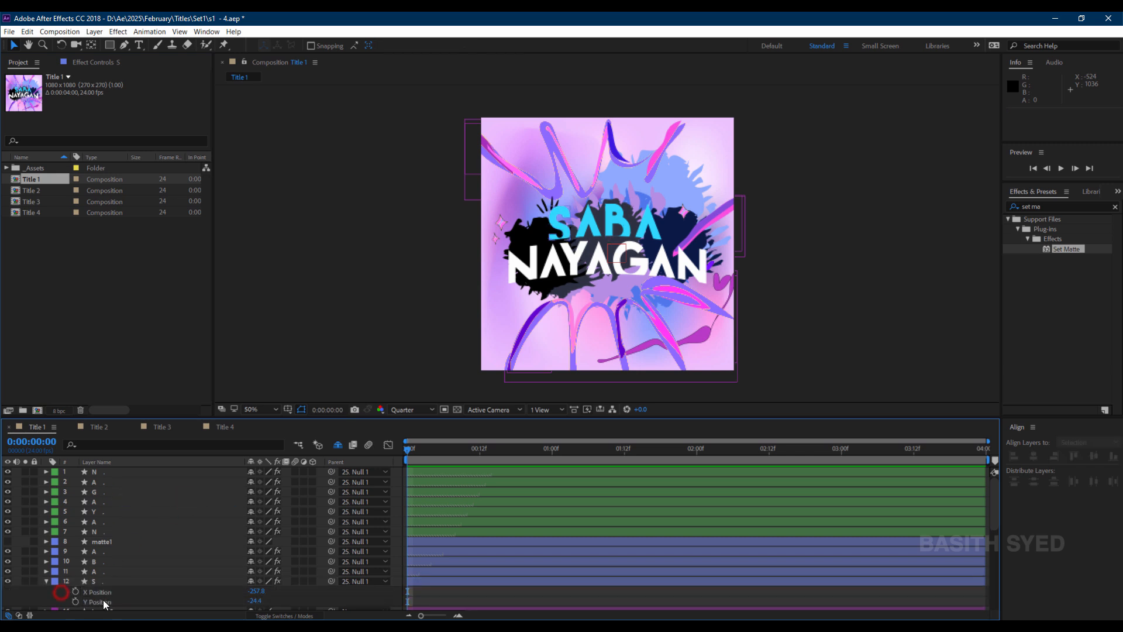
click(87, 601)
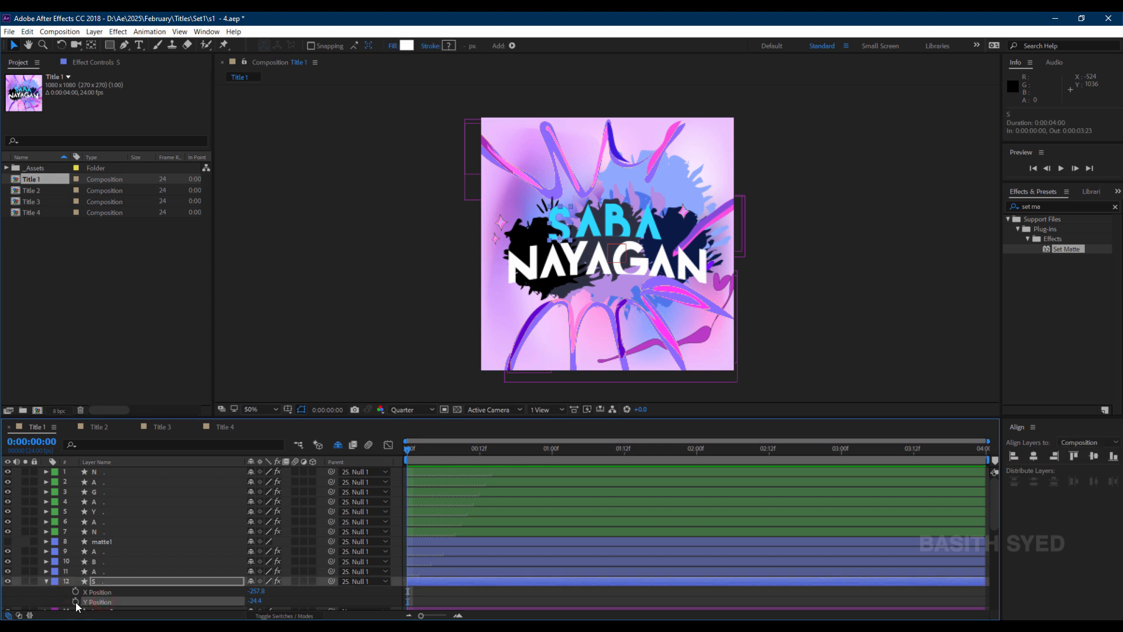
click(76, 601)
Select the A, B and A letter layers and reveal their position properties.
click(117, 571)
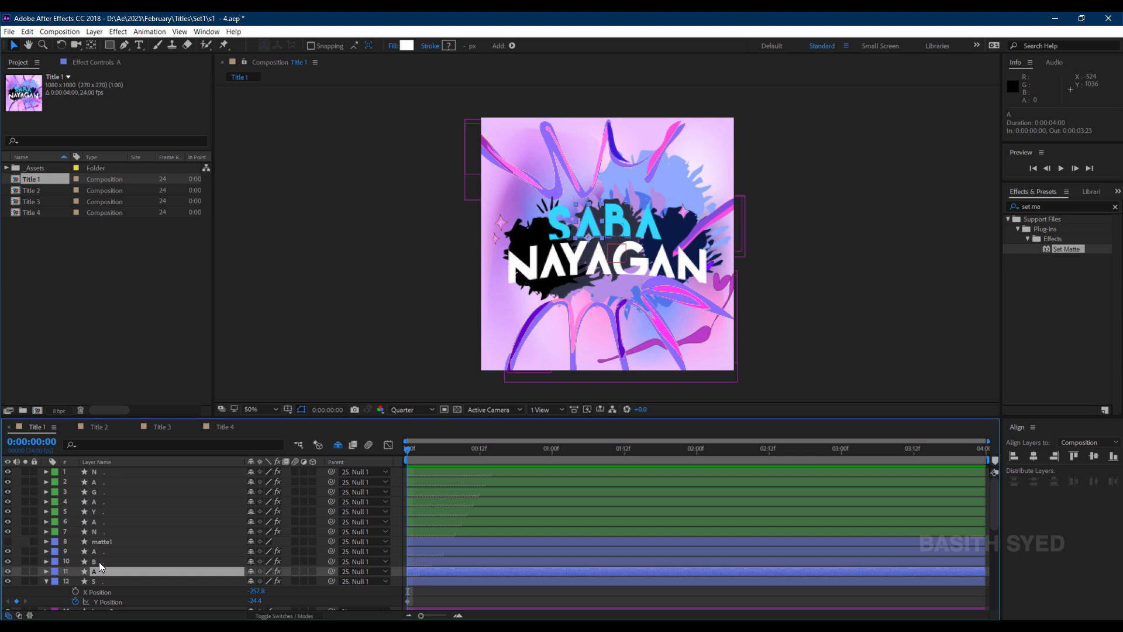
click(103, 560)
click(109, 550)
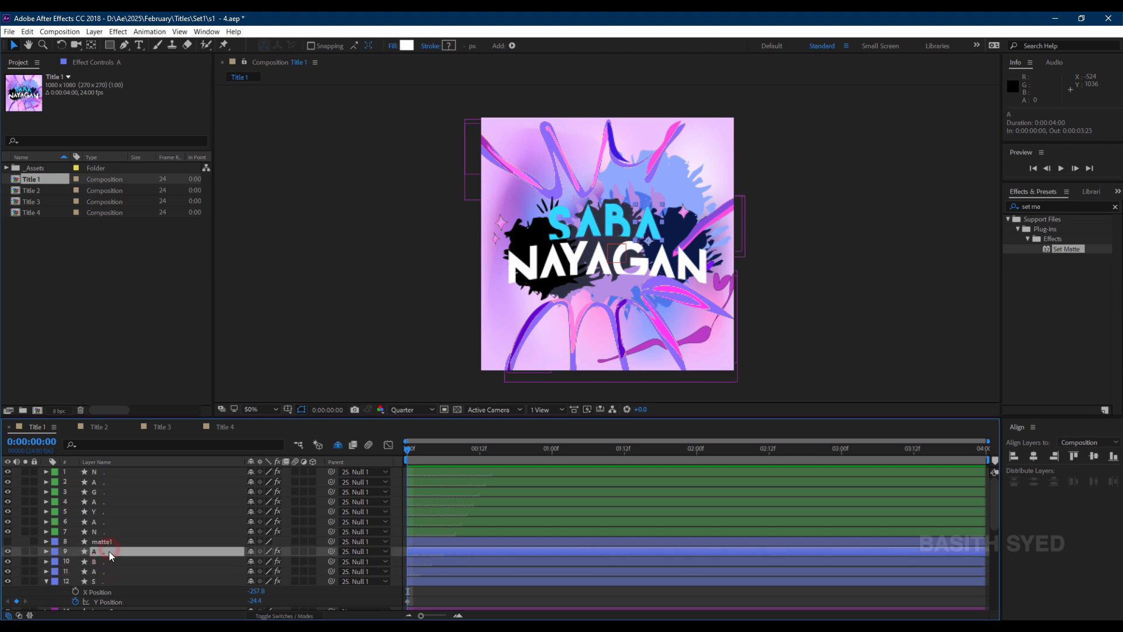
click(107, 571)
shift+click(111, 552)
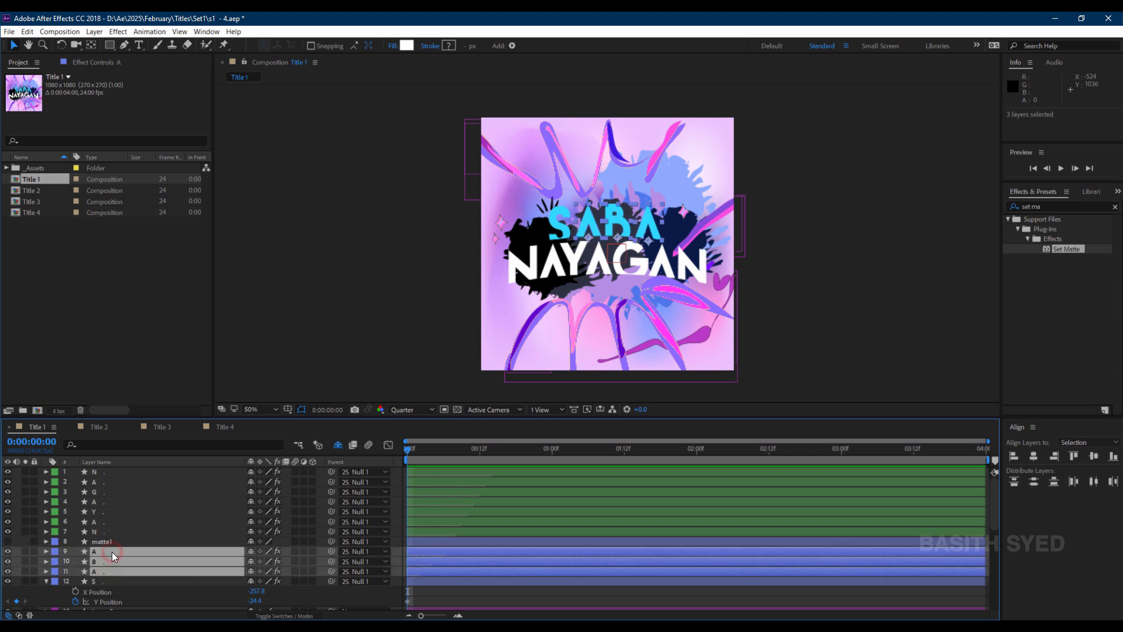
key(p)
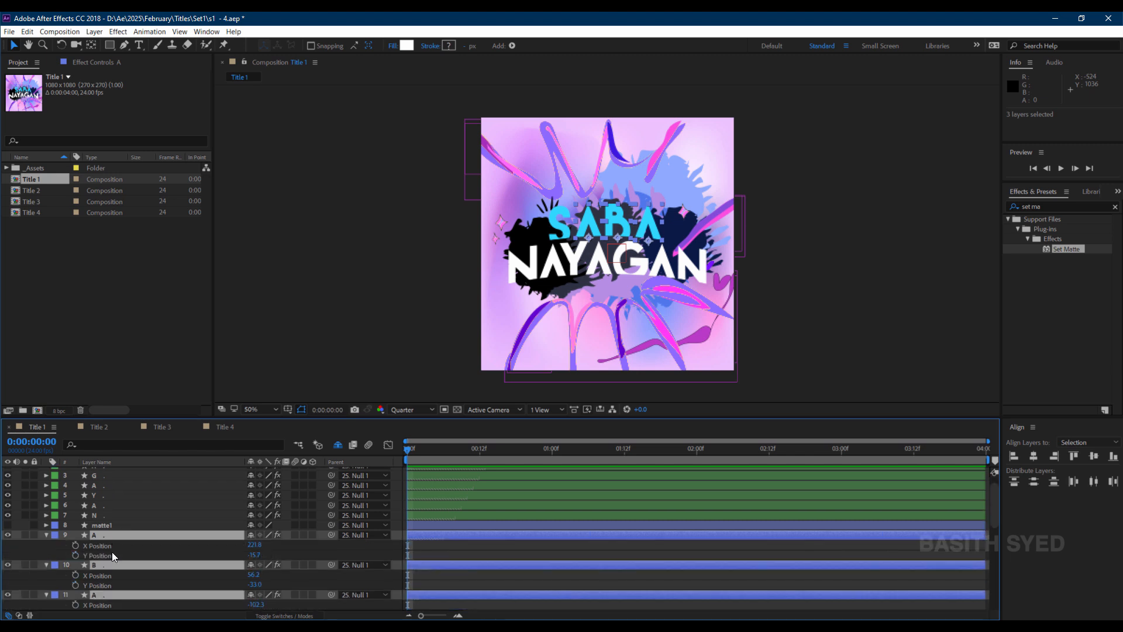
scroll(111, 552, down, 1)
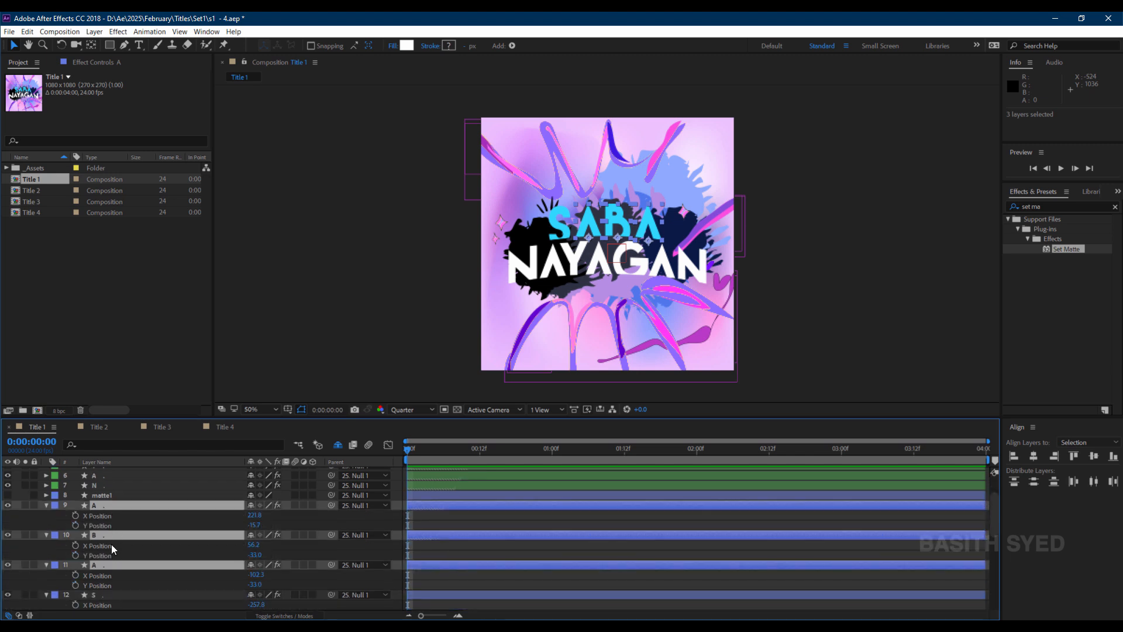
Delete the old matte1 layer and add a new empty shape layer in its place.
click(106, 496)
key(Delete)
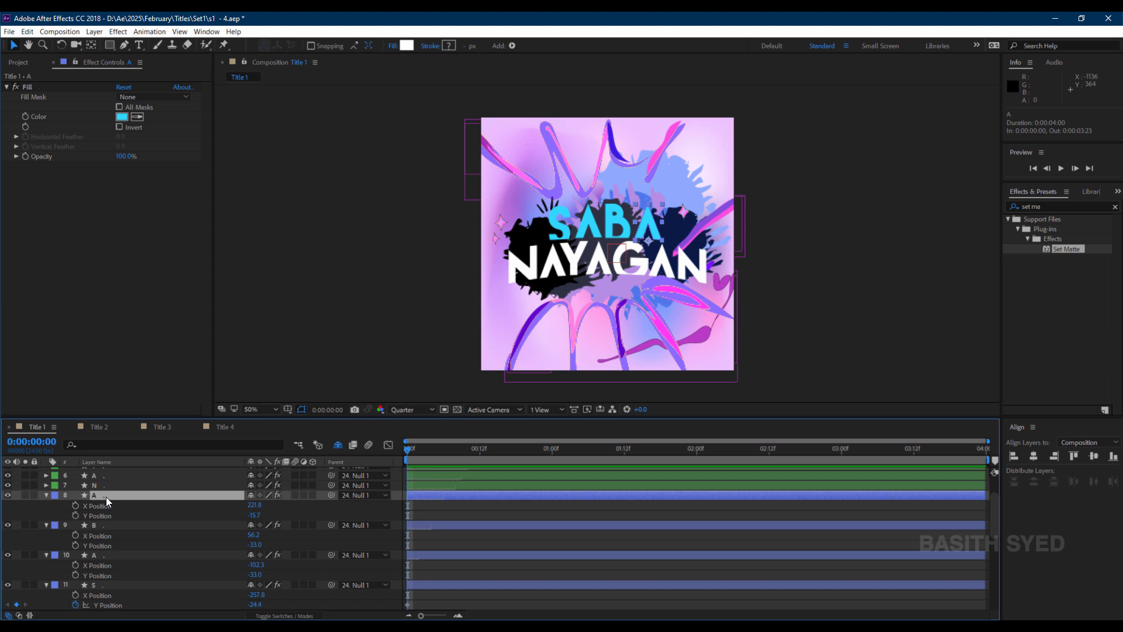
right_click(40, 505)
mouse_move(144, 395)
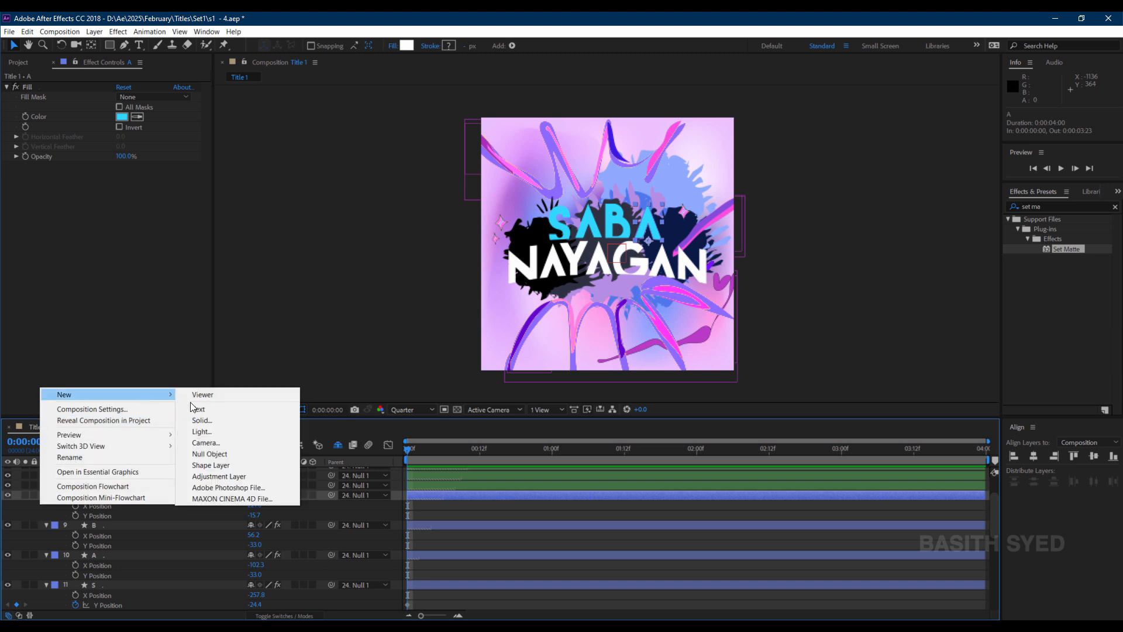
click(211, 465)
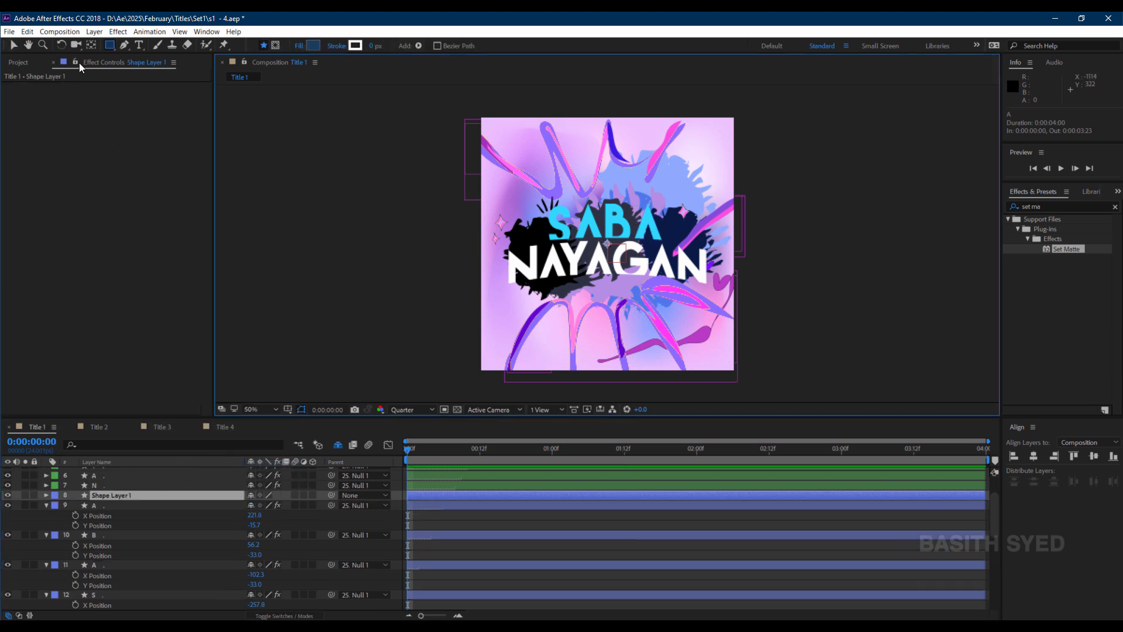
Draw an ellipse about 1040 by 420 px with the Ellipse tool covering the NAYAGAN word.
click(108, 47)
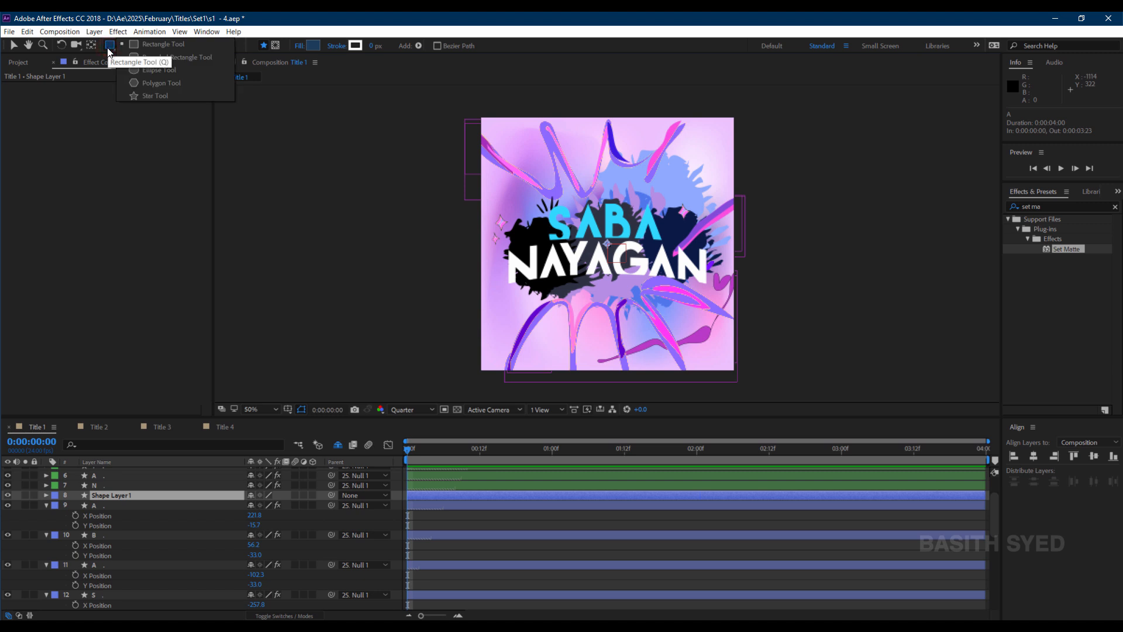
click(163, 70)
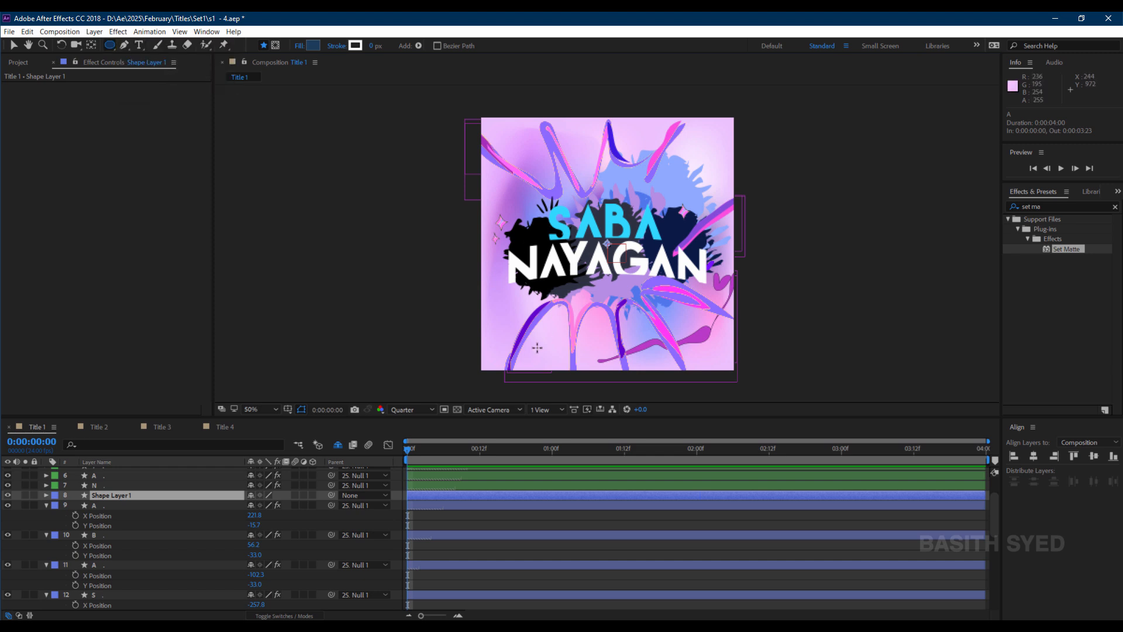
mouse_move(652, 281)
mouse_down()
mouse_move(486, 334)
mouse_move(728, 236)
mouse_up()
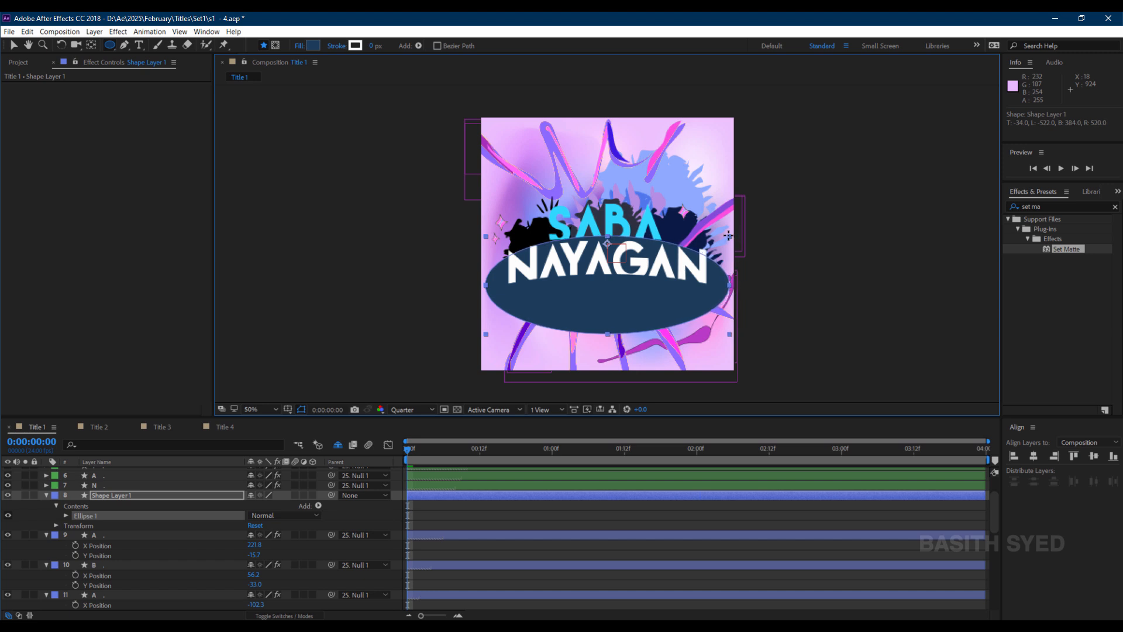
Rename the ellipse shape layer to matte 1 and collapse it.
click(146, 496)
key(Return)
text(mat)
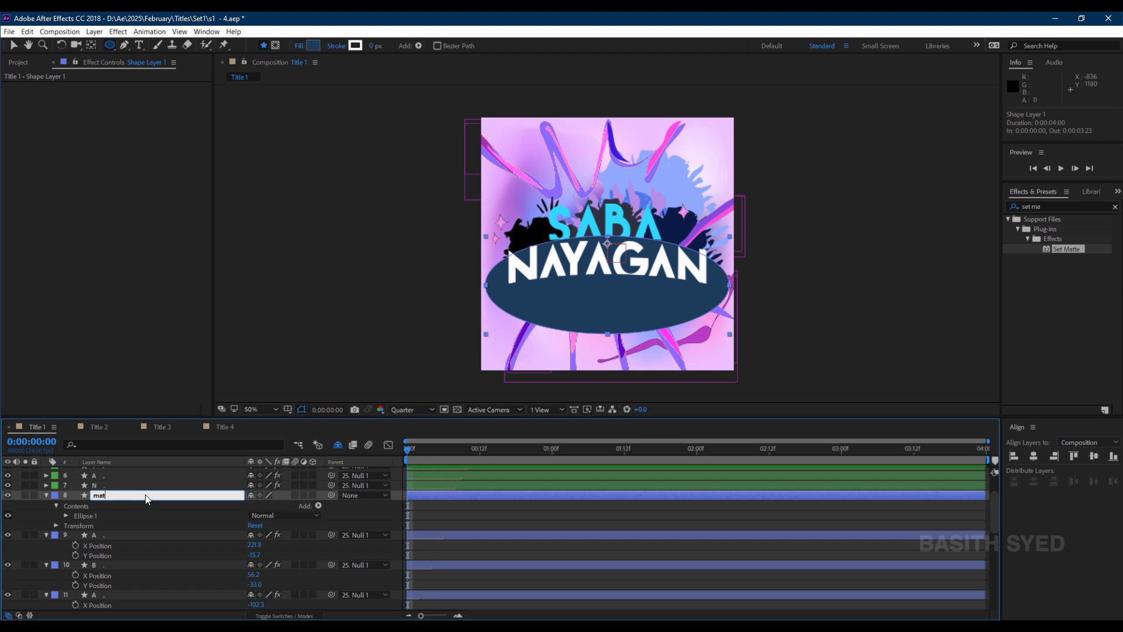
text(te 1)
key(Return)
click(145, 495)
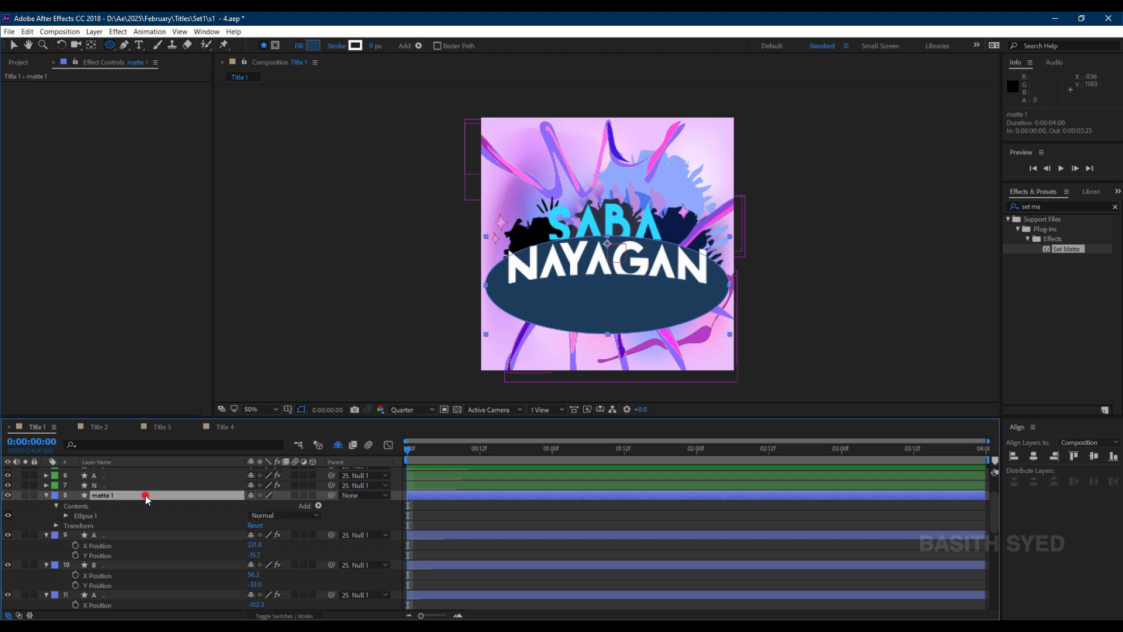
click(46, 495)
Apply the Set Matte effect from Effects & Presets to the S layer.
click(104, 594)
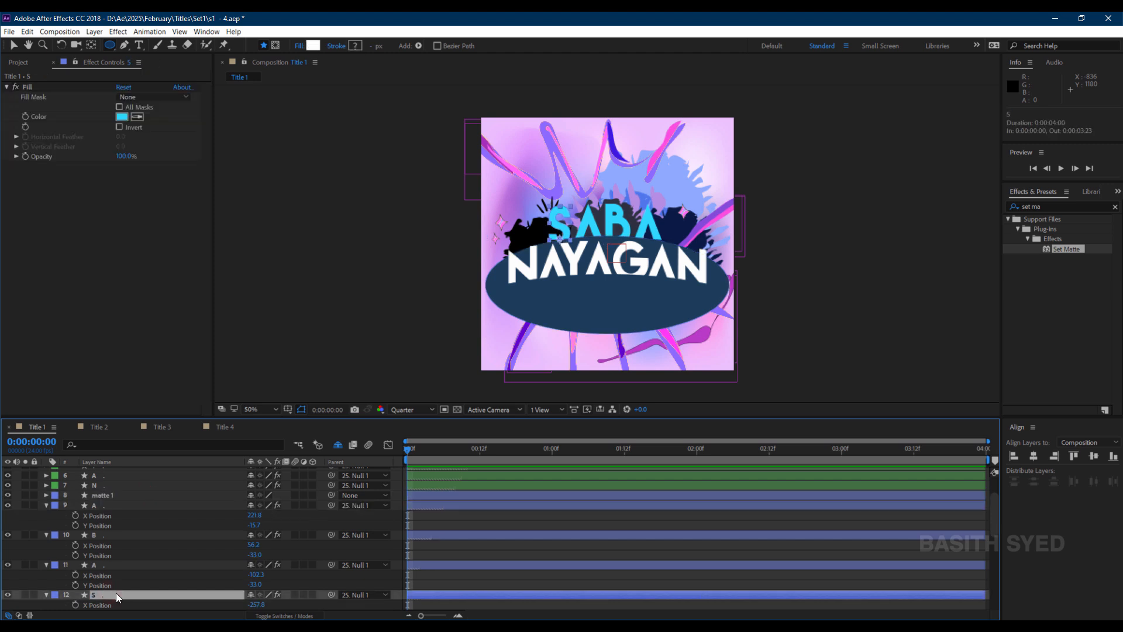
click(1050, 206)
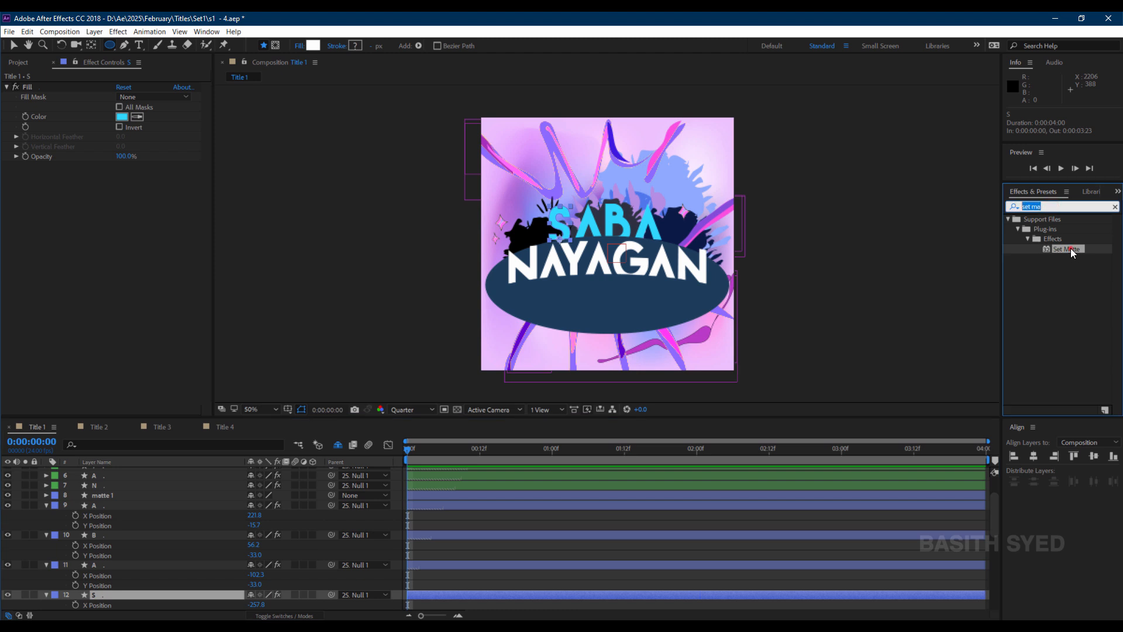
drag(1070, 248, 124, 587)
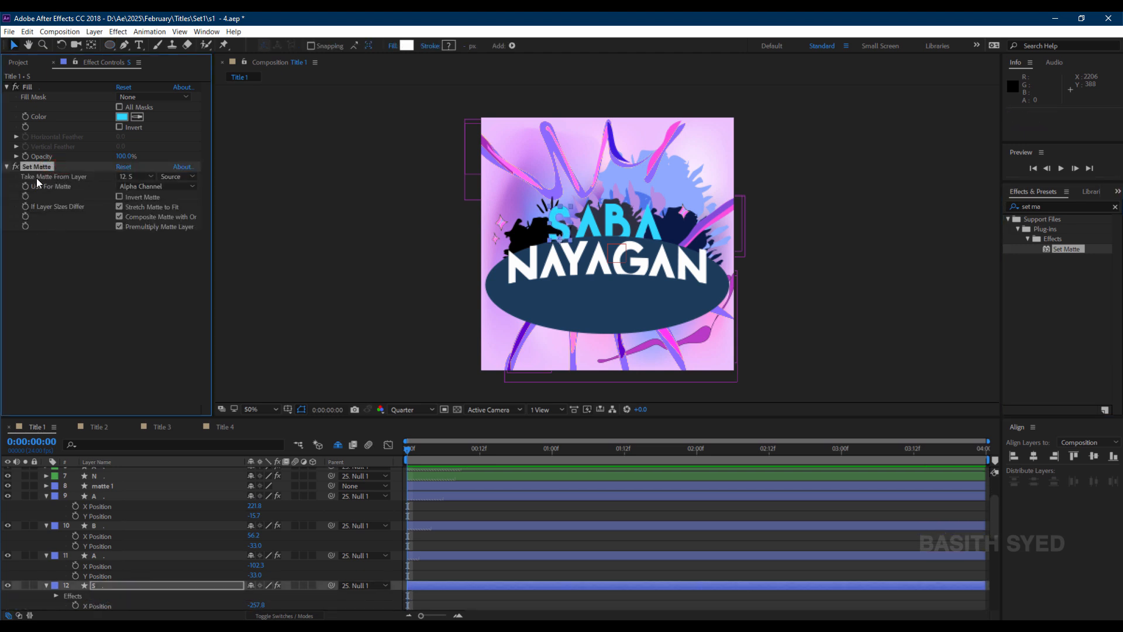
Set the S layer's Set Matte to take the matte from layer 8. matte 1 and enable Invert Matte.
click(132, 177)
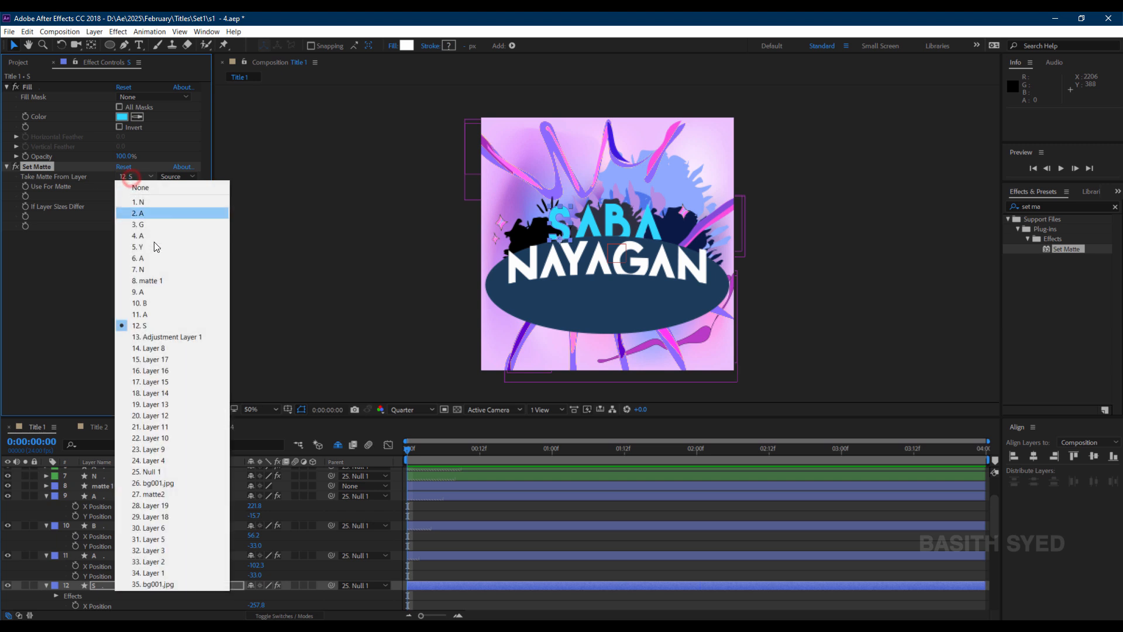
click(169, 280)
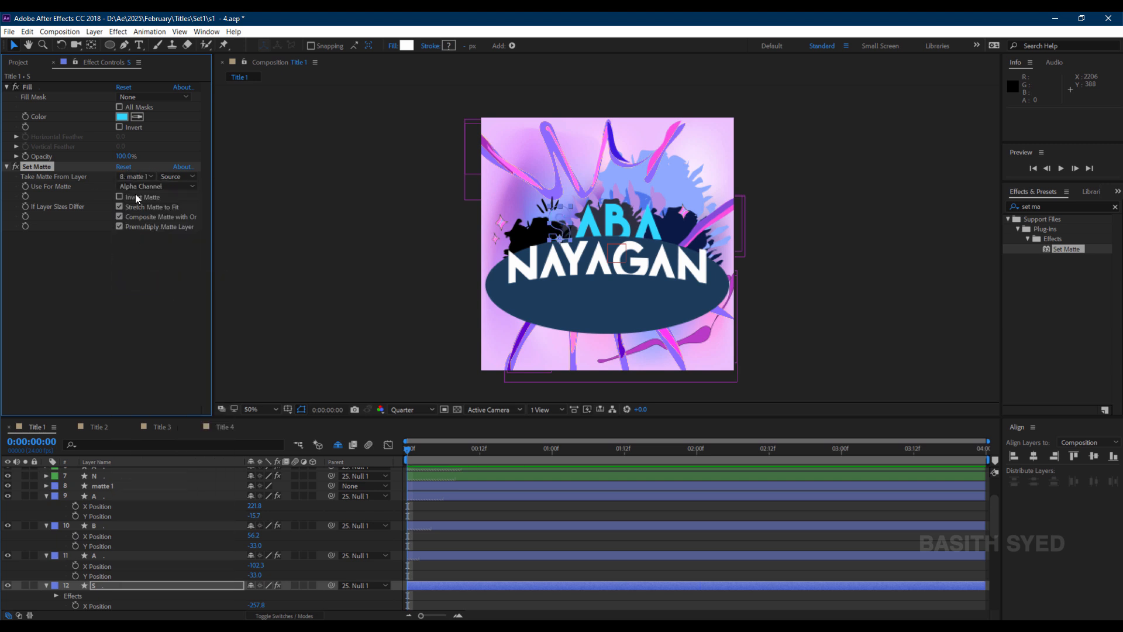
click(120, 197)
Hide the matte 1 layer's visibility.
click(109, 486)
click(8, 485)
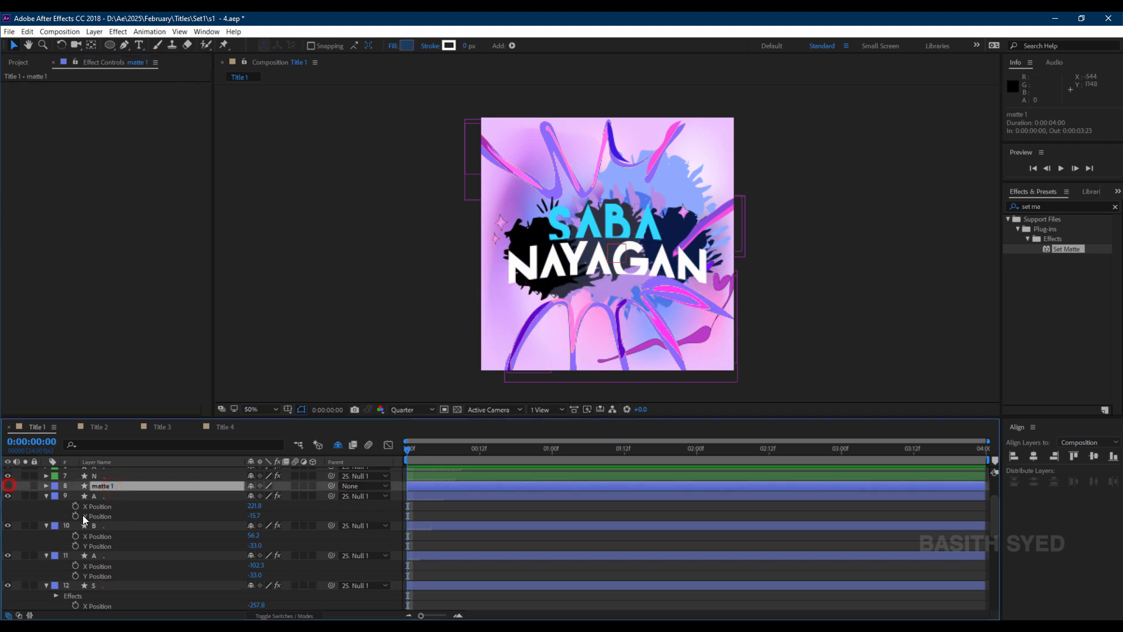
click(123, 495)
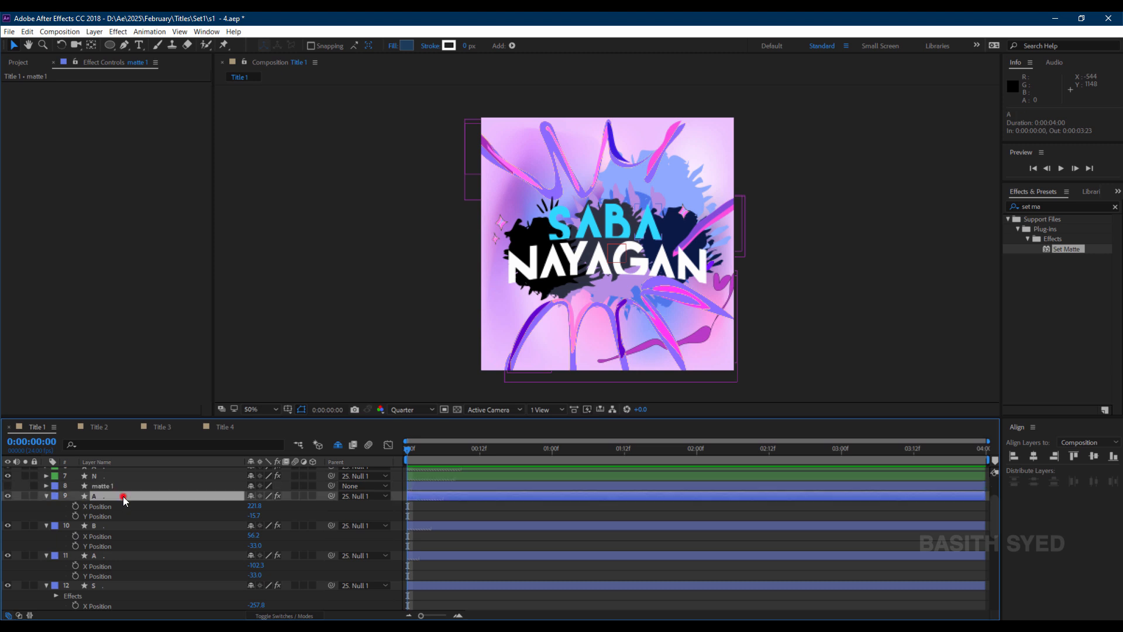
Copy the S layer's Set Matte effect and paste it onto the A, B and A letter layers.
click(107, 583)
click(44, 167)
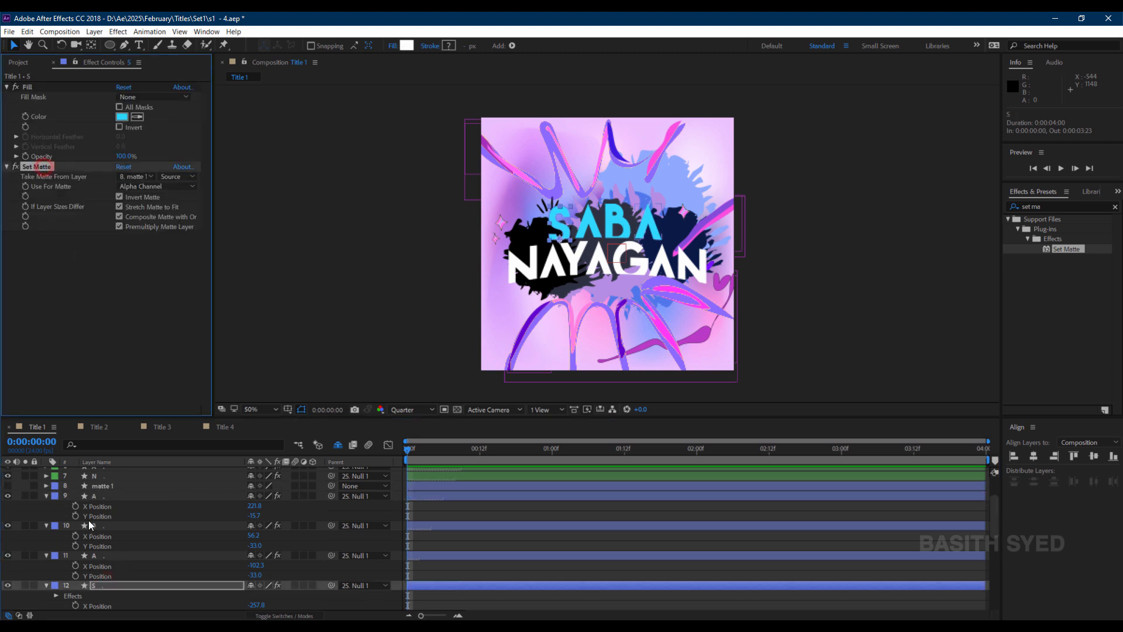
key(ctrl+c)
click(106, 552)
shift+click(110, 497)
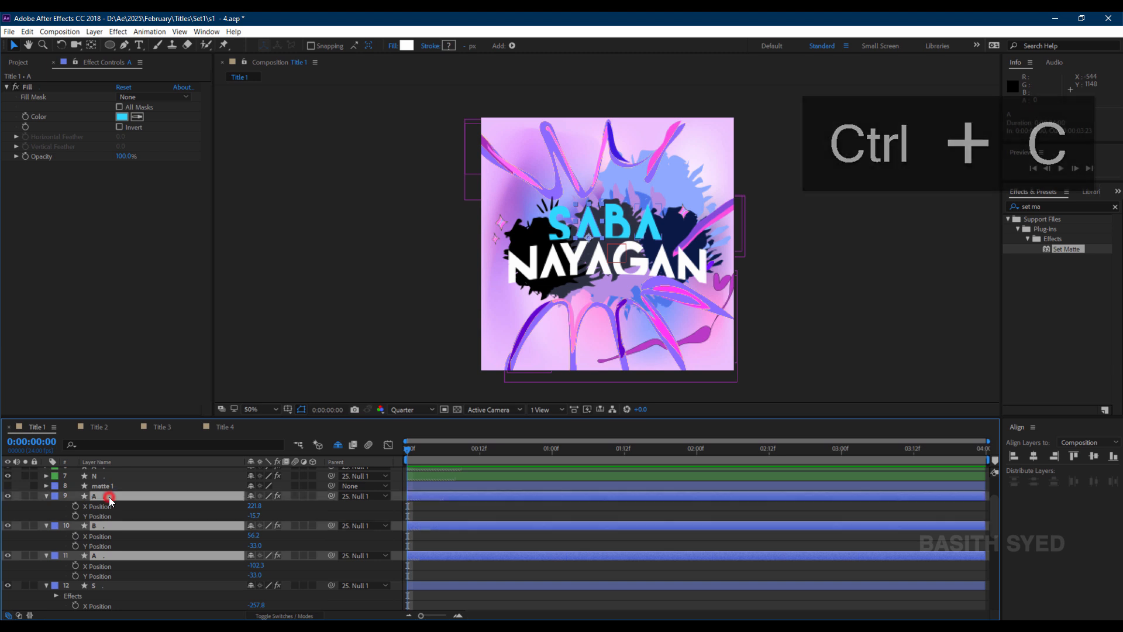
key(ctrl+v)
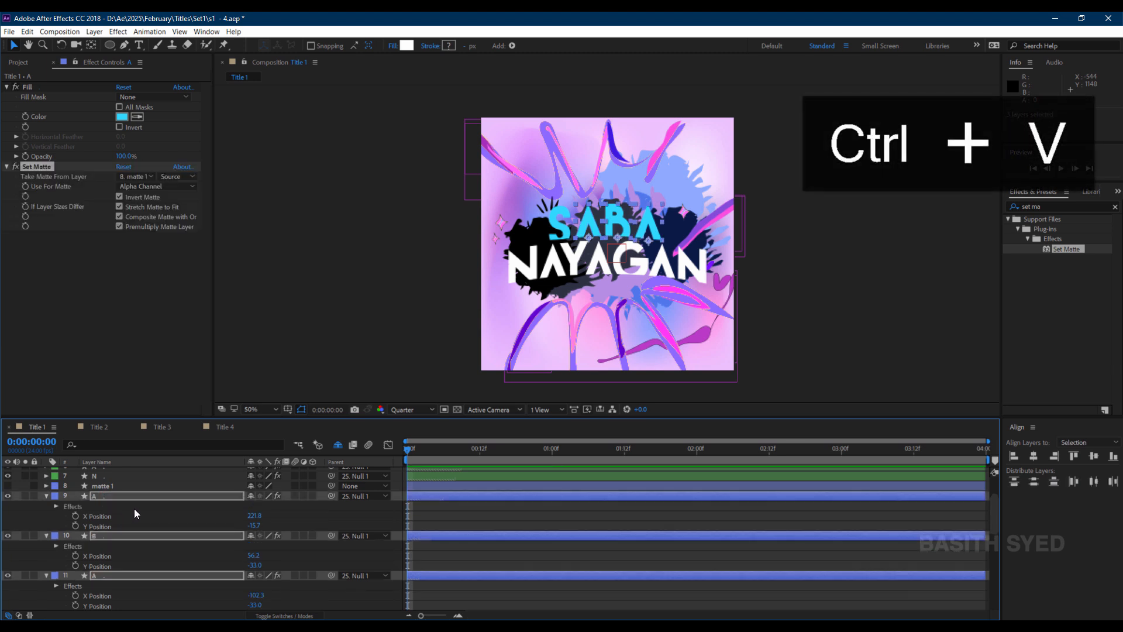
Select the Y Position keyframes of the A, B, A and S layers and move them to frame 10.
click(41, 519)
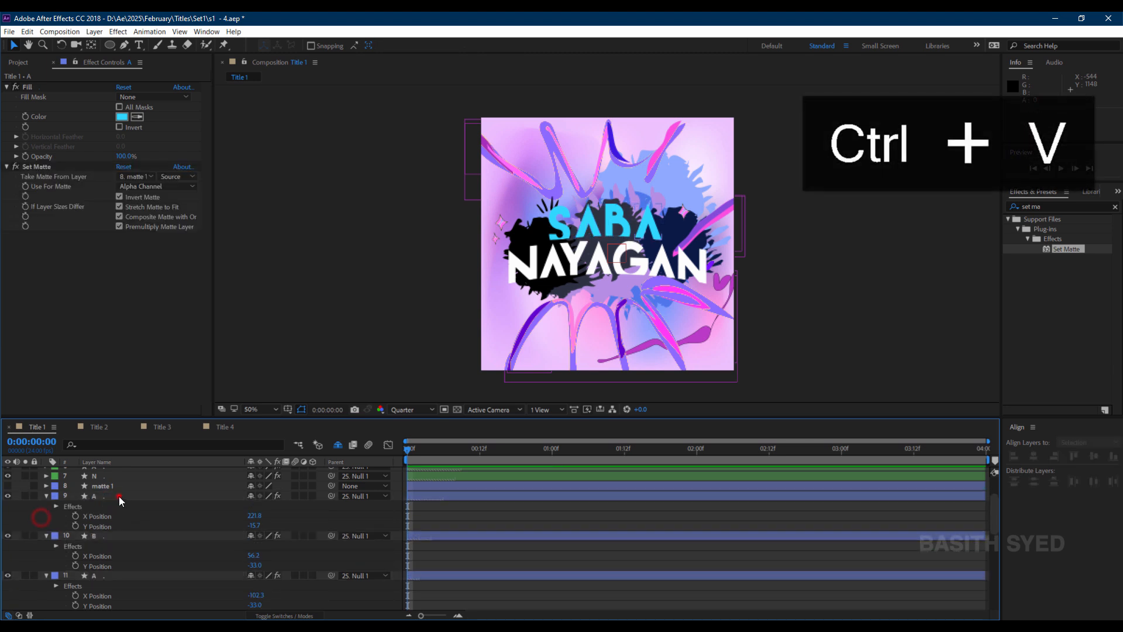
click(118, 497)
scroll(121, 548, down, 1)
shift+click(110, 588)
scroll(111, 589, down, 1)
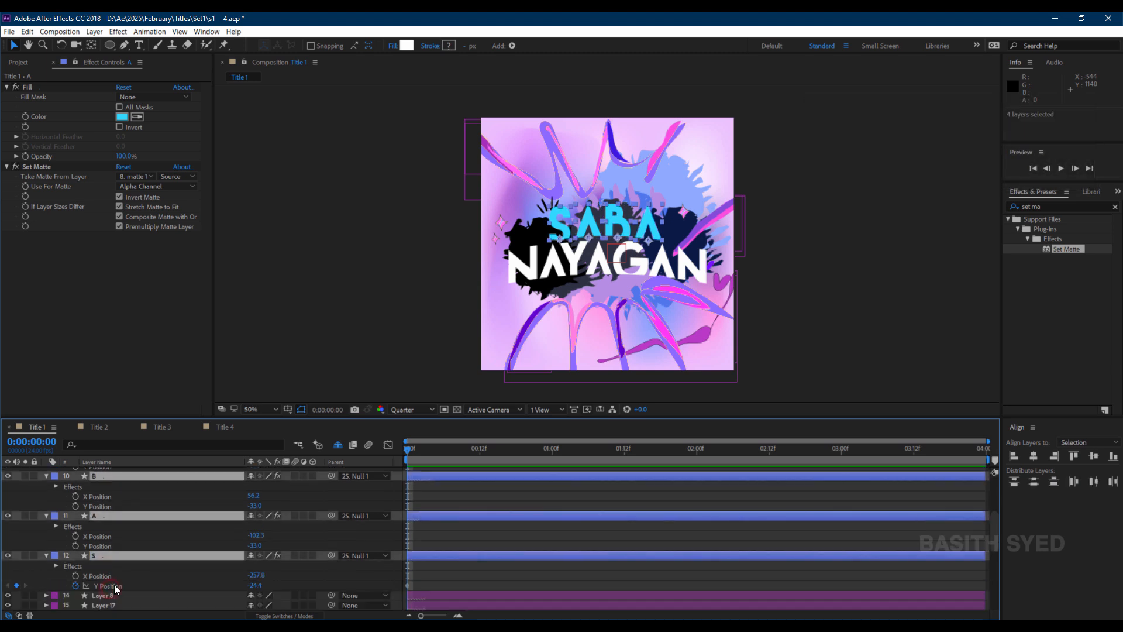
click(114, 584)
click(79, 587)
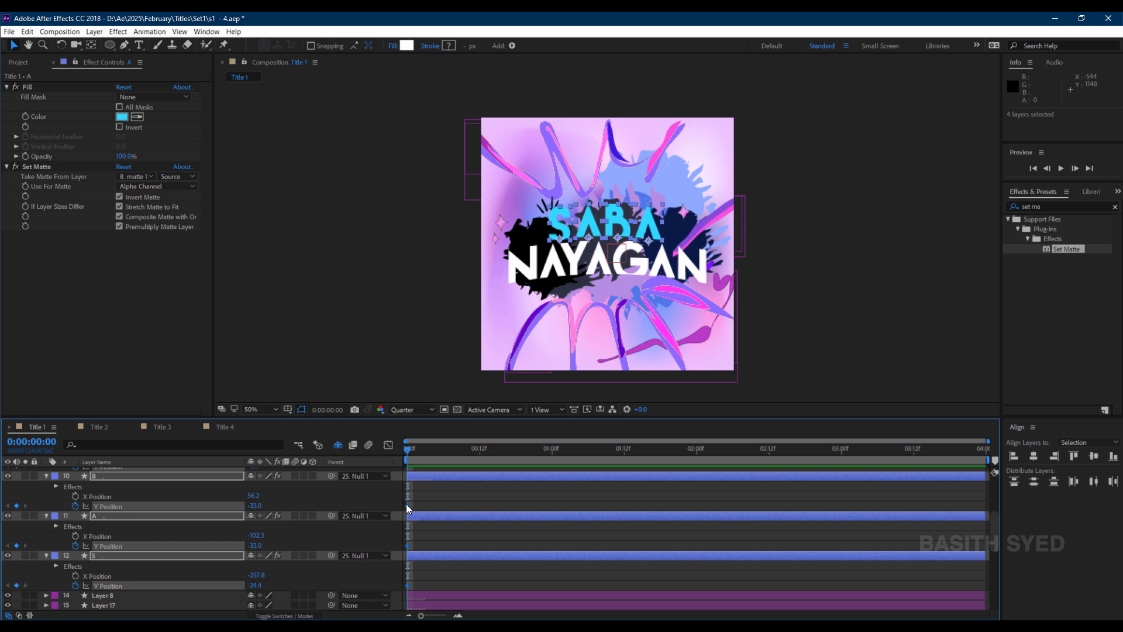
drag(407, 505, 468, 508)
Lower the SABA letters' starting Y Position at frame 0 and ease their Y Position keyframes into a steep speed curve.
drag(256, 507, 370, 515)
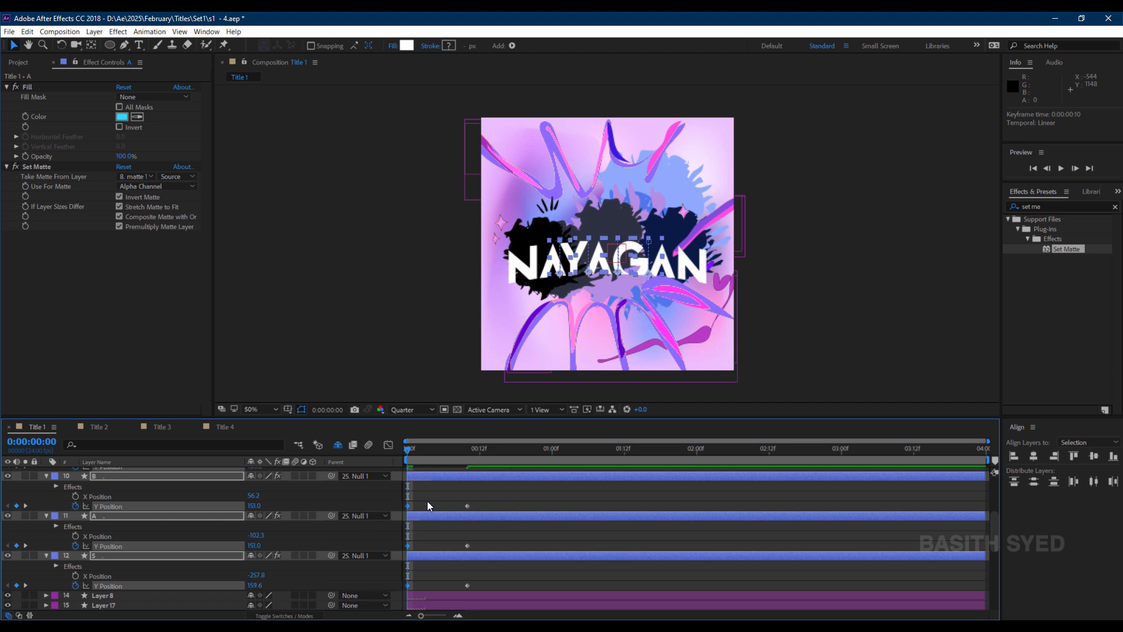
click(388, 445)
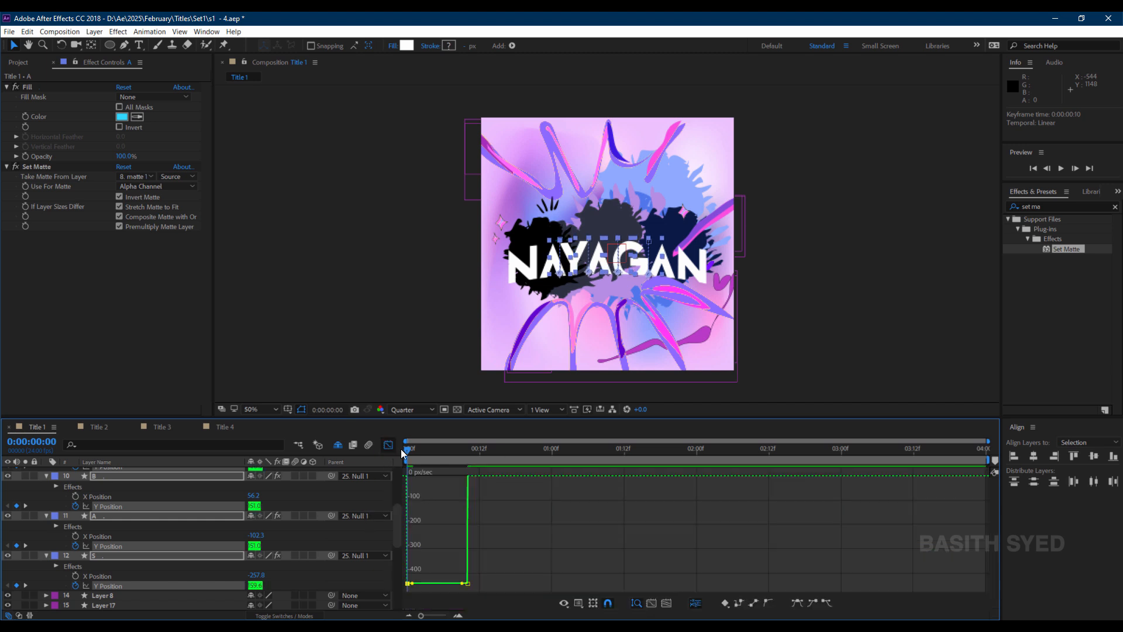
click(797, 602)
drag(489, 472, 450, 582)
click(796, 602)
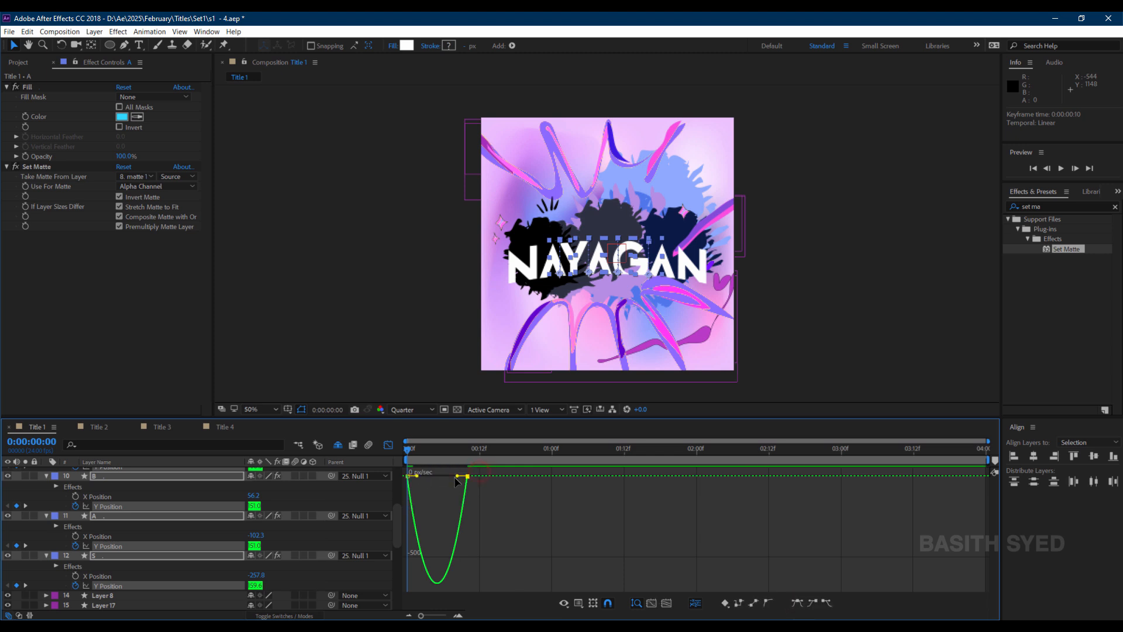
drag(459, 468, 401, 466)
click(388, 445)
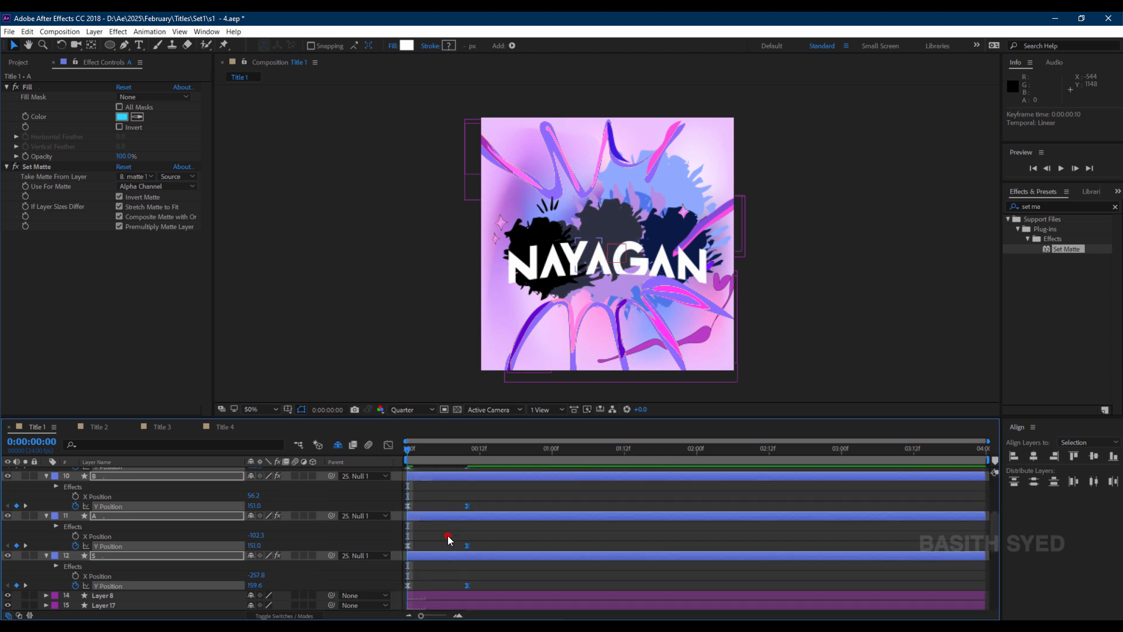
Stagger the A, B and A letter layers to start 2, 4 and 6 frames after the S layer.
click(448, 535)
click(442, 516)
scroll(452, 520, up, 1)
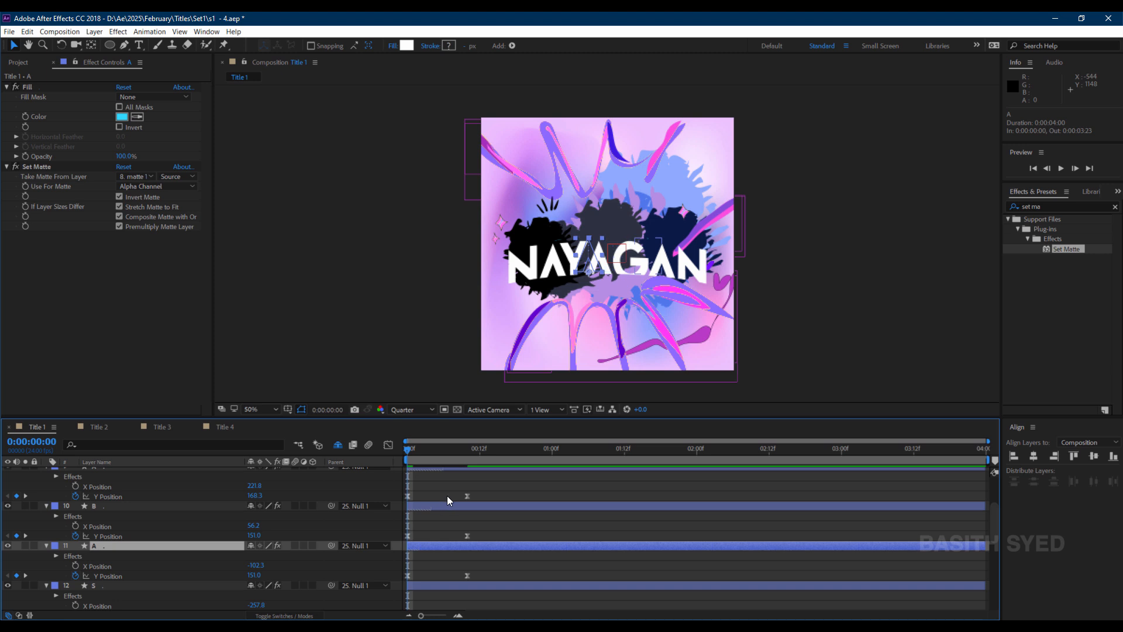
scroll(447, 496, up, 2)
shift+click(124, 498)
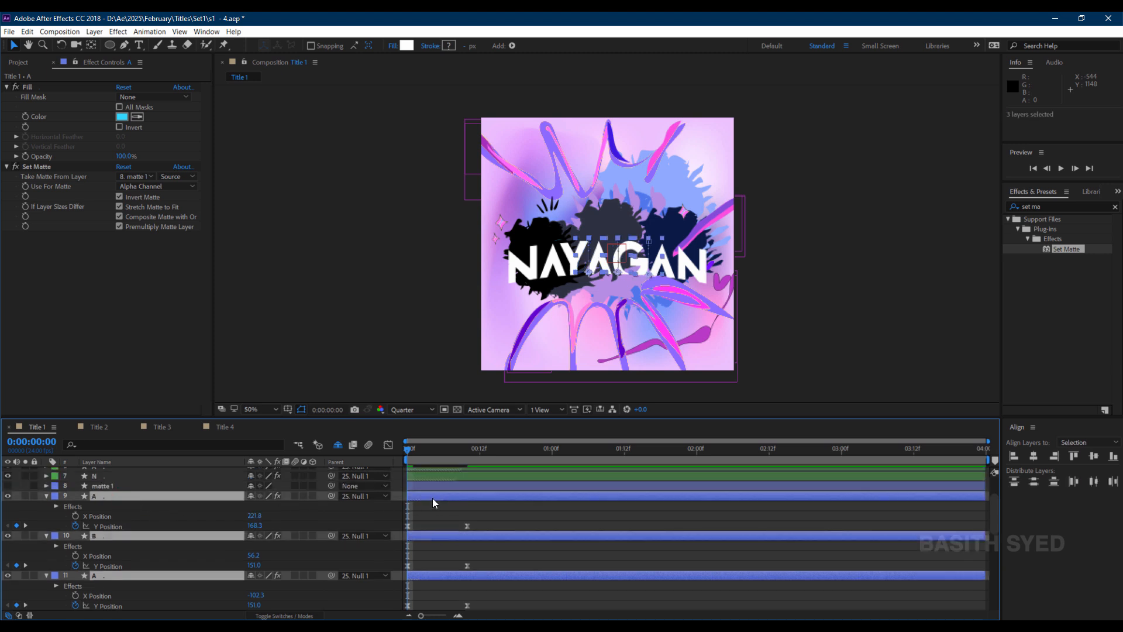
drag(431, 494, 440, 495)
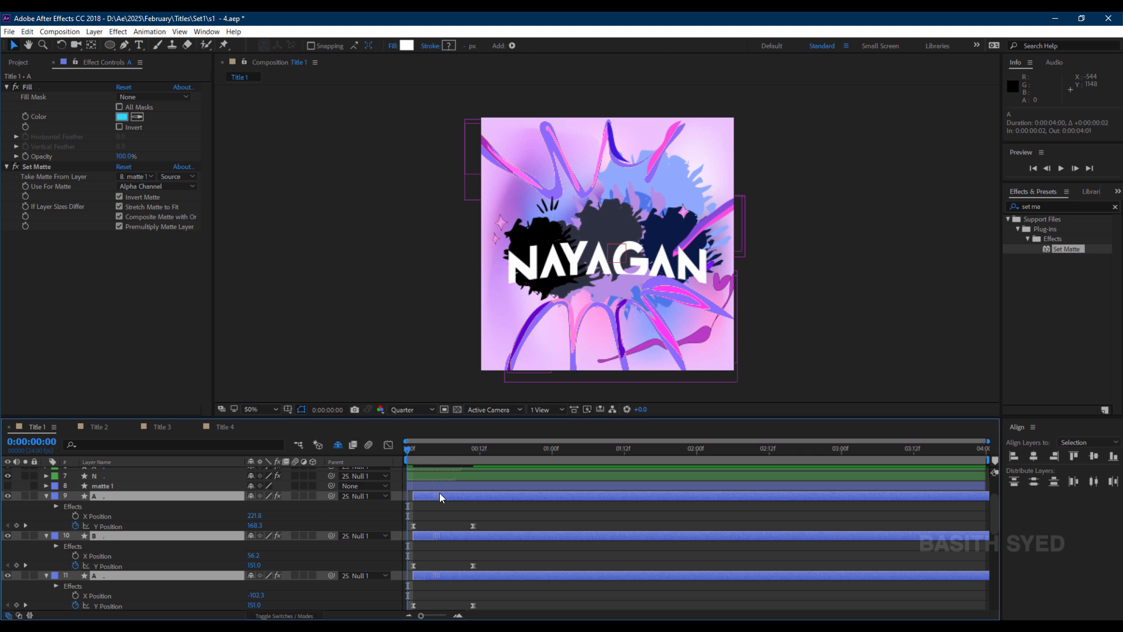
ctrl+click(433, 575)
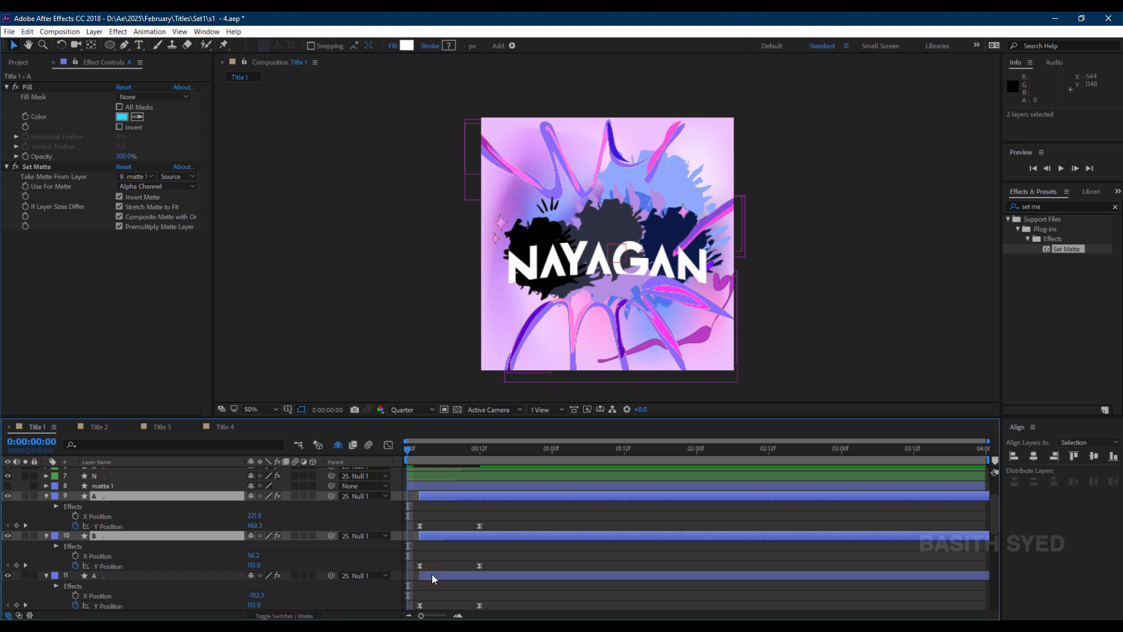
drag(436, 535, 444, 536)
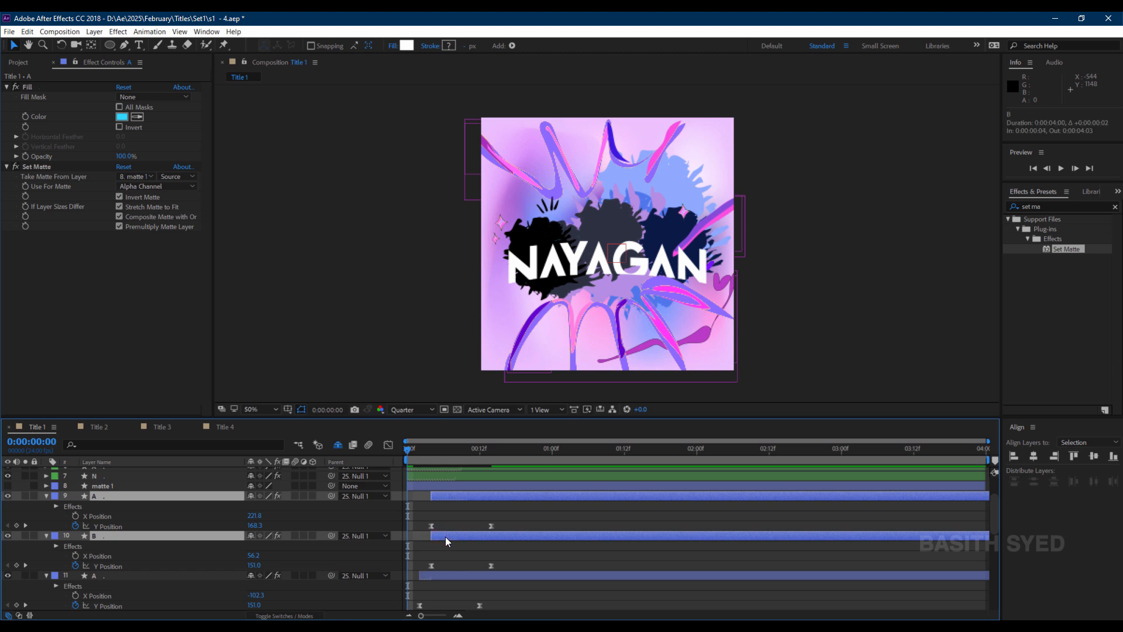
ctrl+click(451, 537)
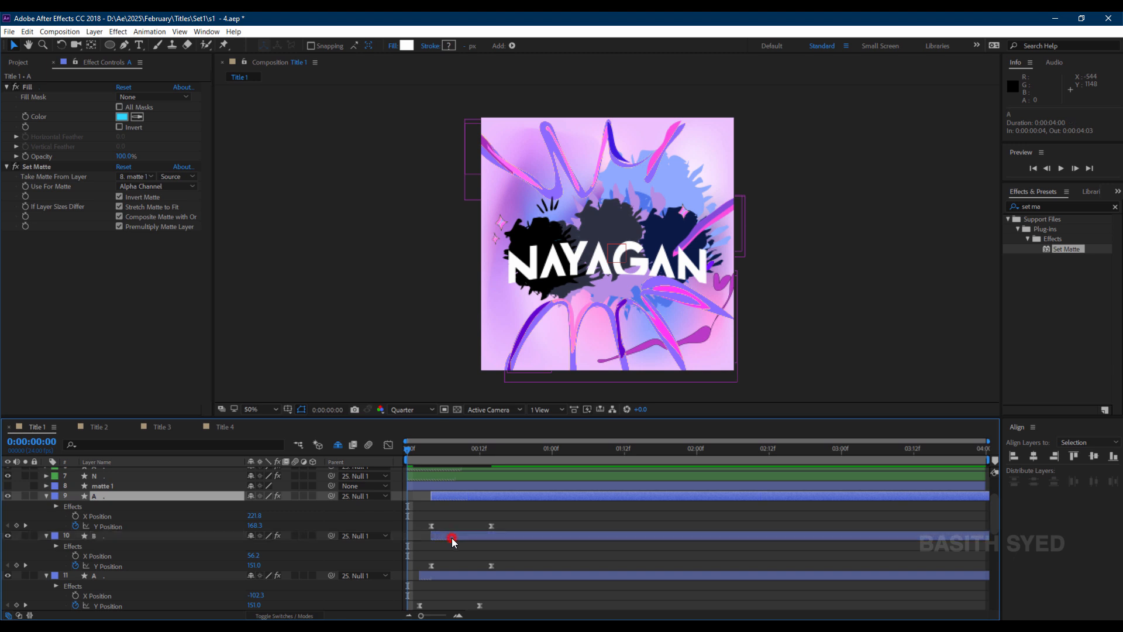
drag(460, 496, 468, 494)
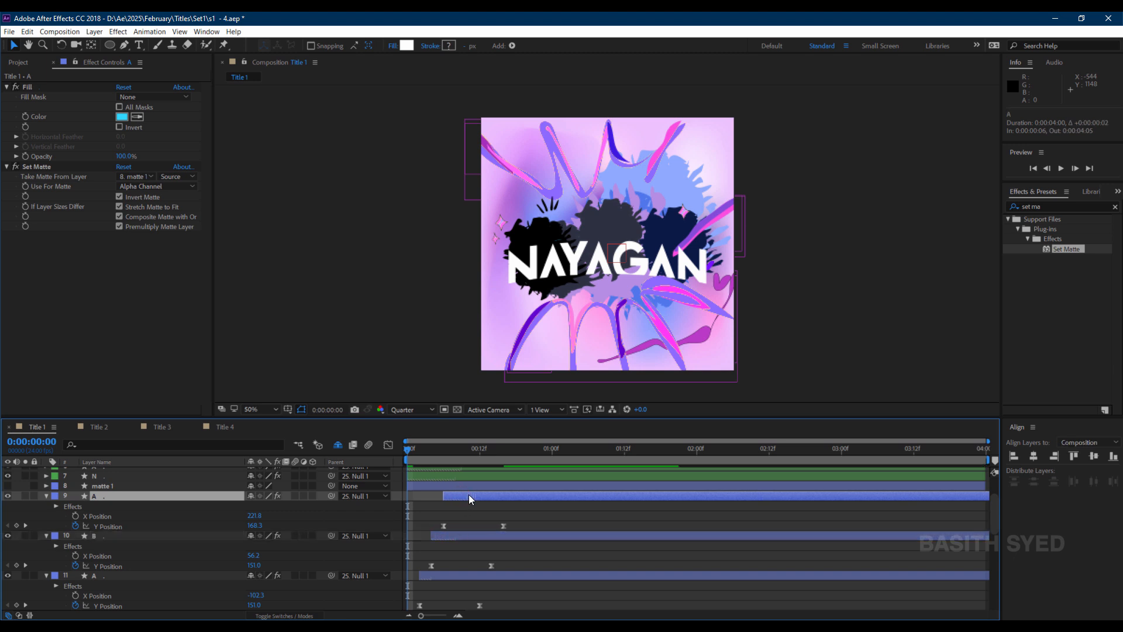
Create a new shape layer and draw an ellipse about 1200 by 400 px across the lower part of the composition.
click(539, 511)
scroll(513, 500, up, 3)
click(98, 472)
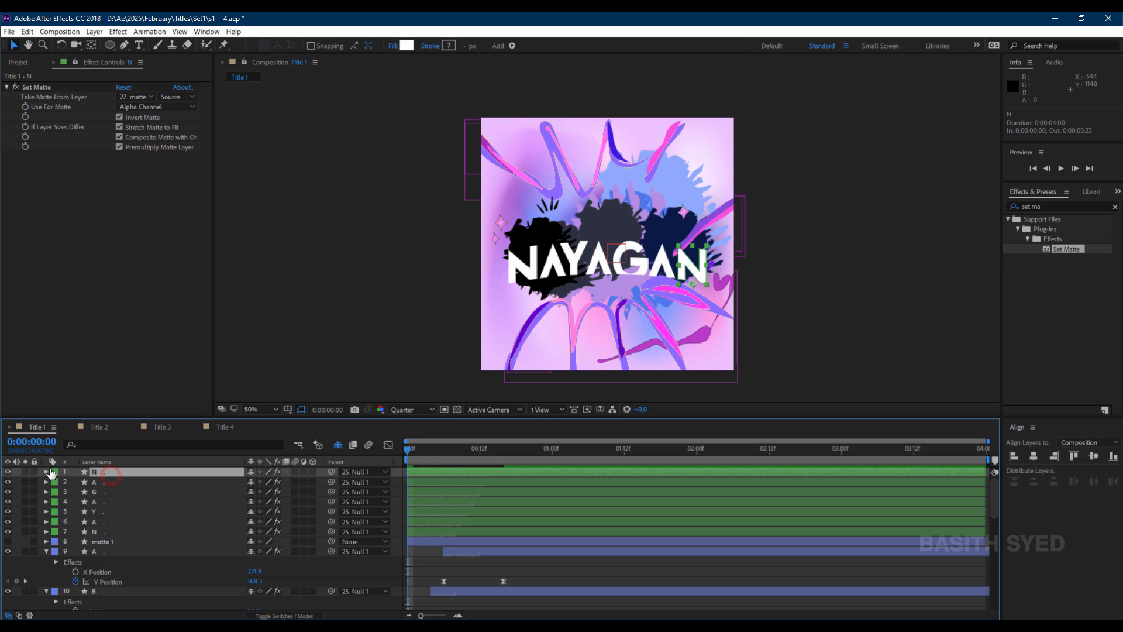
right_click(18, 469)
mouse_move(108, 476)
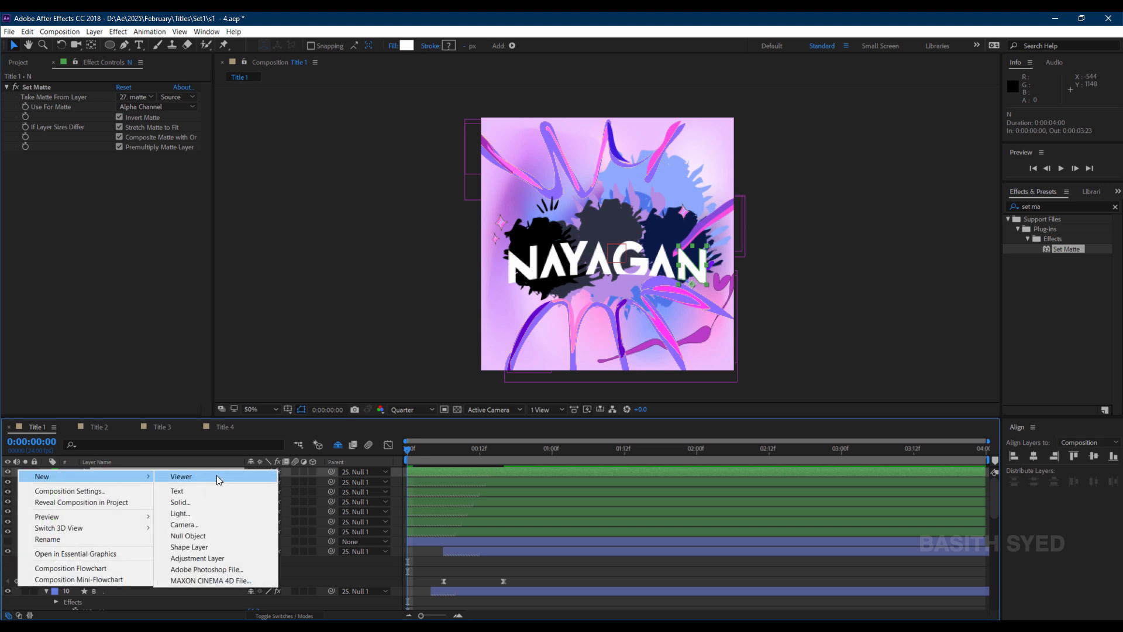
click(216, 545)
key(q)
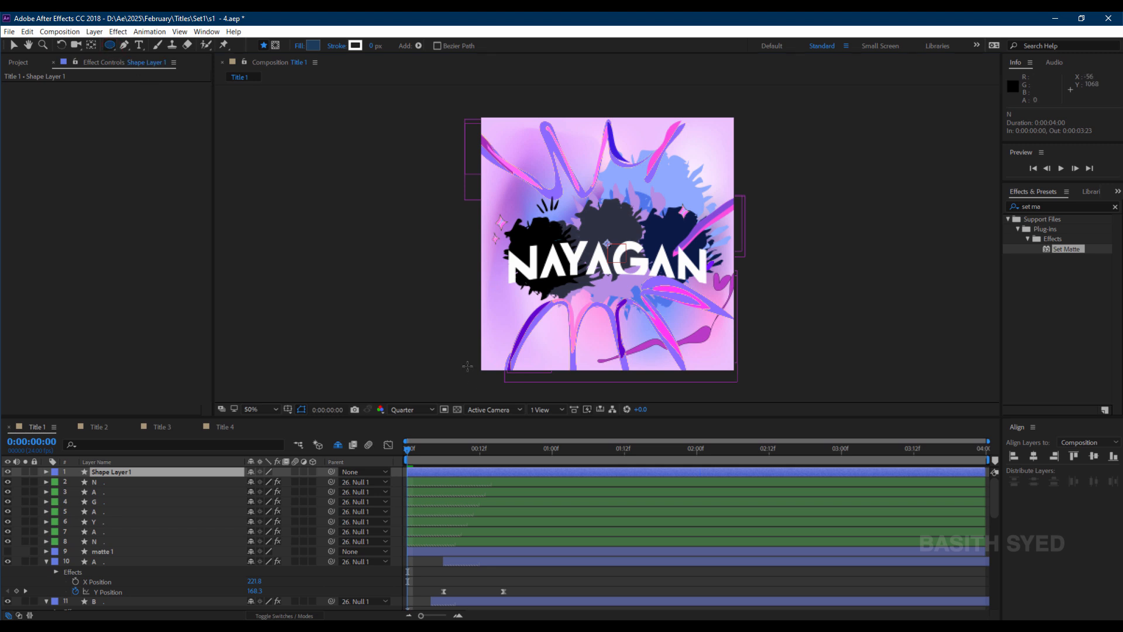
drag(467, 366, 749, 272)
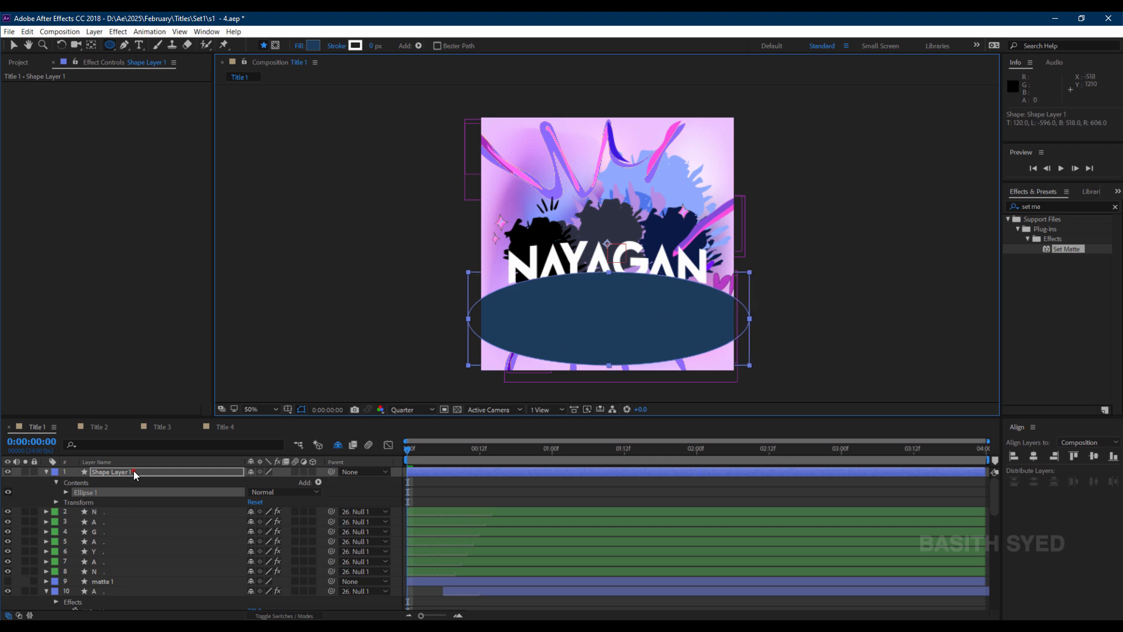
Rename the new shape layer to matte 2.
text(ma)
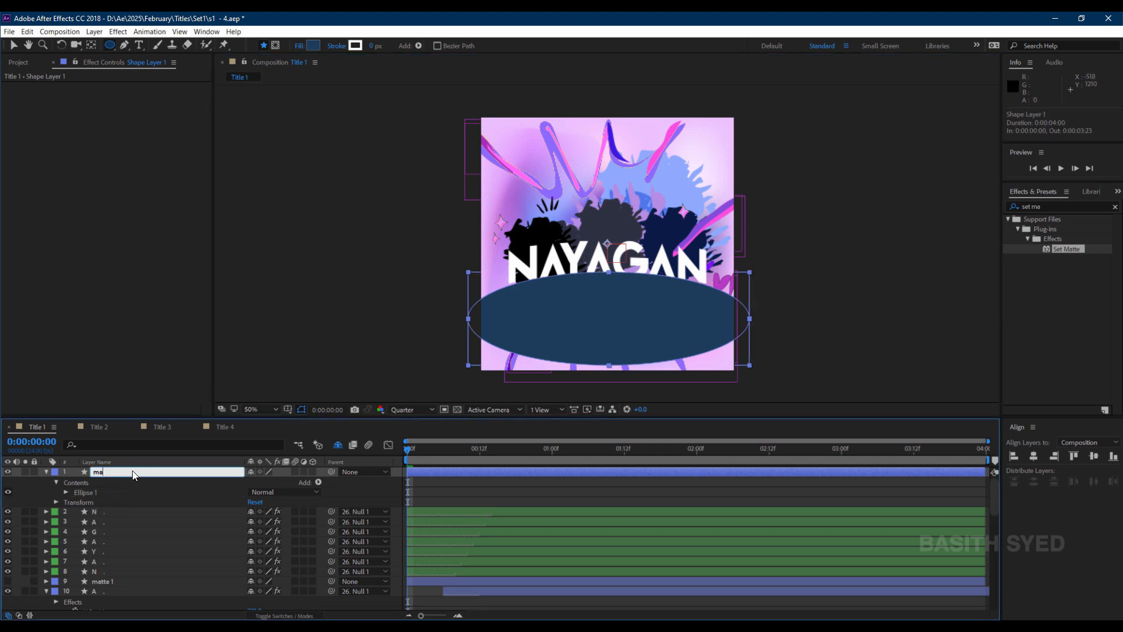
text(tte 2)
key(Return)
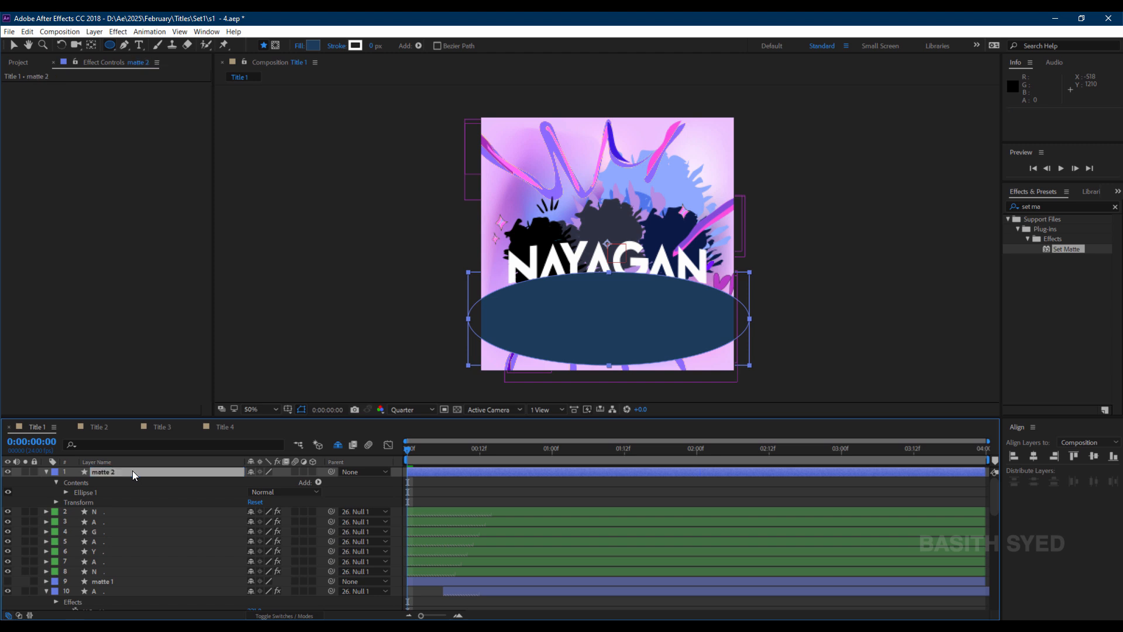
Apply Set Matte to the N layer taking the matte from 1. matte 2 with Invert Matte, and hide matte 2.
click(135, 571)
drag(1066, 249, 148, 570)
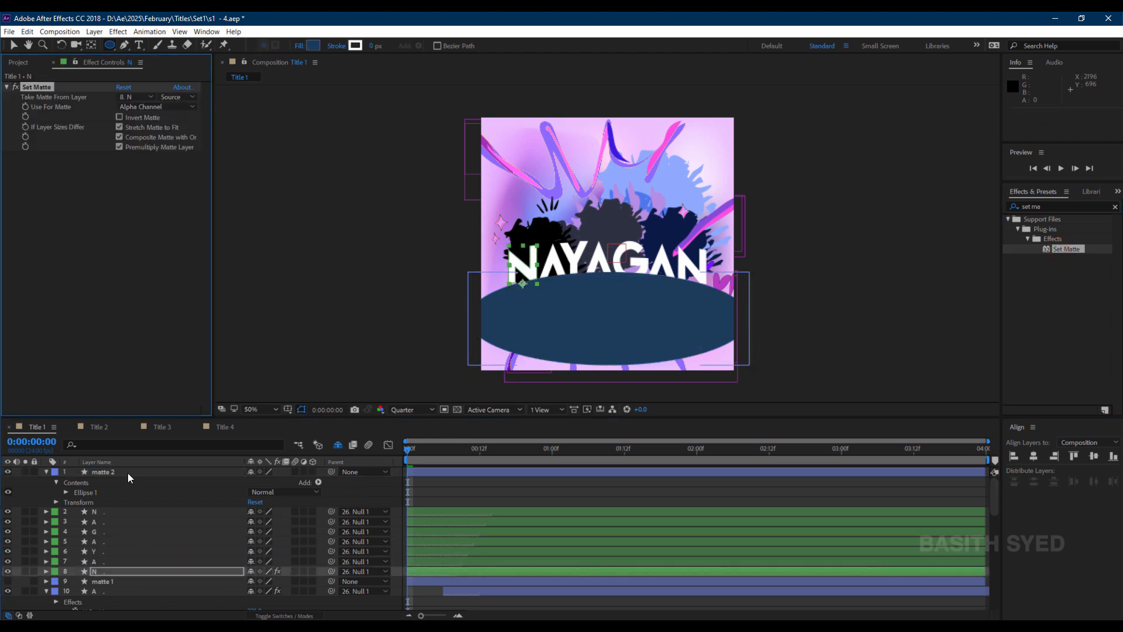
click(136, 96)
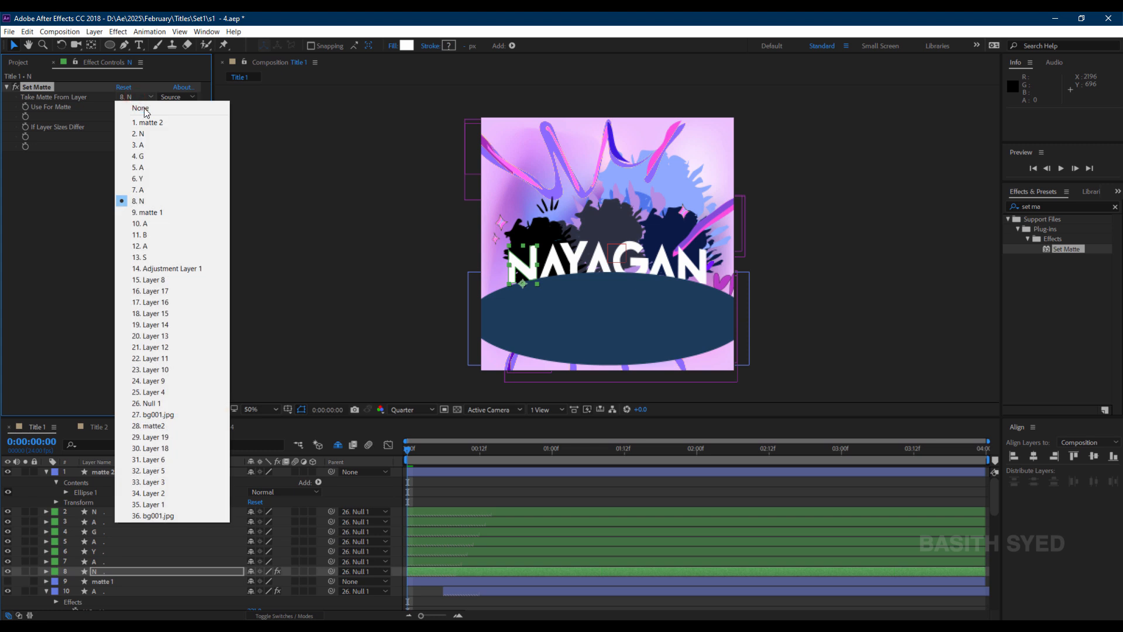
click(145, 122)
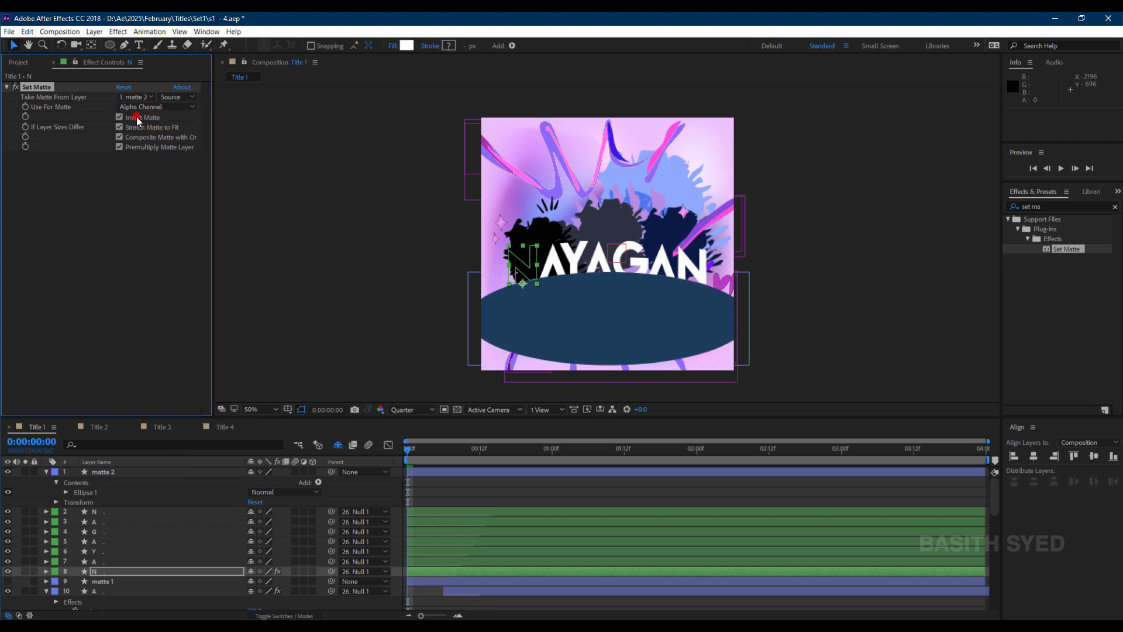
click(9, 473)
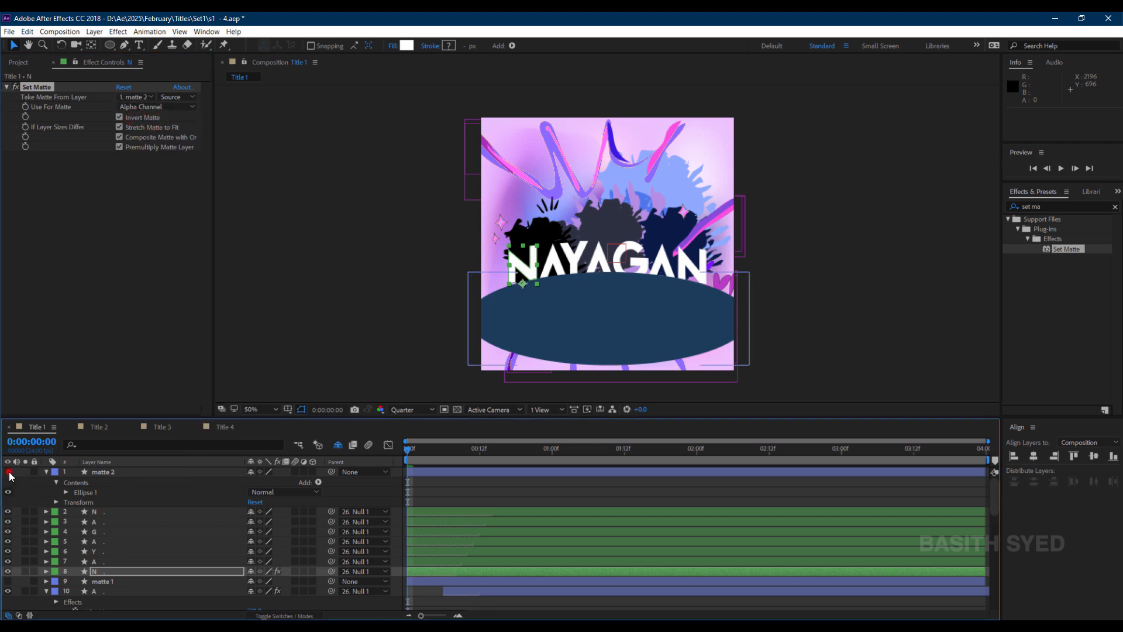
Copy the N layer's Set Matte effect and paste it onto the N, A, G, A, Y and A layers.
key(ctrl+c)
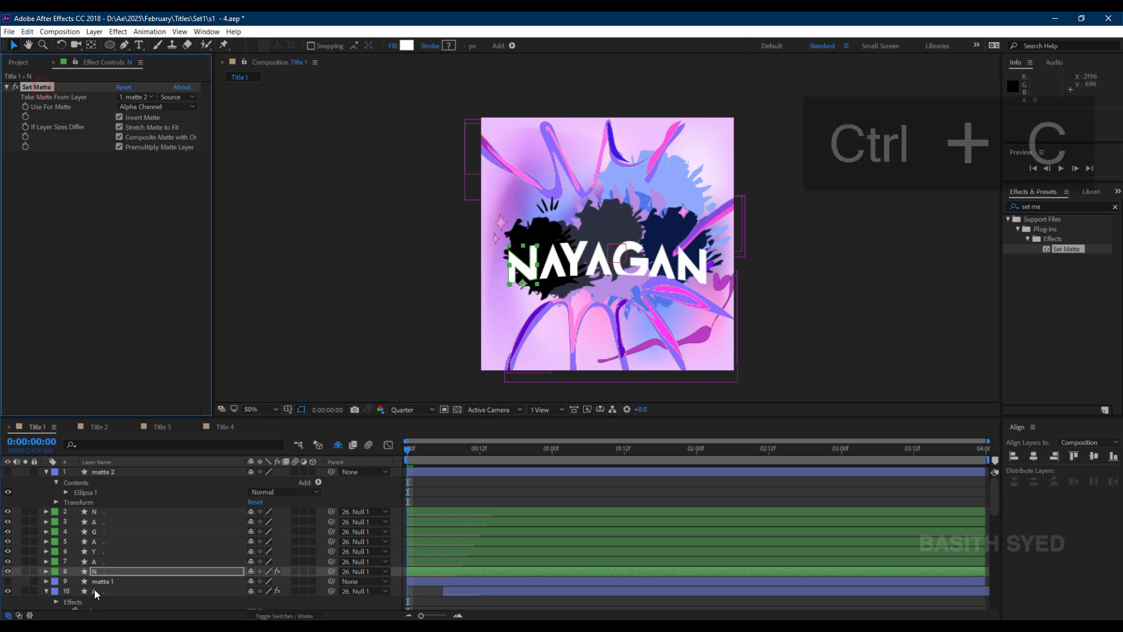
click(99, 561)
shift+click(117, 512)
key(ctrl+v)
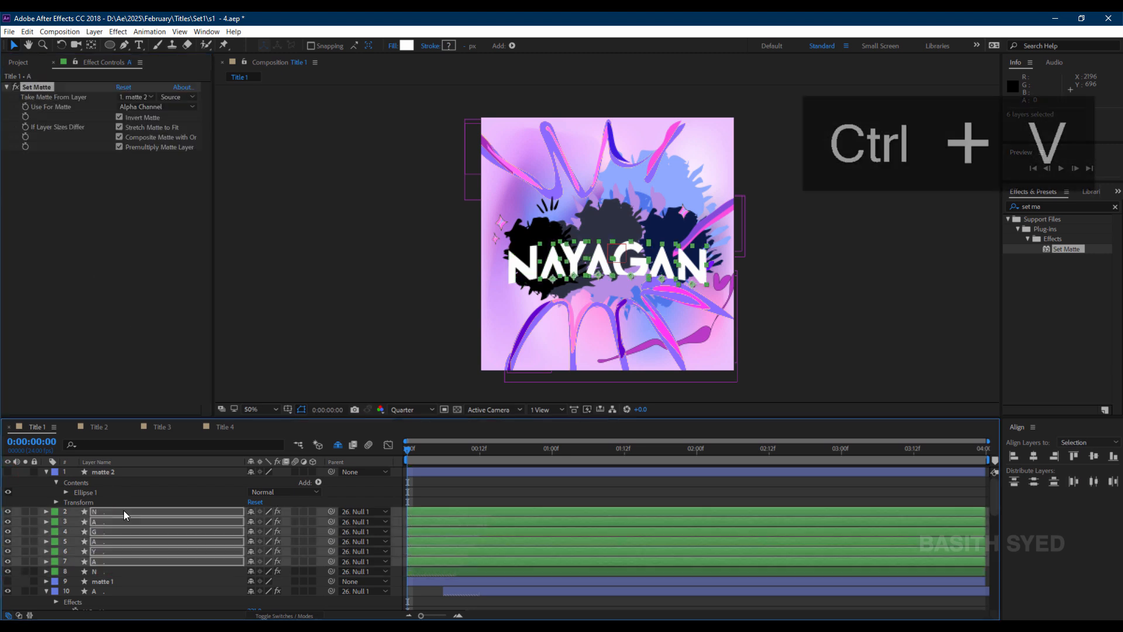
Show the NAYAGAN letters' Position properties and move their end Y Position keyframes to frame 7.
click(431, 573)
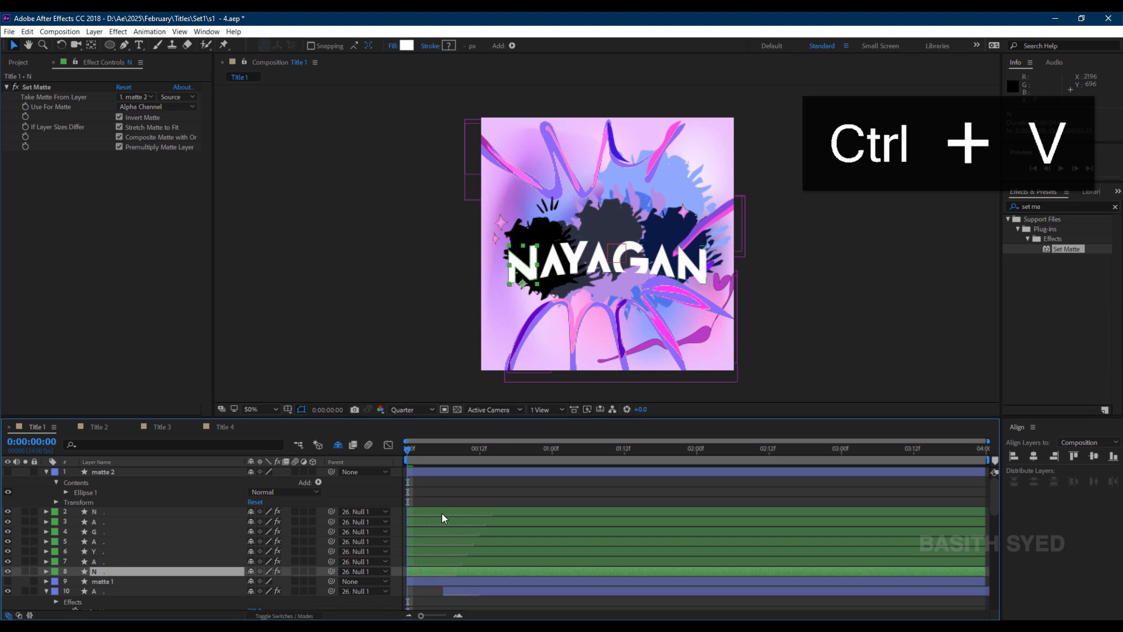
shift+click(441, 513)
key(p)
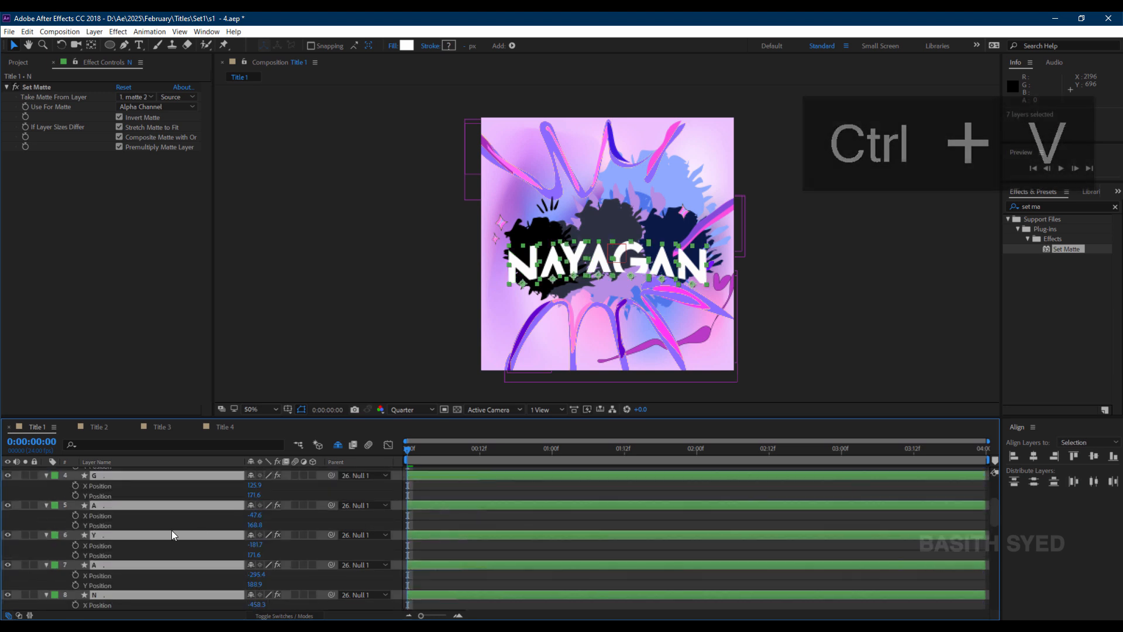
scroll(90, 484, down, 3)
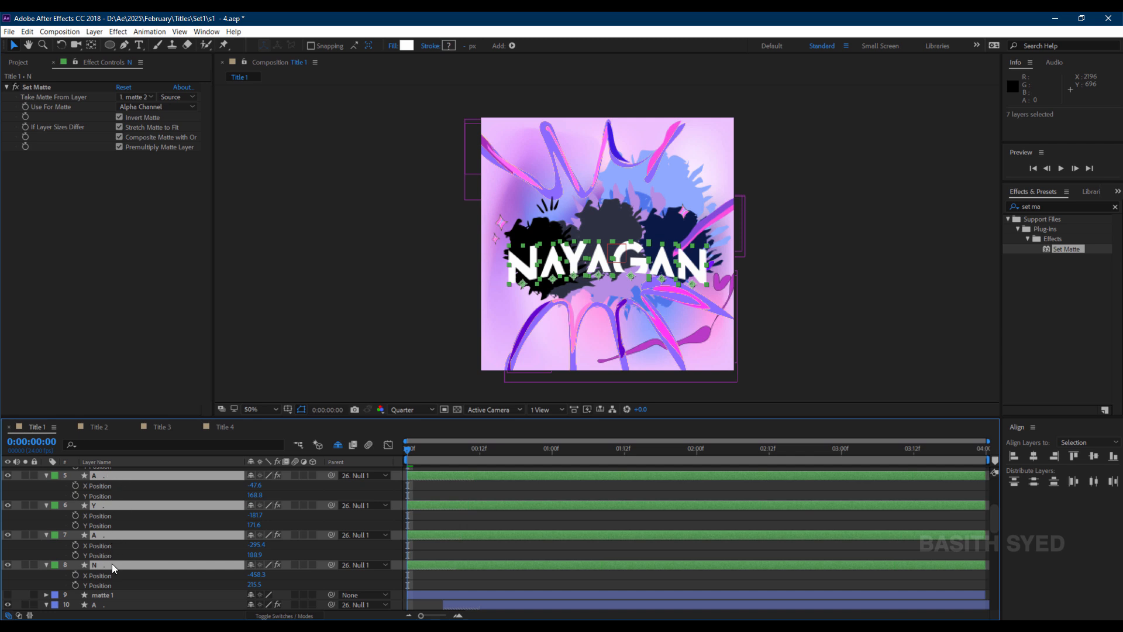
click(76, 585)
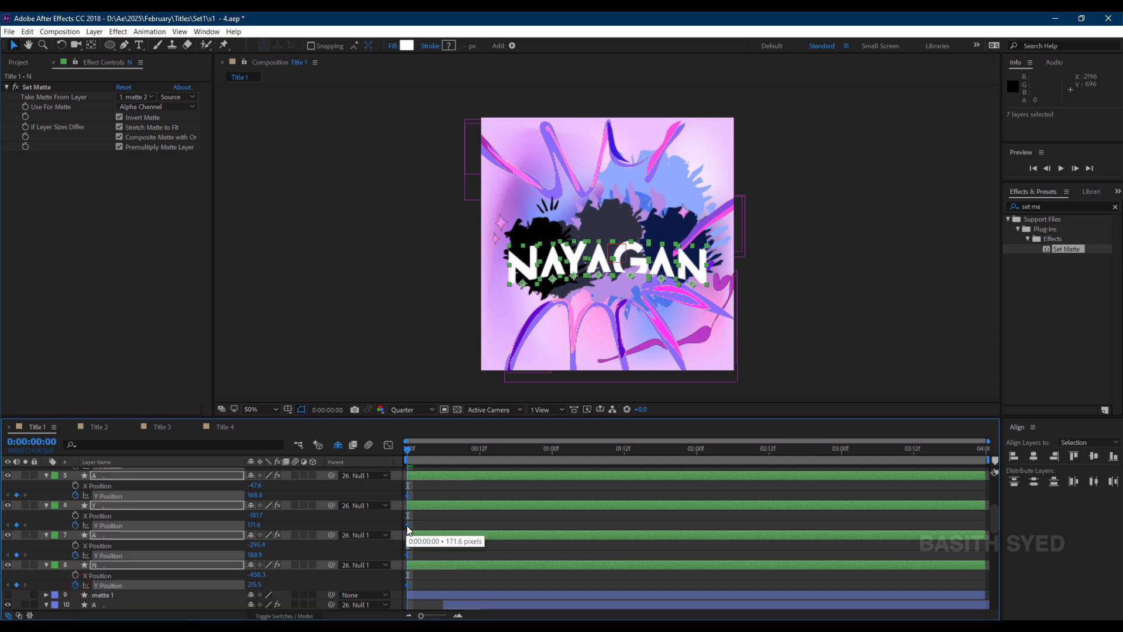
drag(407, 526, 450, 497)
drag(449, 450, 407, 451)
Lower the NAYAGAN letters' starting Y Position at frame 0 and give their Y Position keyframes an eased speed curve.
drag(254, 496, 371, 498)
click(387, 445)
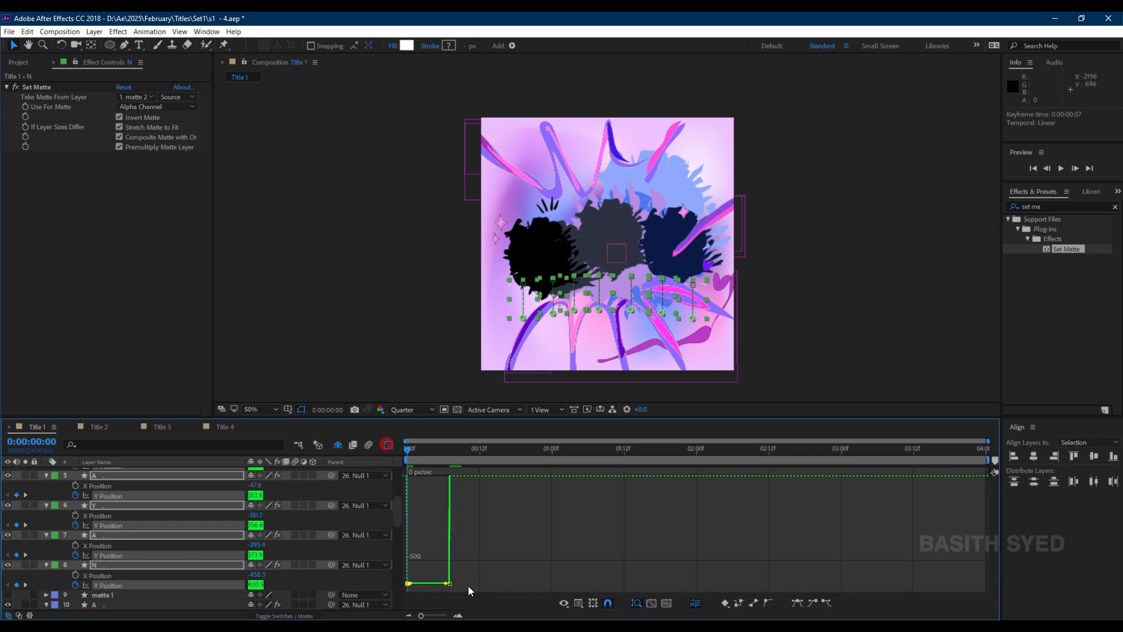
click(797, 603)
drag(435, 566, 465, 472)
click(798, 605)
drag(405, 497, 422, 473)
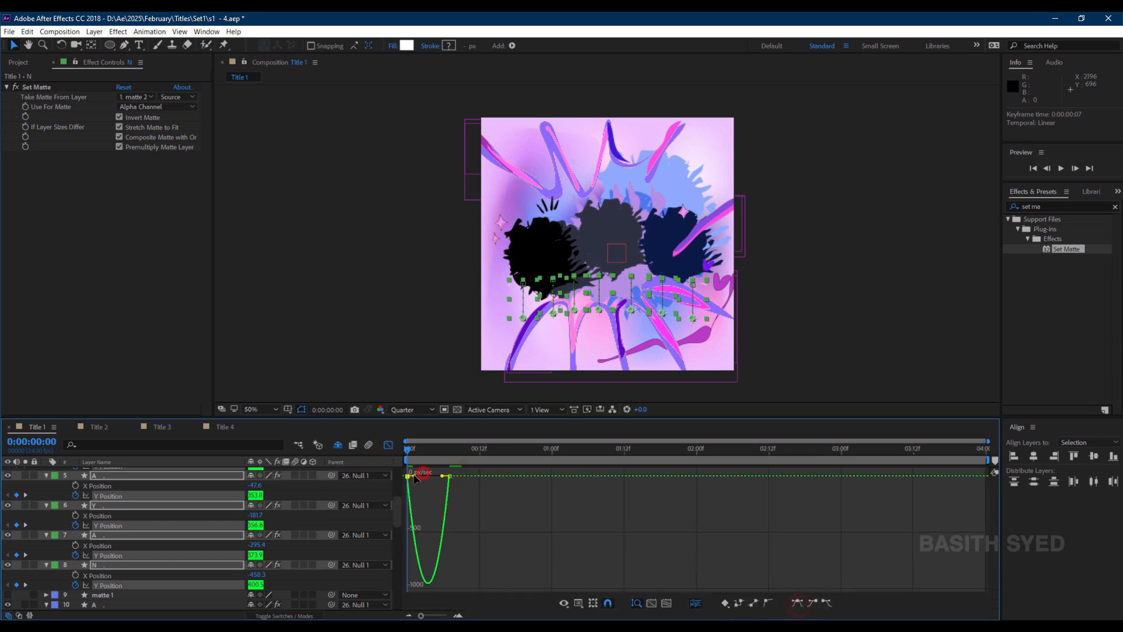
click(388, 445)
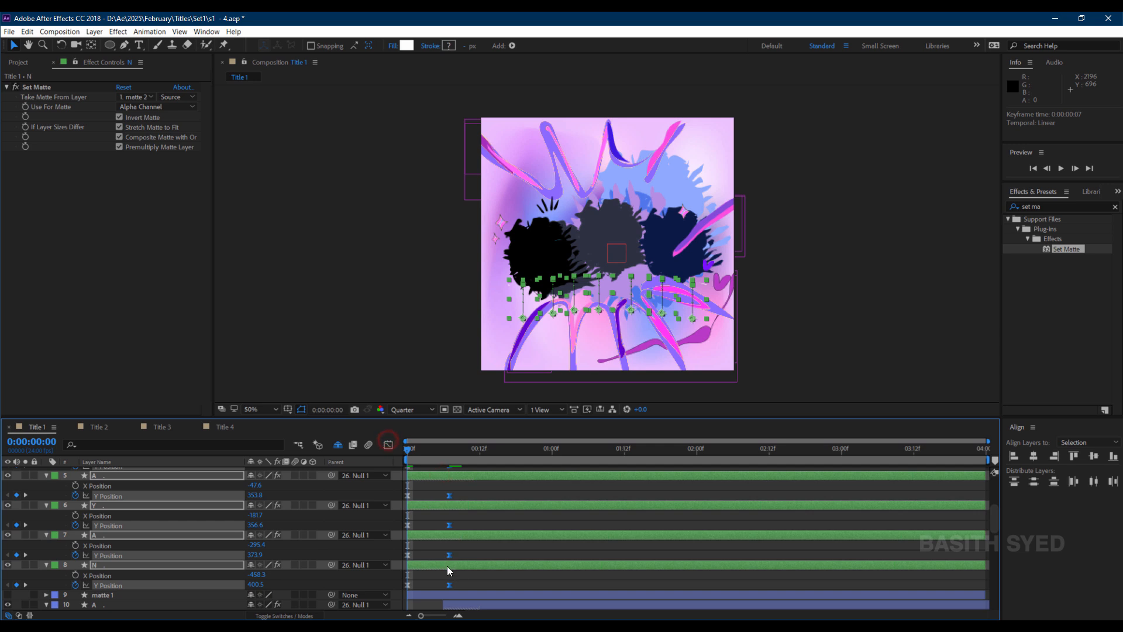
Offset the NAYAGAN letter layers so each starts one frame after the previous letter, then shift all seven later together.
ctrl+click(447, 566)
drag(434, 534, 456, 512)
ctrl+click(437, 536)
ctrl+click(444, 507)
scroll(452, 491, up, 2)
ctrl+click(449, 534)
scroll(454, 514, up, 1)
ctrl+click(446, 533)
scroll(452, 521, up, 2)
ctrl+click(453, 539)
scroll(486, 547, down, 7)
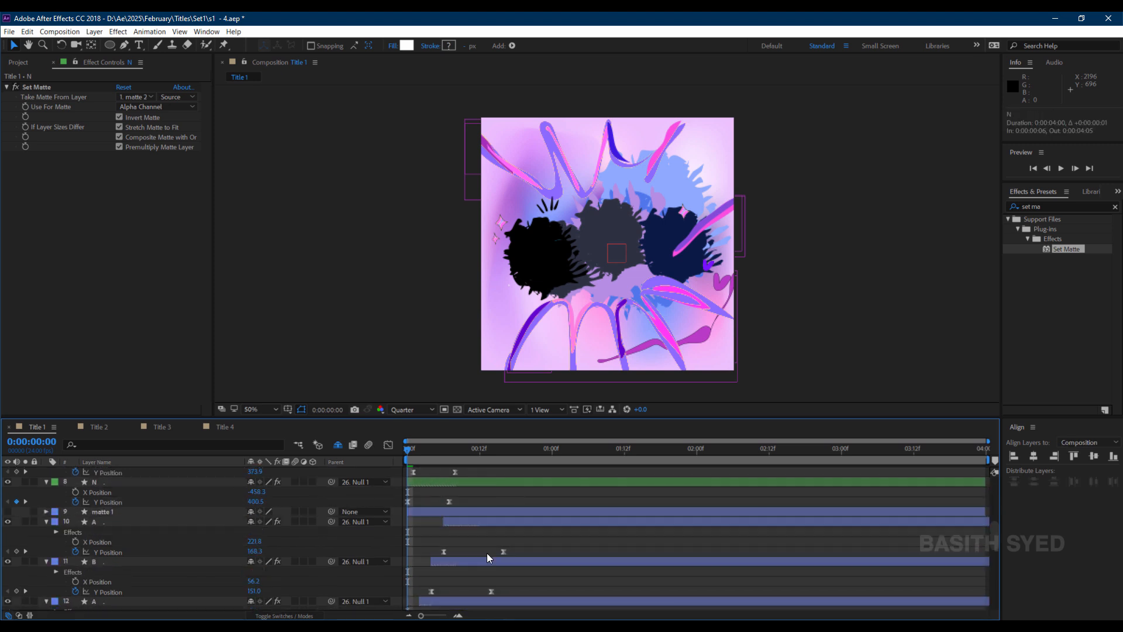
click(428, 484)
scroll(459, 491, up, 2)
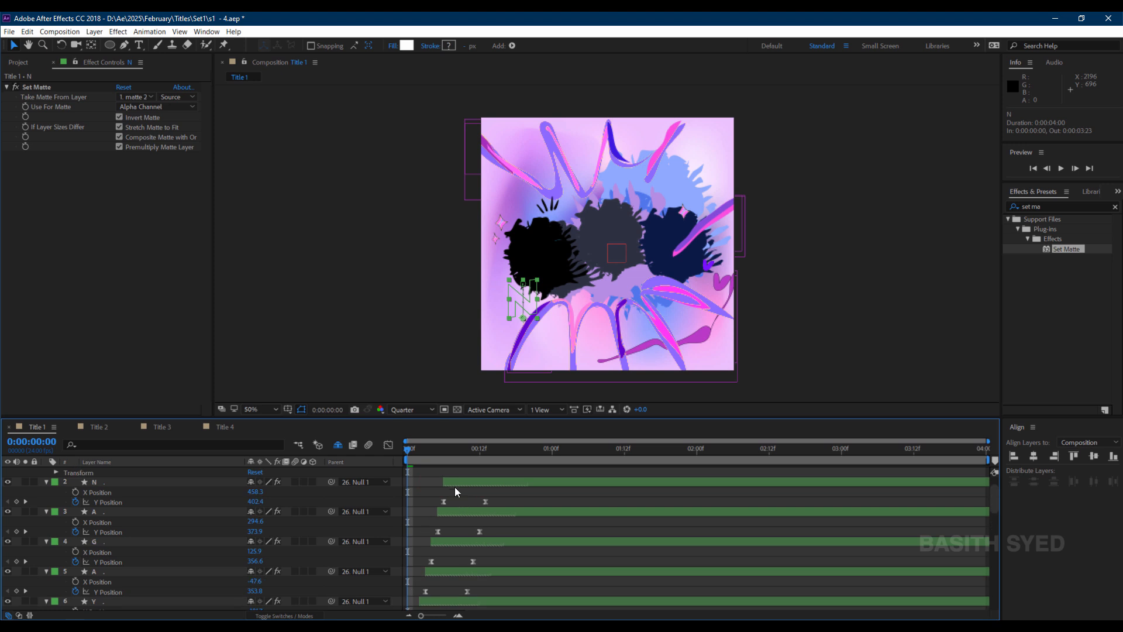
shift+click(456, 483)
scroll(481, 507, down, 3)
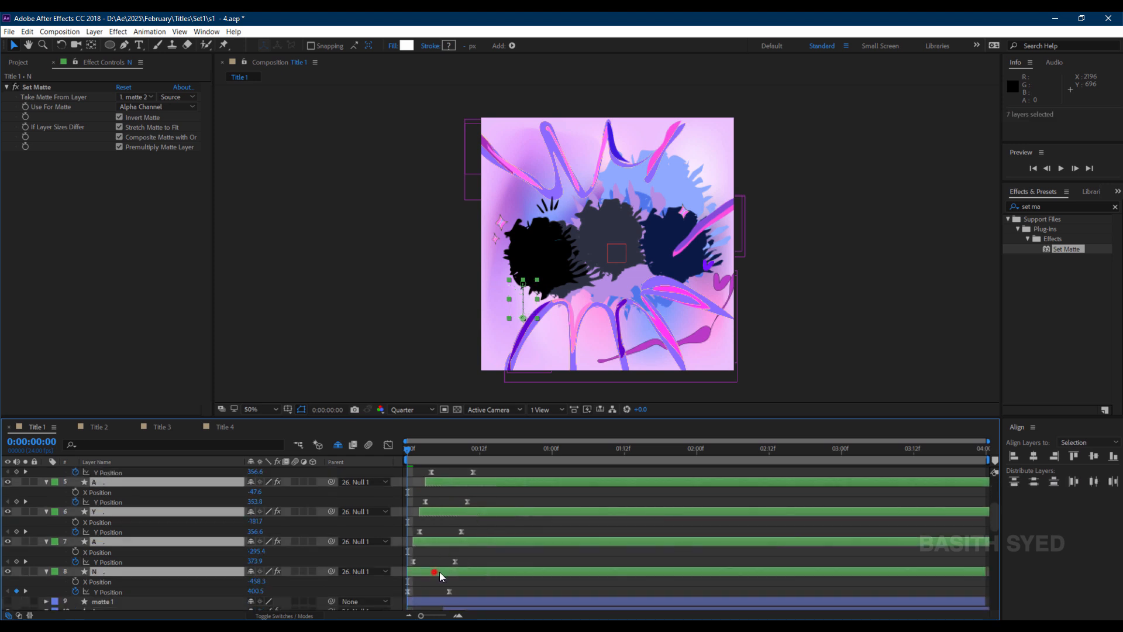
drag(440, 571, 503, 567)
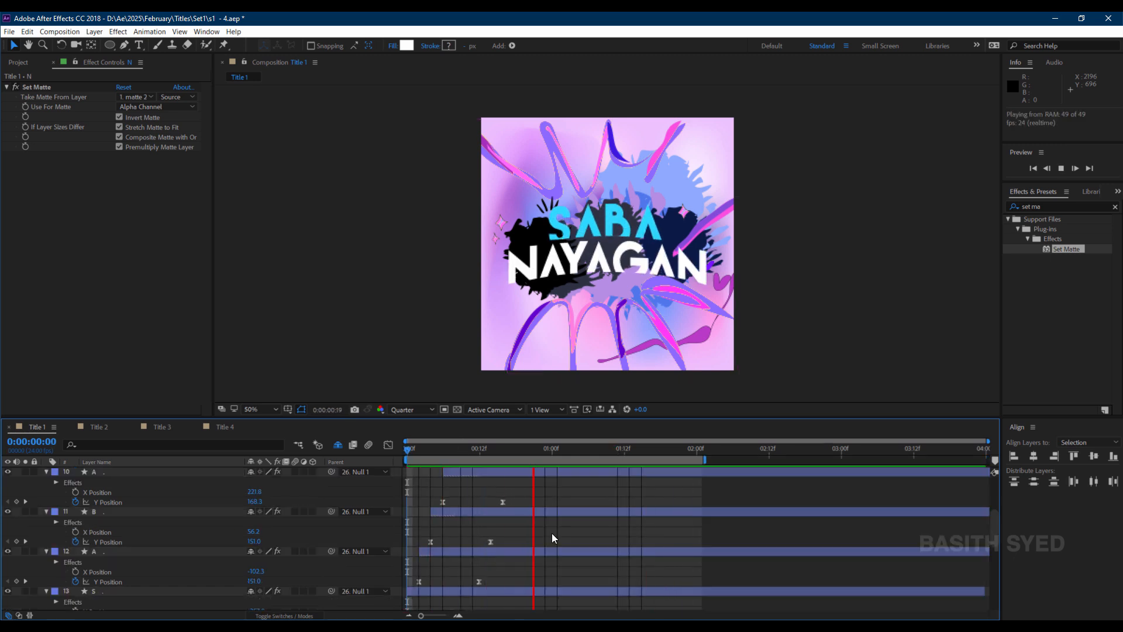
Add the expression posterizeTime(3); wiggle(24,2); to Layer 8's Rotation property.
click(111, 541)
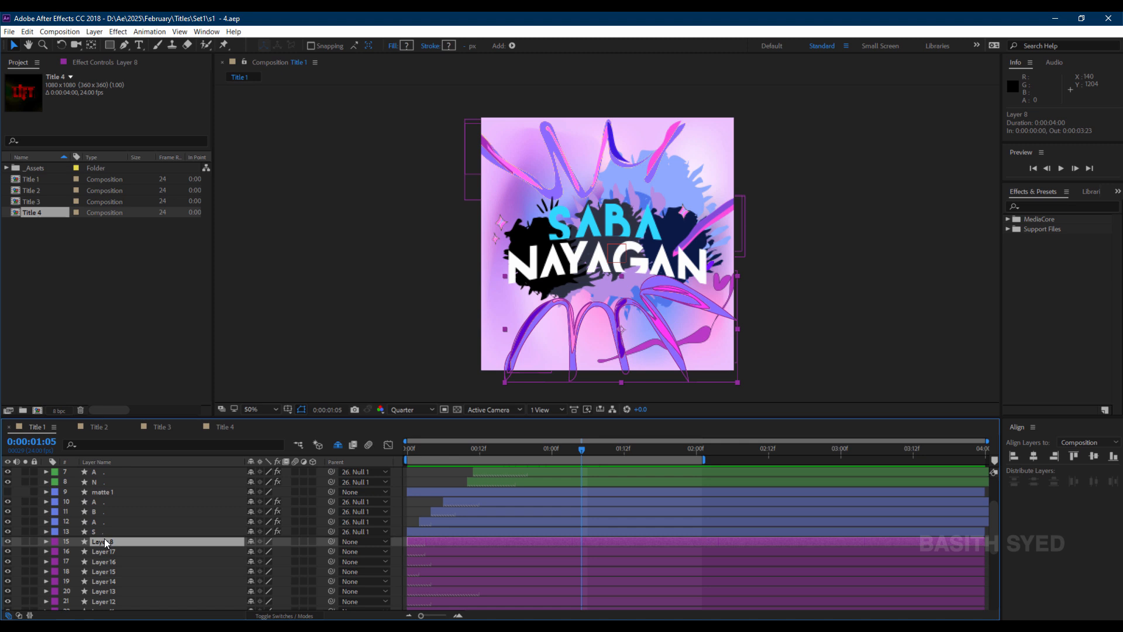
key(r)
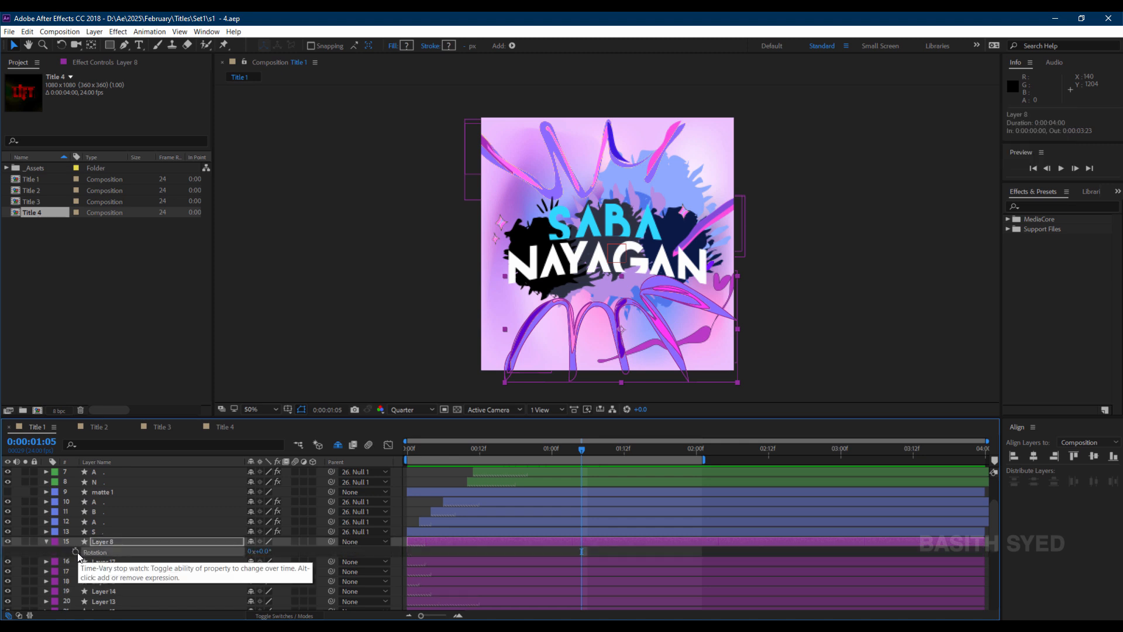
alt+click(77, 553)
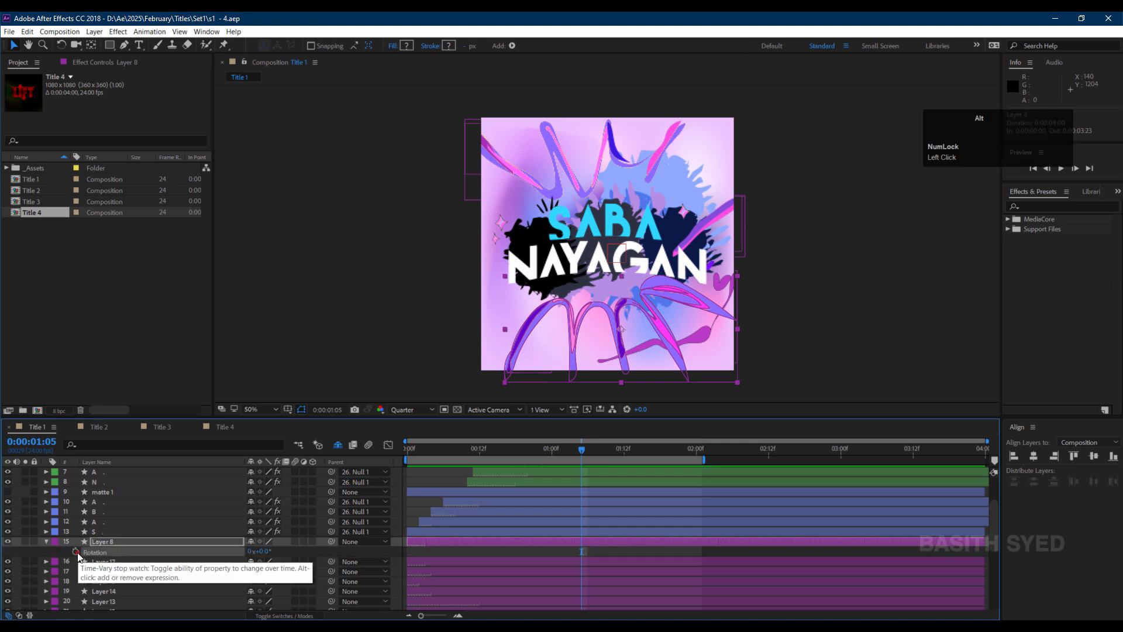
text(poster)
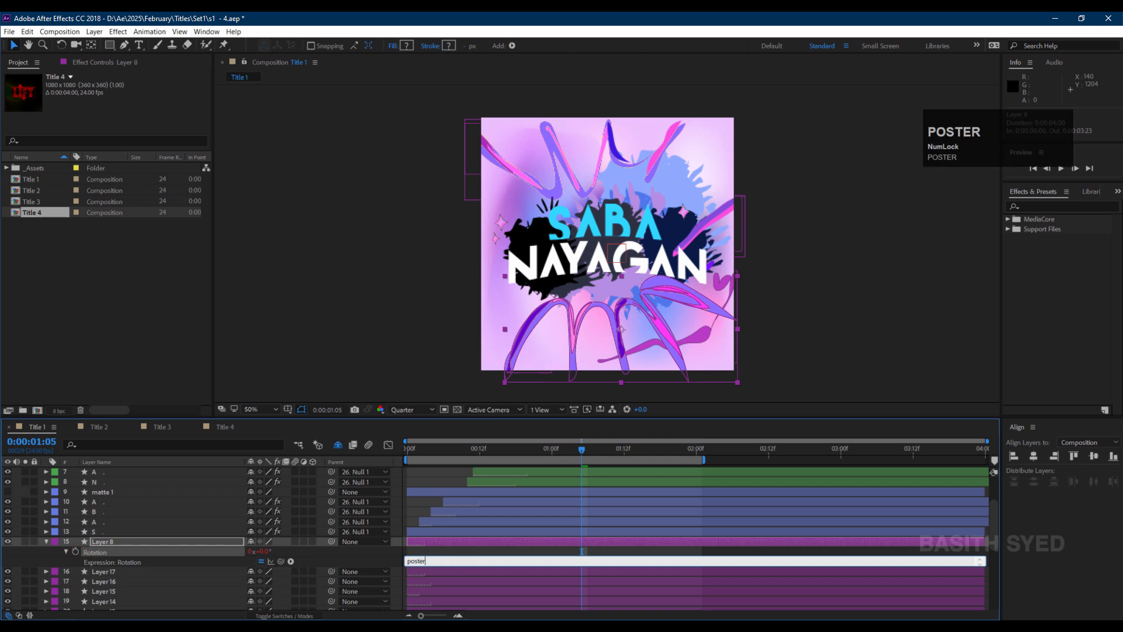
text(ize)
text(Time)
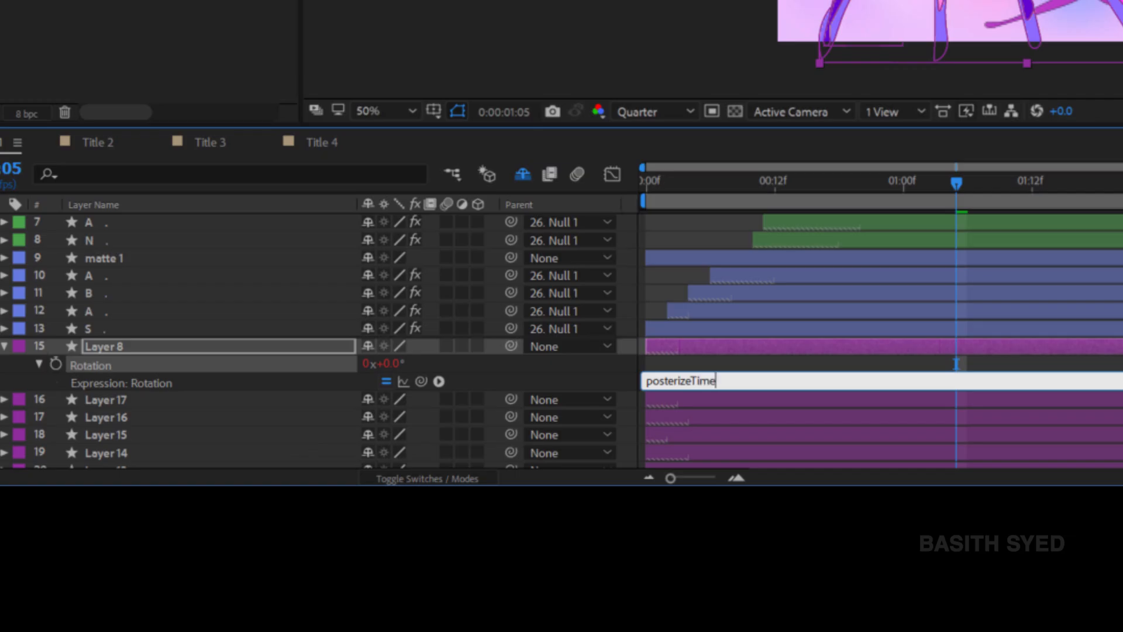
text((3);)
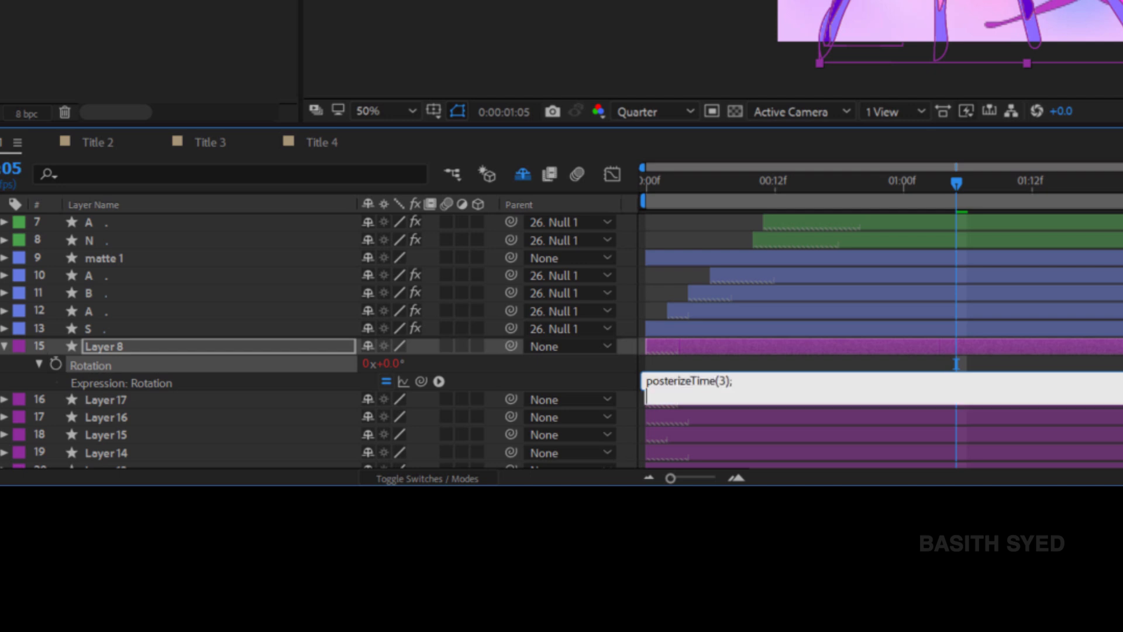
key(Return)
text(wiggle(24)
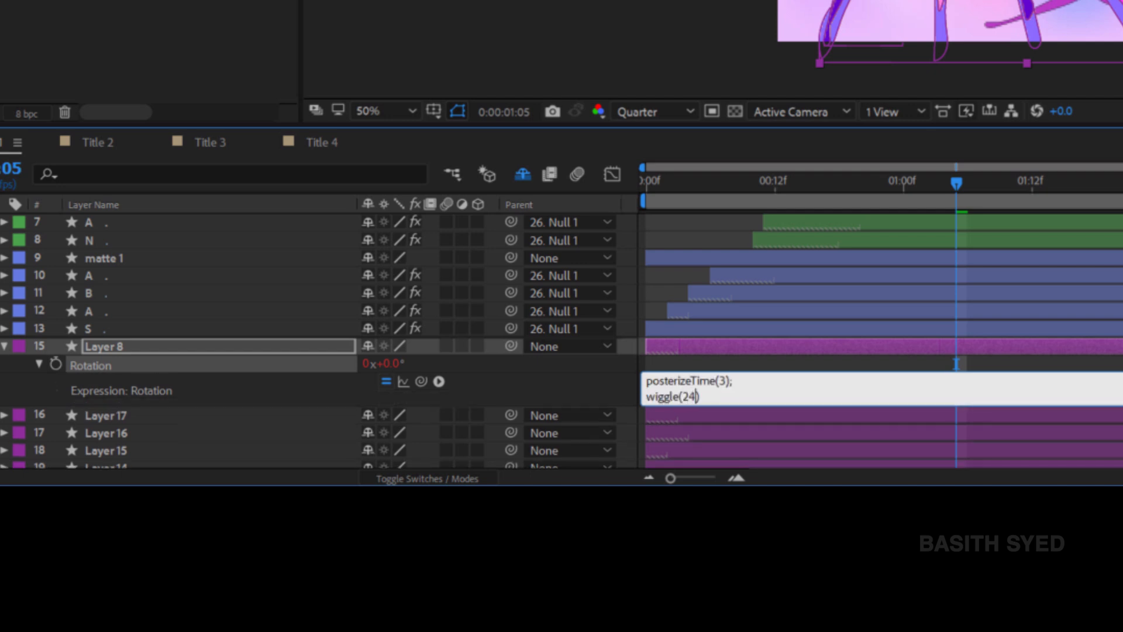
text(,2);)
click(331, 347)
click(821, 340)
click(746, 390)
click(233, 363)
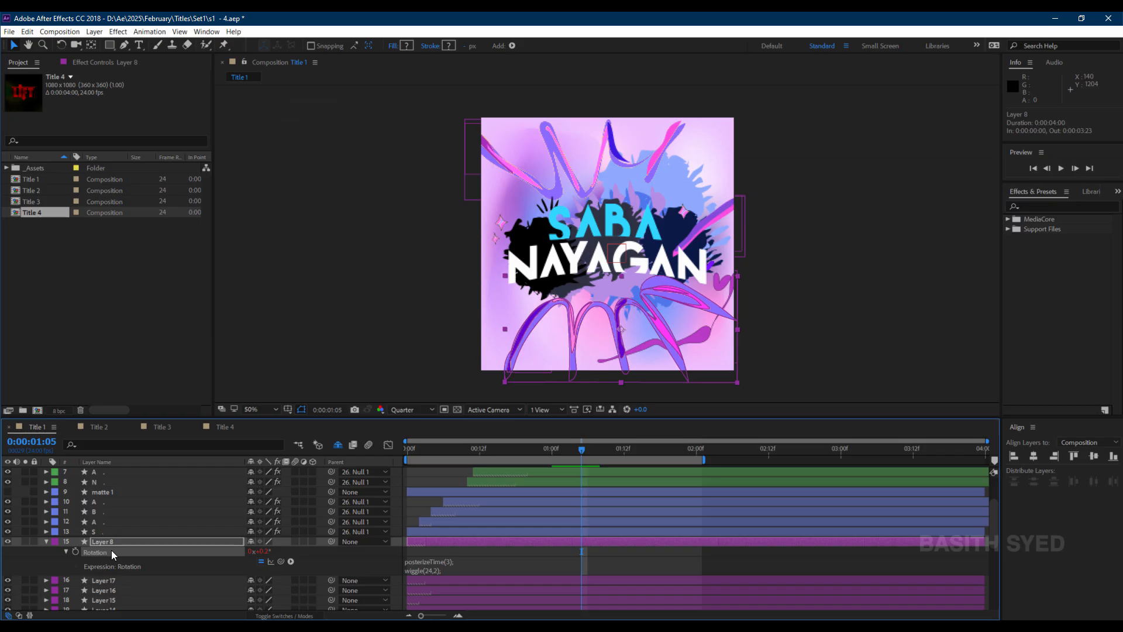
Copy Layer 8's Rotation expression only and paste it onto Layer 17 through Layer 4.
right_click(123, 363)
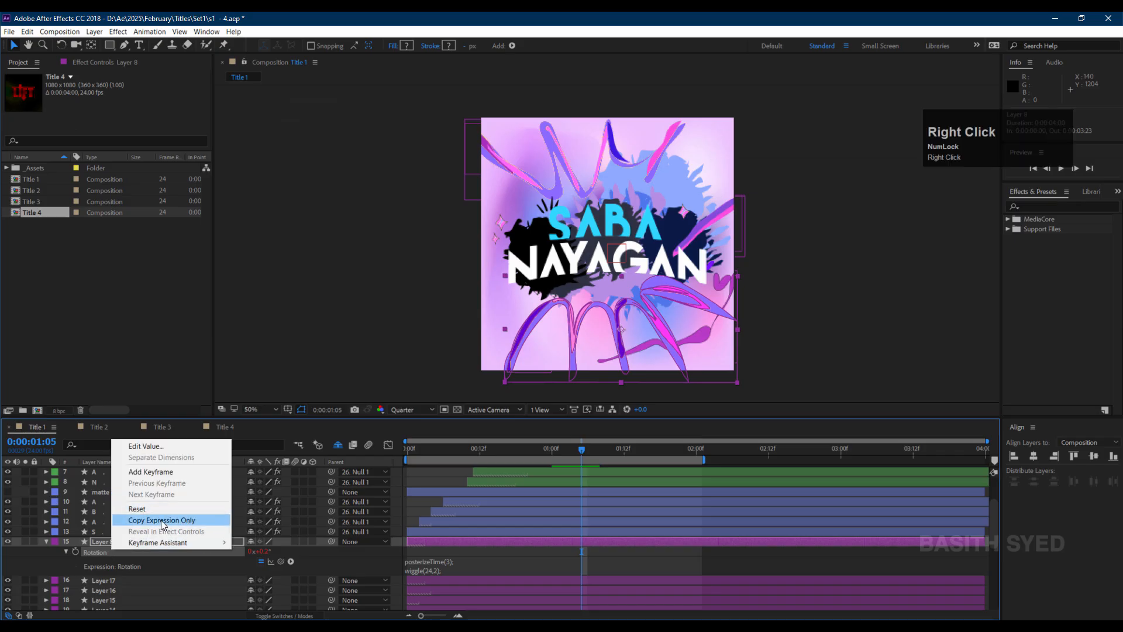
click(189, 519)
click(134, 541)
scroll(147, 547, down, 2)
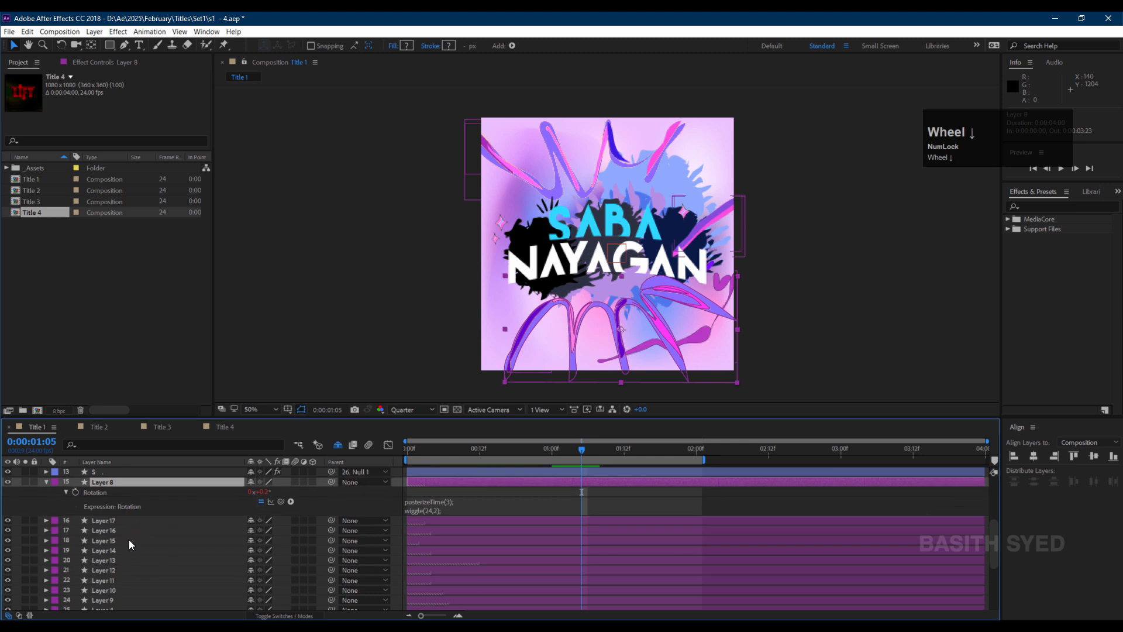
click(139, 519)
scroll(116, 521, down, 4)
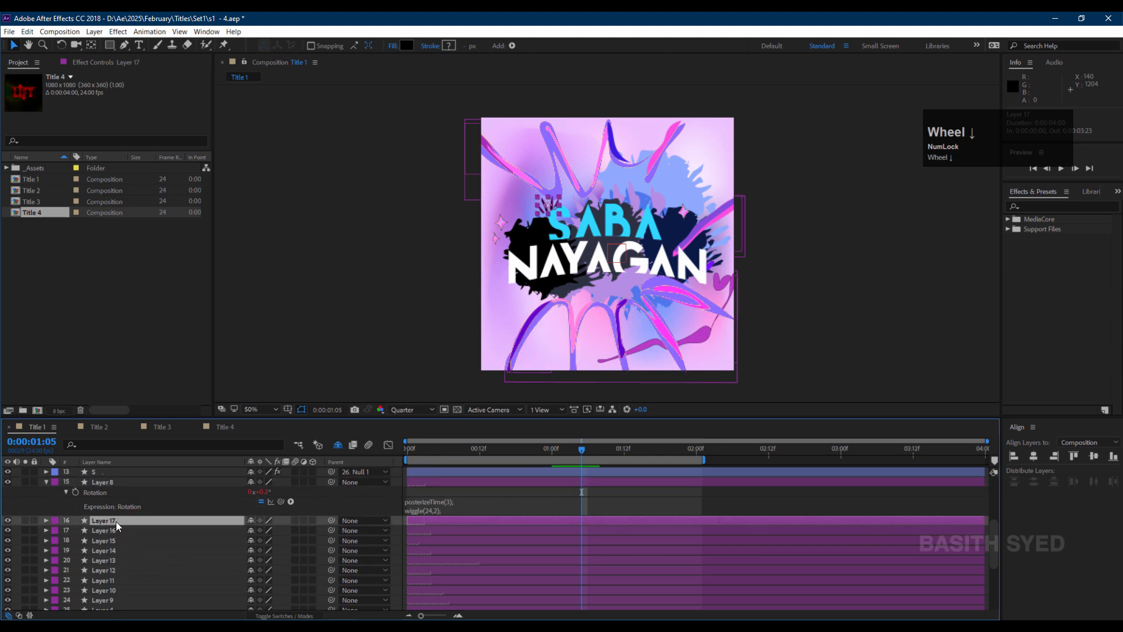
shift+click(134, 495)
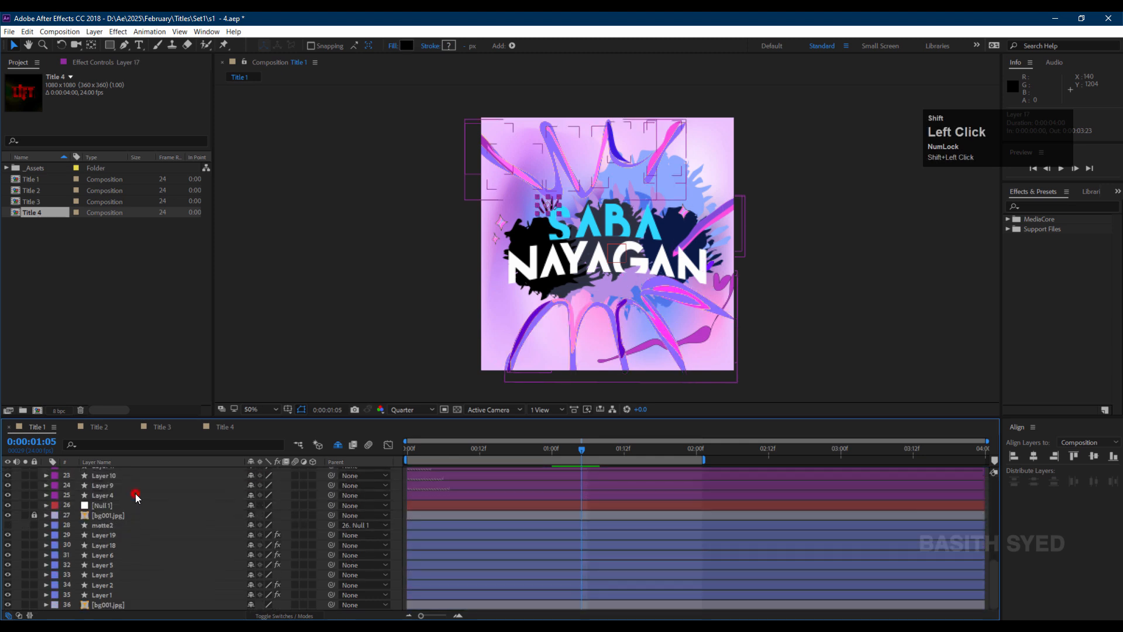
scroll(149, 510, up, 3)
key(ctrl+v)
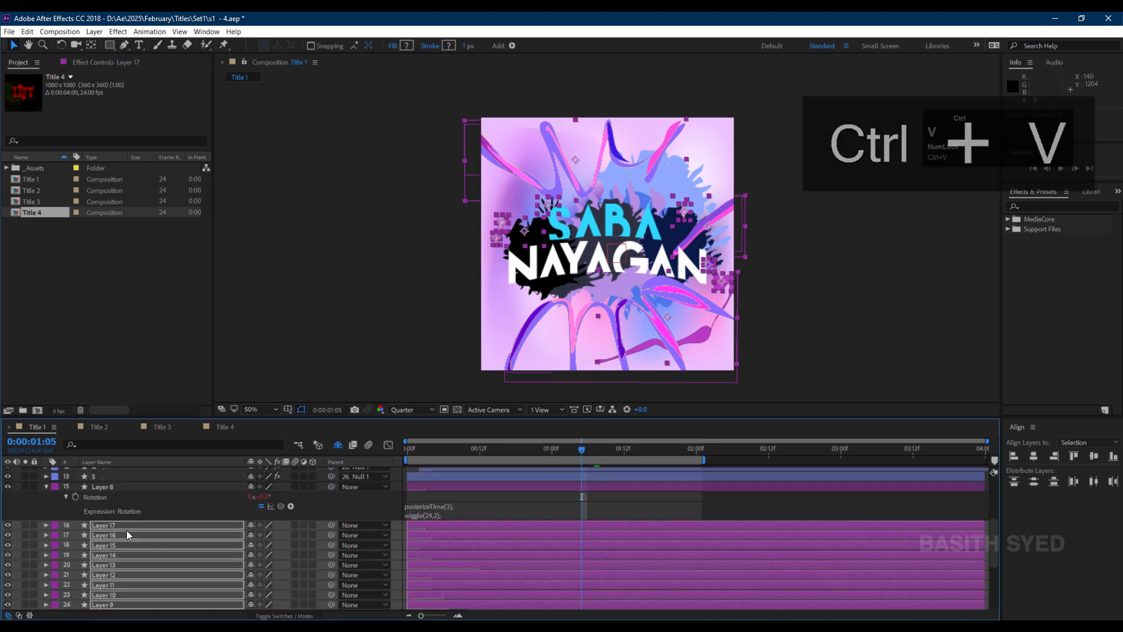
Unlock the bg001.jpg layer and keyframe its Opacity at frame 12 and frame 0 so it fades in.
key(ctrl+a)
click(18, 513)
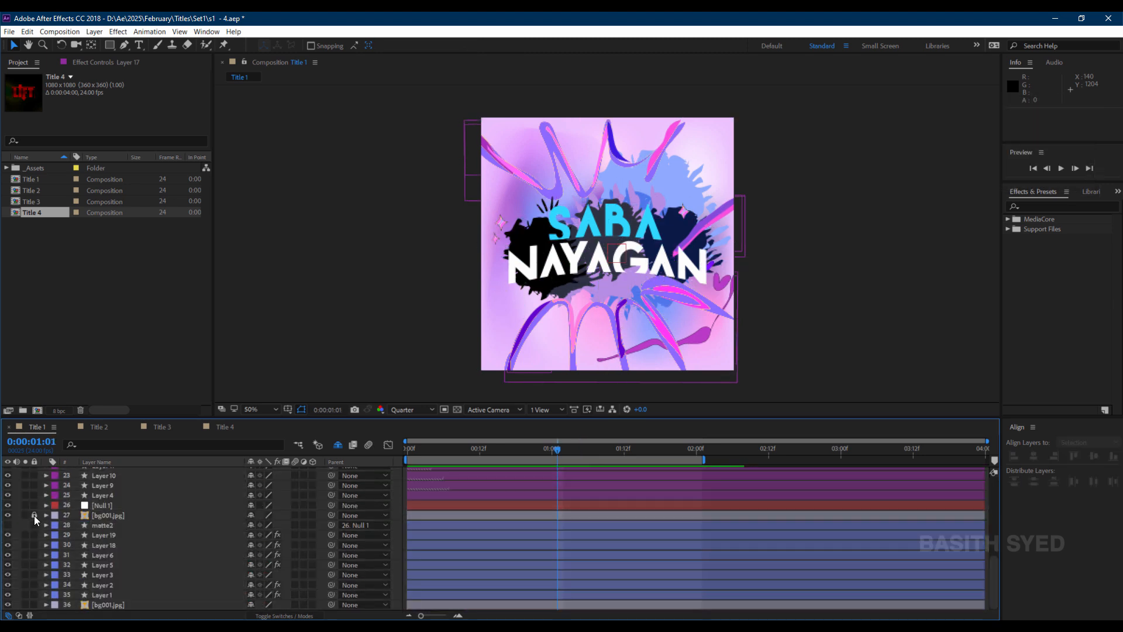
click(131, 515)
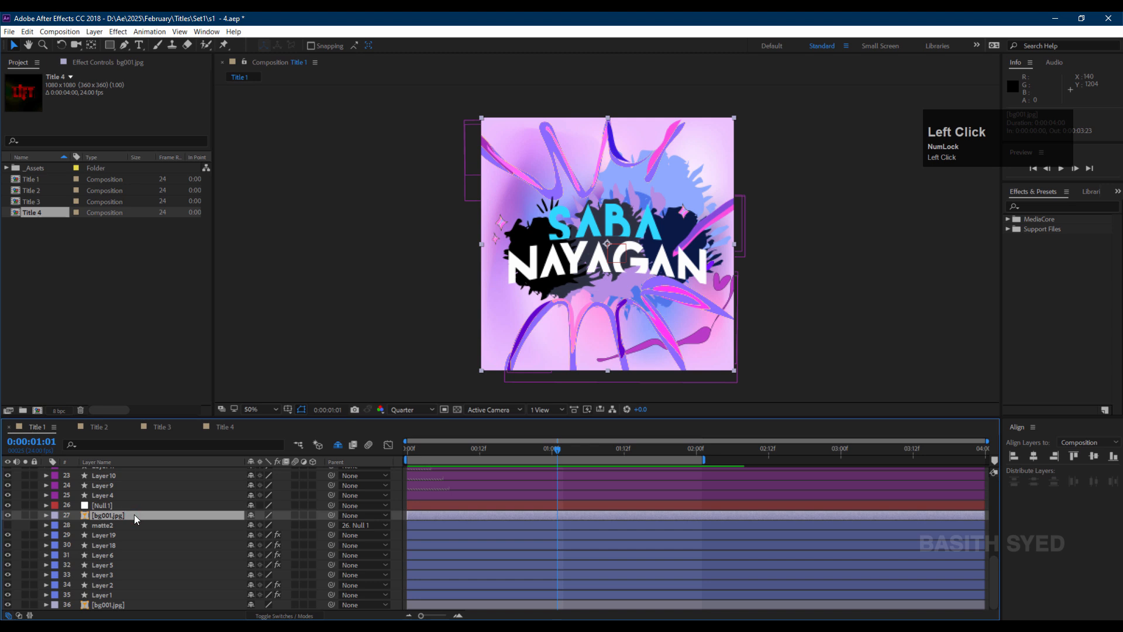
key(t)
click(478, 455)
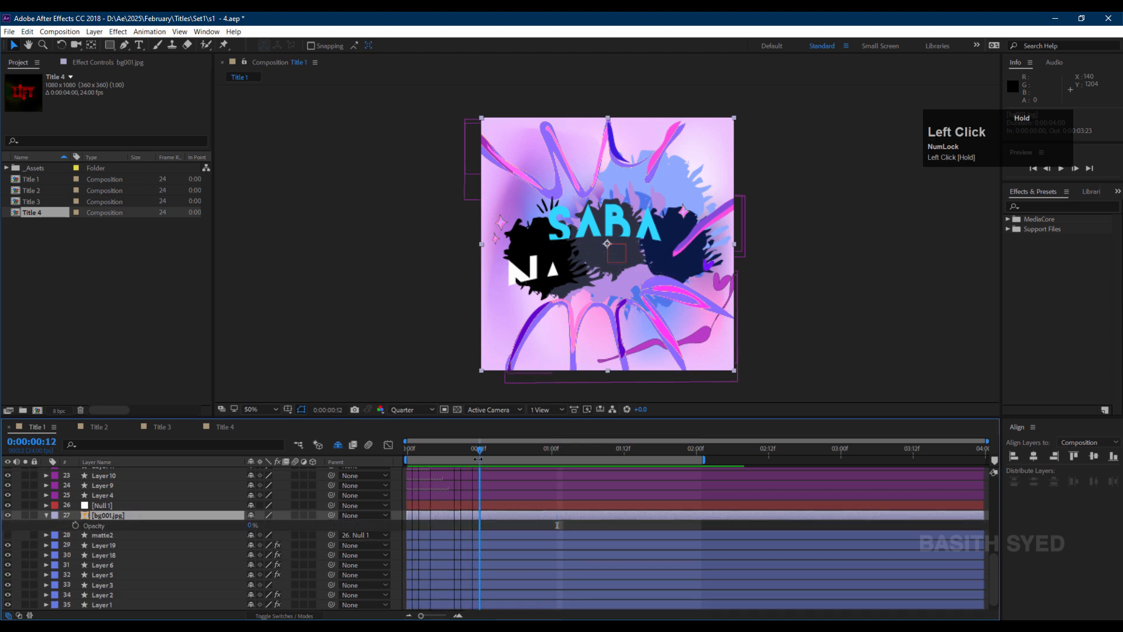
click(76, 525)
click(474, 449)
click(408, 449)
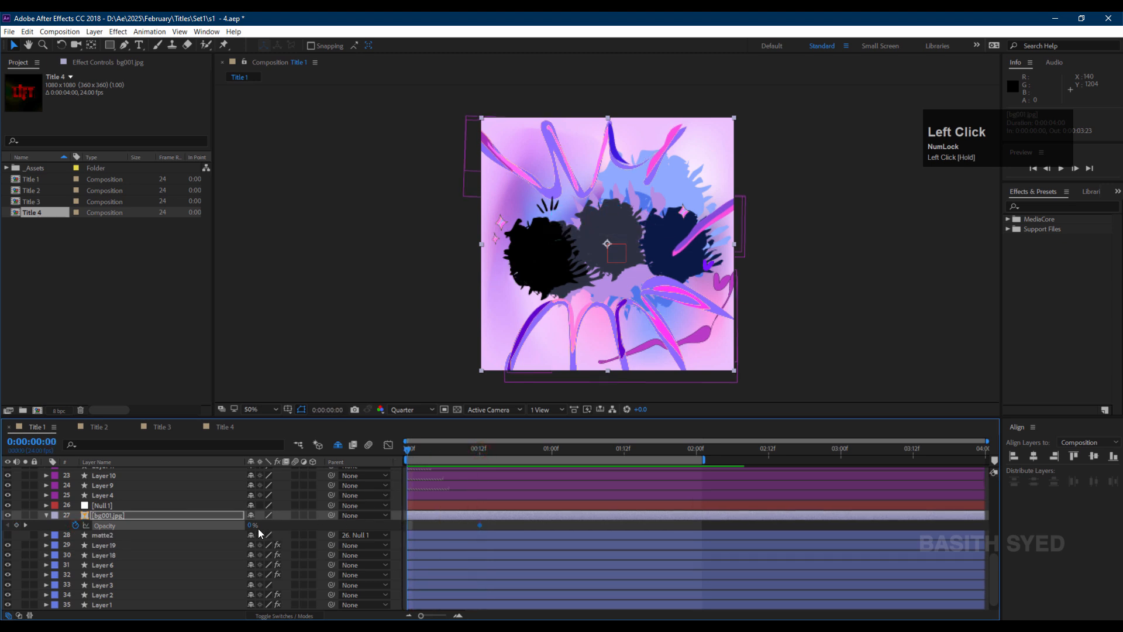
drag(250, 525, 339, 524)
Keyframe Layer 8's Scale, moving the 100% key to about frame 5 and setting frame 0 to 15%.
scroll(111, 548, up, 6)
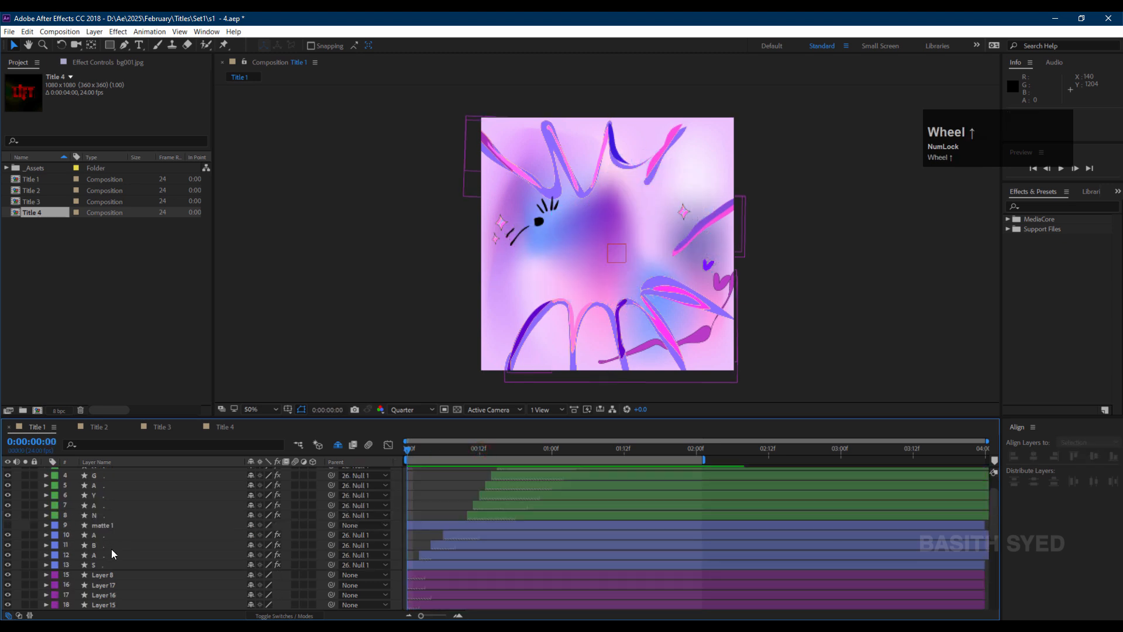
scroll(111, 547, down, 1)
click(113, 546)
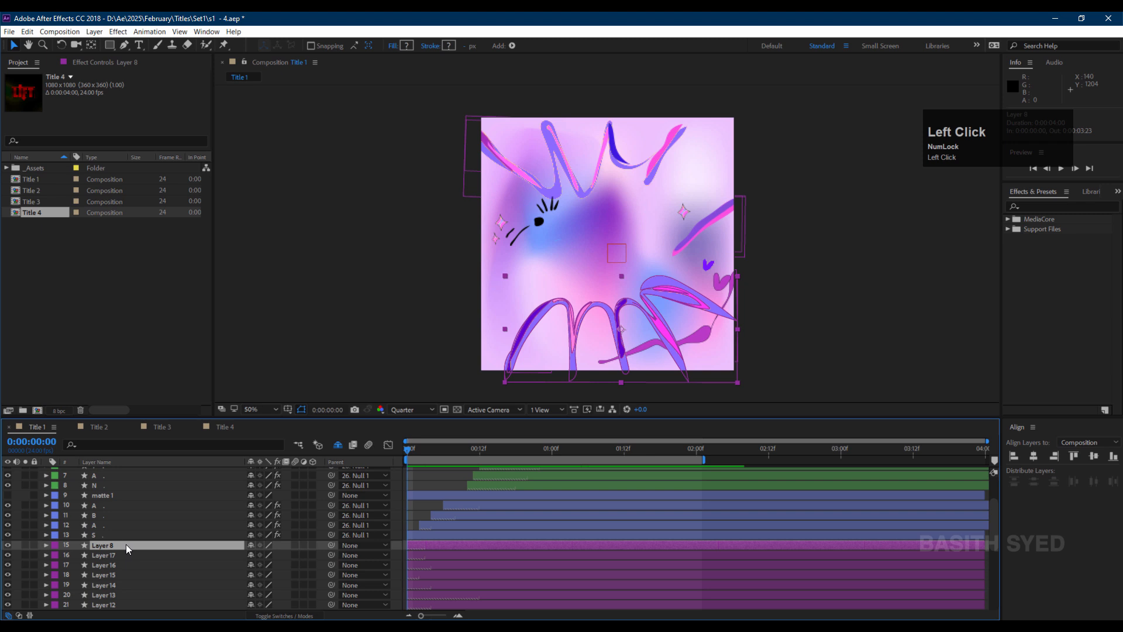
key(s)
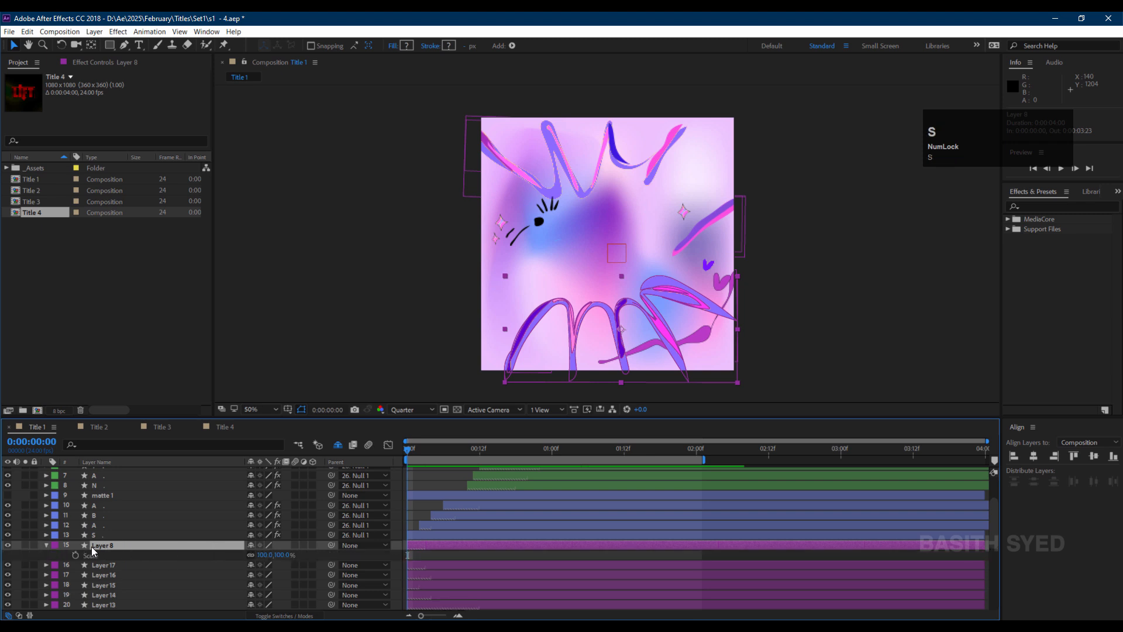
scroll(113, 552, down, 1)
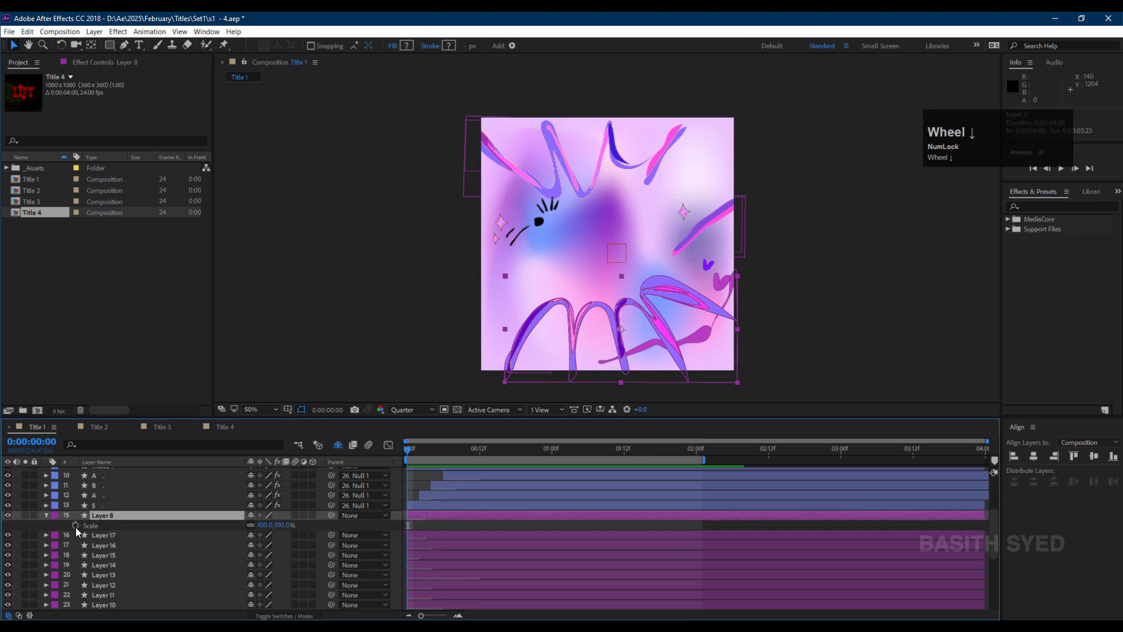
click(75, 527)
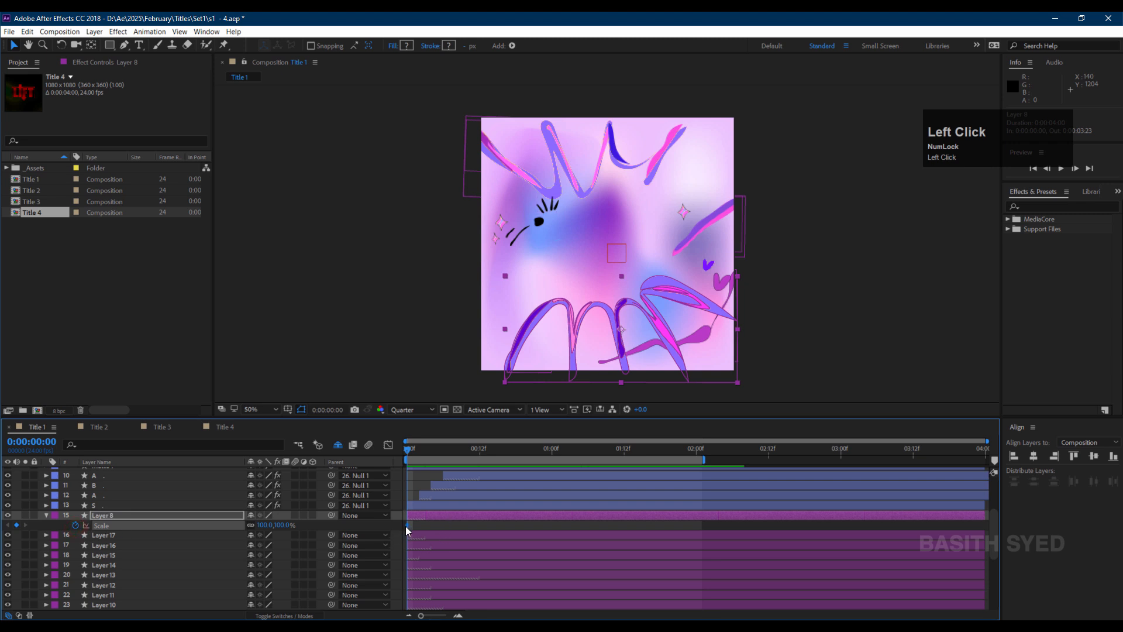
drag(408, 525, 439, 529)
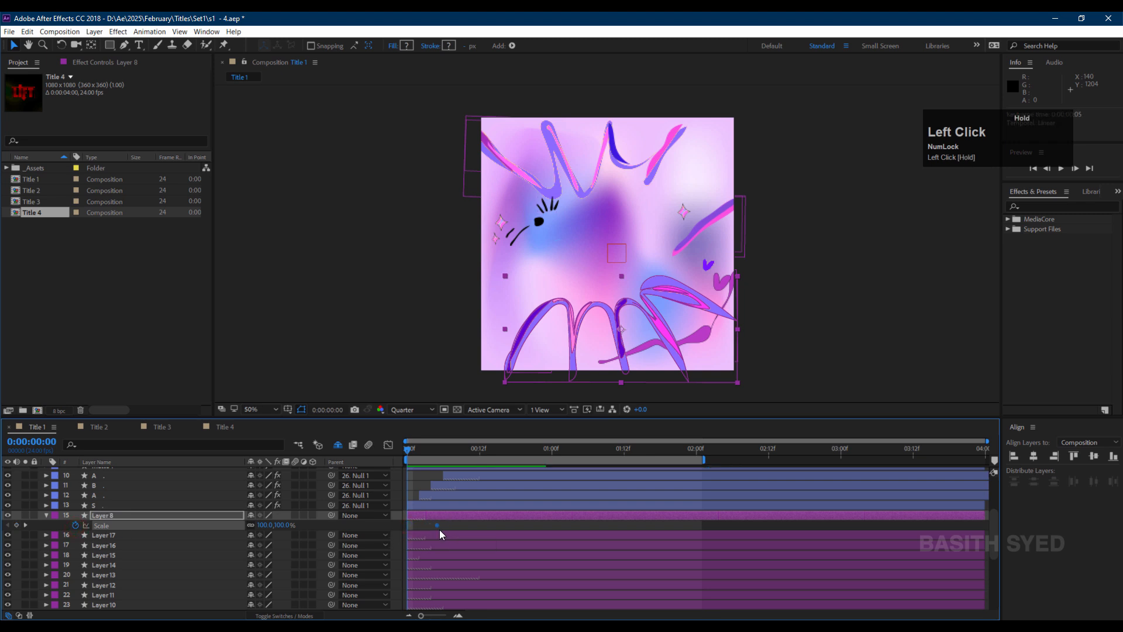
click(287, 531)
text(0)
key(Tab)
text(15)
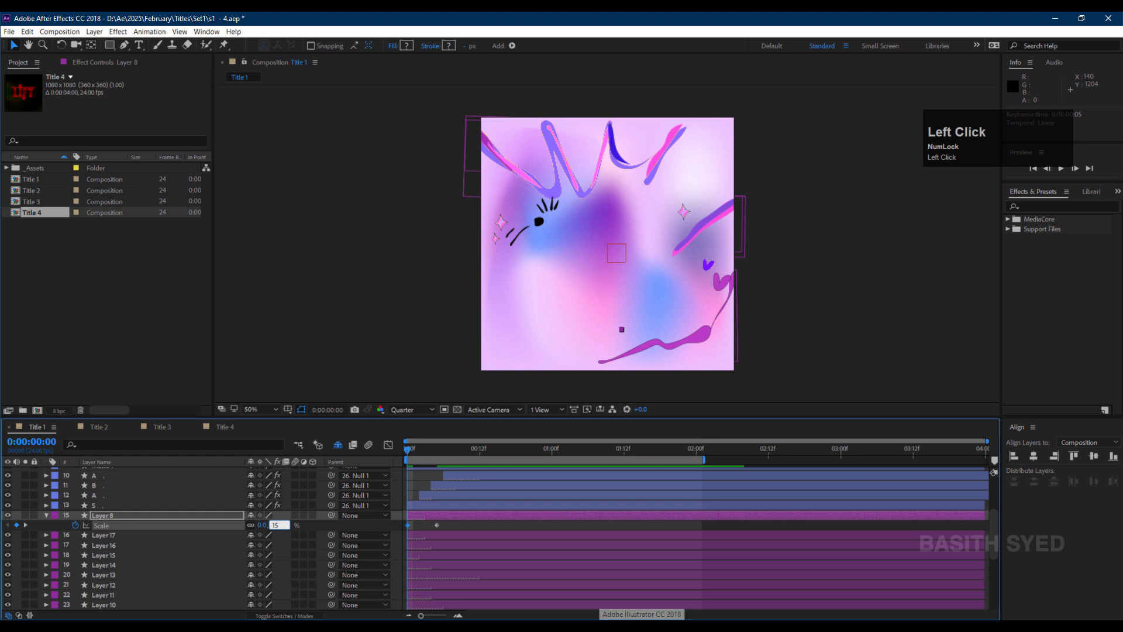
key(Return)
In the Graph Editor, adjust Layer 8's Scale speed curve handles for an eased pop.
click(388, 445)
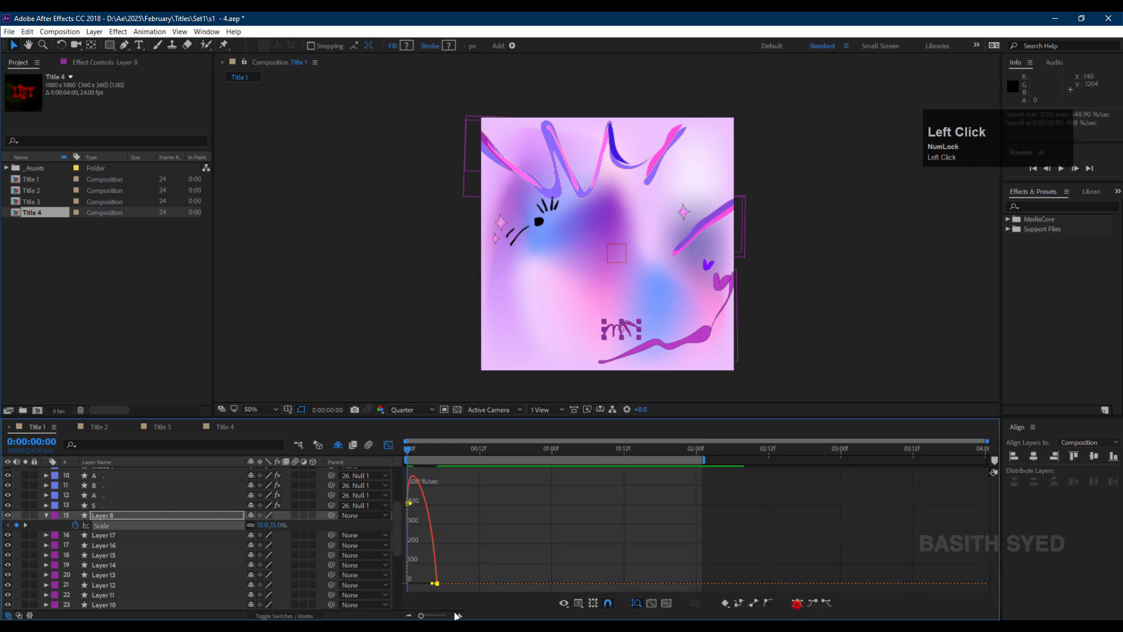
click(409, 503)
click(797, 602)
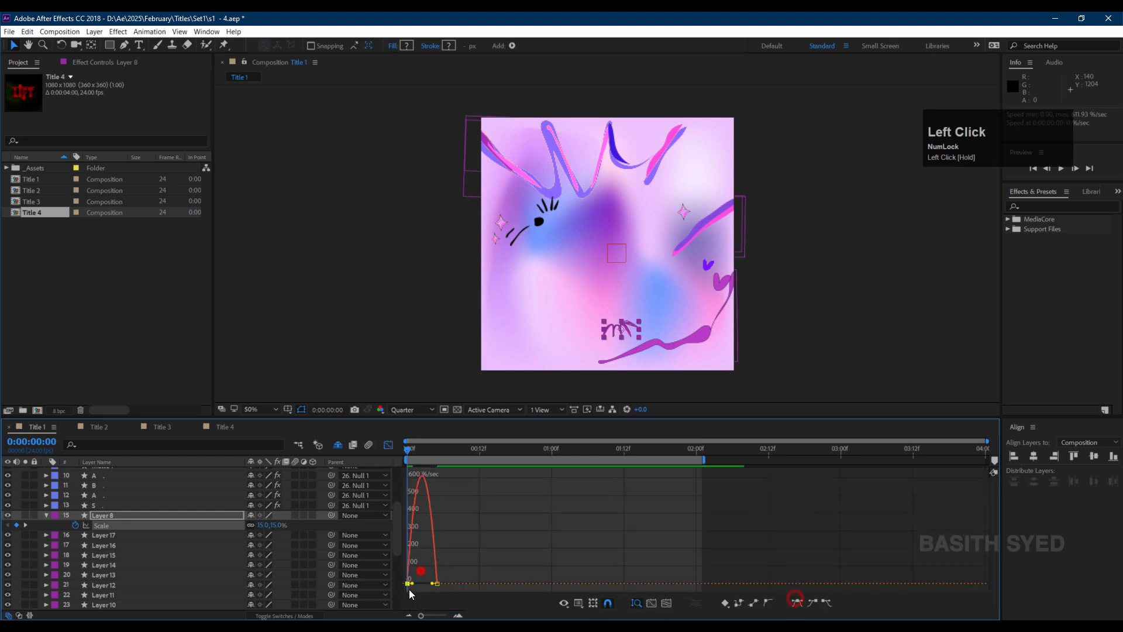
drag(413, 583, 421, 583)
click(388, 445)
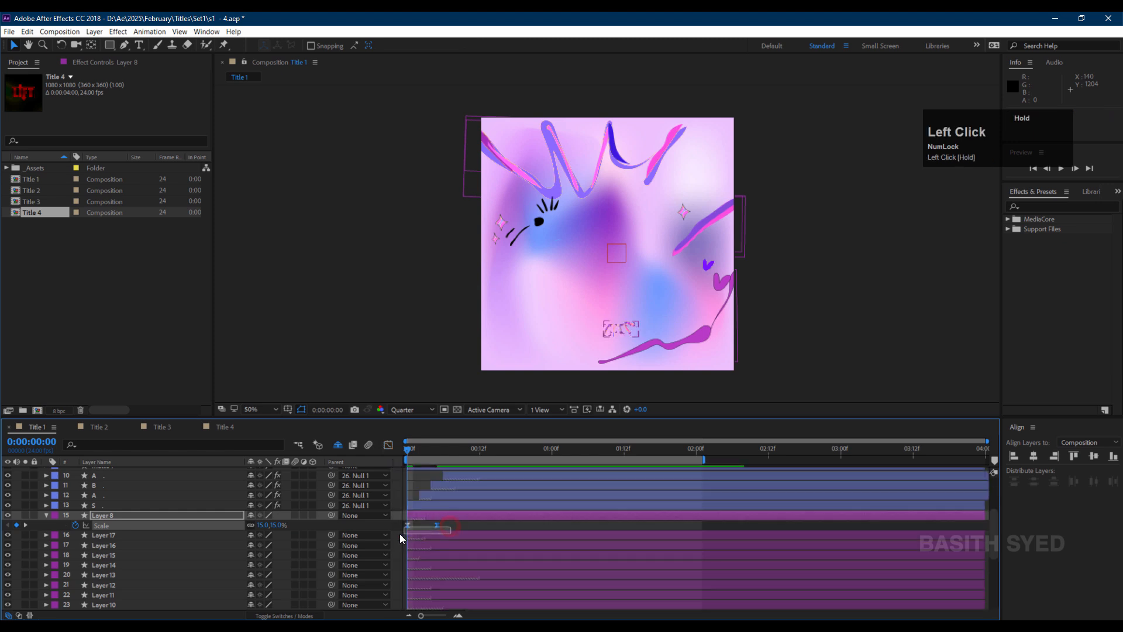
Copy Layer 8's Scale keyframes and paste them onto Layer 17 through Layer 4.
key(ctrl+c)
click(118, 535)
scroll(140, 553, down, 3)
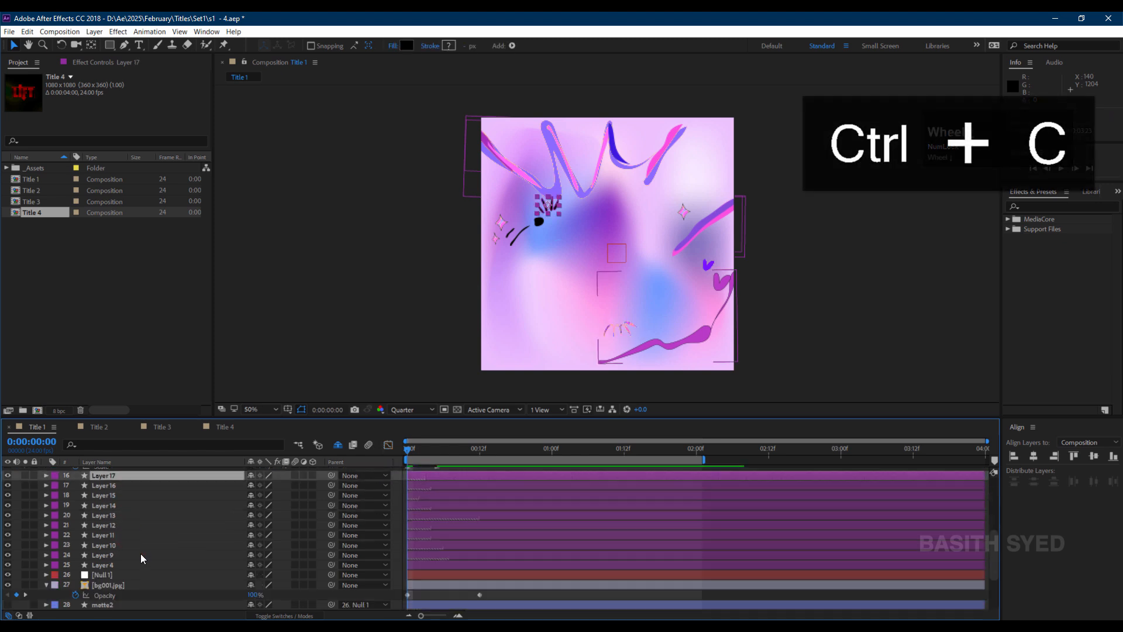
shift+click(124, 536)
key(ctrl+v)
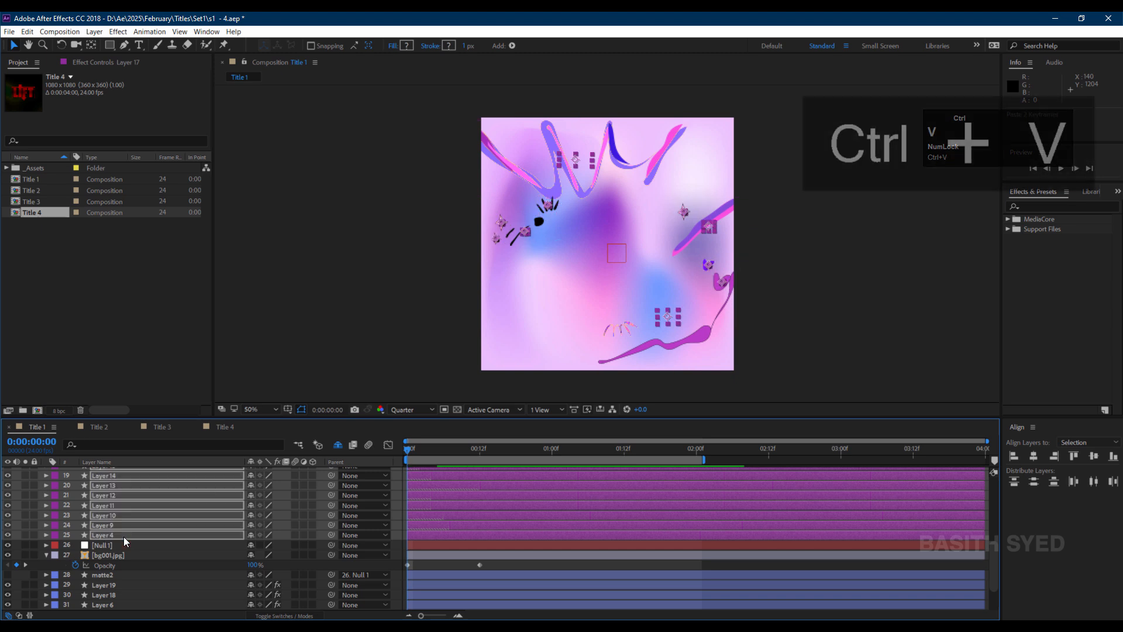
Offset the decorative layers' bars in the timeline so they start at staggered frames.
scroll(497, 511, up, 3)
drag(444, 522, 502, 544)
drag(431, 556, 447, 557)
mouse_move(435, 566)
mouse_down()
mouse_move(476, 566)
mouse_move(451, 576)
mouse_up()
scroll(447, 572, down, 1)
drag(431, 556, 451, 566)
drag(432, 575, 513, 582)
drag(435, 594, 456, 594)
scroll(121, 564, up, 2)
Copy Layer 8's Rotation expression only and paste it onto the S letter layer.
click(119, 543)
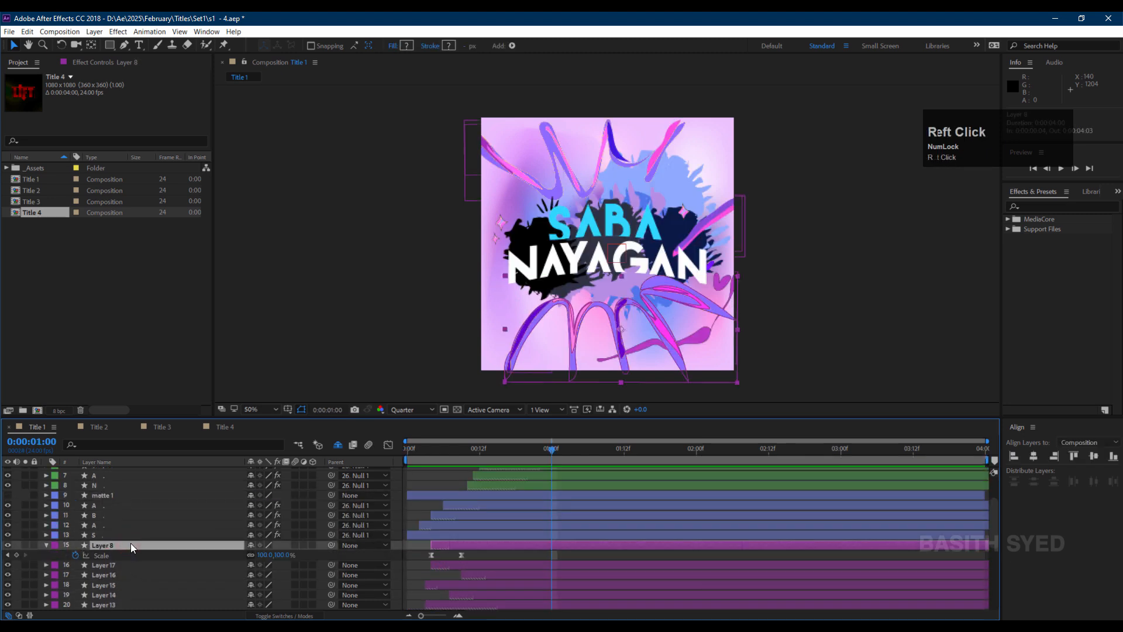
key(r)
click(115, 556)
right_click(128, 556)
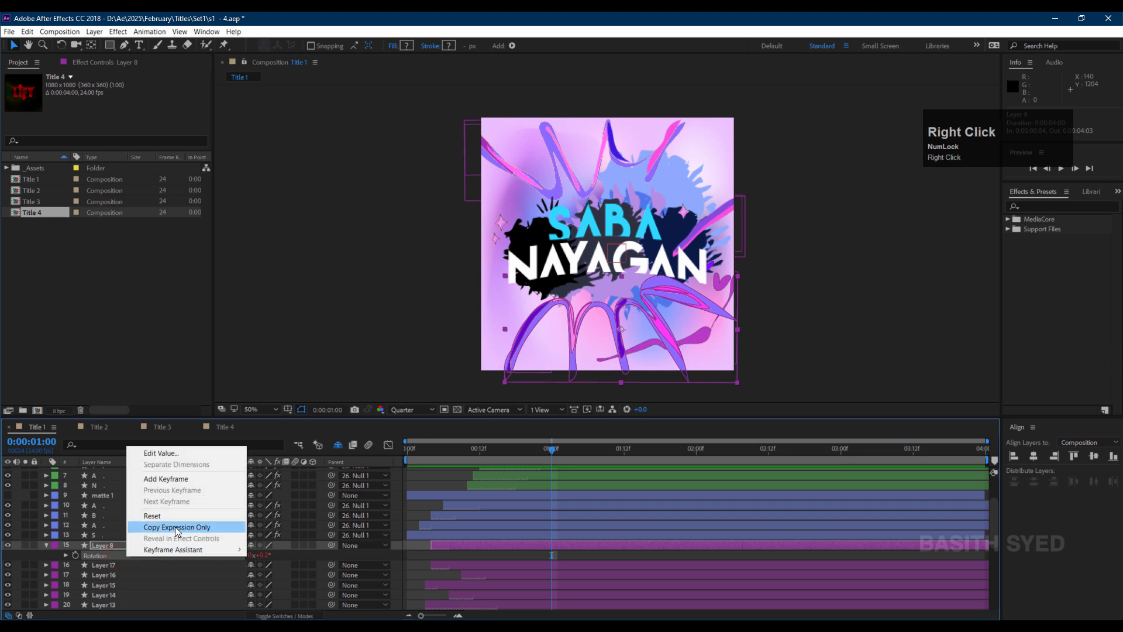
click(178, 527)
click(129, 534)
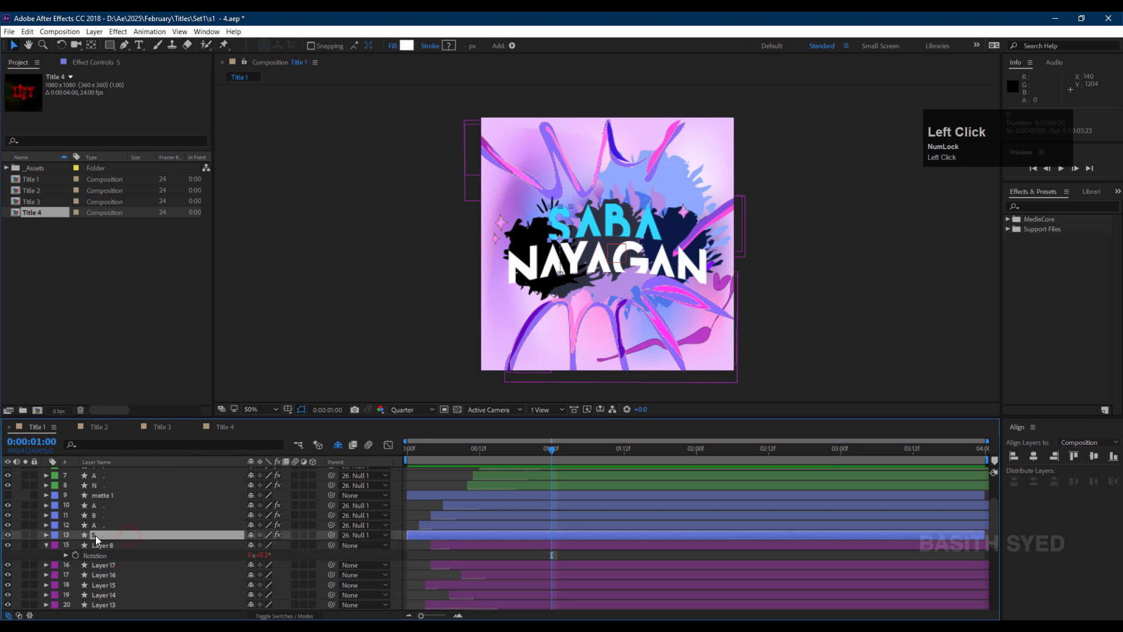
key(ctrl+v)
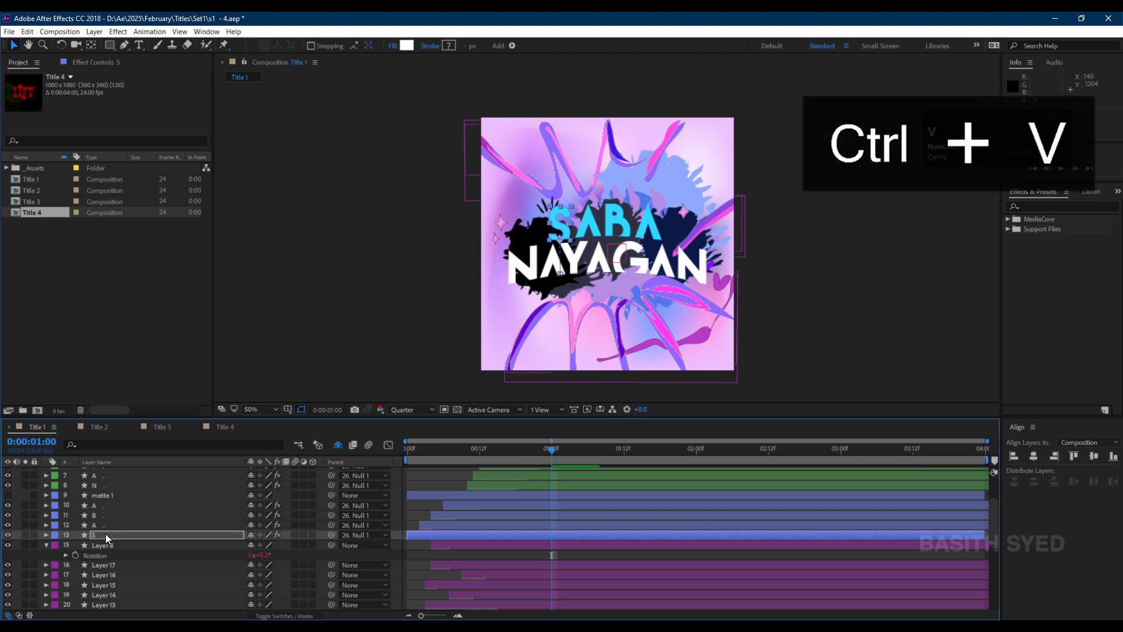
click(430, 552)
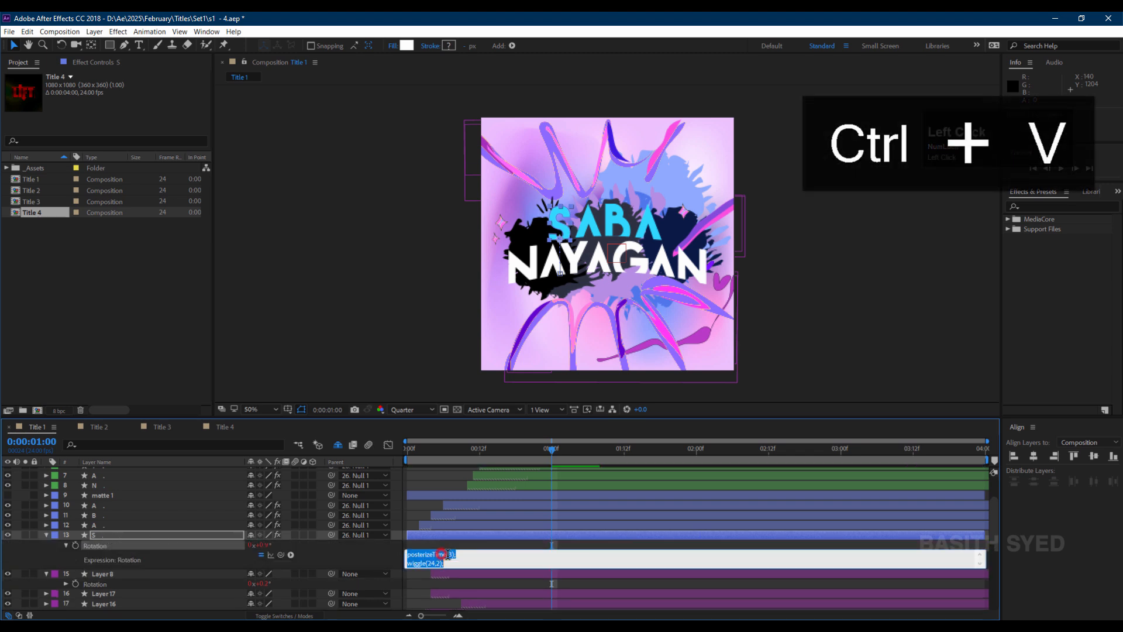
click(455, 563)
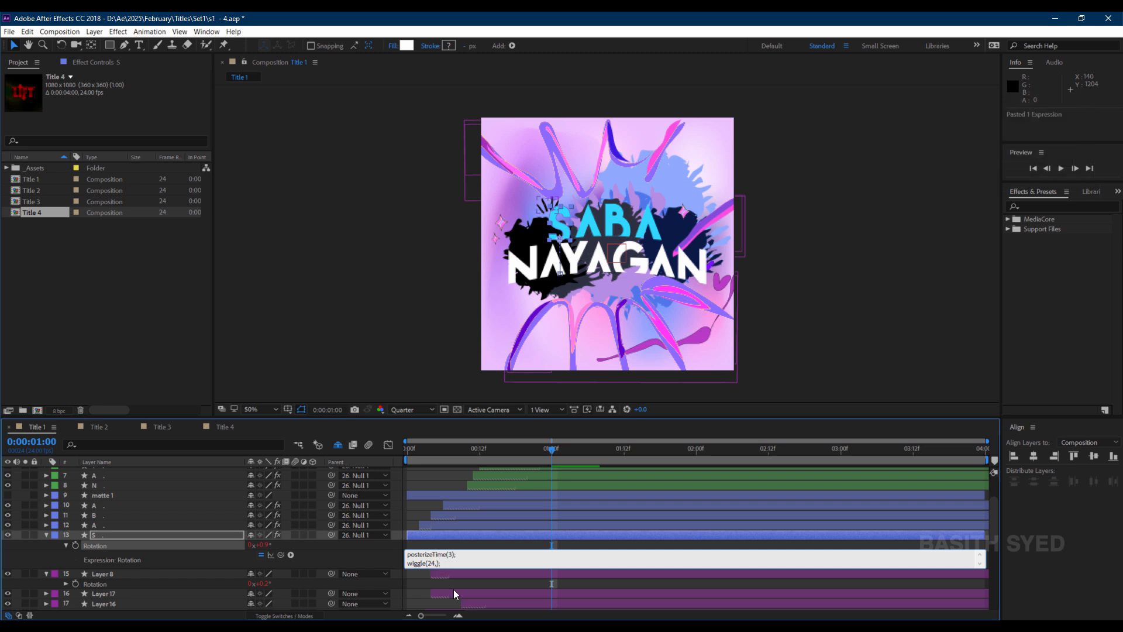
Change the S layer's Rotation wiggle amplitude to 3 so the expression reads wiggle(24,3).
text(3)
click(468, 563)
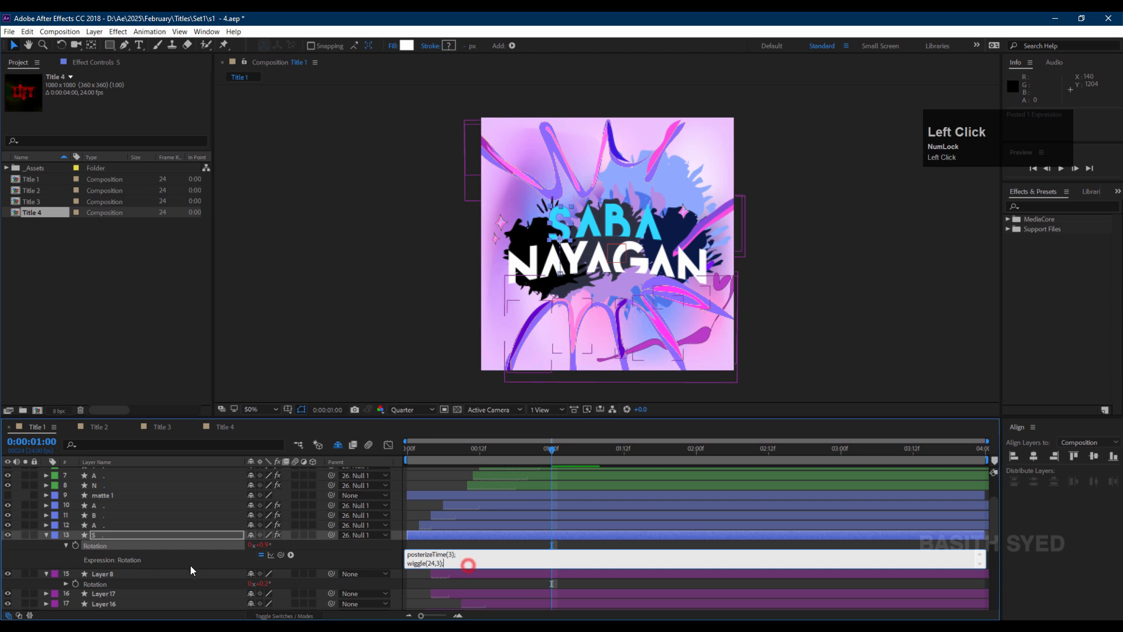
click(189, 543)
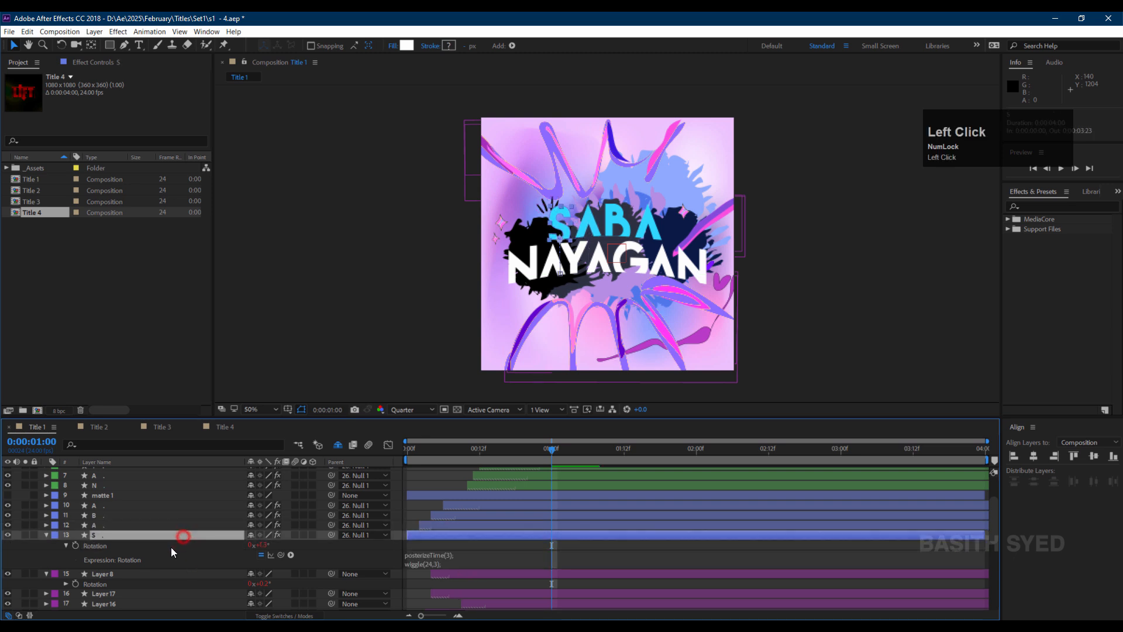
Copy the S layer's Rotation expression only and paste it onto all letter layers except matte 1 and matte 2.
right_click(181, 545)
click(244, 518)
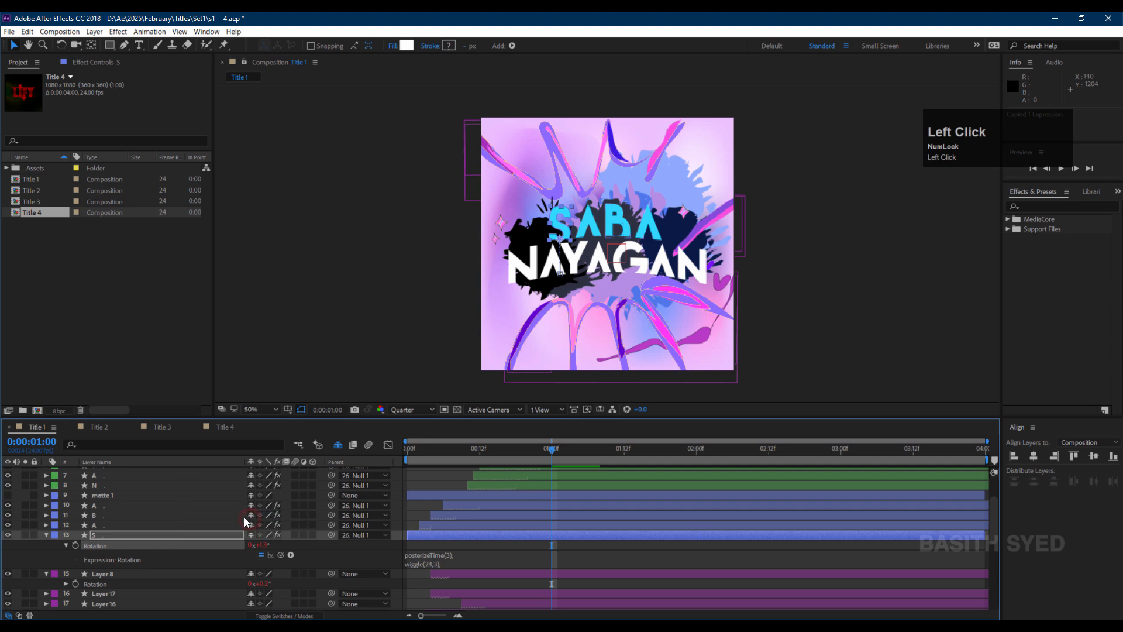
click(173, 522)
scroll(191, 521, up, 2)
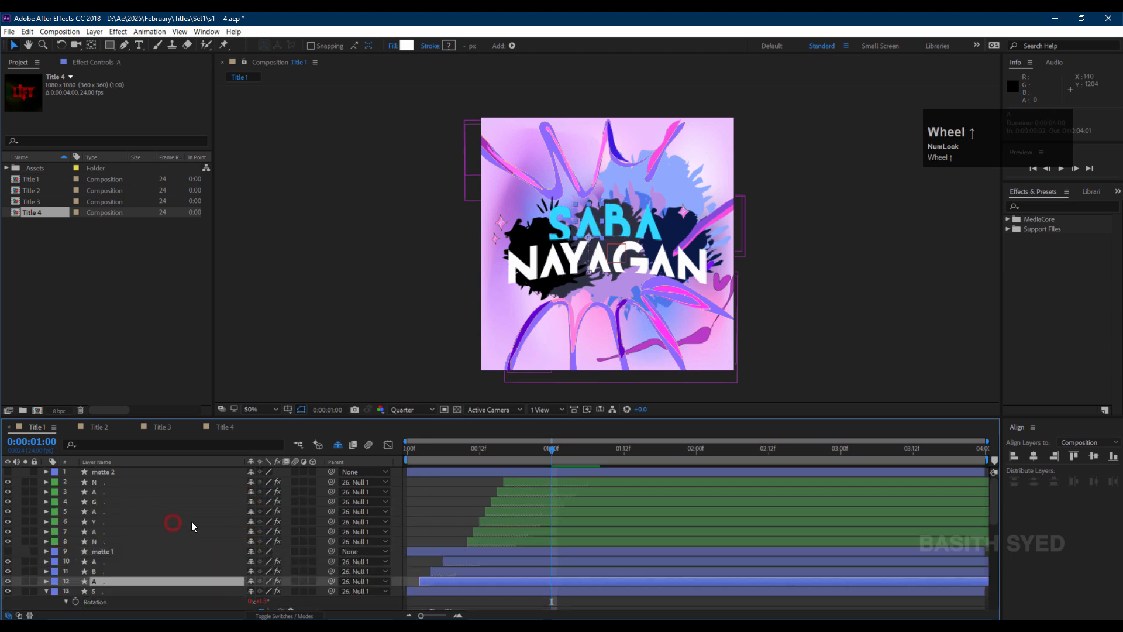
shift+click(121, 479)
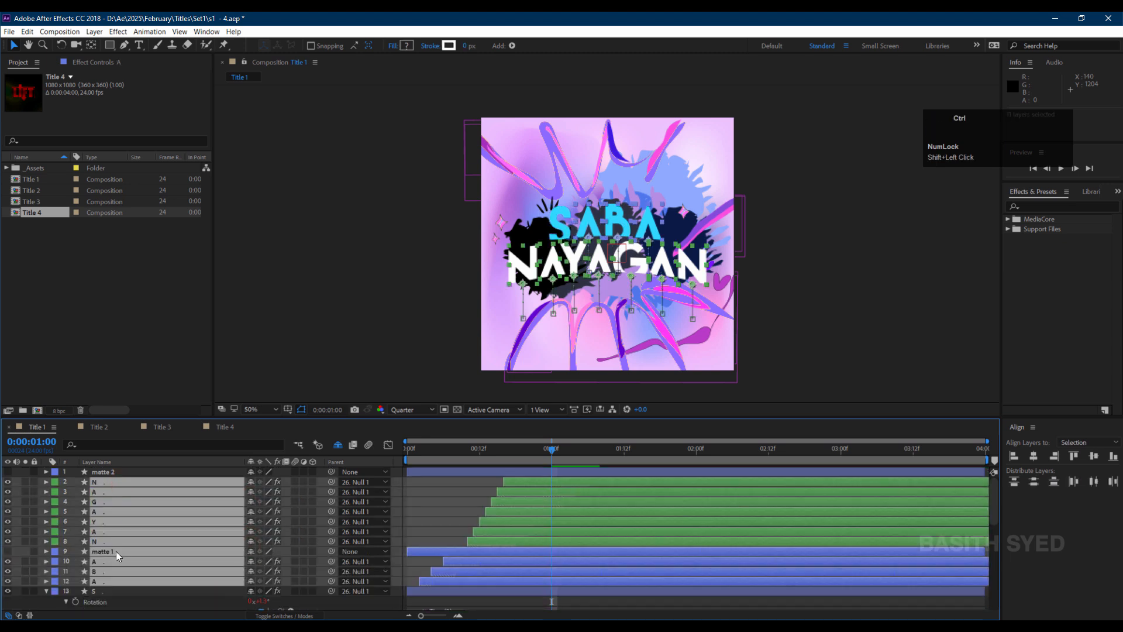
ctrl+click(115, 551)
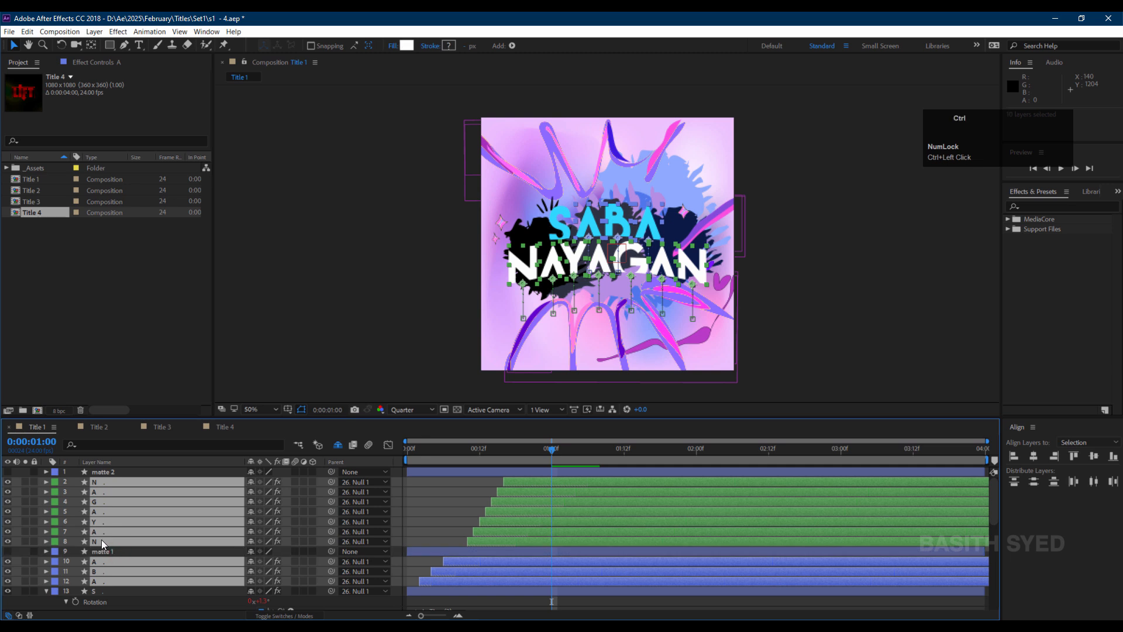
key(ctrl+v)
Add a new adjustment layer at the top of Title 1 and rename it Shake.
click(432, 494)
click(118, 472)
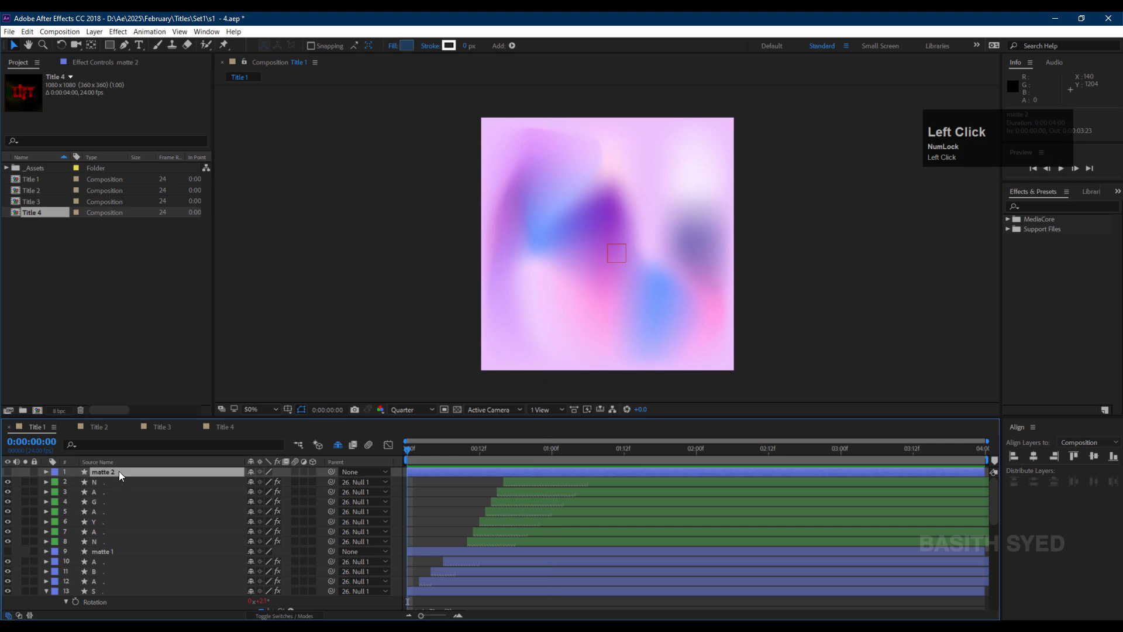
right_click(19, 470)
mouse_move(122, 477)
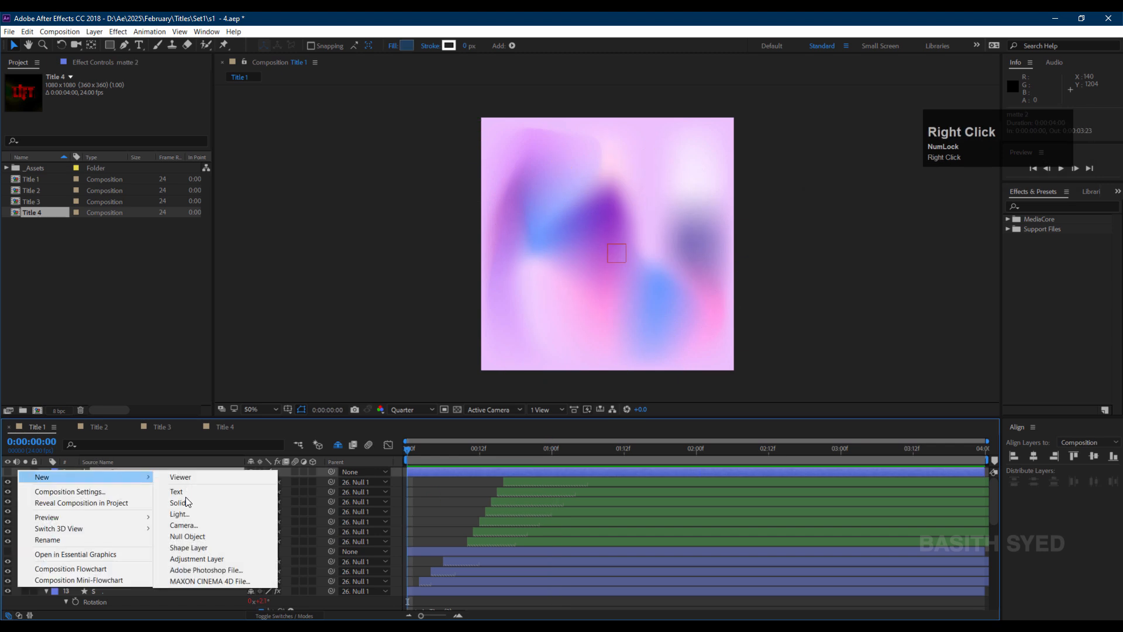
click(195, 557)
click(126, 473)
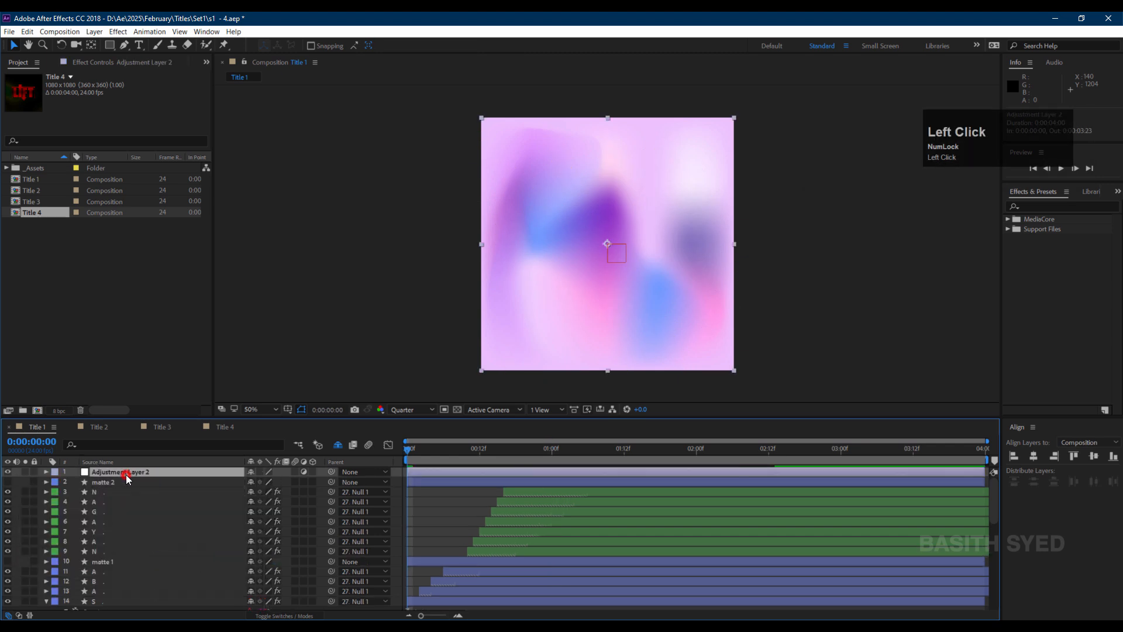
key(Return)
text(Shake)
key(Return)
Search the effects for Motion Tile and apply it to the Shake layer.
click(1032, 203)
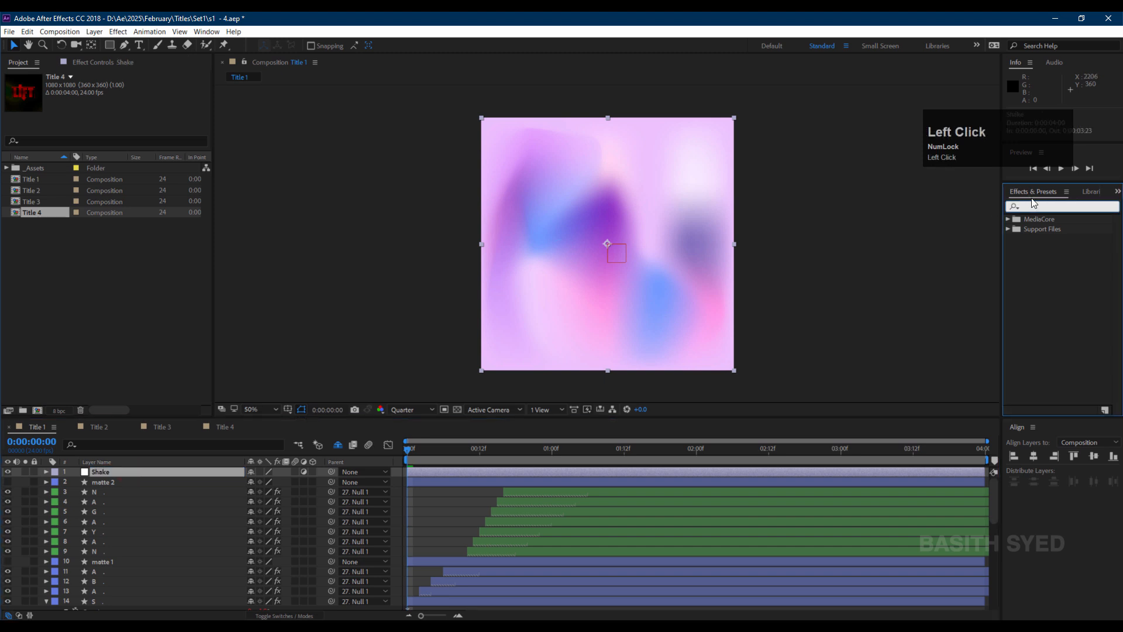
text(motion )
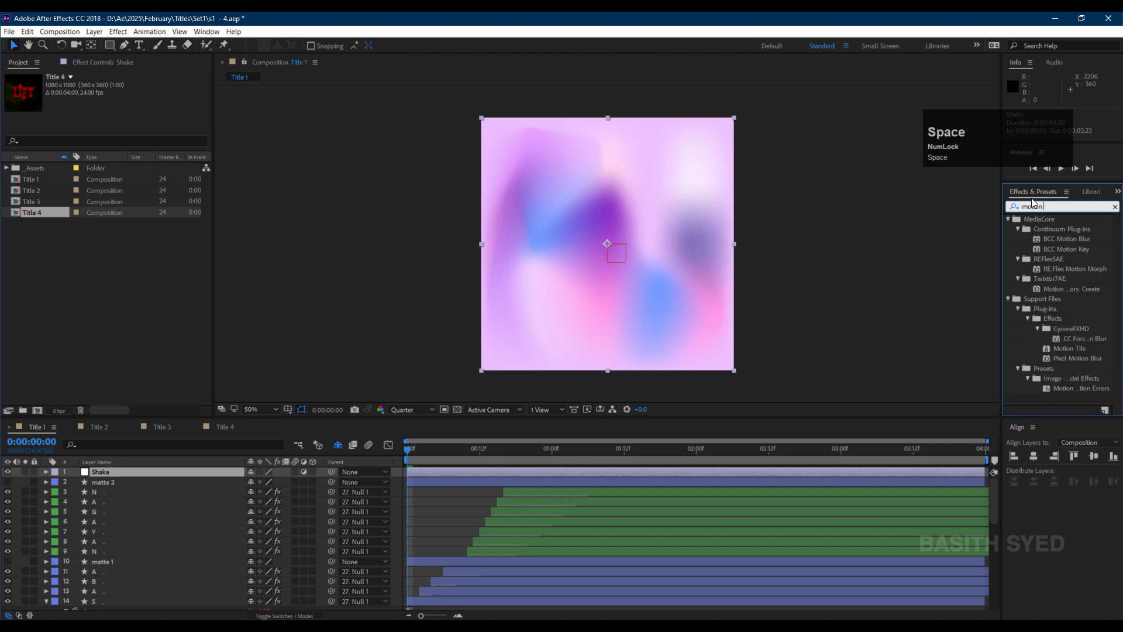
text(tile)
click(1081, 249)
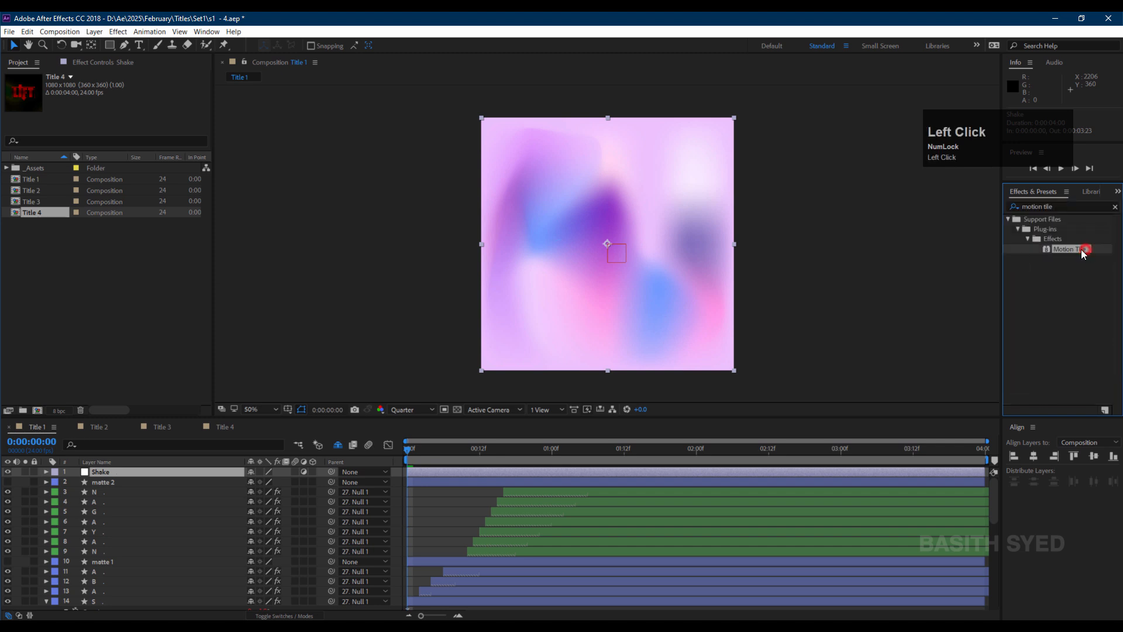
drag(1081, 249, 156, 479)
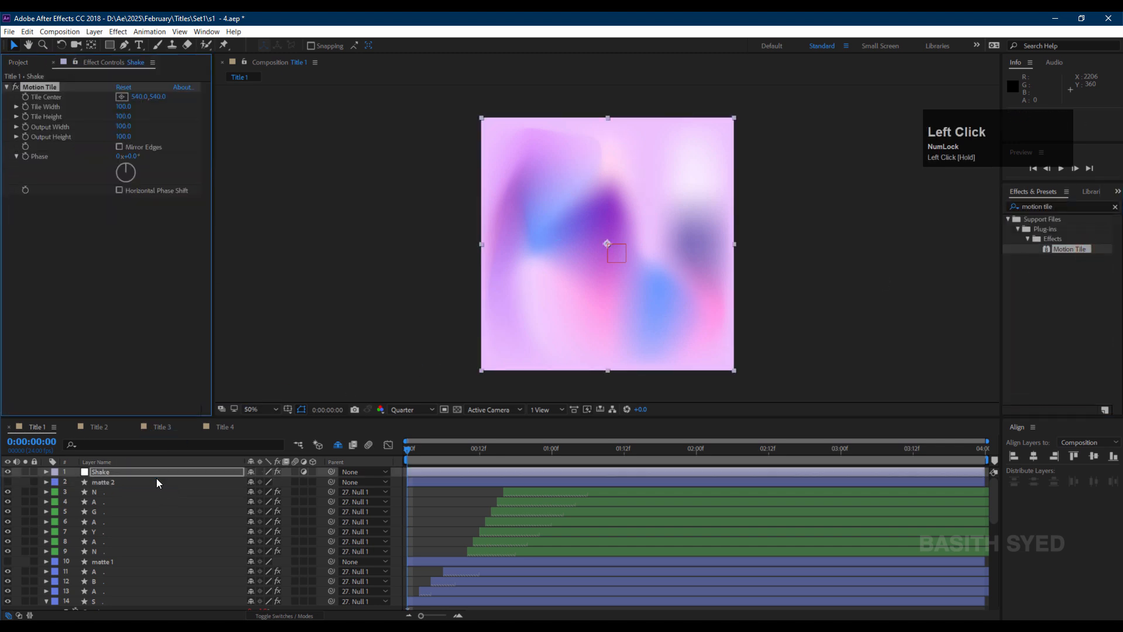
Enable Motion Tile's Mirror Edges and set Output Width and Output Height to 105.
click(120, 147)
click(127, 127)
click(126, 136)
text(105)
key(Return)
Search the effects for Transform and apply it to the Shake layer.
click(1061, 205)
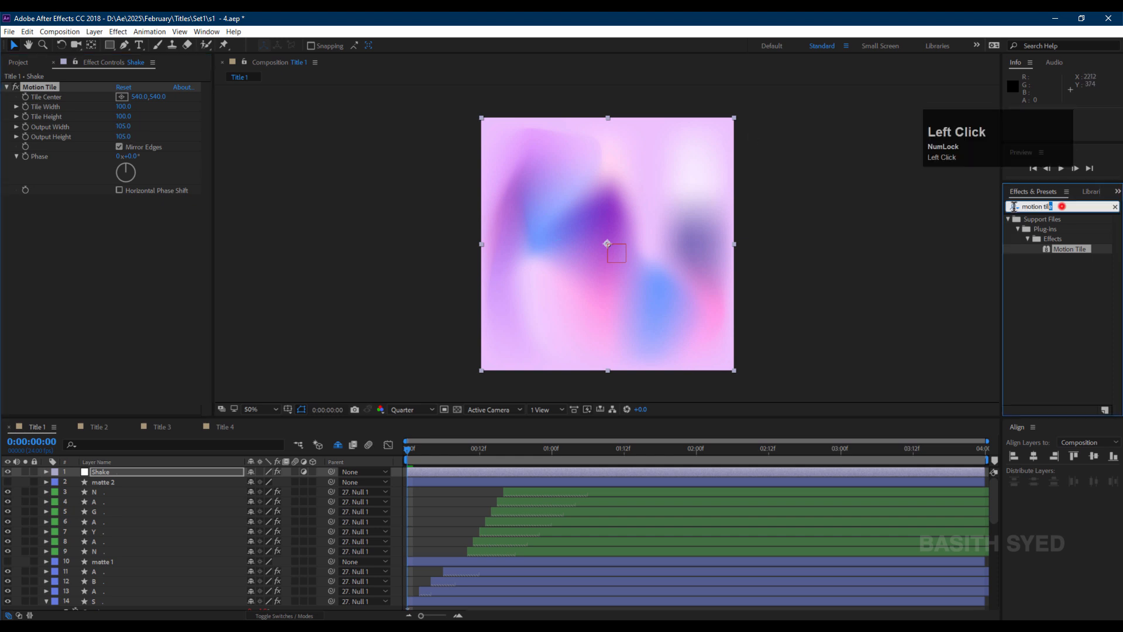
text(transform)
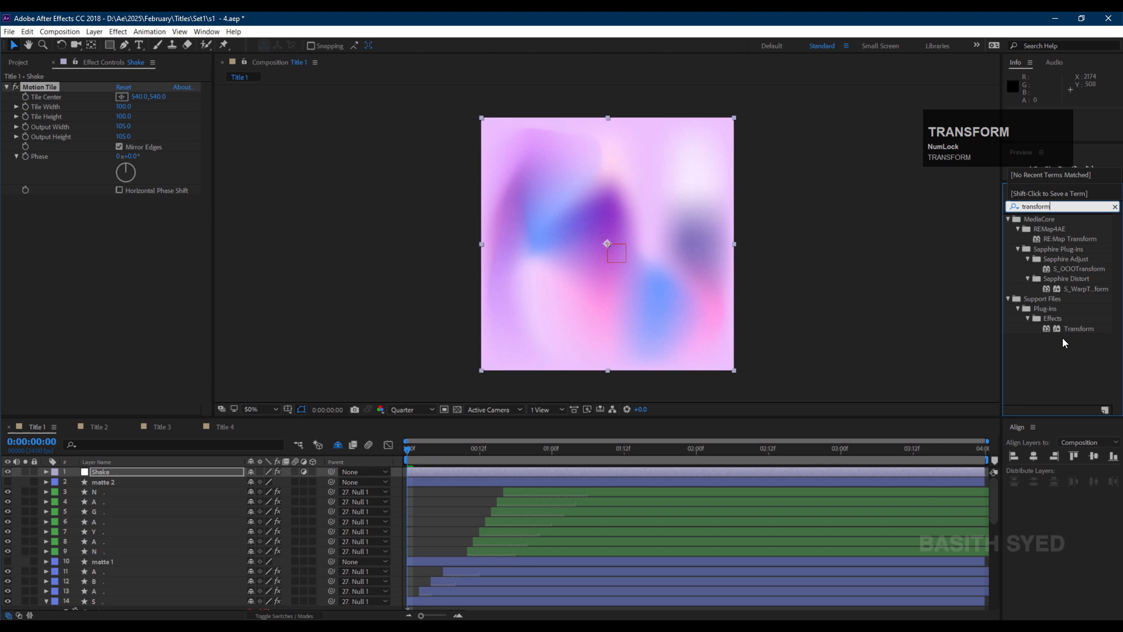
drag(1065, 329, 125, 471)
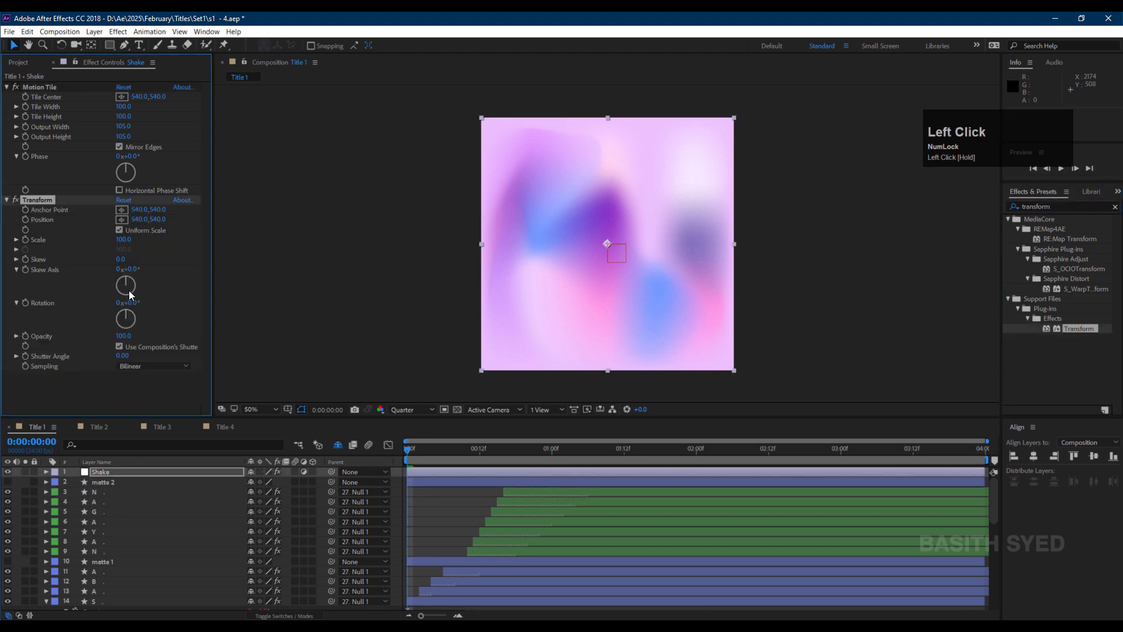
Add the expression posterizeTime(4); wiggle(24,2); to the Transform effect's Rotation and preview from the start.
click(27, 303)
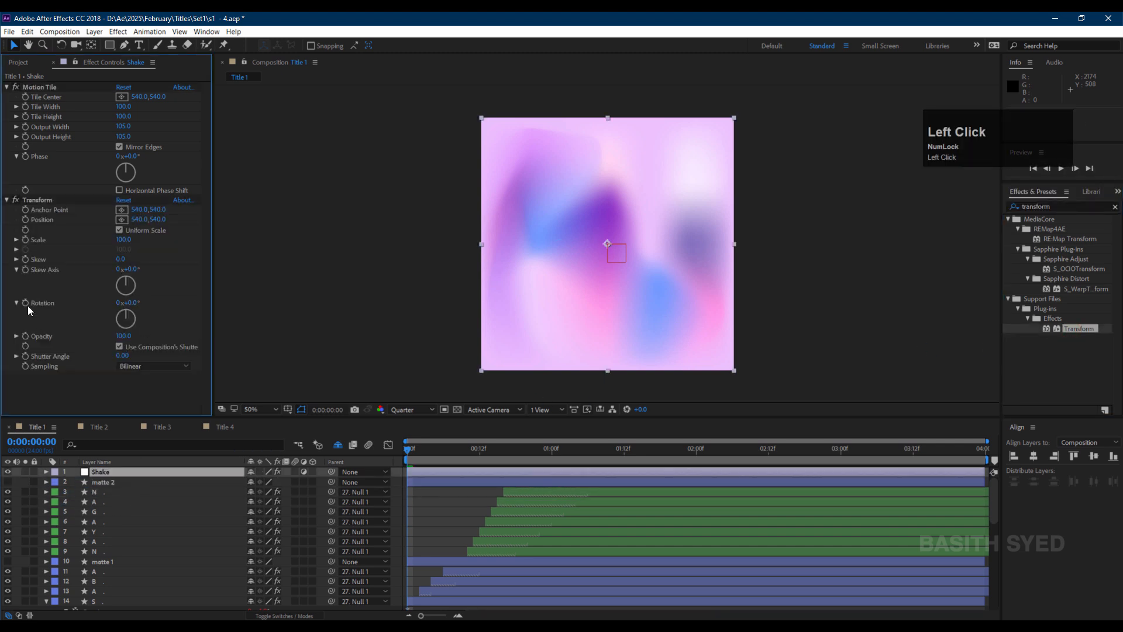
alt+click(27, 303)
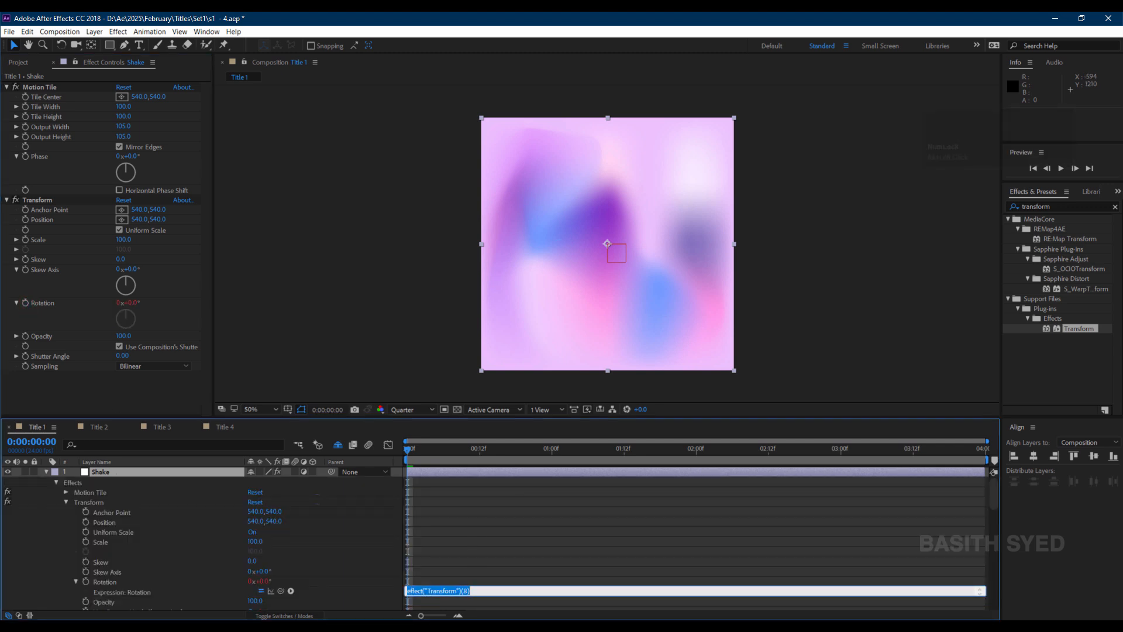
text(posterizeTime)
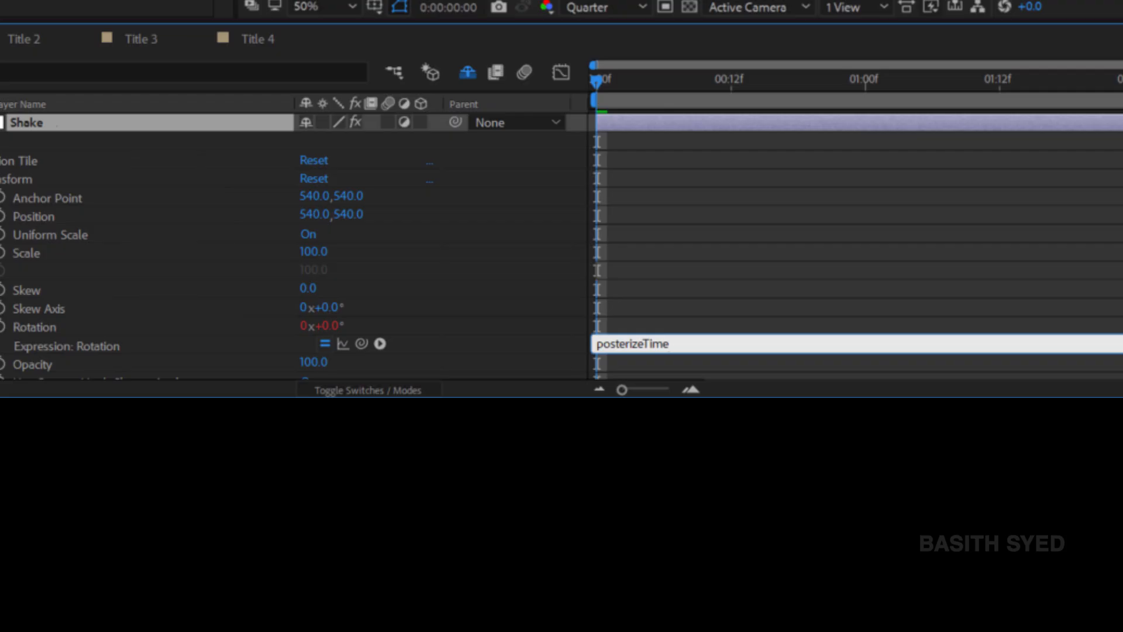
text((4);)
key(Return)
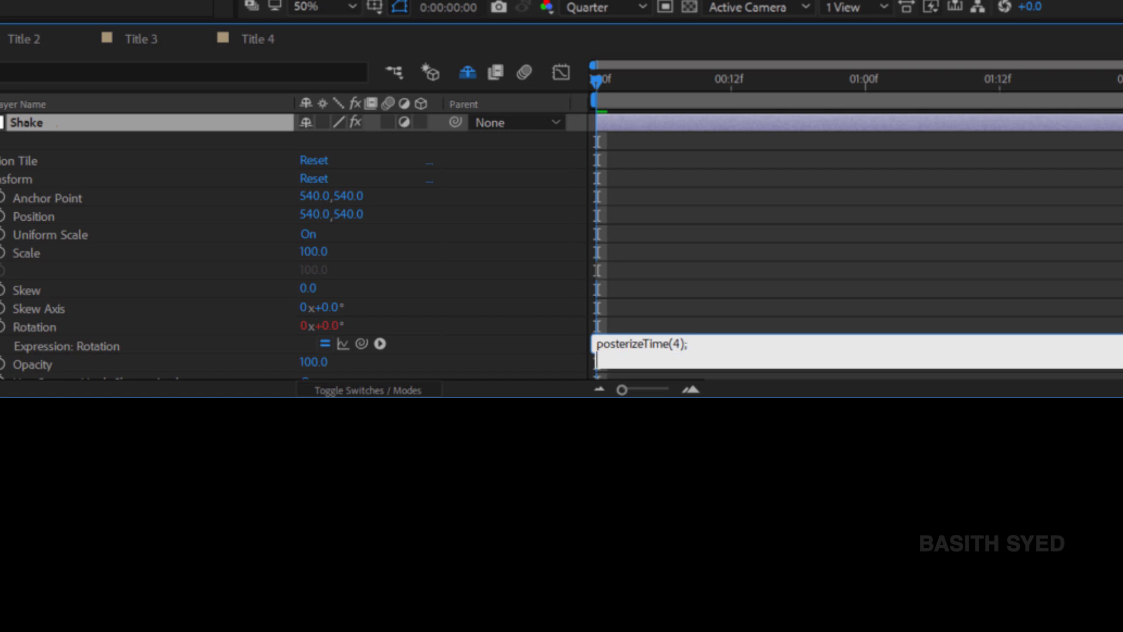
text(wigl)
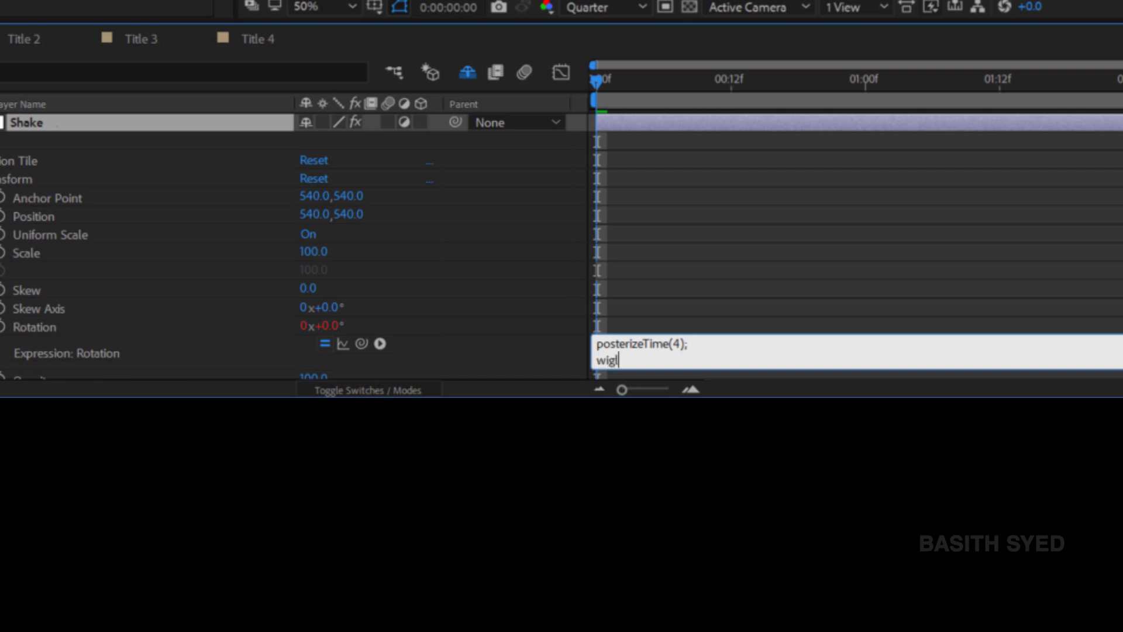
text(g)
key(BackSpace)
key(BackSpace)
text(gle(24,2);)
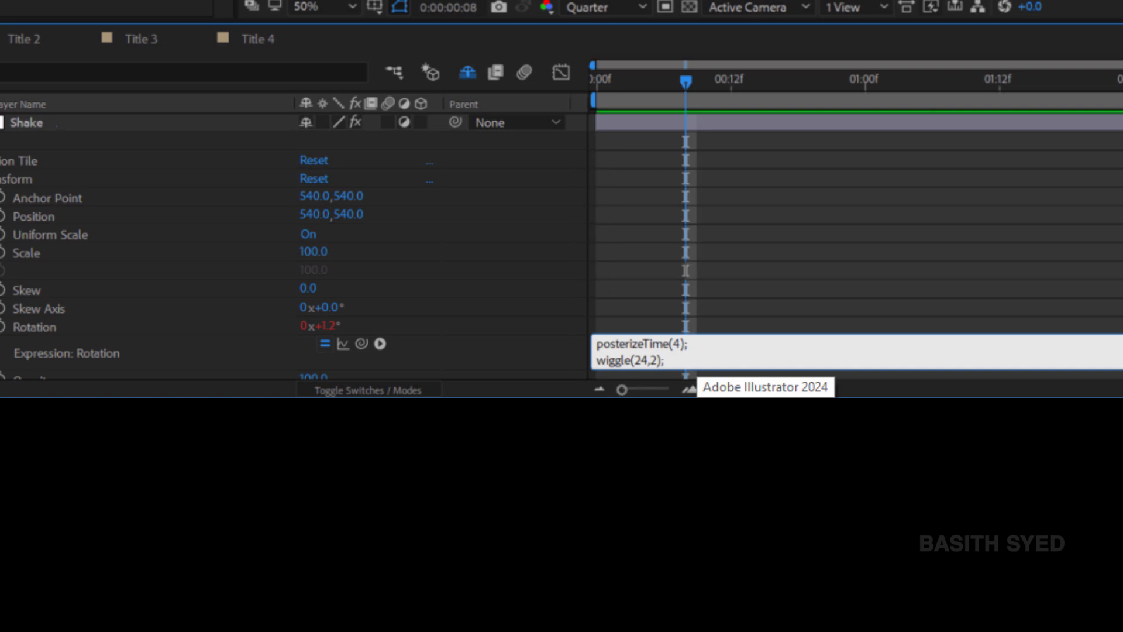
click(852, 248)
drag(654, 79, 543, 90)
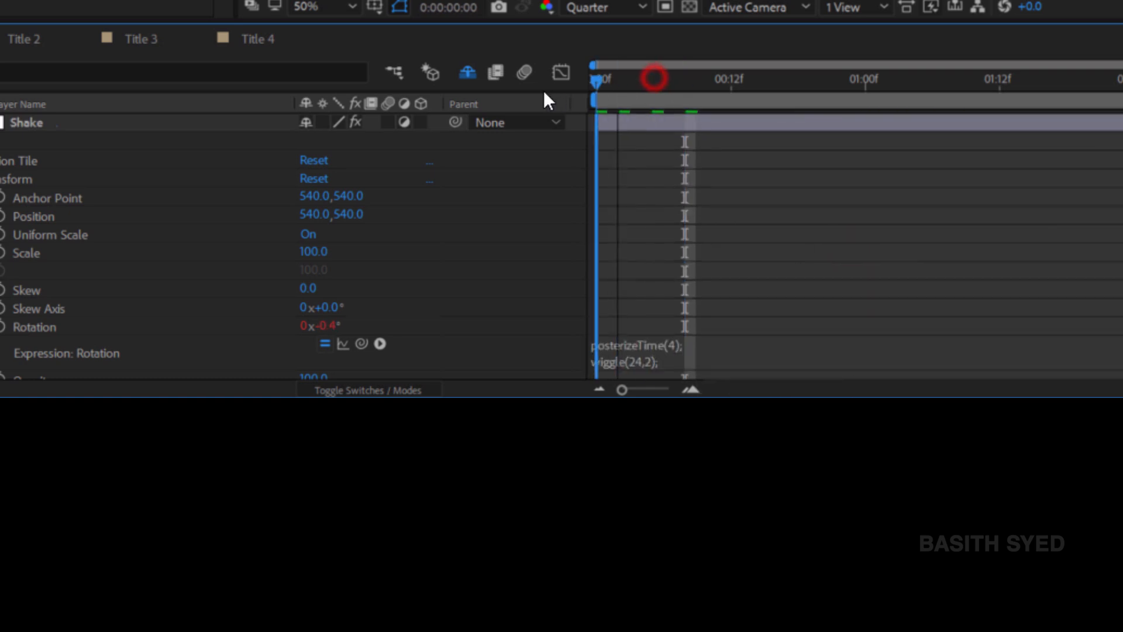
key(space)
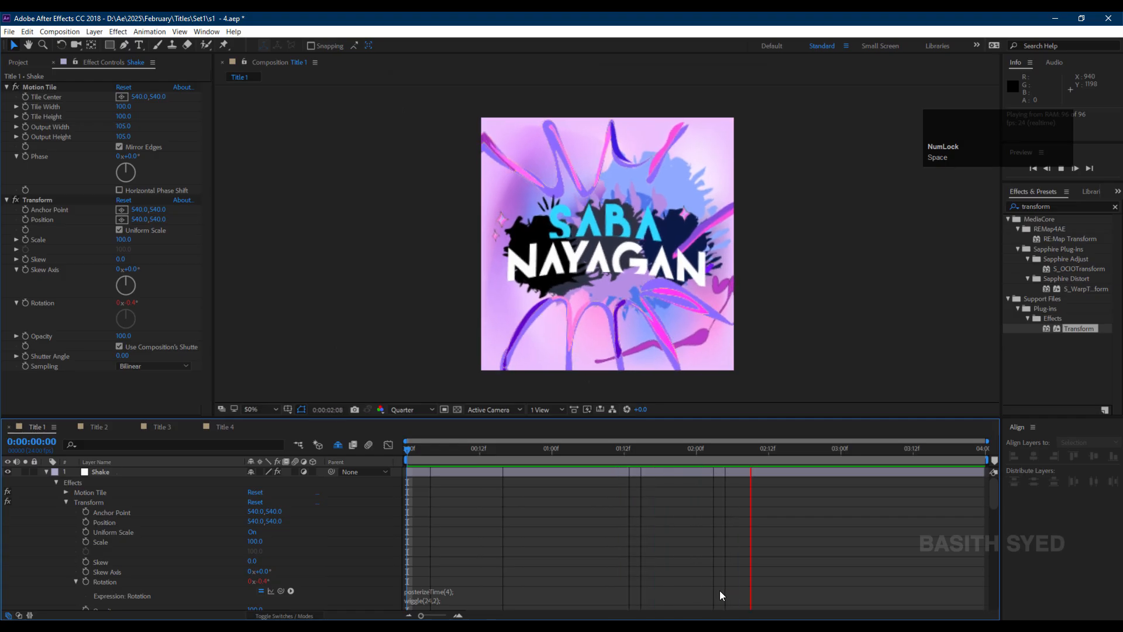
In Title 2, keyframe the l1 layer's Scale from 0% at frame 0 to 100% at frame 3.
click(99, 427)
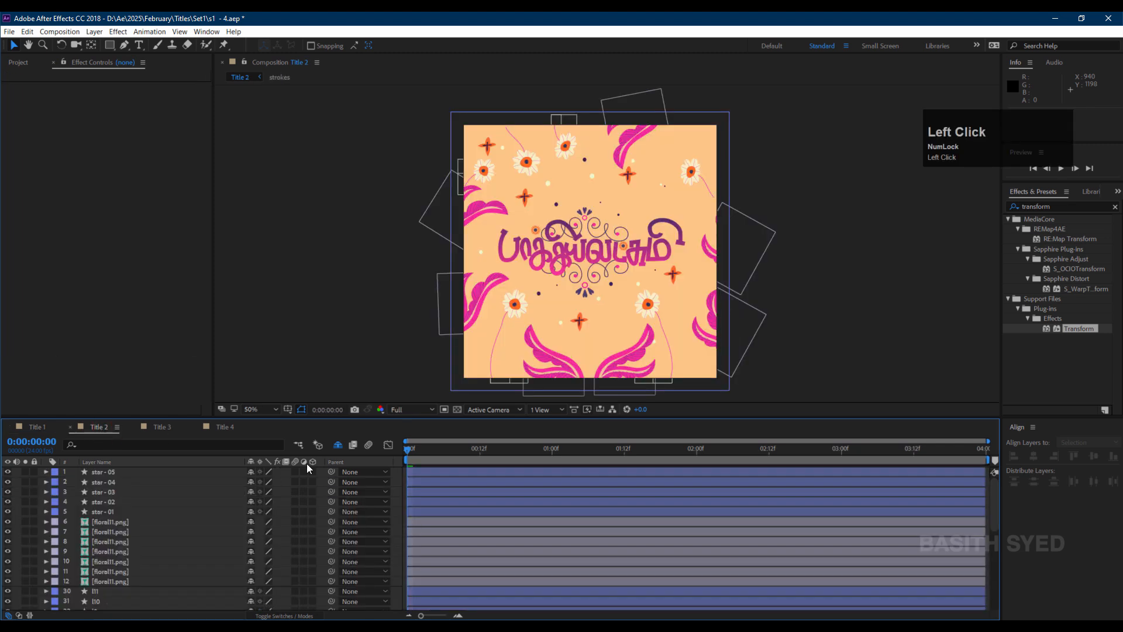
key(period)
click(386, 235)
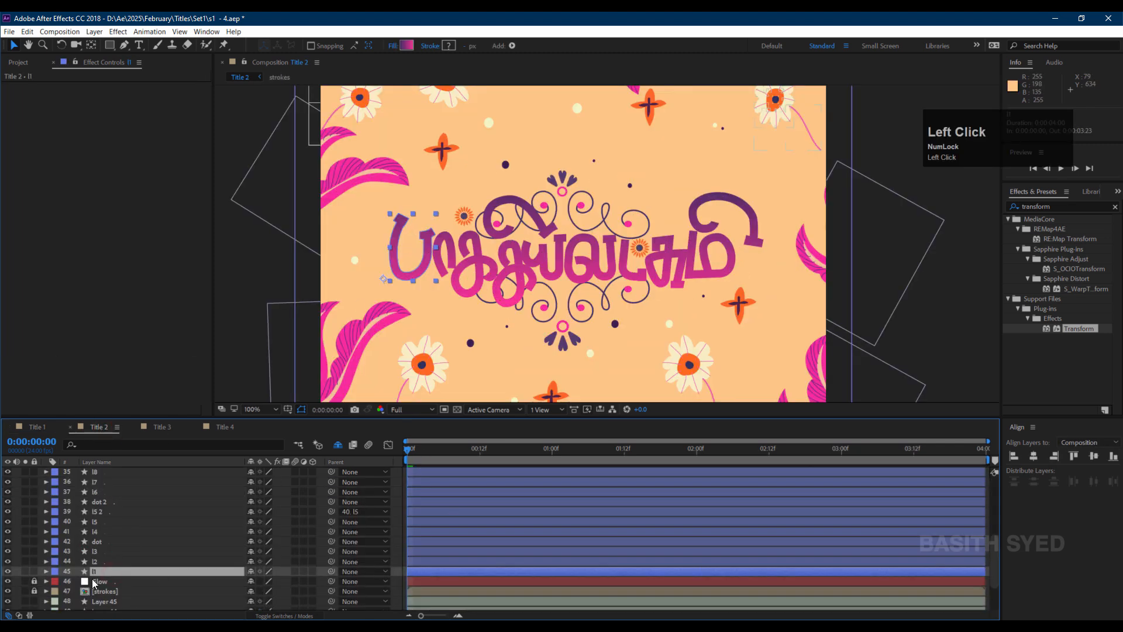
key(s)
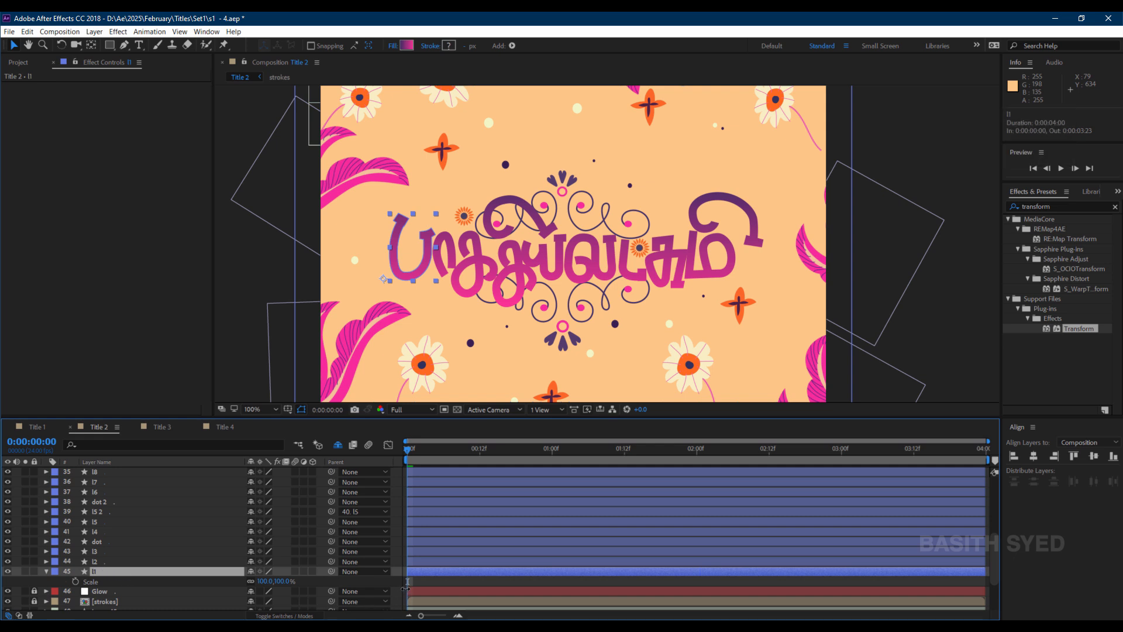
click(75, 581)
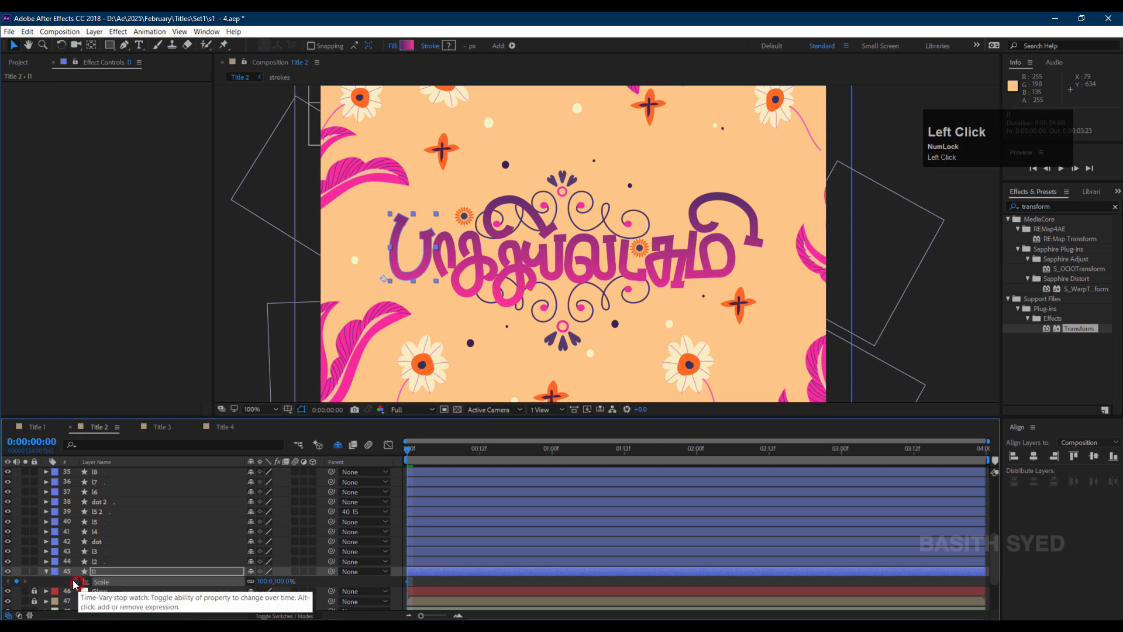
drag(409, 581, 424, 581)
click(426, 449)
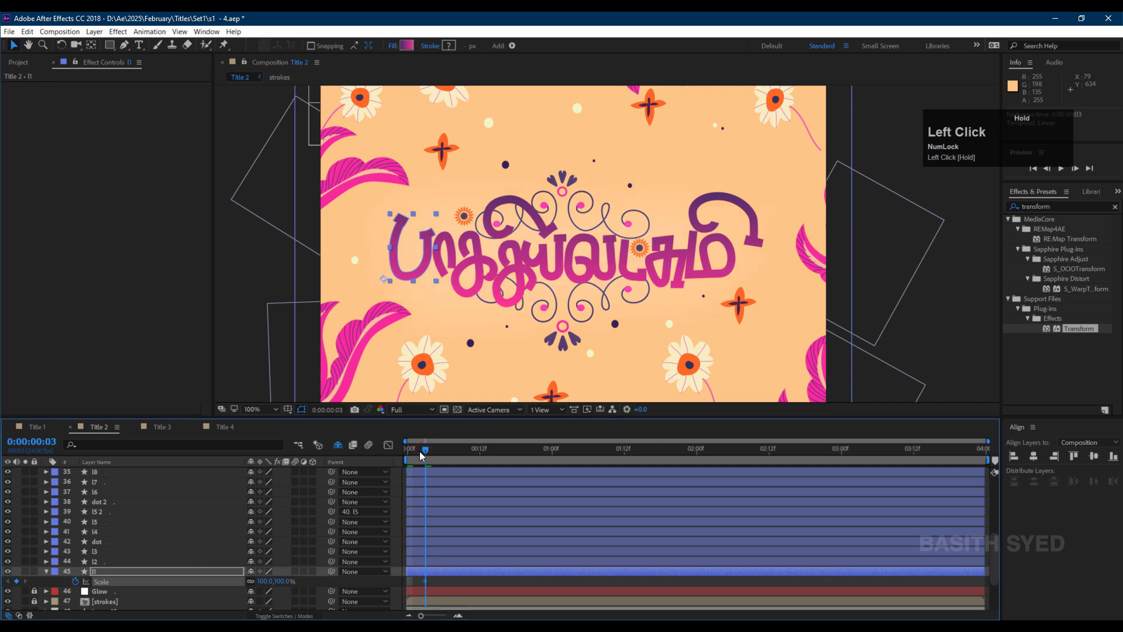
drag(420, 451, 398, 454)
click(280, 580)
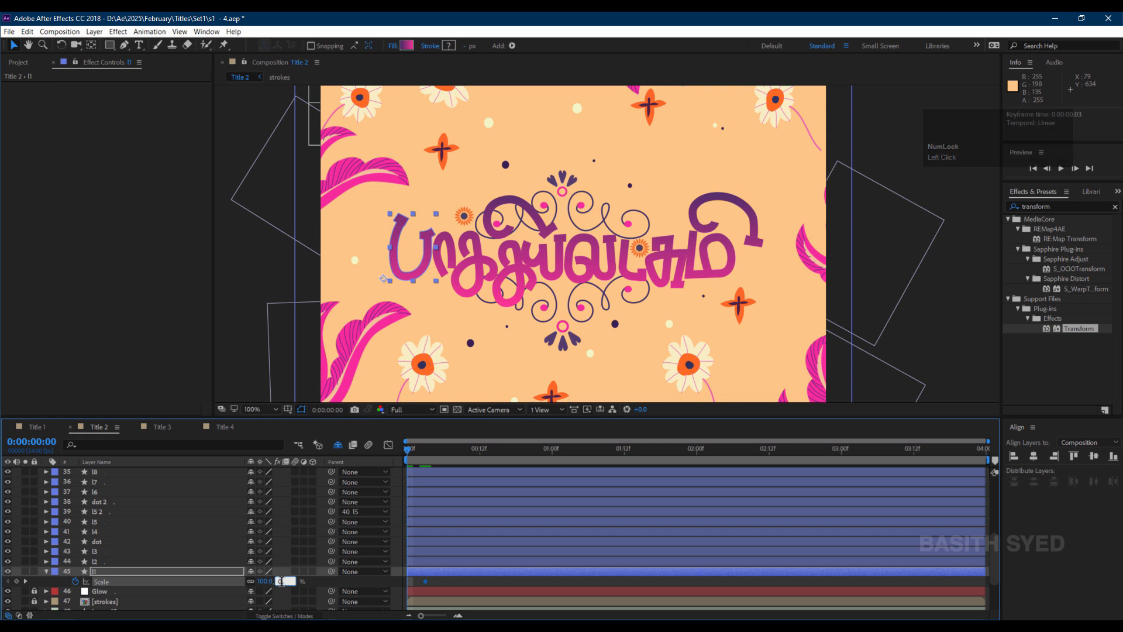
text(0)
key(Return)
In the Graph Editor's value graph, adjust l1's Scale curve handles and add a Scale keyframe at frame 6.
click(388, 444)
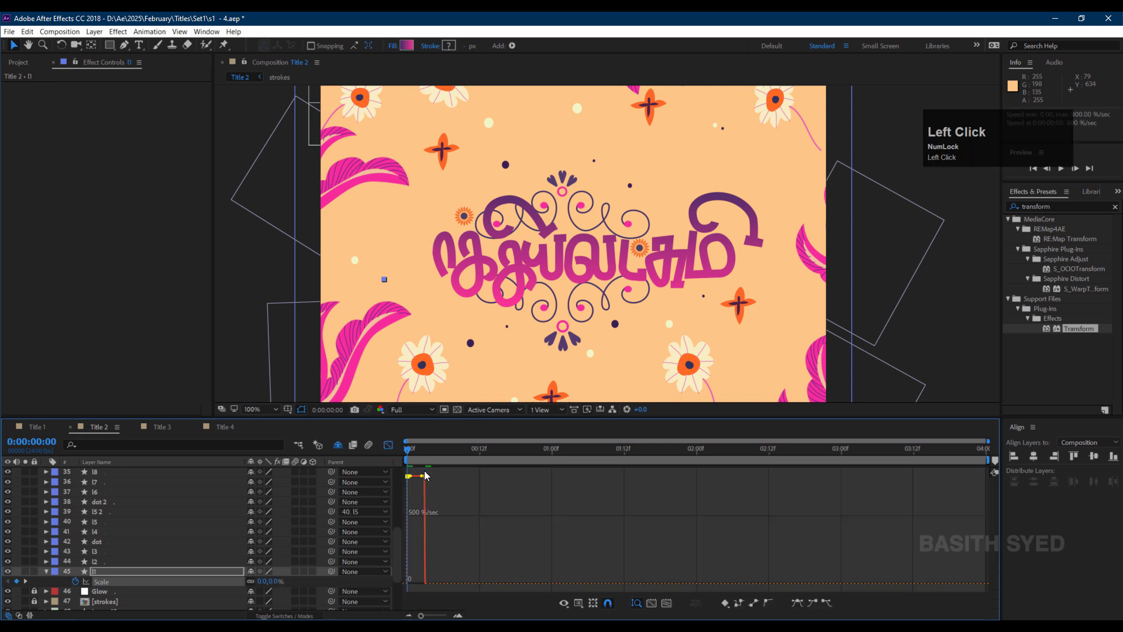
click(578, 603)
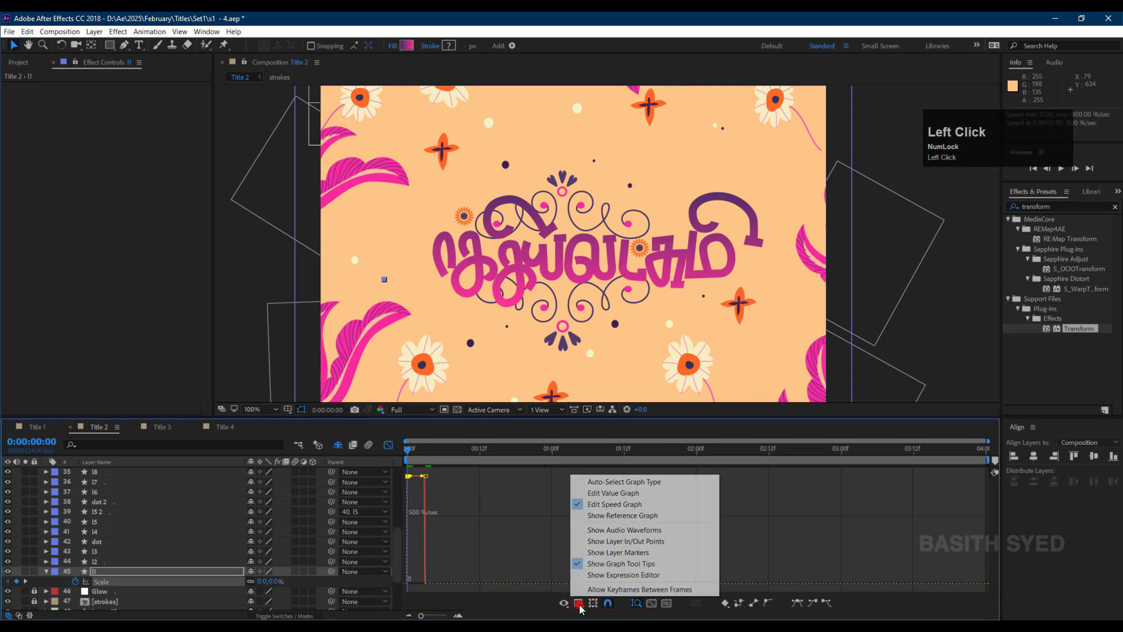
click(608, 491)
mouse_move(419, 578)
mouse_down()
mouse_move(402, 591)
mouse_move(416, 584)
mouse_up()
click(827, 604)
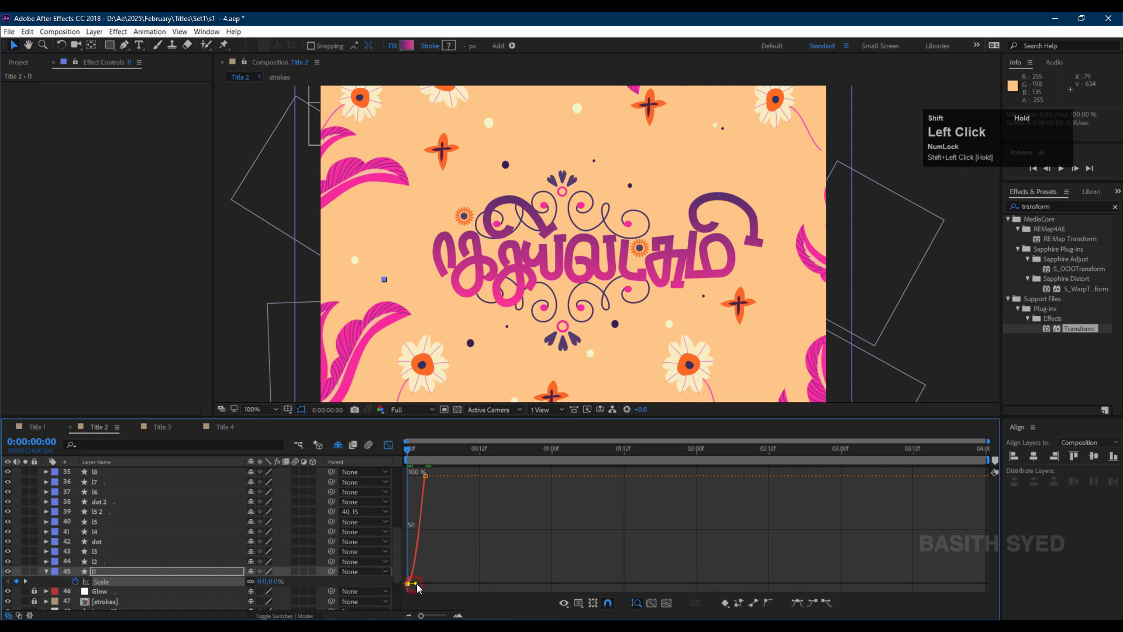
drag(425, 474, 430, 476)
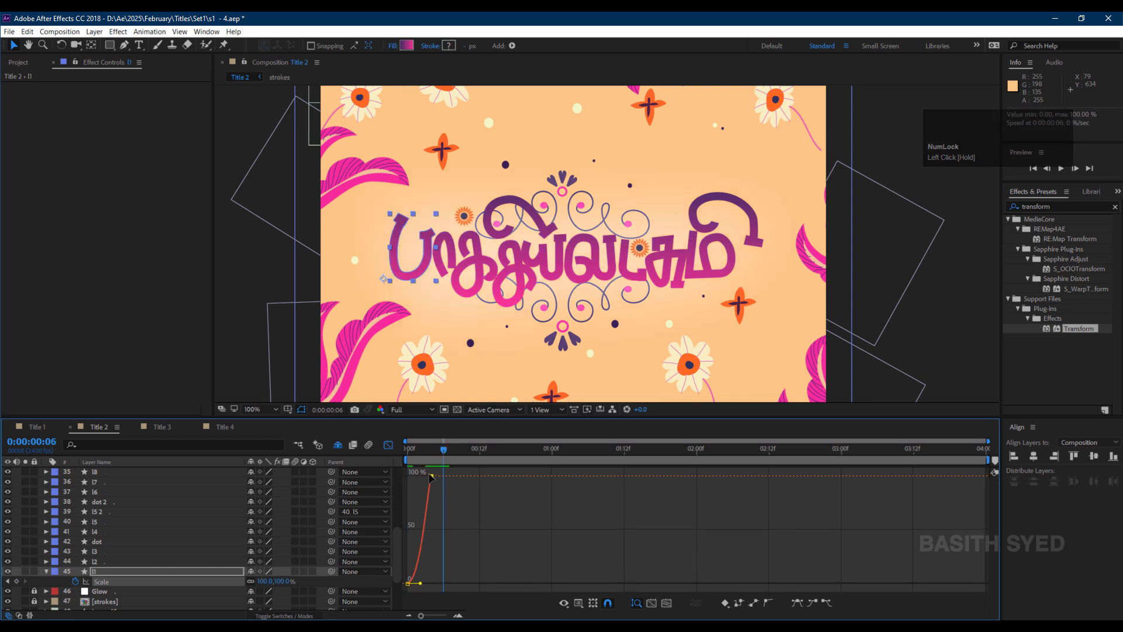
click(16, 582)
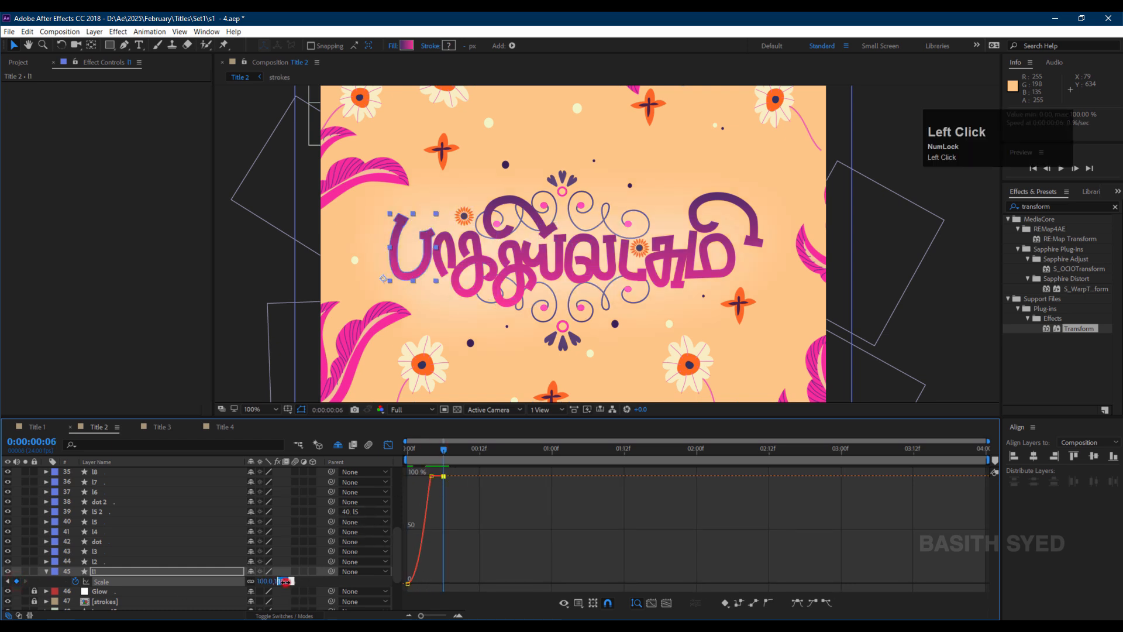
Set l1's Scale to 105% at frame 6 and add a Scale keyframe of 100% at 1 second.
click(284, 580)
text(105)
key(Return)
drag(443, 450, 552, 450)
click(284, 580)
text(97)
key(Return)
click(277, 582)
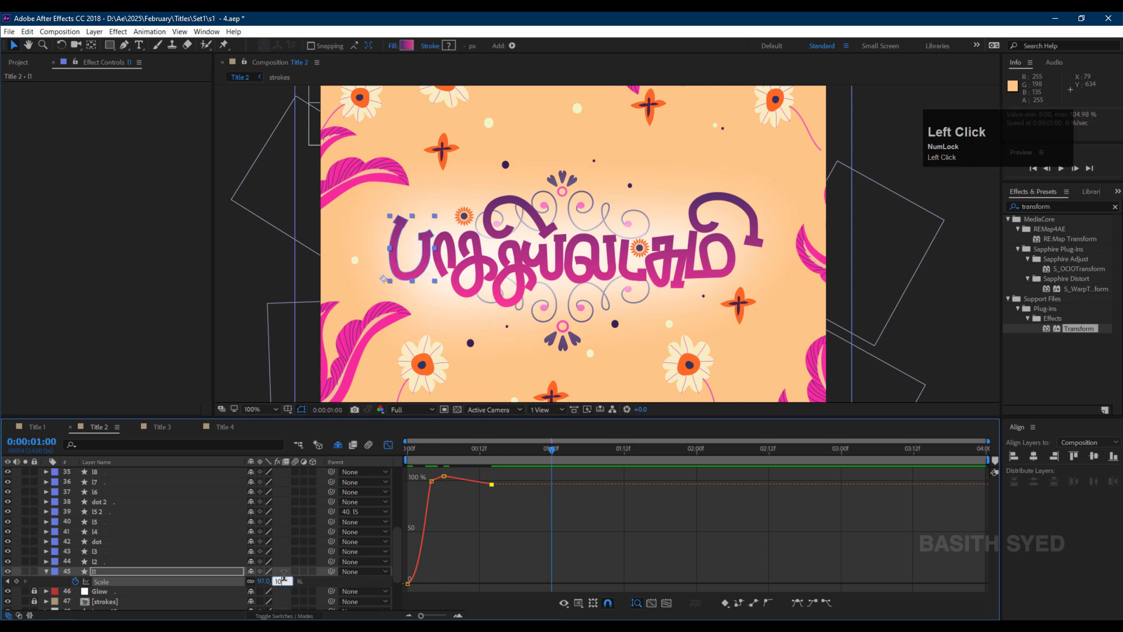
text(100)
key(Return)
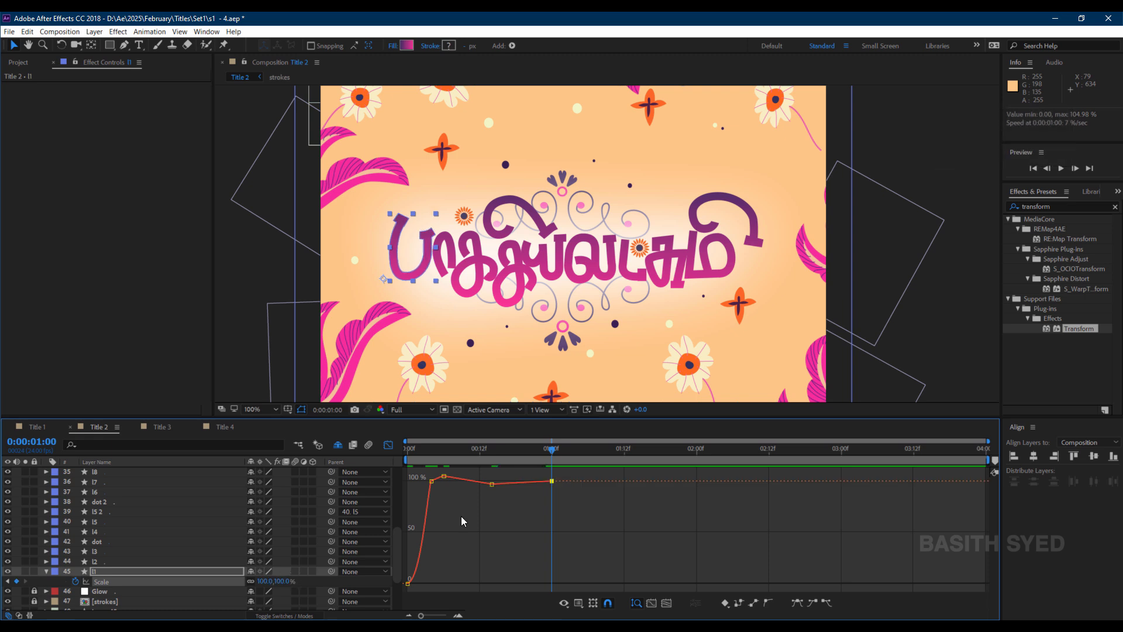
Apply Easy Ease to l1's later Scale keyframes in the value graph and reshape the curve around frame 6.
click(443, 476)
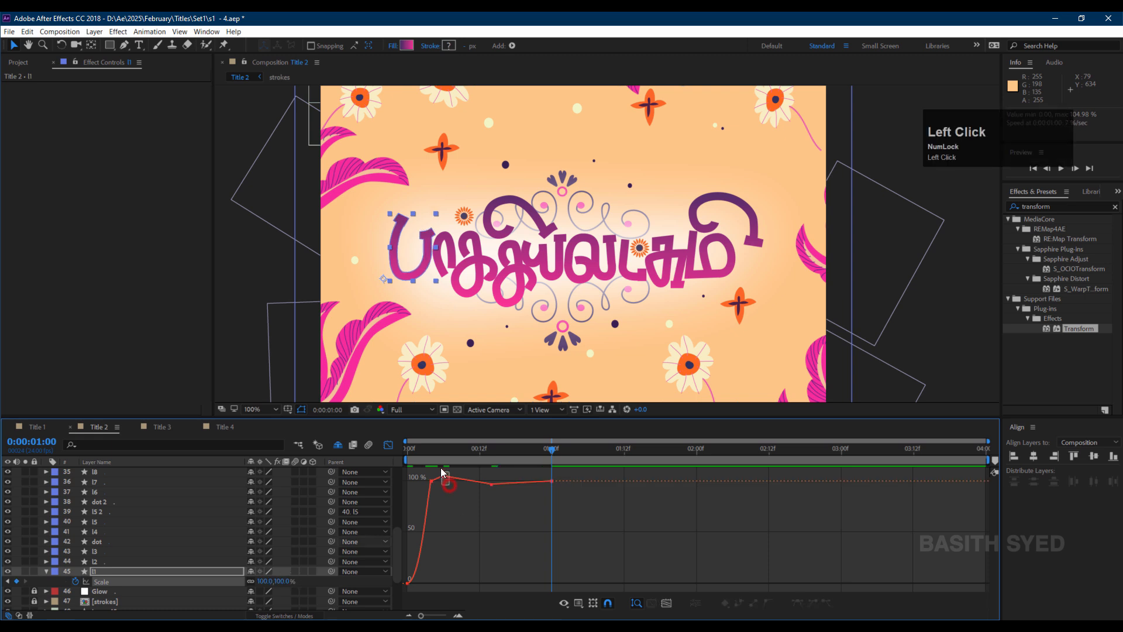
drag(466, 499, 578, 468)
click(798, 603)
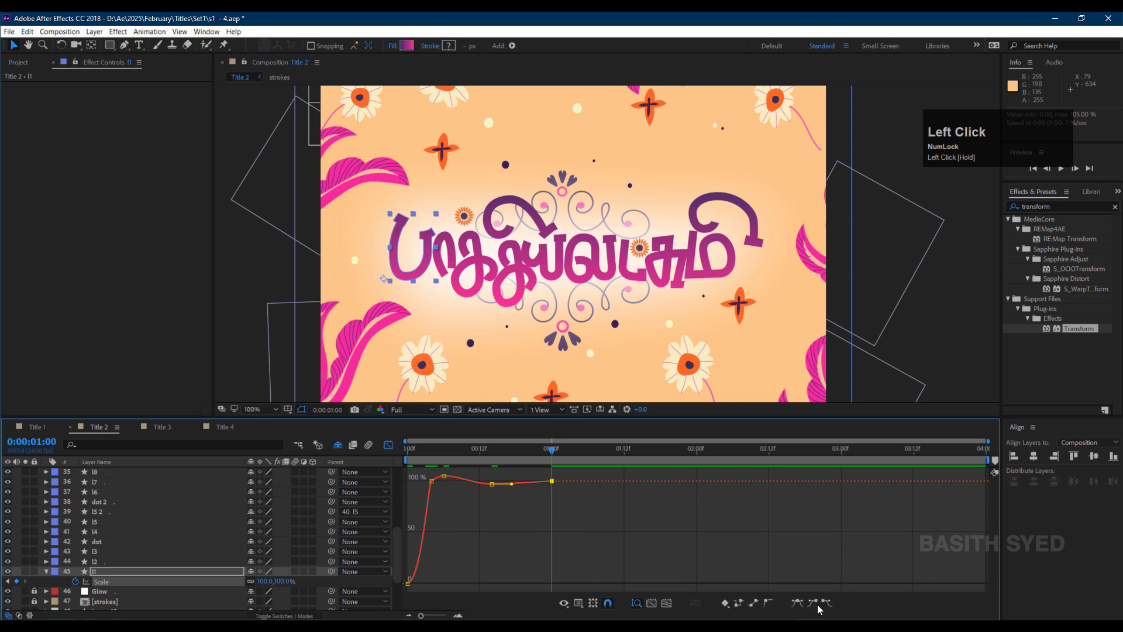
shift+click(530, 480)
drag(450, 469, 444, 483)
Set l1's Scale at frame 6 to 108%, ease that keyframe, and shift the settling keyframes later in time.
click(442, 451)
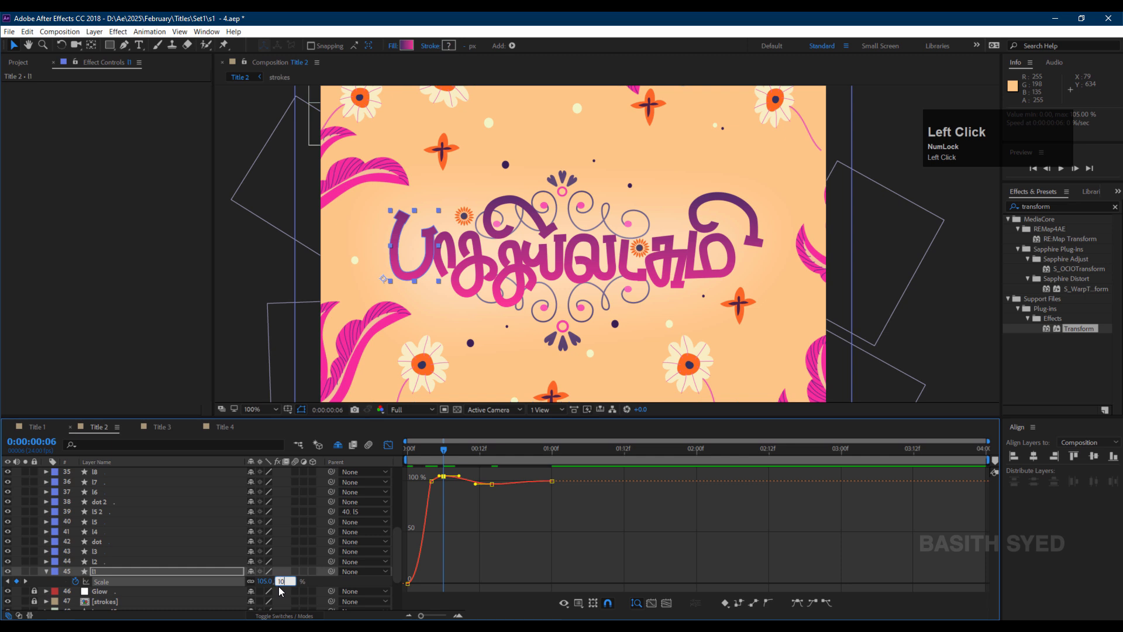
key(Return)
shift+click(438, 478)
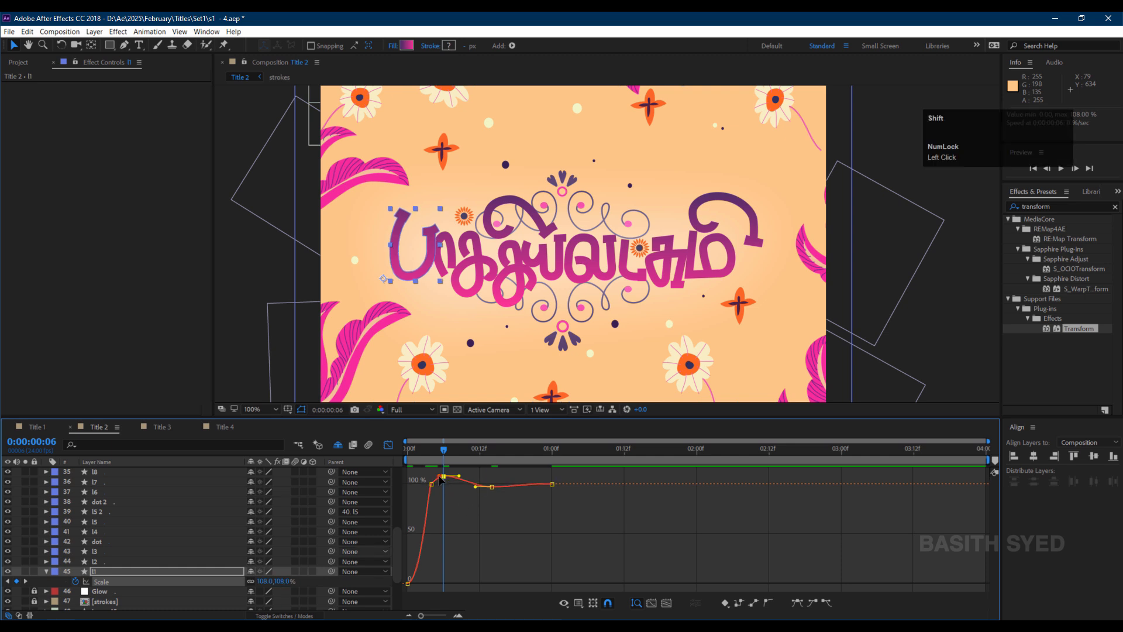
click(768, 602)
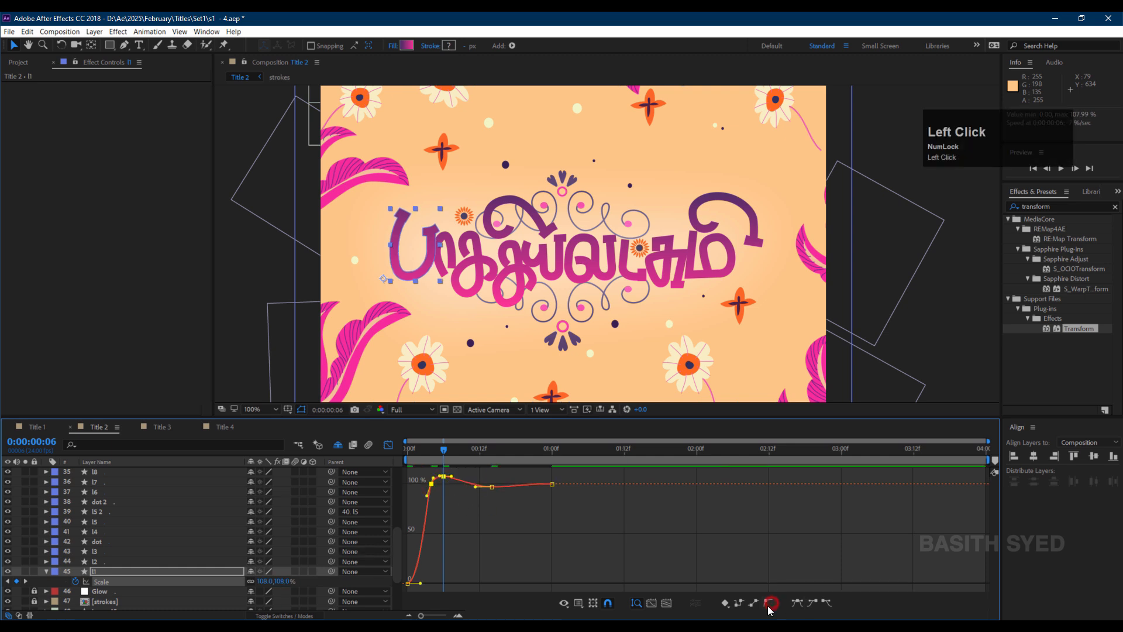
drag(491, 503, 495, 483)
drag(475, 486, 522, 487)
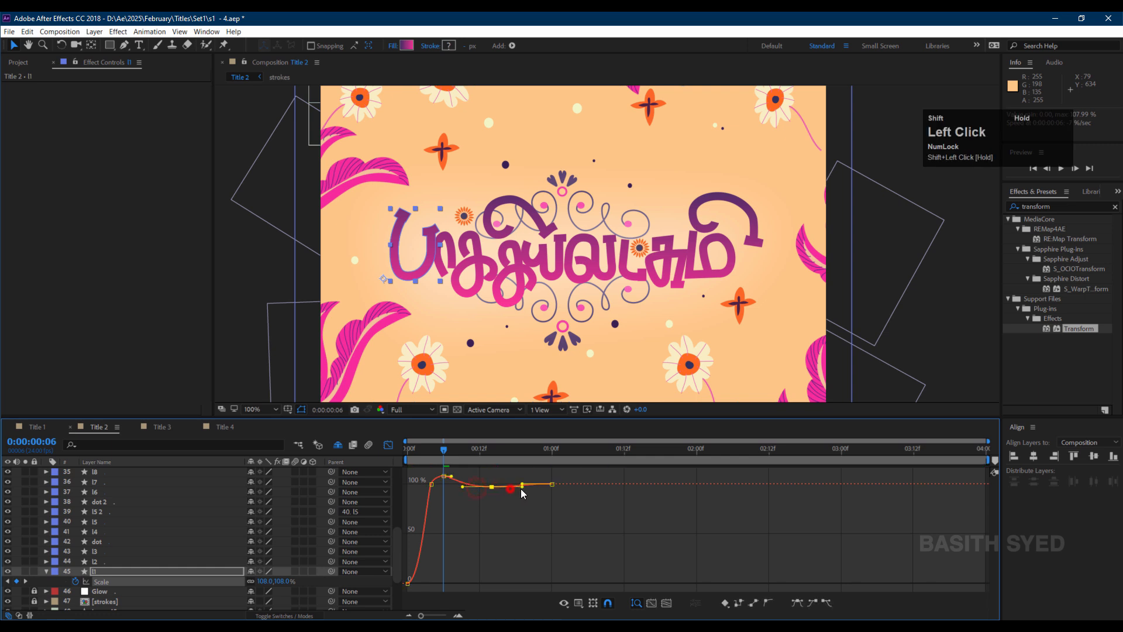
Leave the Graph Editor, copy l1's Scale keyframes, and paste them onto layers l2 through l11.
click(388, 447)
key(ctrl+c)
click(128, 565)
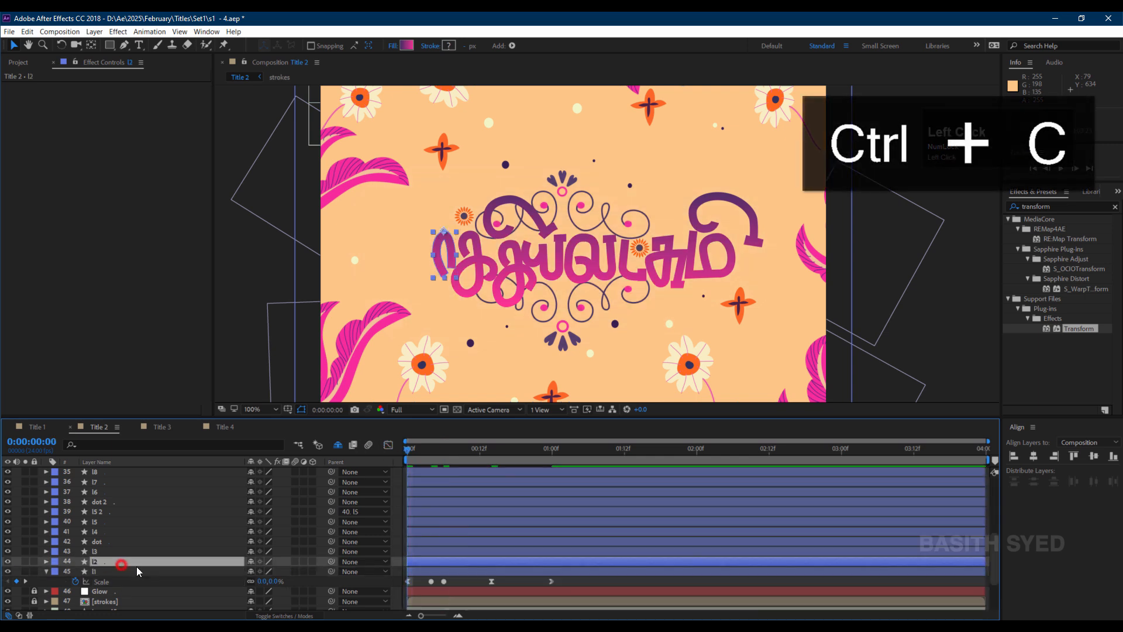
scroll(138, 566, up, 1)
scroll(121, 547, up, 1)
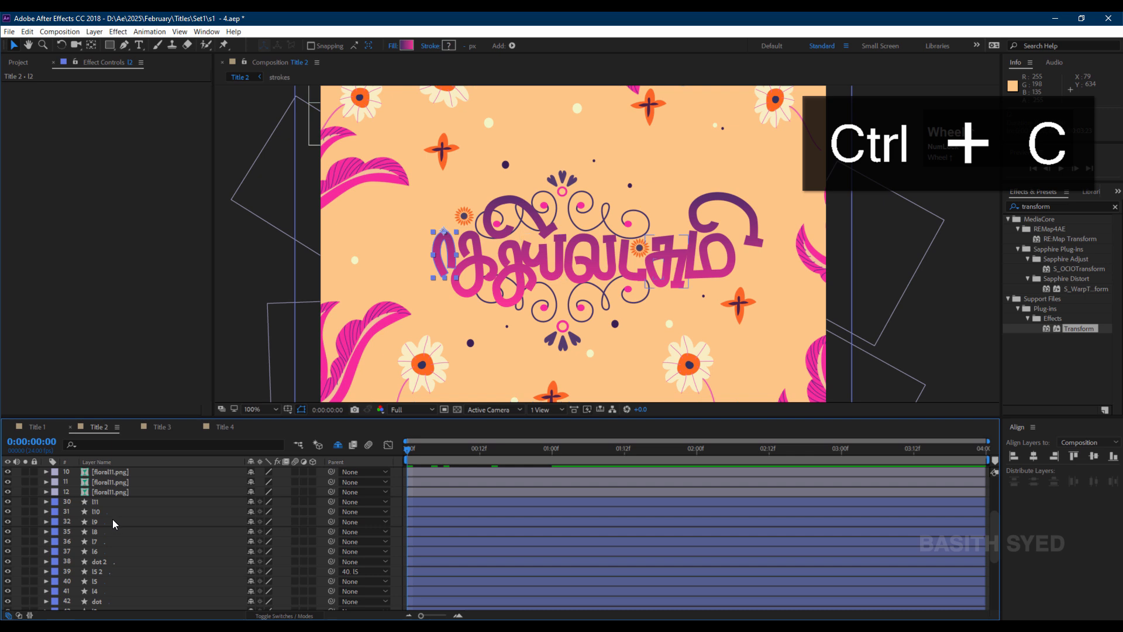
shift+click(114, 503)
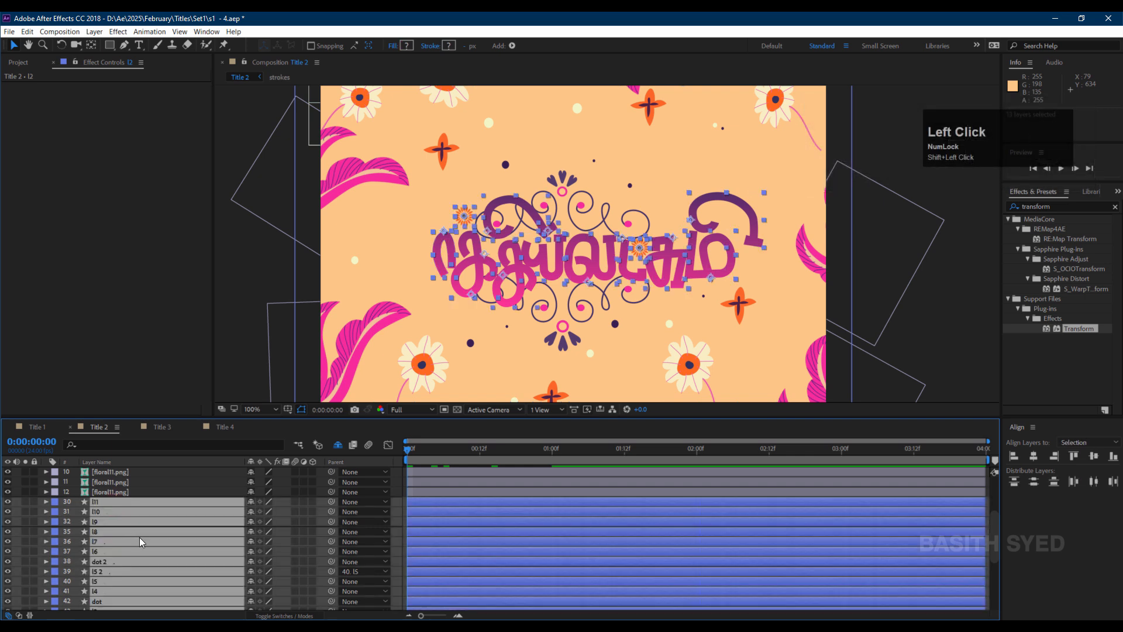
scroll(141, 538, down, 1)
scroll(143, 538, down, 1)
key(ctrl+v)
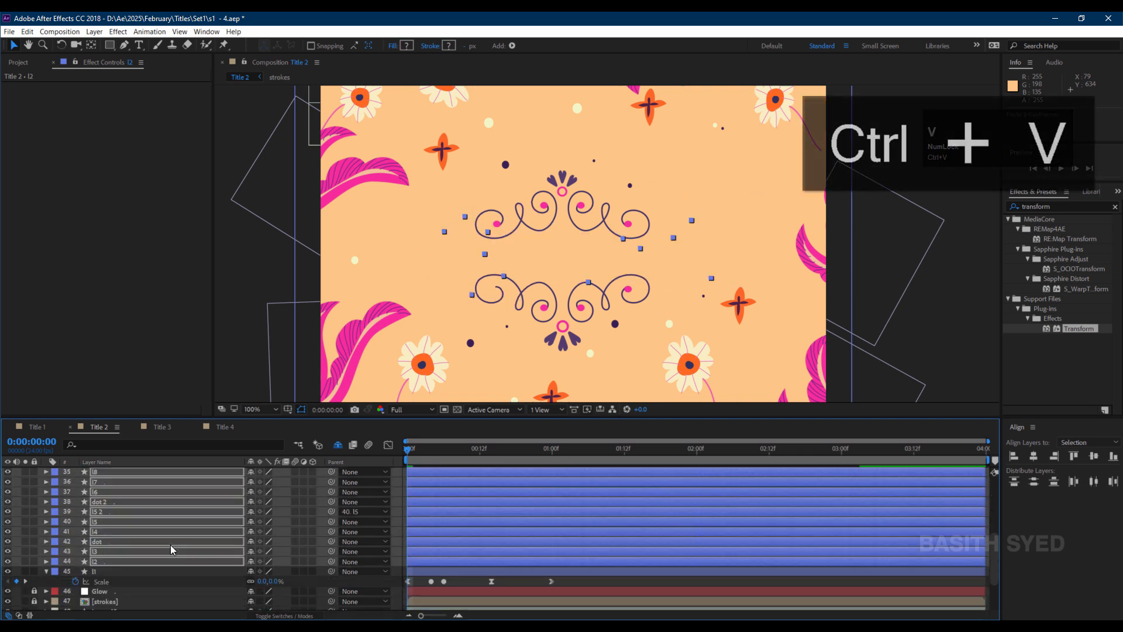
Try staggering the start times of the Title 2 letter layers in a cascade, then undo those offsets.
click(576, 581)
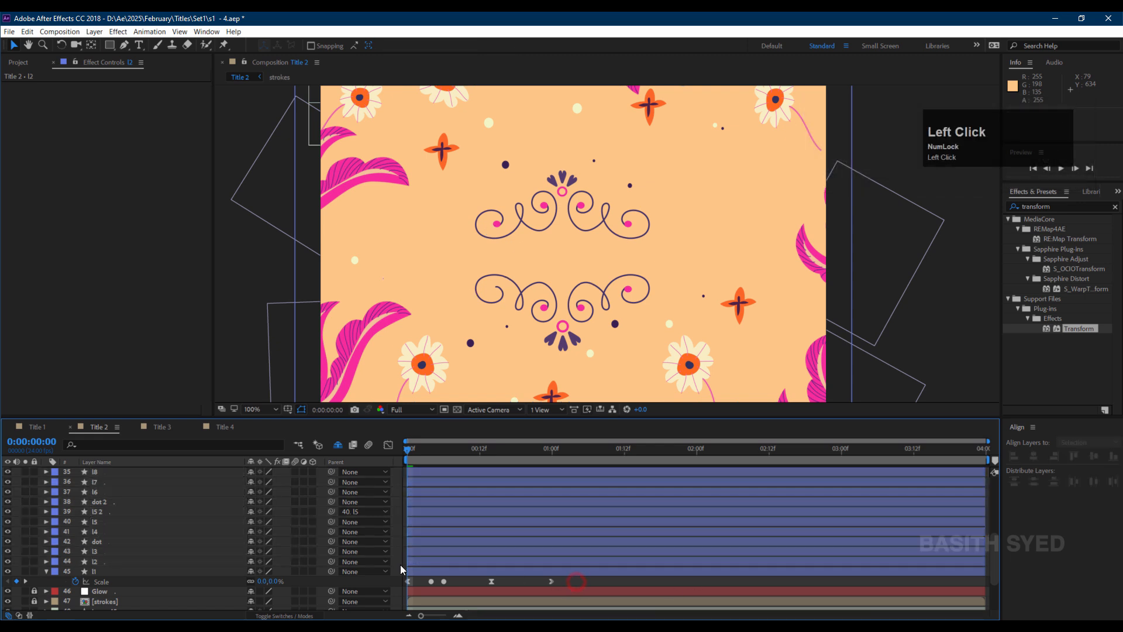
click(421, 562)
scroll(418, 558, up, 1)
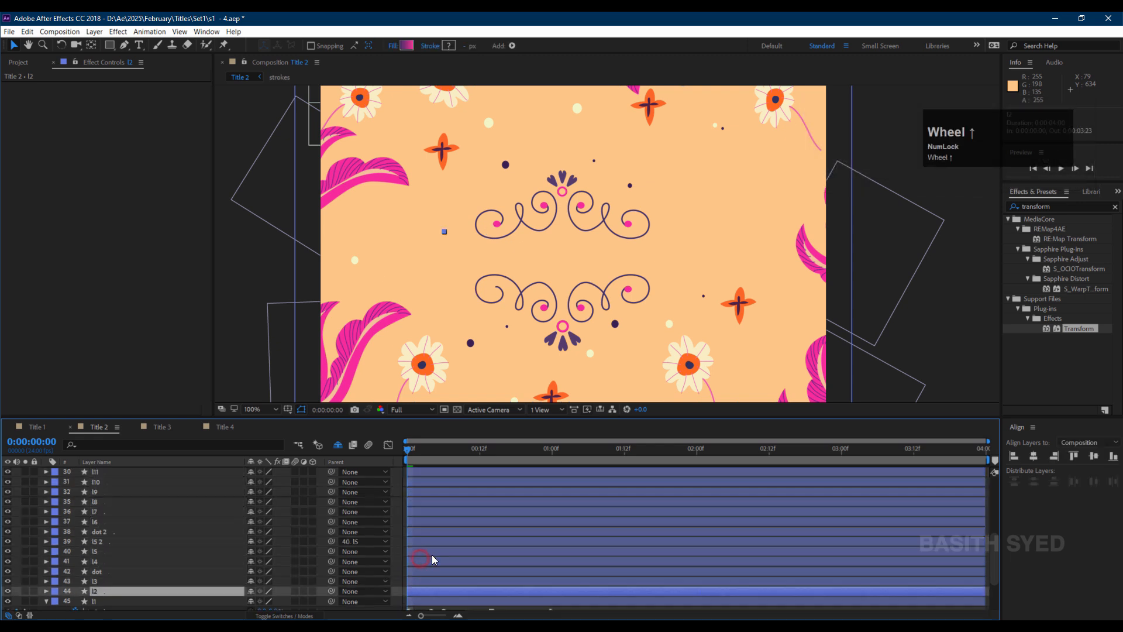
scroll(120, 502, up, 1)
shift+click(113, 503)
scroll(468, 550, down, 3)
click(429, 535)
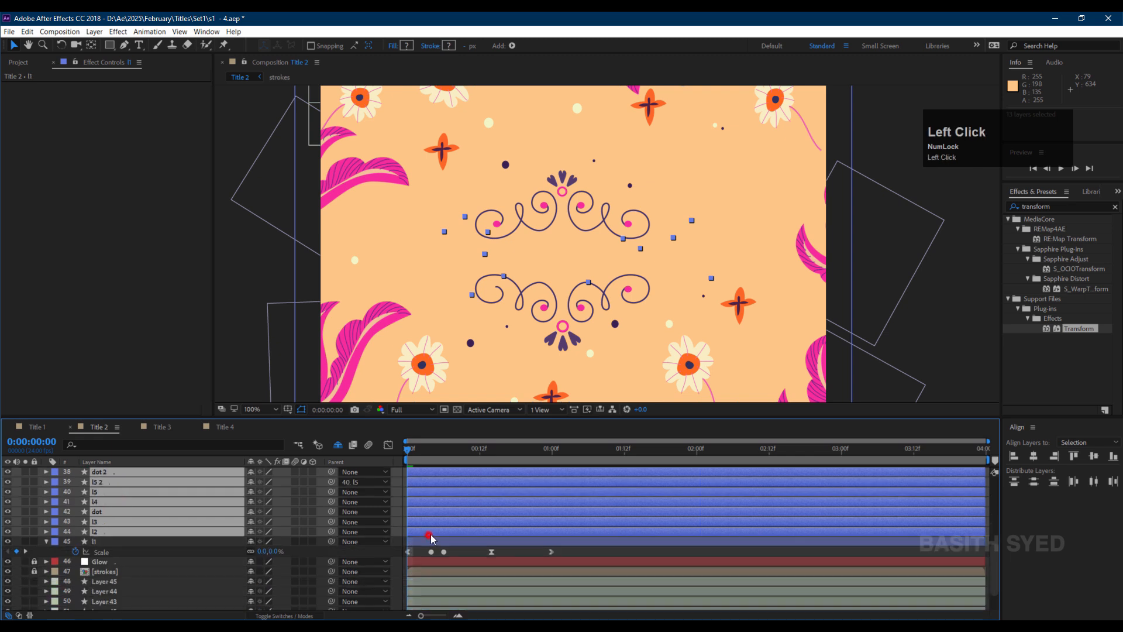
mouse_move(430, 536)
mouse_down()
mouse_move(458, 522)
mouse_move(477, 542)
mouse_move(511, 522)
mouse_move(520, 543)
mouse_move(535, 532)
mouse_up()
ctrl+click(122, 534)
scroll(490, 531, up, 1)
ctrl+click(456, 550)
ctrl+click(477, 542)
ctrl+click(490, 531)
scroll(511, 522, up, 1)
ctrl+click(504, 551)
ctrl+click(520, 542)
scroll(534, 534, up, 1)
ctrl+click(513, 566)
key(ctrl+z)
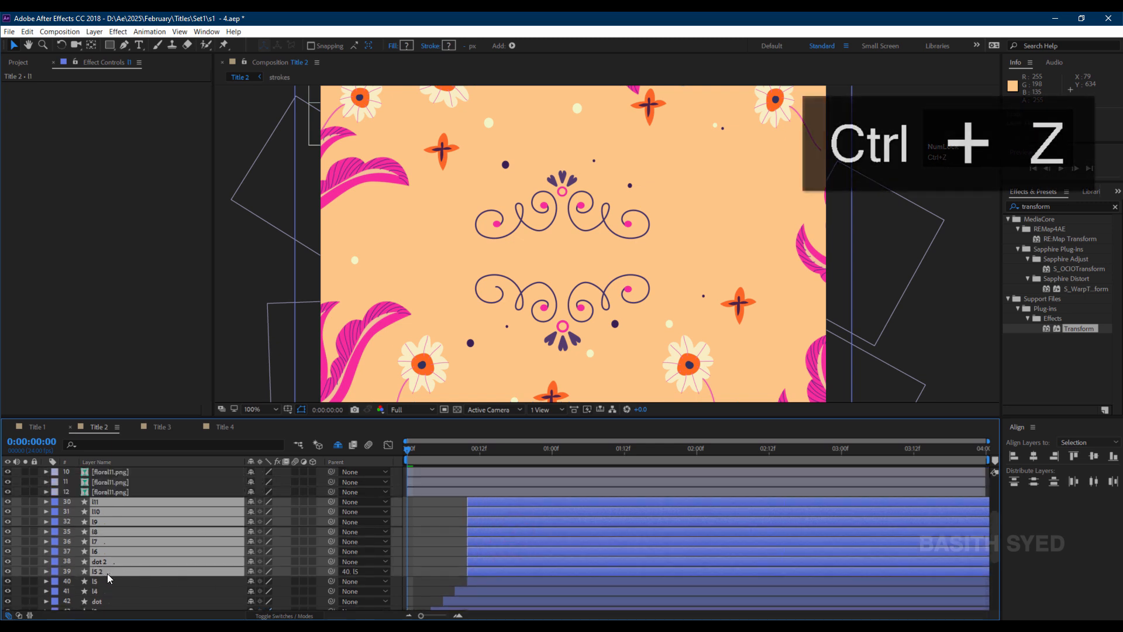
key(ctrl+z)
drag(486, 560, 498, 562)
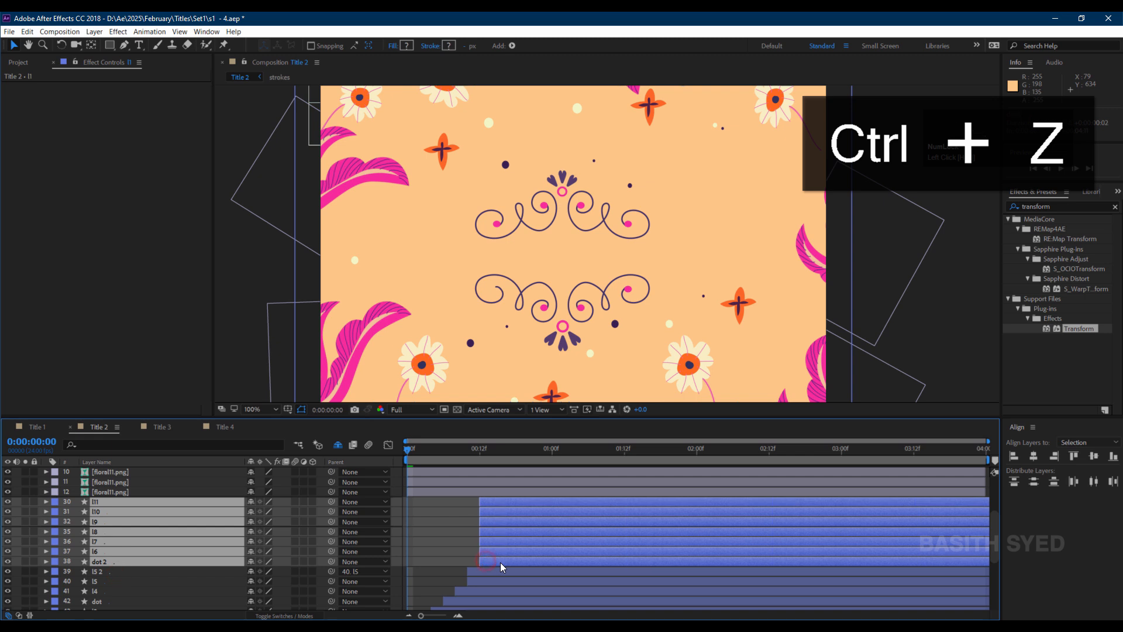
key(ctrl+z)
scroll(496, 567, down, 1)
key(ctrl+z)
key(ctrl+z)
click(113, 581)
click(451, 571)
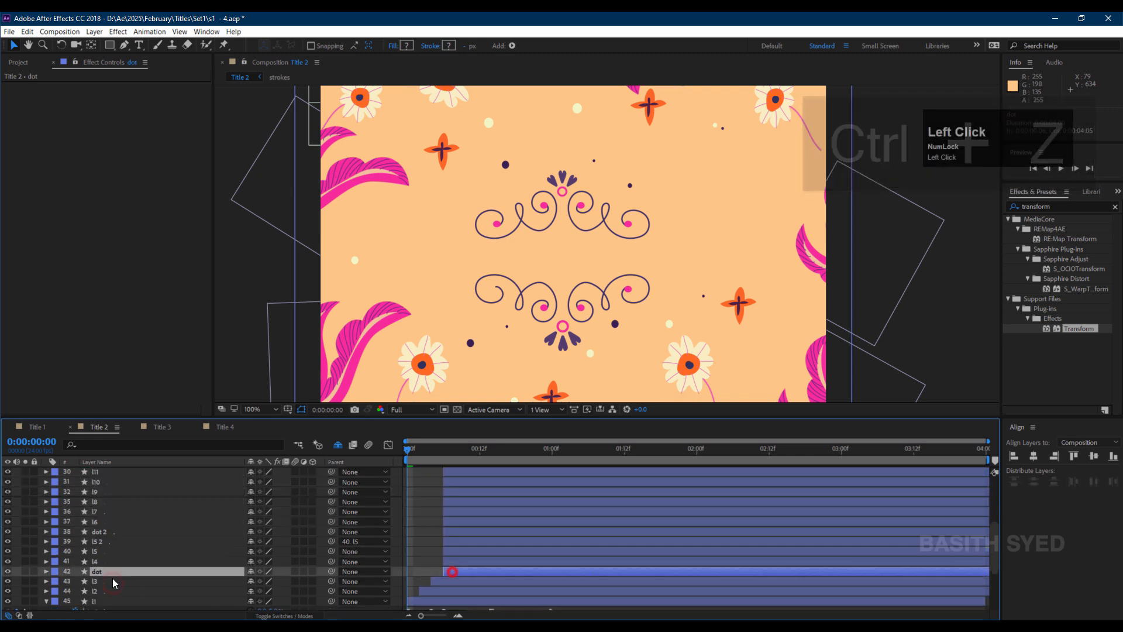
key(ctrl+z)
key(ctrl+z)
Stagger the start times of the dot and letter layers so each begins a frame or two after the one below.
ctrl+click(115, 572)
ctrl+click(449, 570)
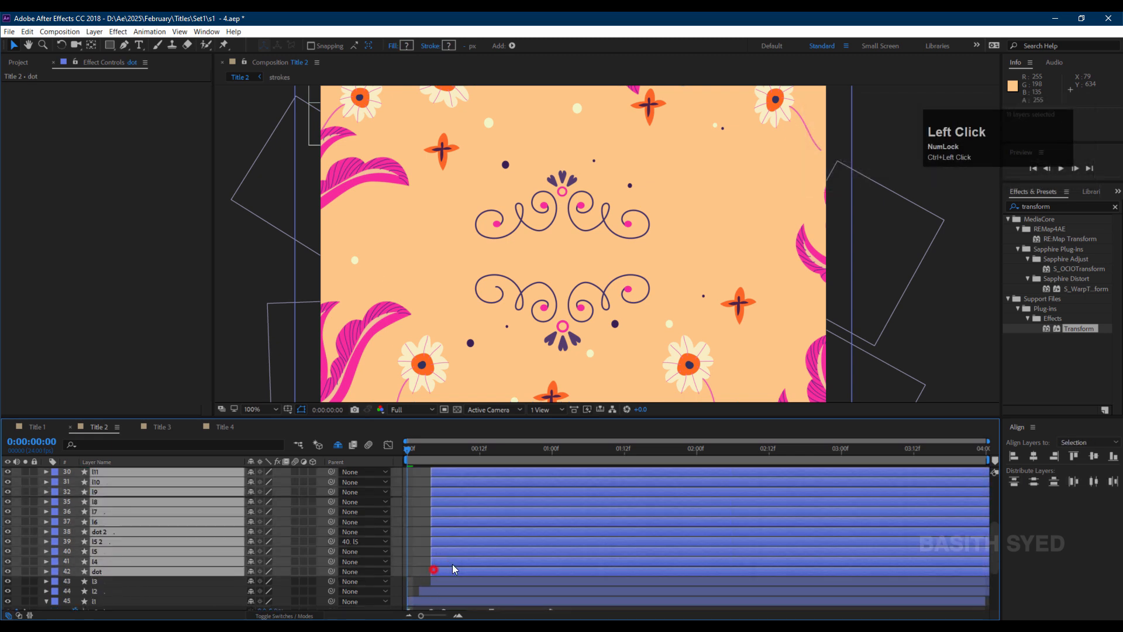
ctrl+click(448, 570)
drag(449, 563, 559, 519)
ctrl+click(459, 563)
ctrl+click(113, 552)
ctrl+click(117, 545)
ctrl+click(167, 539)
ctrl+click(182, 537)
ctrl+click(185, 532)
scroll(486, 524, up, 1)
ctrl+click(485, 550)
ctrl+click(503, 541)
ctrl+click(521, 533)
click(553, 522)
key(ctrl+z)
click(565, 510)
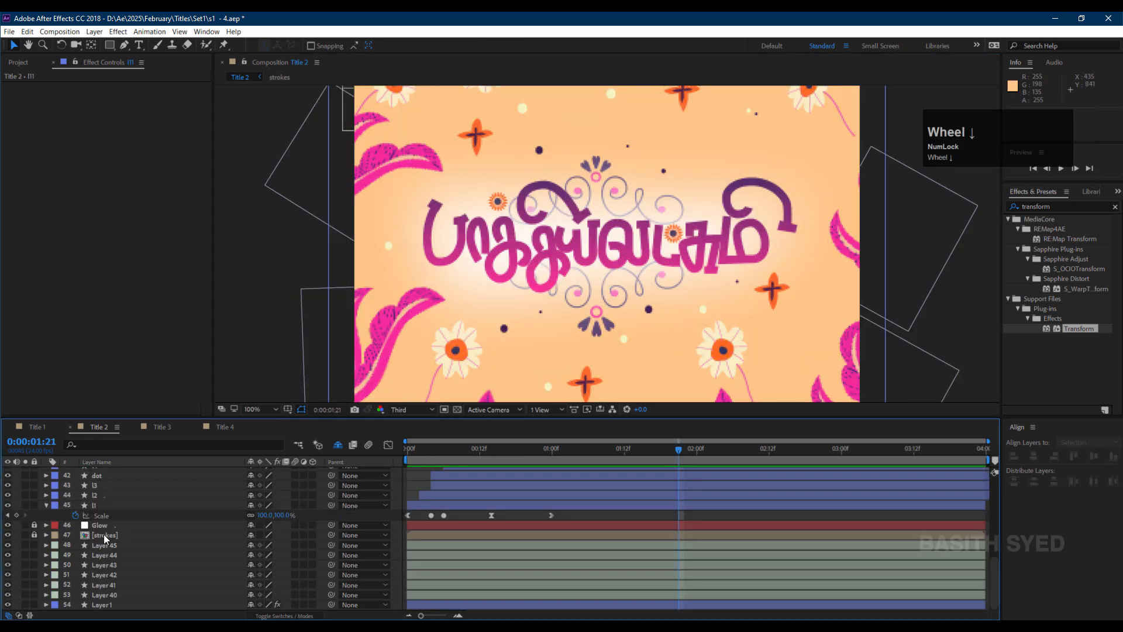
Open the strokes precomp and add Trim Paths to the wr1 swirl stroke layer.
double_click(111, 534)
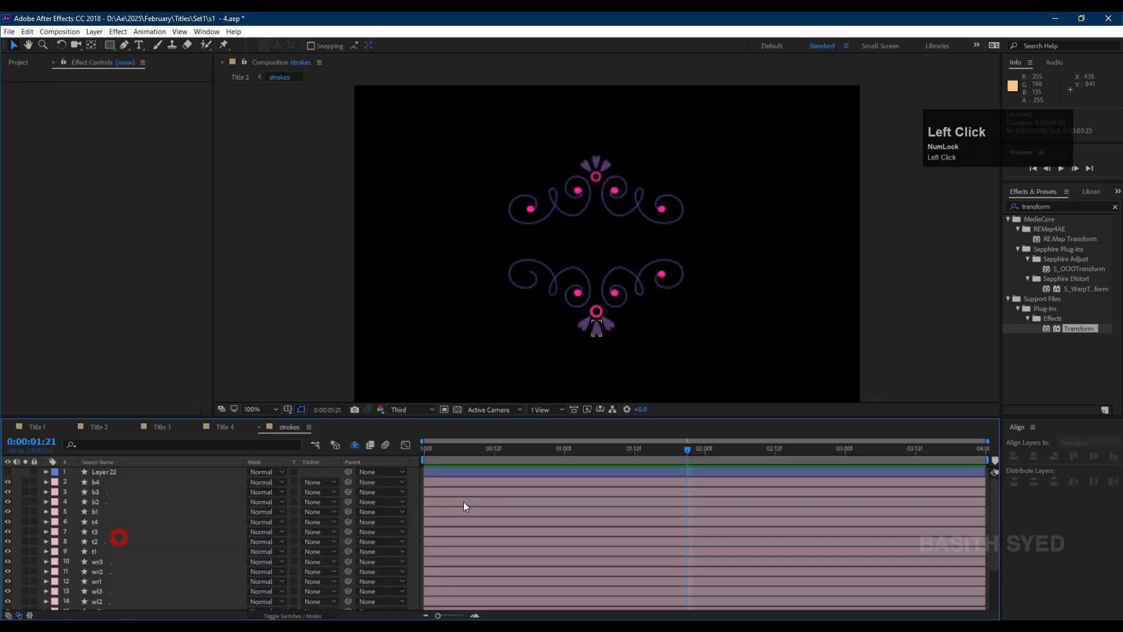
click(661, 231)
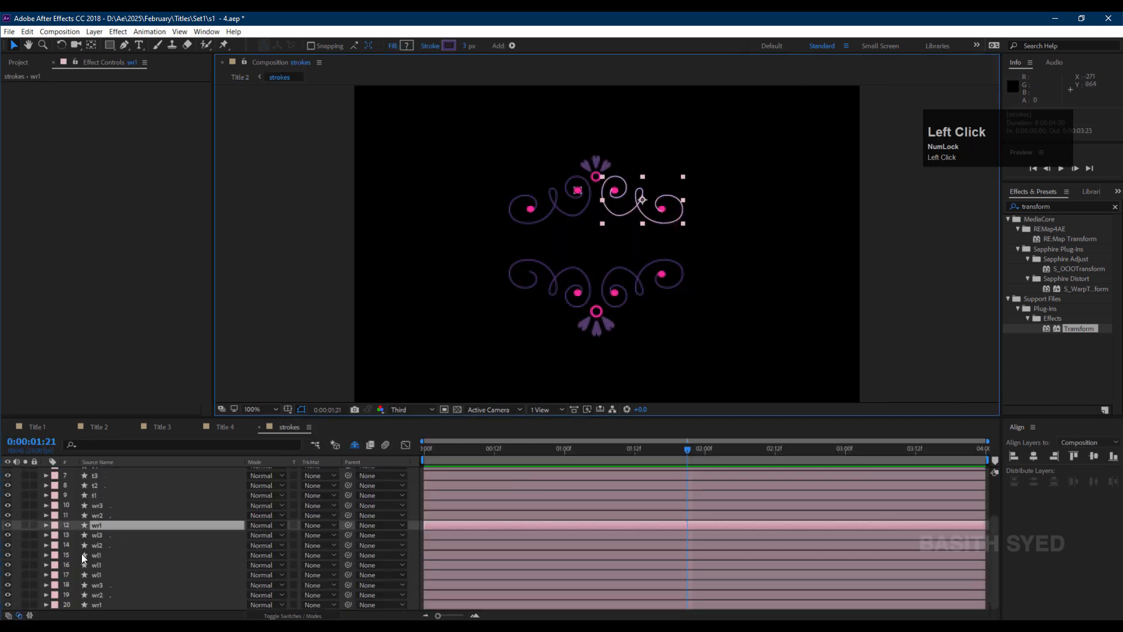
click(104, 524)
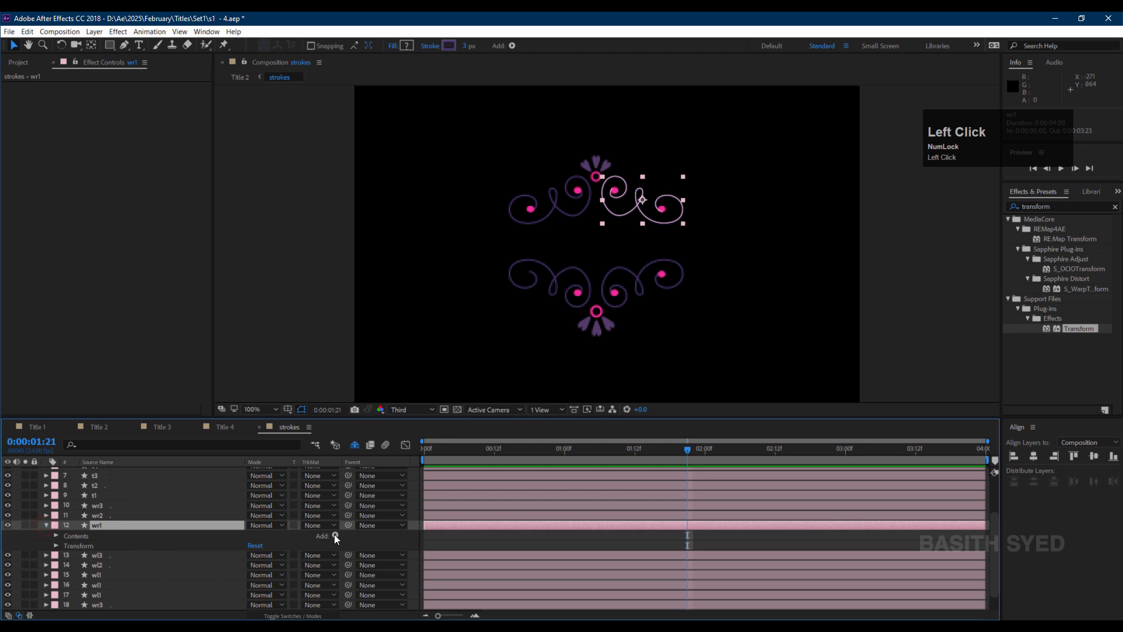
click(335, 535)
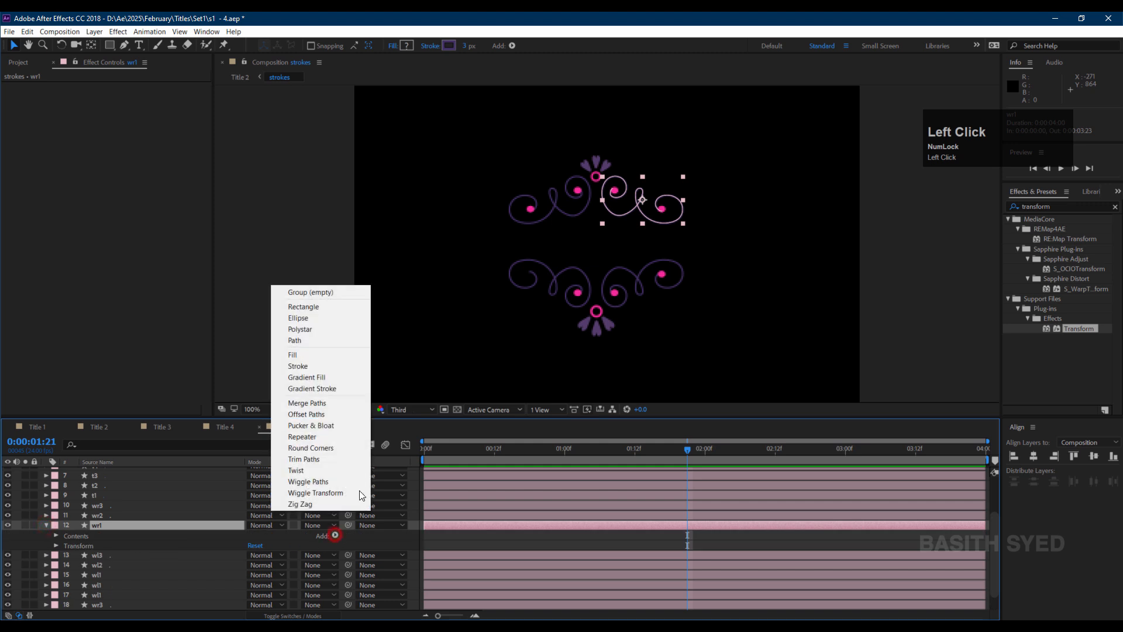
click(329, 457)
click(65, 555)
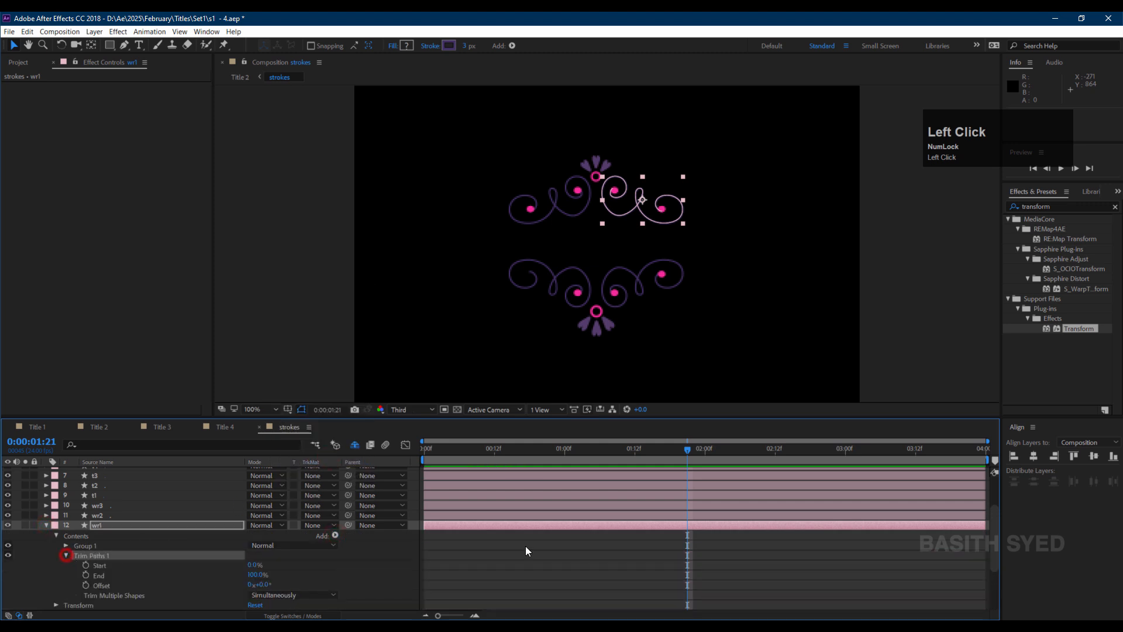
Keyframe the Trim Paths End from 0% at frame 0 to 100% about 9 frames later.
drag(494, 447, 39, 585)
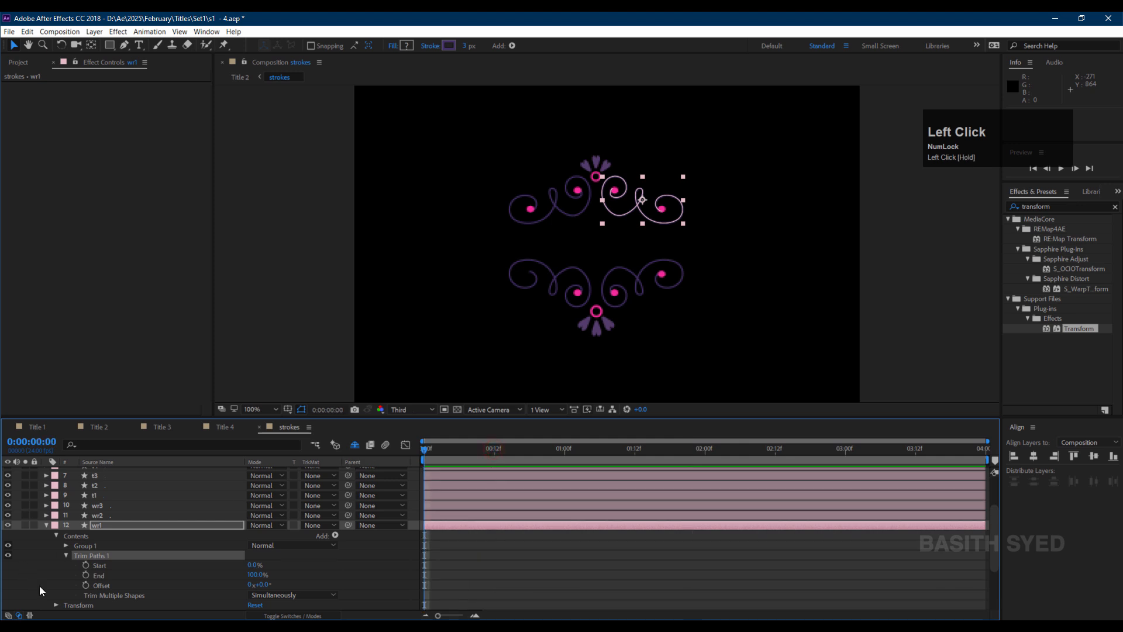
click(86, 575)
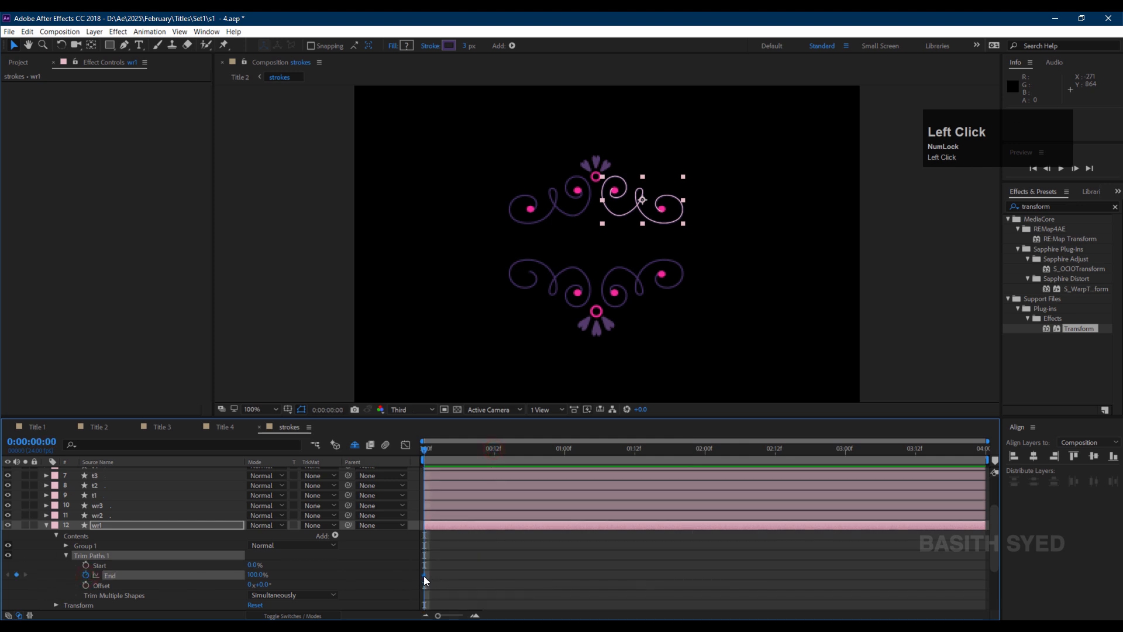
drag(424, 575, 476, 575)
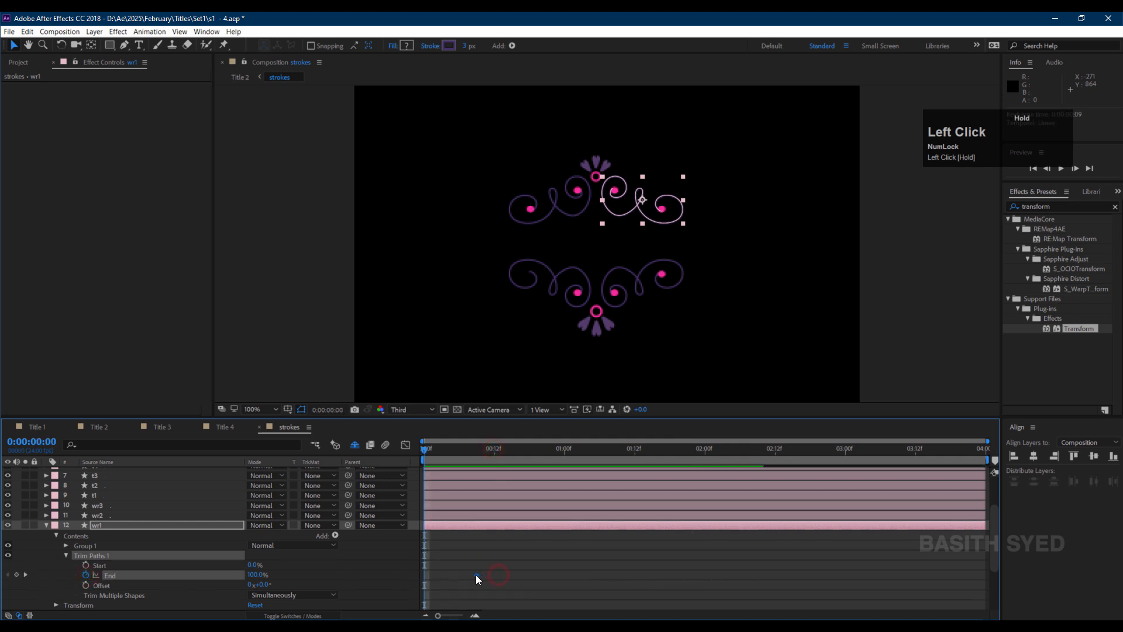
click(256, 575)
text(0)
key(Return)
click(532, 565)
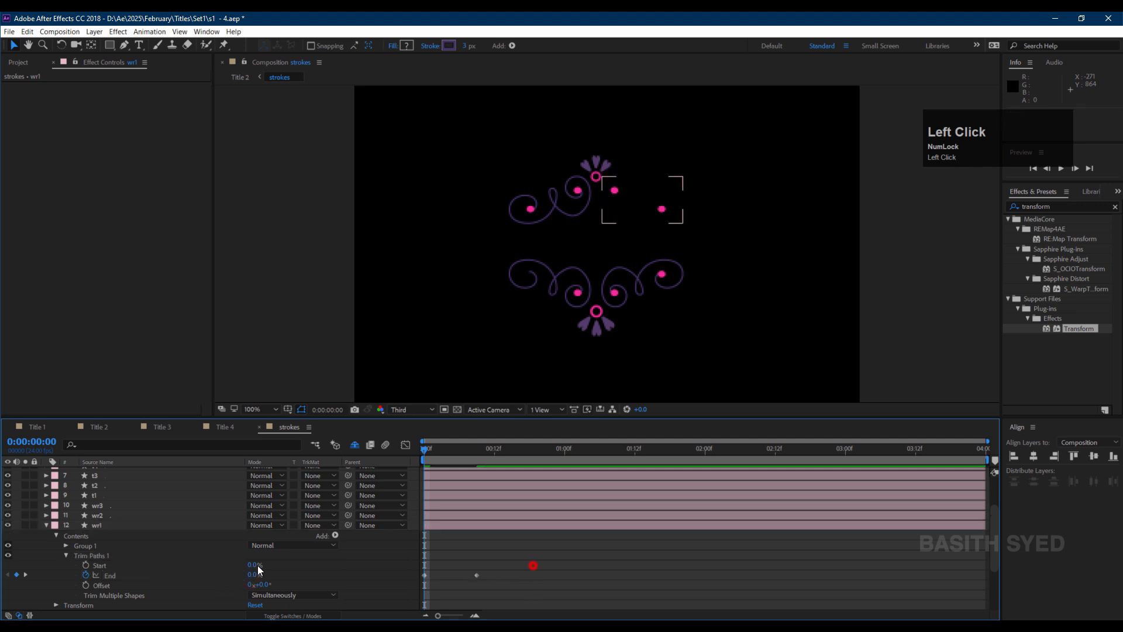
Copy the animated Trim Paths and paste it onto three other swirl stroke layers.
click(117, 552)
key(ctrl+c)
click(108, 516)
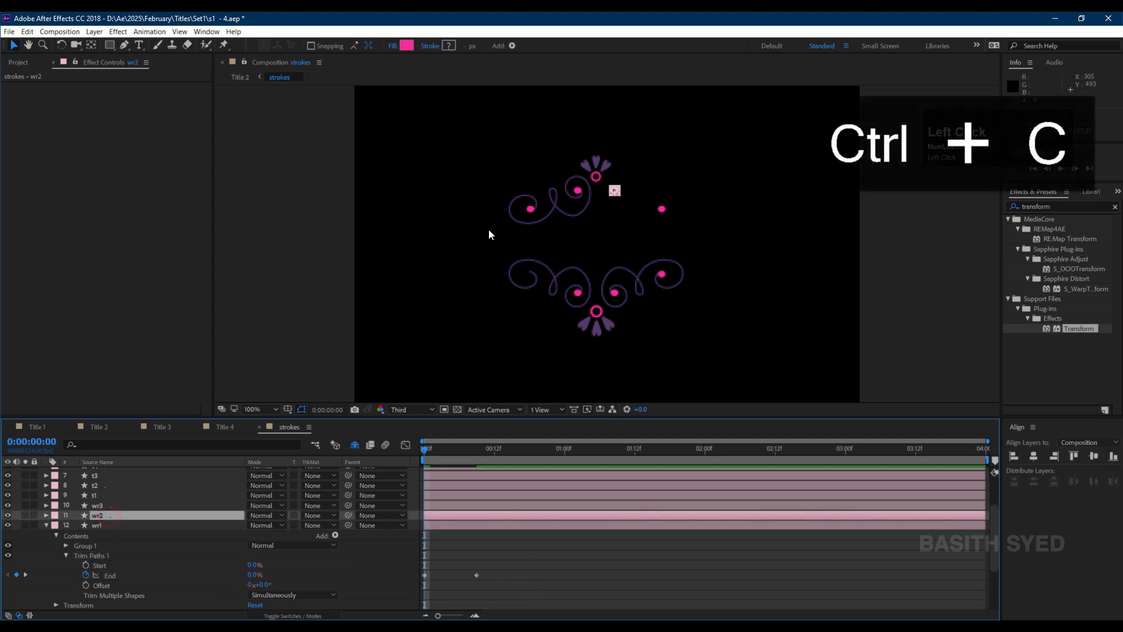
click(559, 209)
scroll(130, 554, down, 3)
key(ctrl+v)
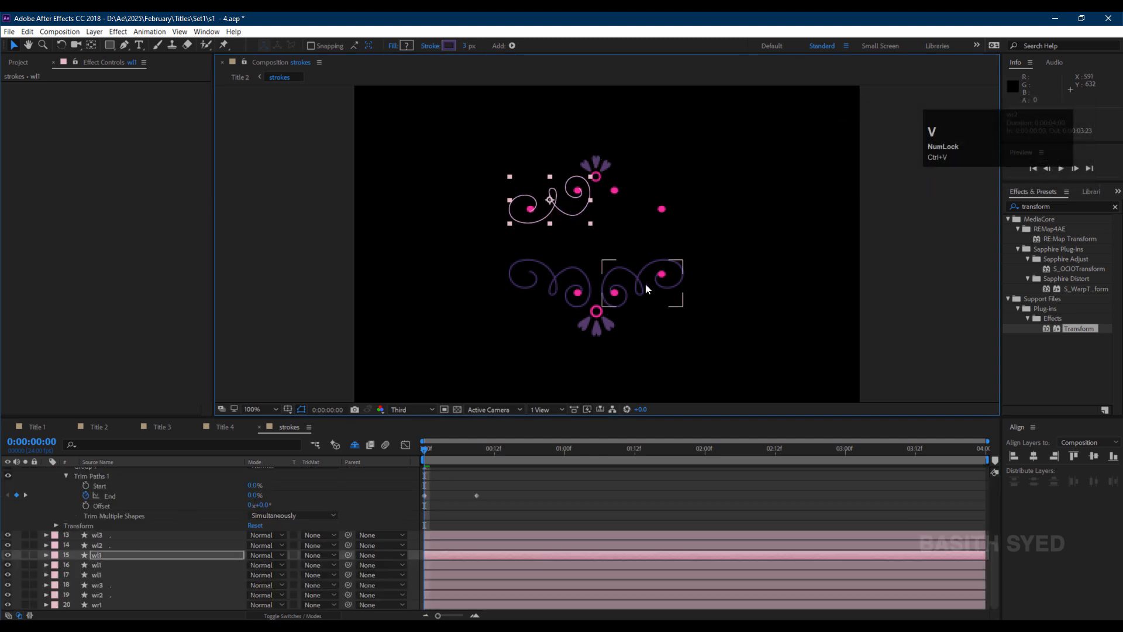
click(645, 283)
key(ctrl+v)
click(579, 303)
key(ctrl+v)
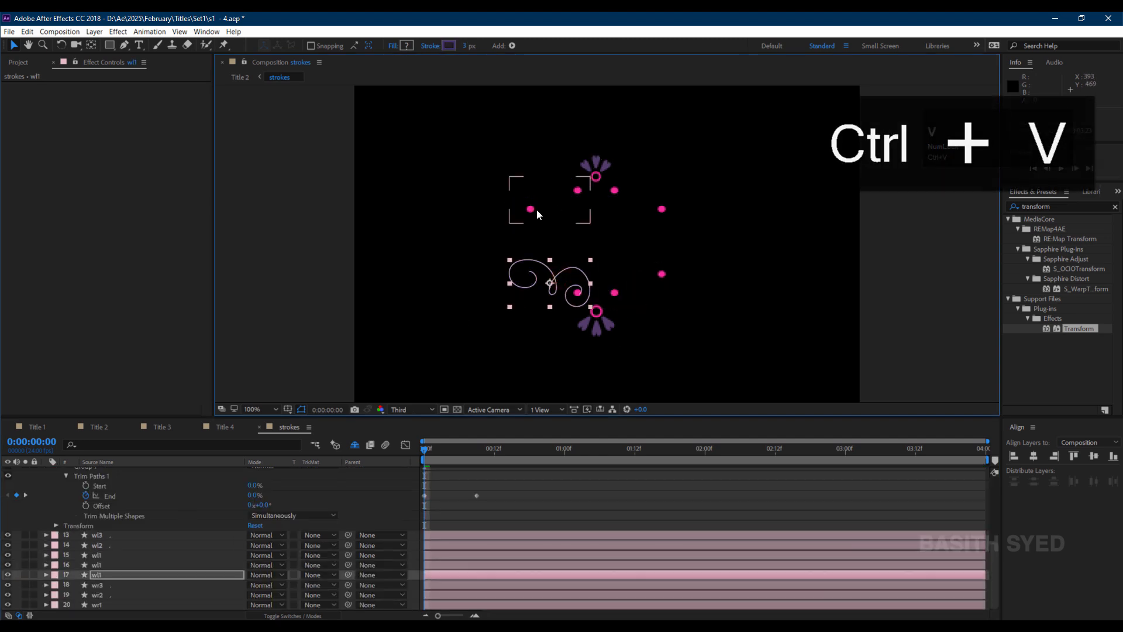
Copy l1's Scale keyframes from Title 2 and paste them onto the wl3 dot layer's Scale in strokes.
click(534, 210)
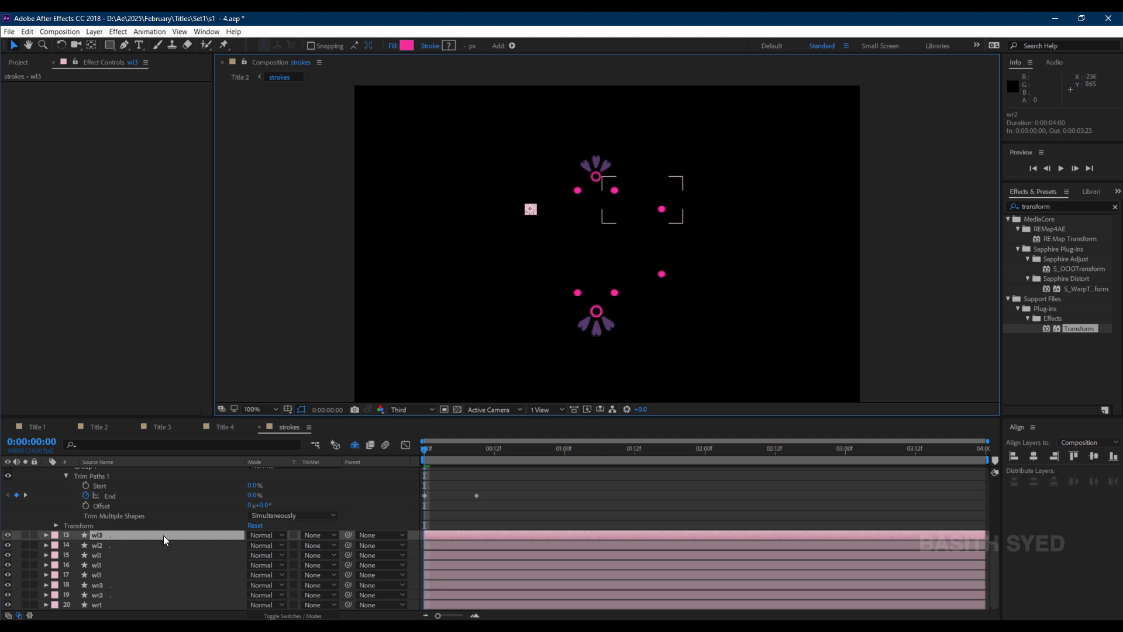
key(s)
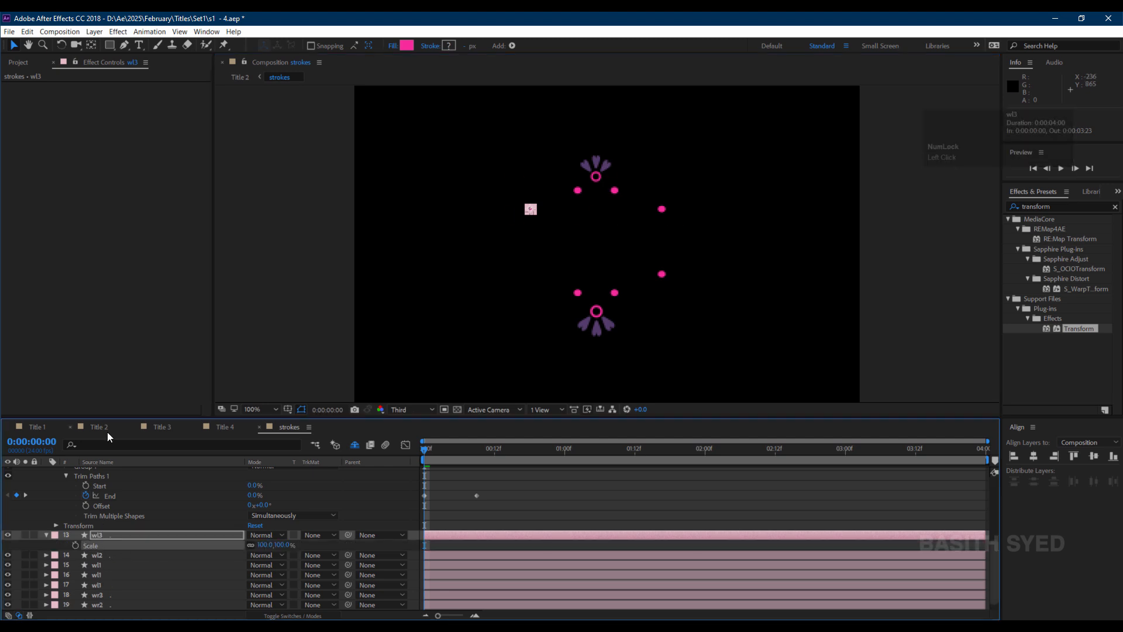
click(107, 429)
click(577, 517)
click(101, 515)
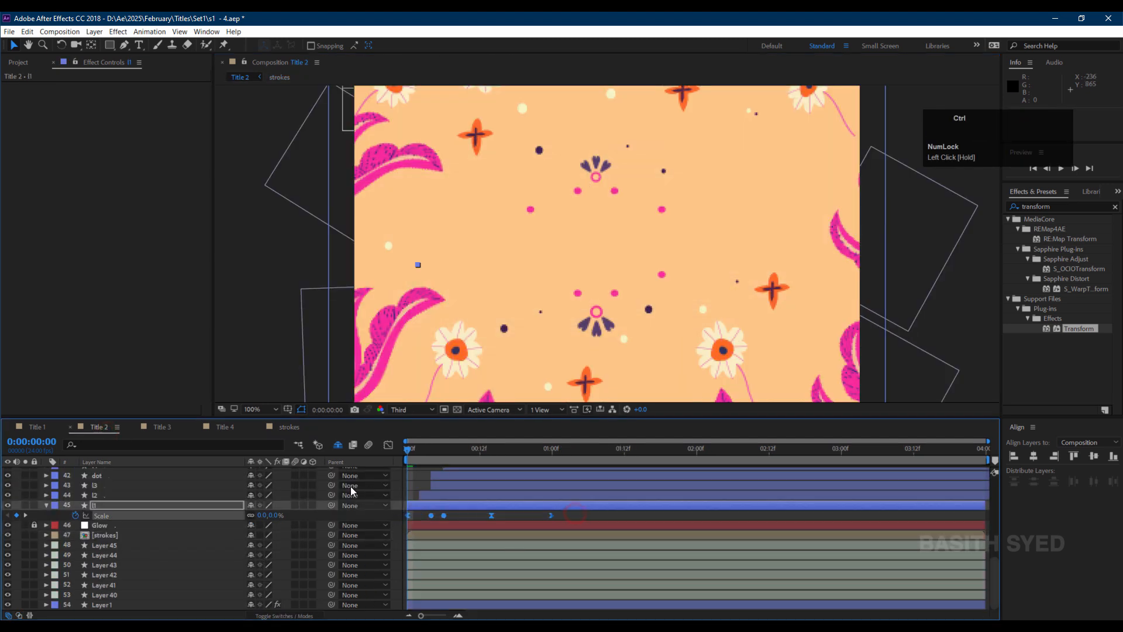
key(ctrl+c)
click(289, 426)
click(109, 545)
key(ctrl+v)
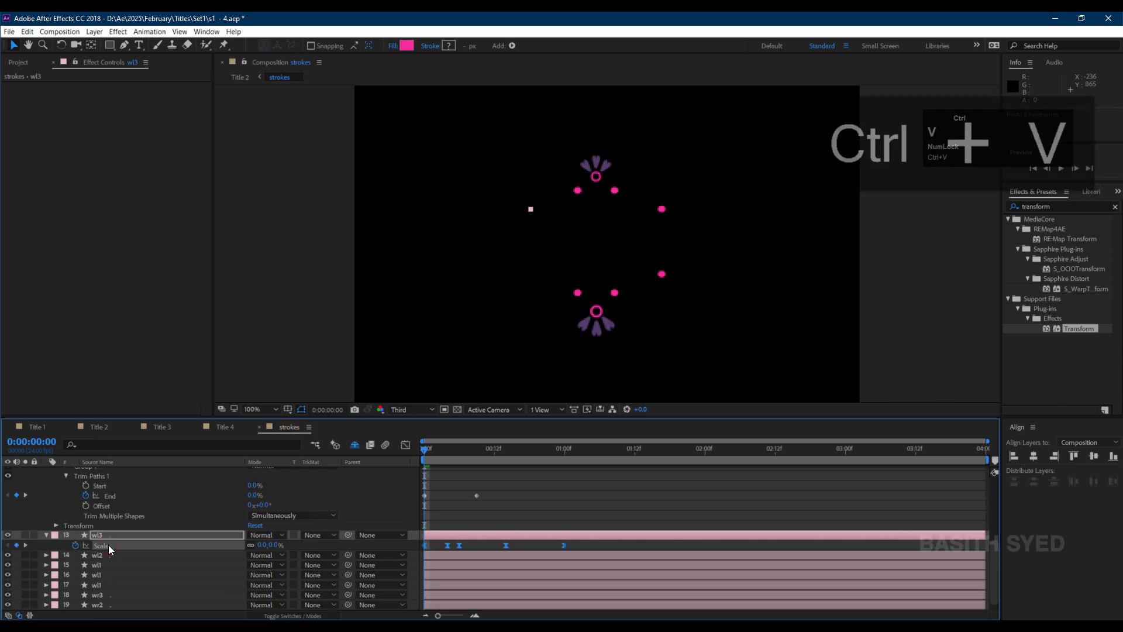
Paste the copied Scale pop keyframes onto the remaining dot layers in the strokes composition.
click(578, 292)
click(577, 293)
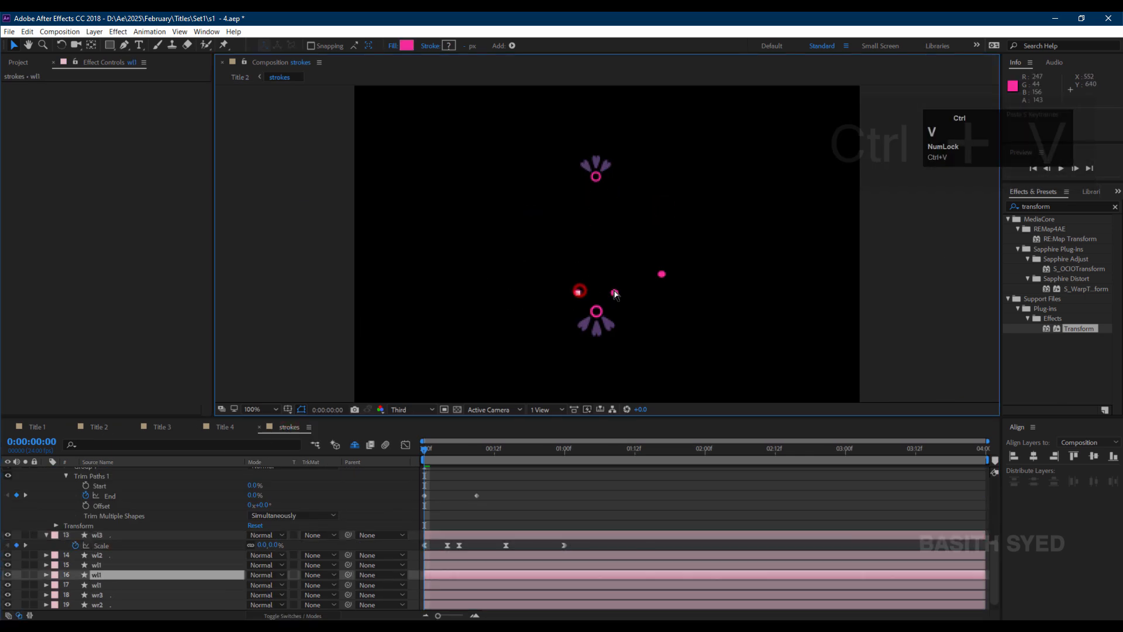
key(ctrl+v)
click(614, 293)
key(ctrl+v)
click(661, 274)
key(ctrl+v)
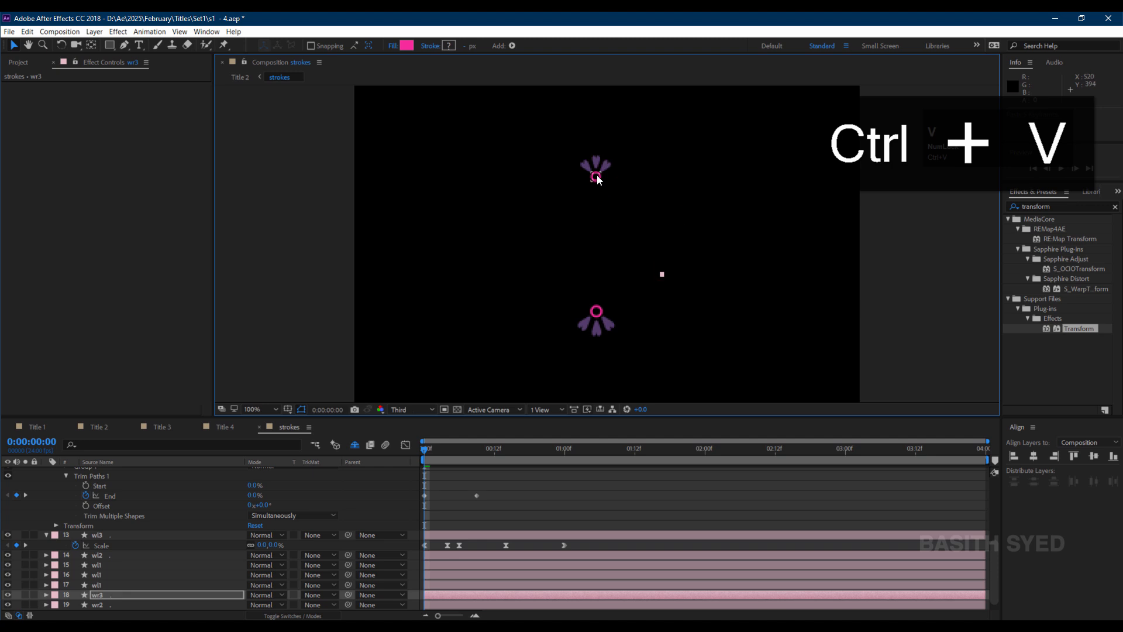
Paste the Scale pop keyframes onto the top and bottom flower ornament layers.
click(597, 176)
scroll(206, 511, up, 2)
scroll(211, 504, up, 5)
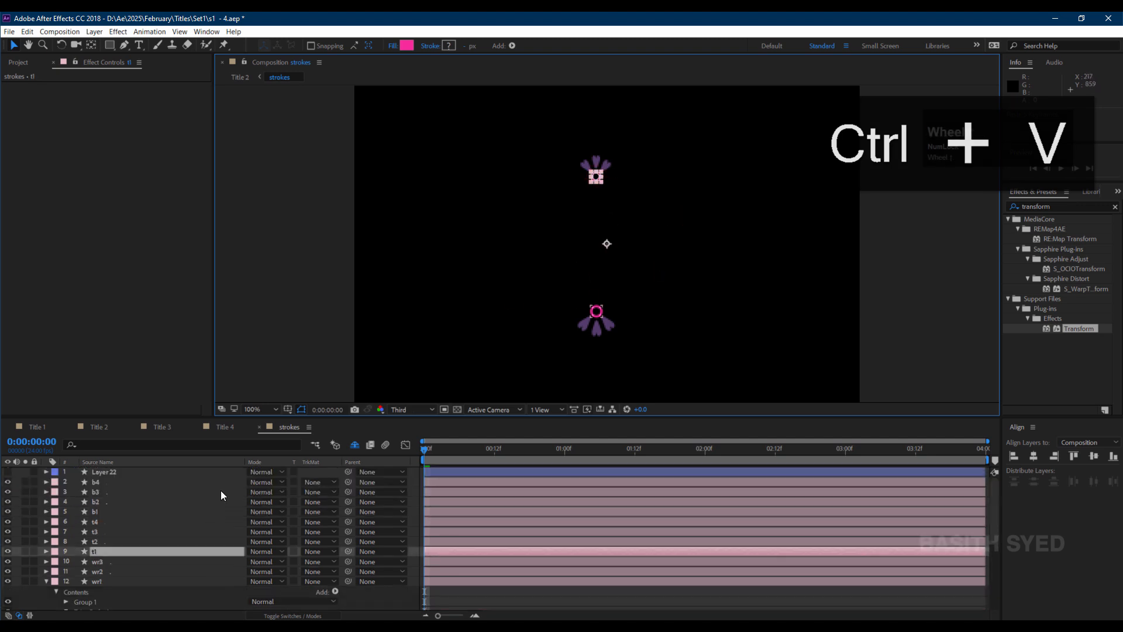
key(ctrl+v)
click(594, 164)
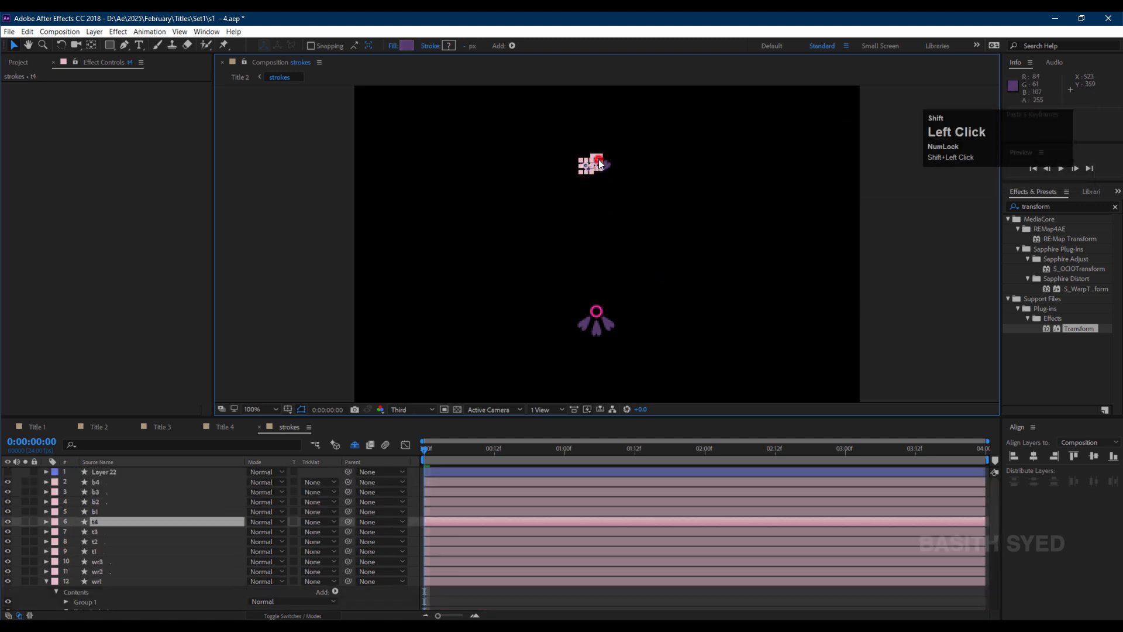
shift+click(603, 164)
shift+click(609, 166)
key(ctrl+v)
click(585, 324)
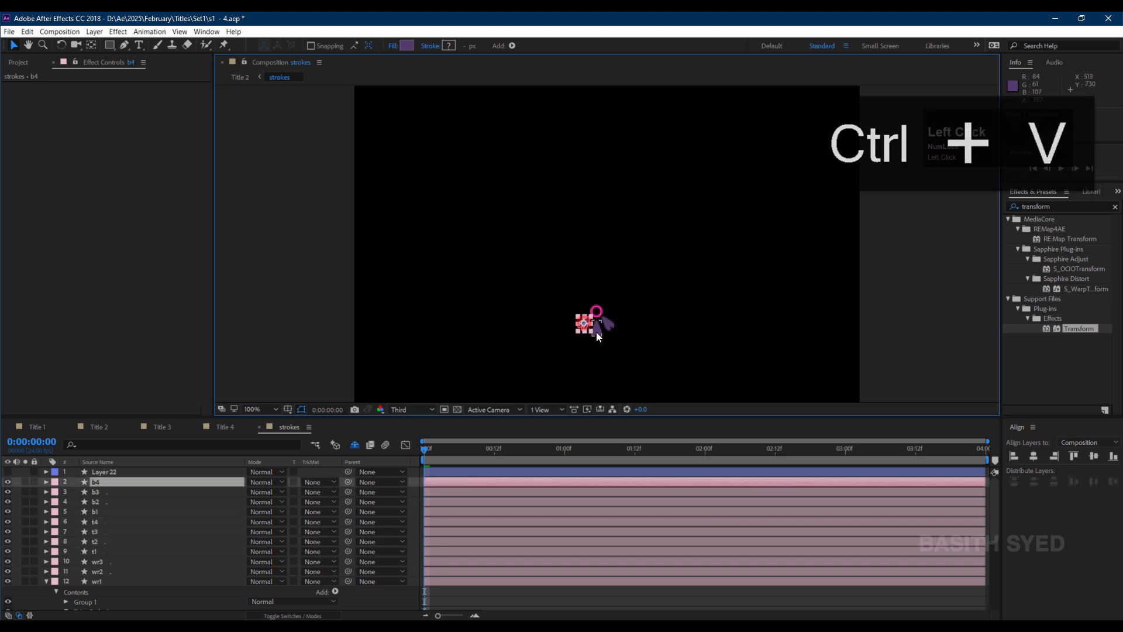
shift+click(608, 326)
shift+click(596, 328)
key(ctrl+v)
click(598, 309)
key(ctrl+v)
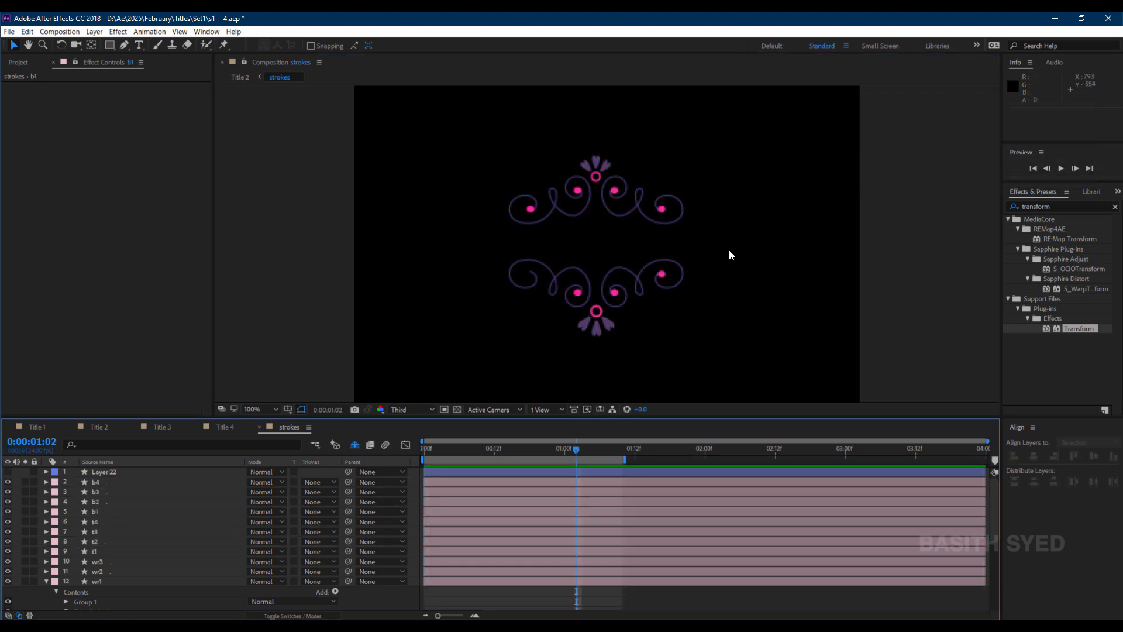
Stagger the start times of the top and bottom flower layers so they pop in one after another, previewing the timing.
drag(729, 251, 341, 356)
drag(444, 480, 490, 483)
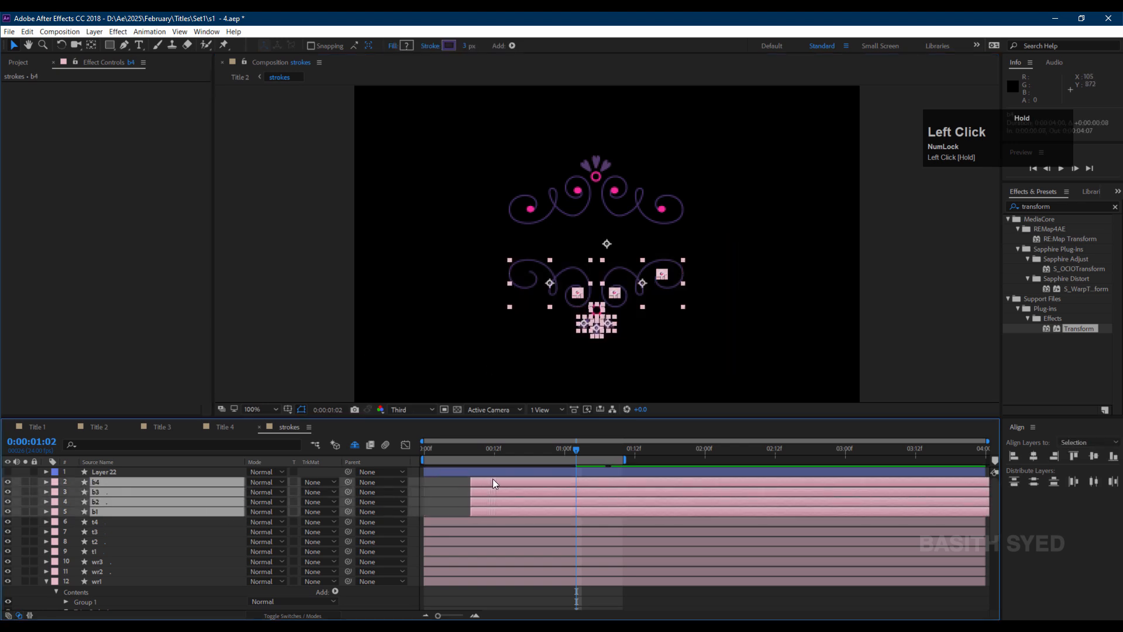
click(623, 137)
drag(572, 137, 619, 173)
drag(566, 351, 619, 313)
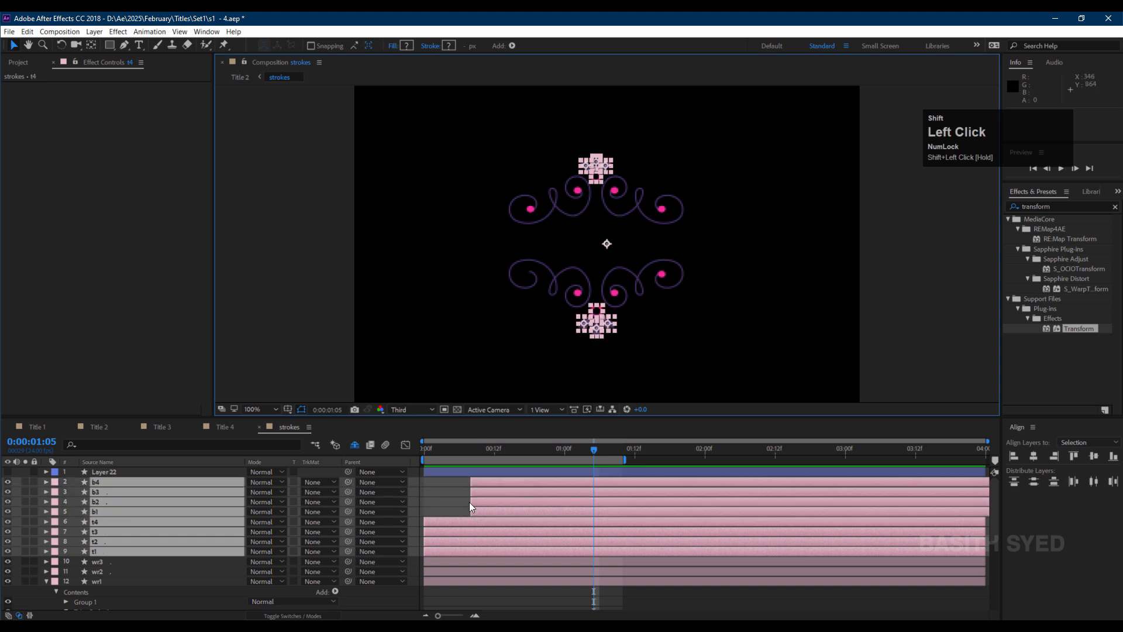
drag(517, 510, 546, 482)
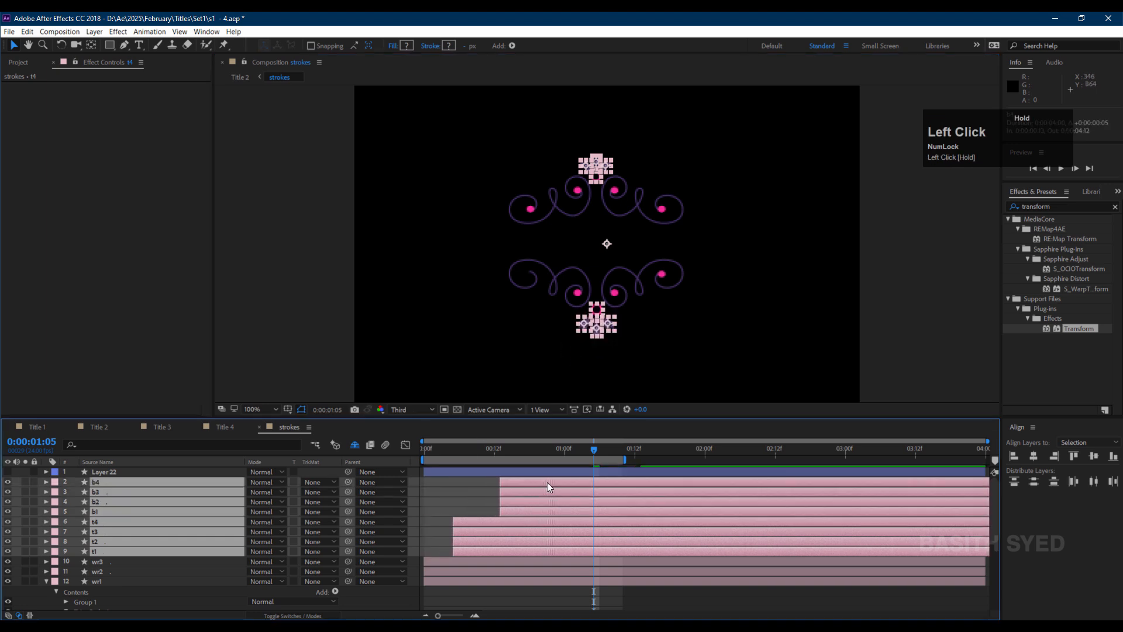
drag(455, 450, 405, 457)
key(space)
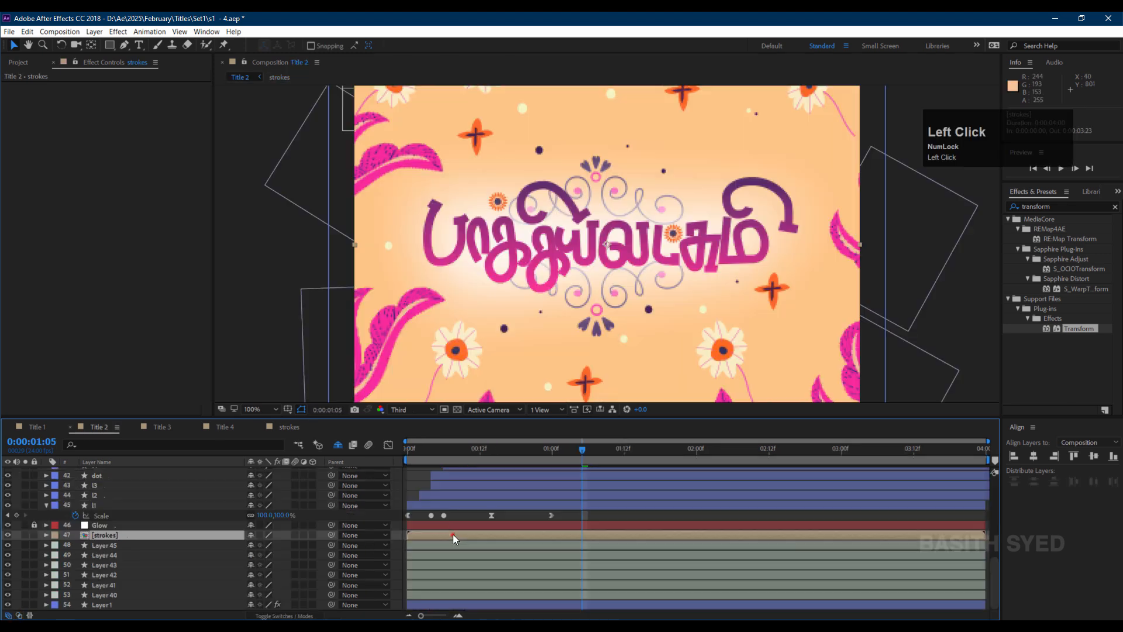
drag(453, 535, 554, 533)
drag(492, 460, 409, 460)
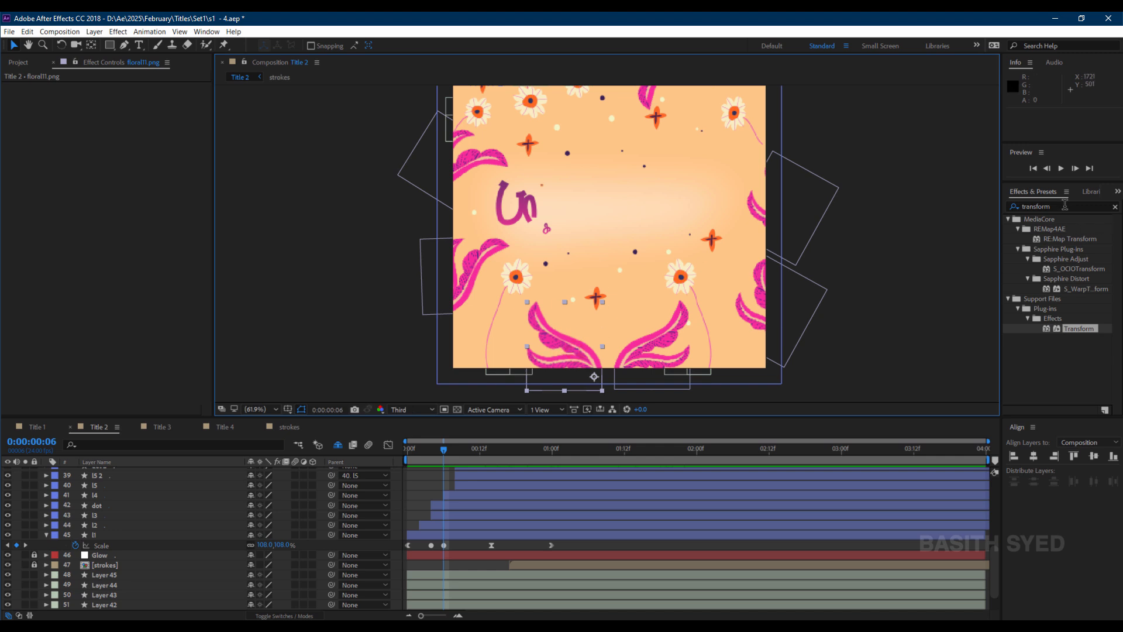
Apply Grow Bounds to the floral11.png layer in Title 2 and set its Pixels to 100.
drag(1064, 205, 984, 201)
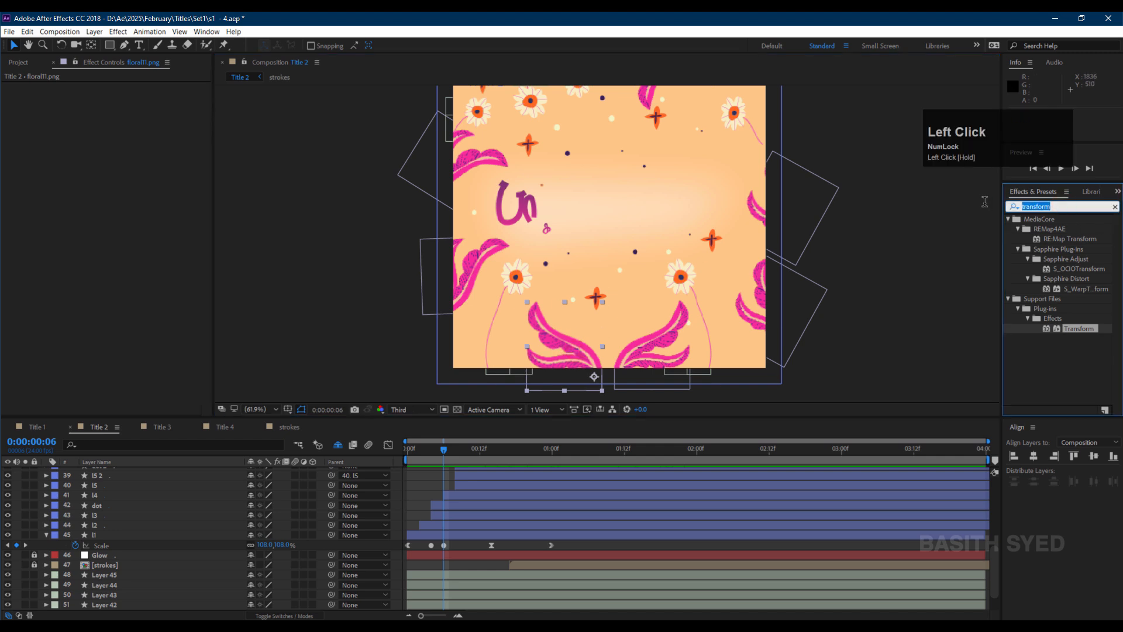
text(grow b)
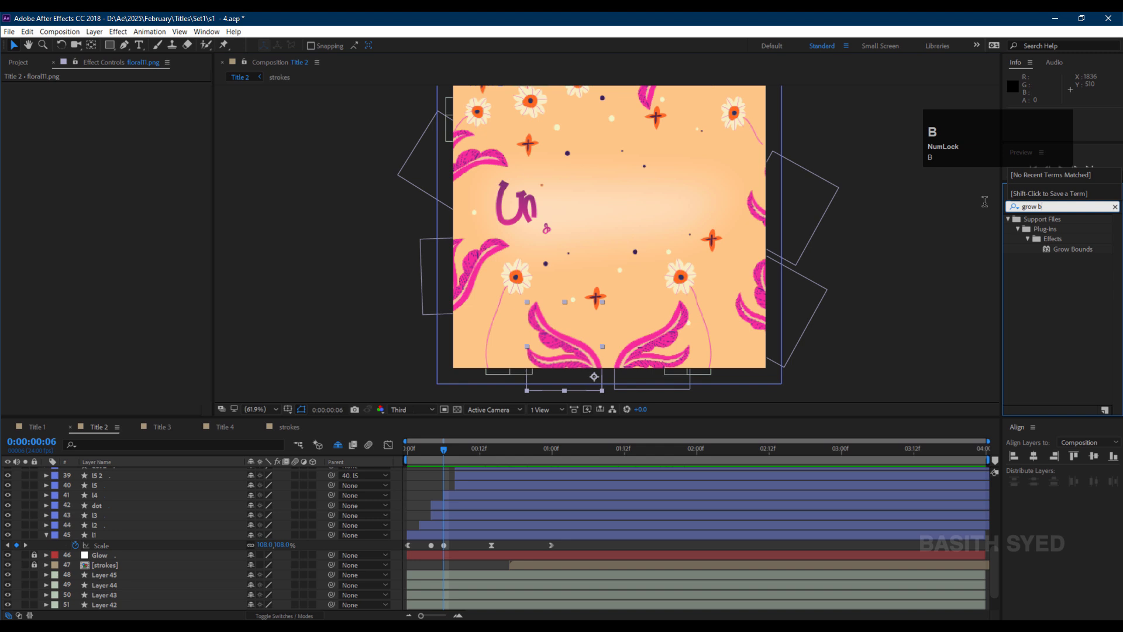
drag(1080, 247, 580, 352)
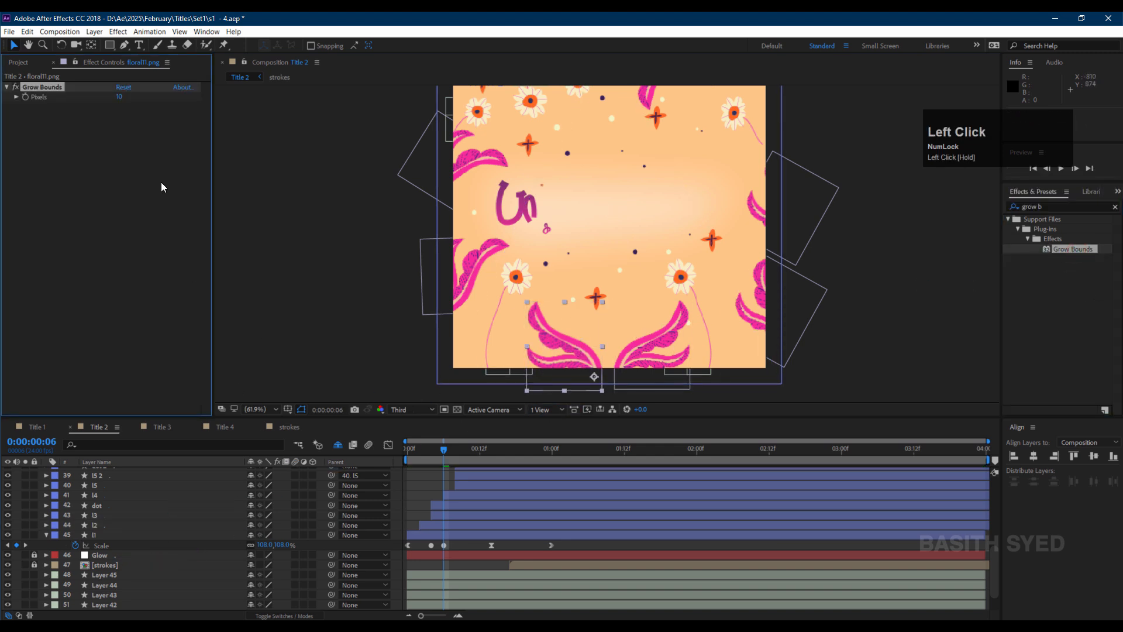
click(121, 99)
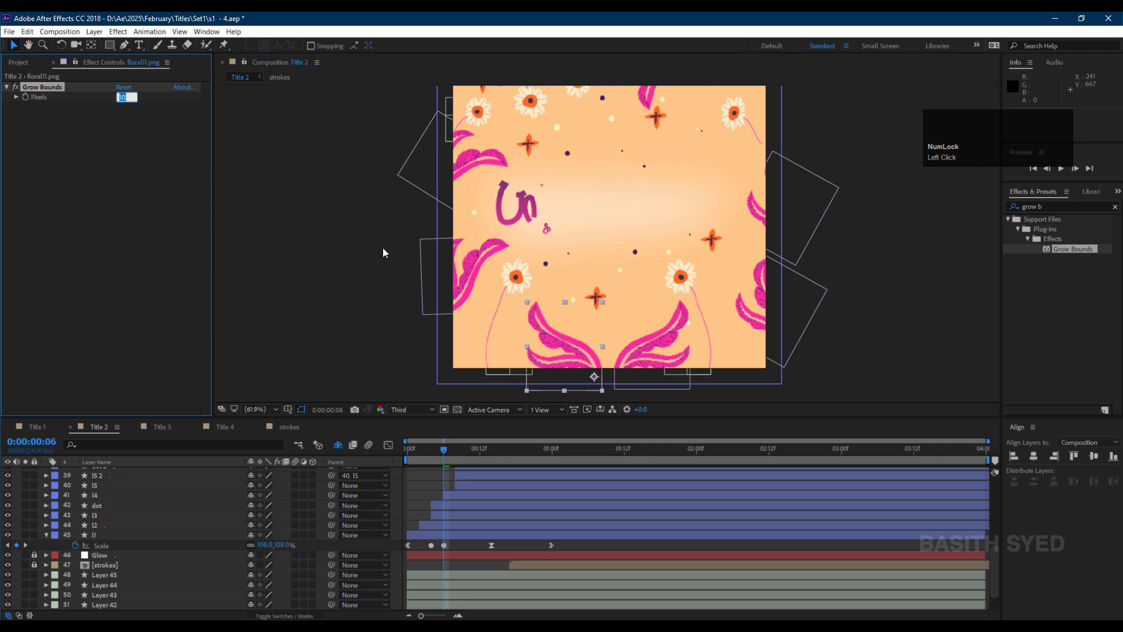
text(100)
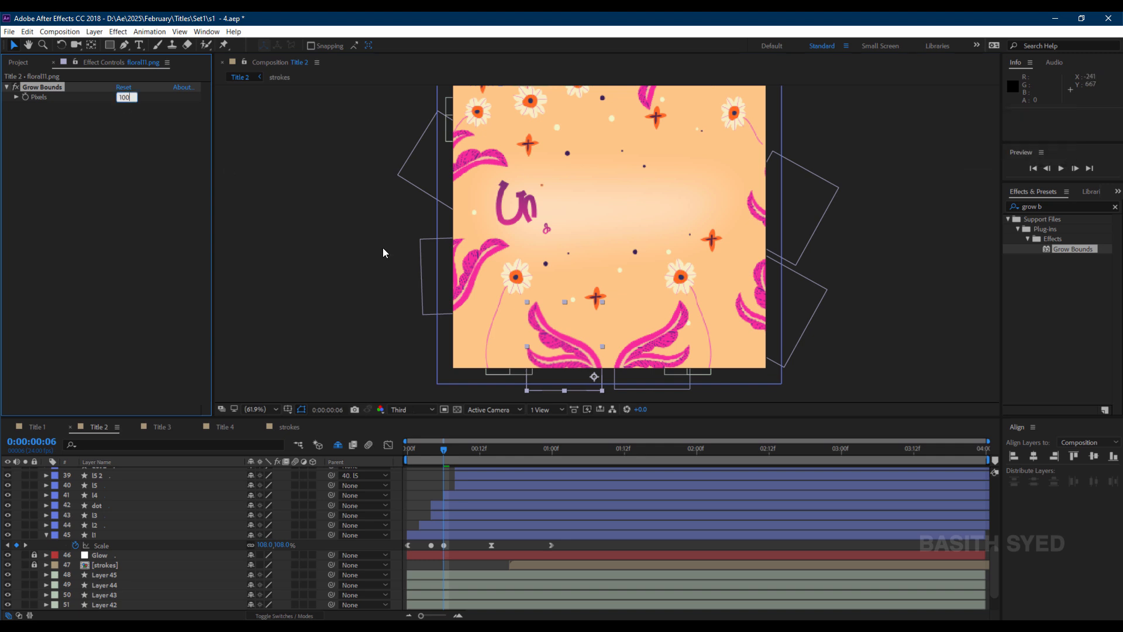
Apply the CC Bend It effect to the same floral layer.
click(1035, 207)
text(ben)
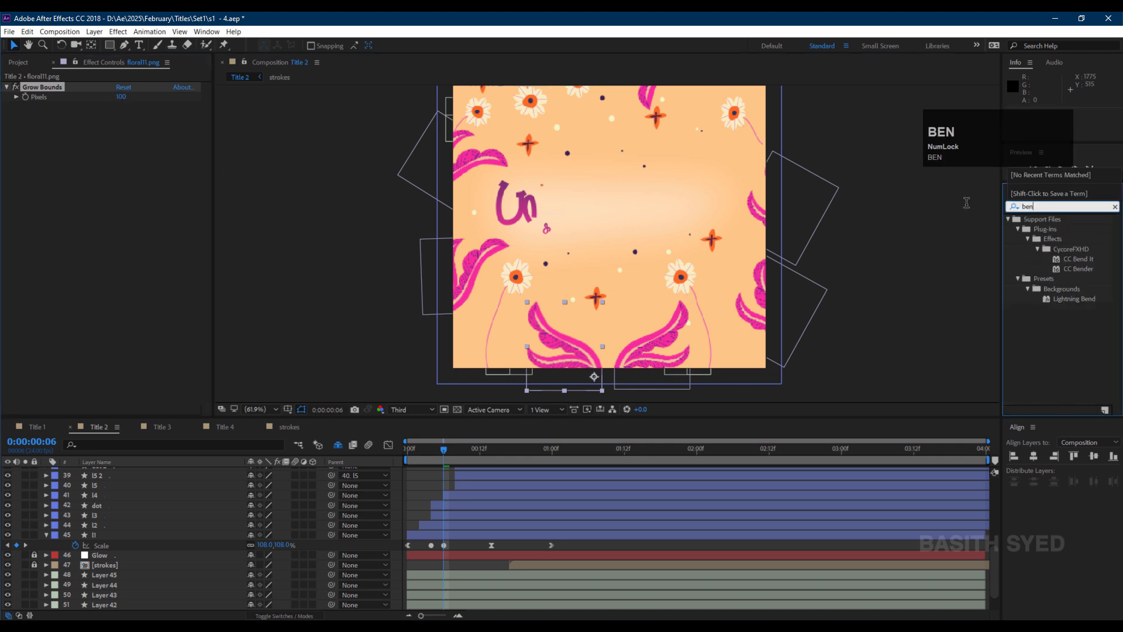
text(d it)
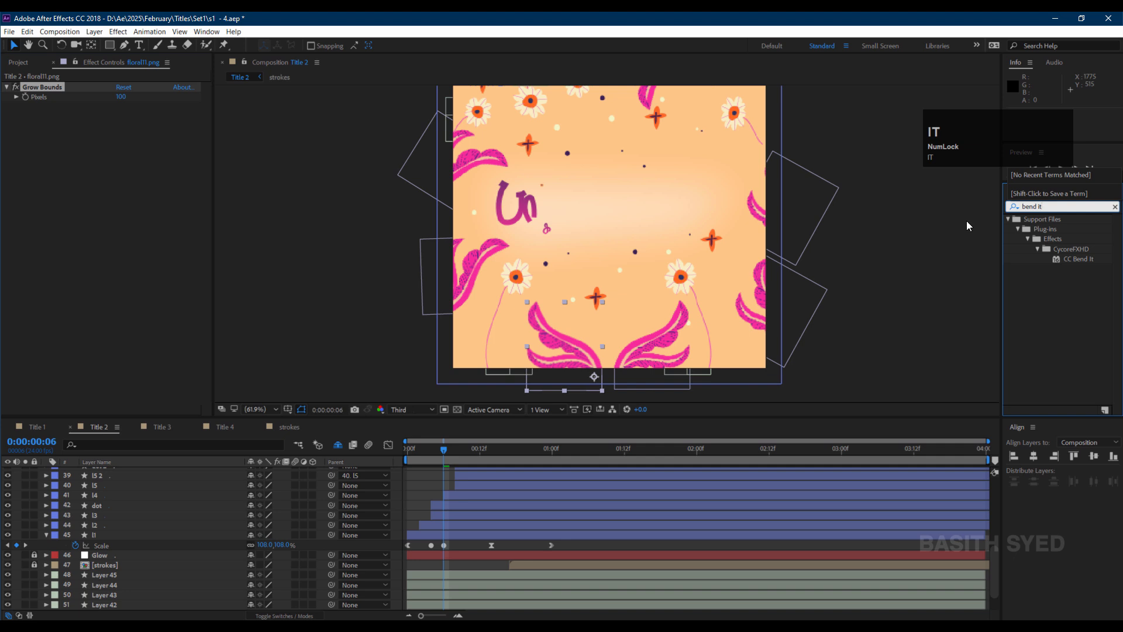
drag(1076, 259, 79, 162)
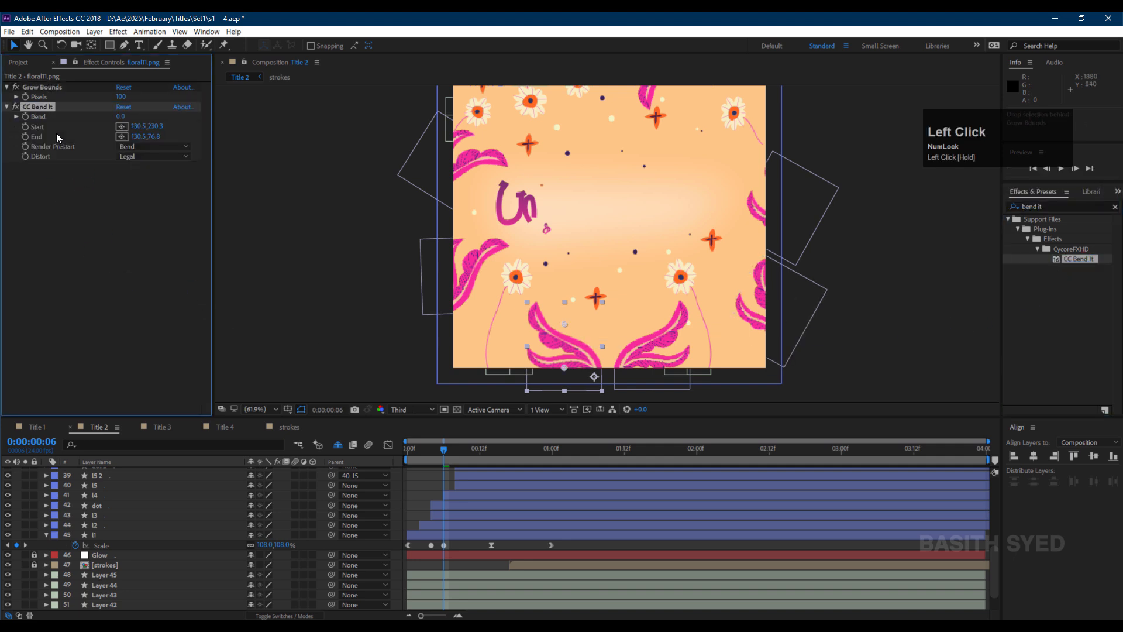
Add a toComp(value) expression to CC Bend It's Start property and paste it onto End.
alt+click(25, 127)
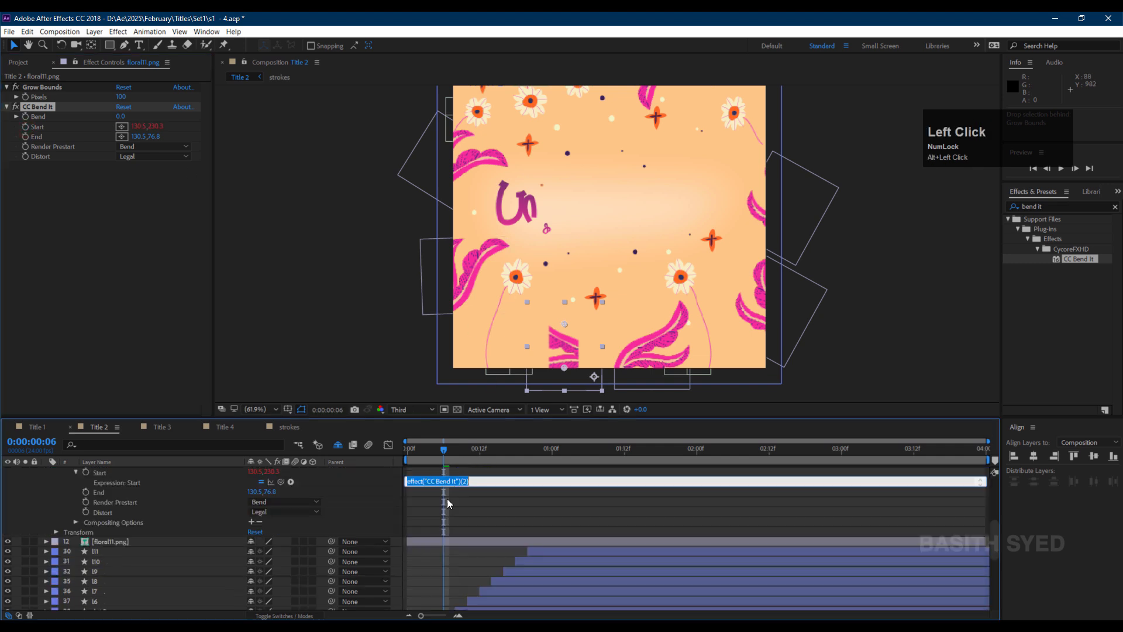
text(toC)
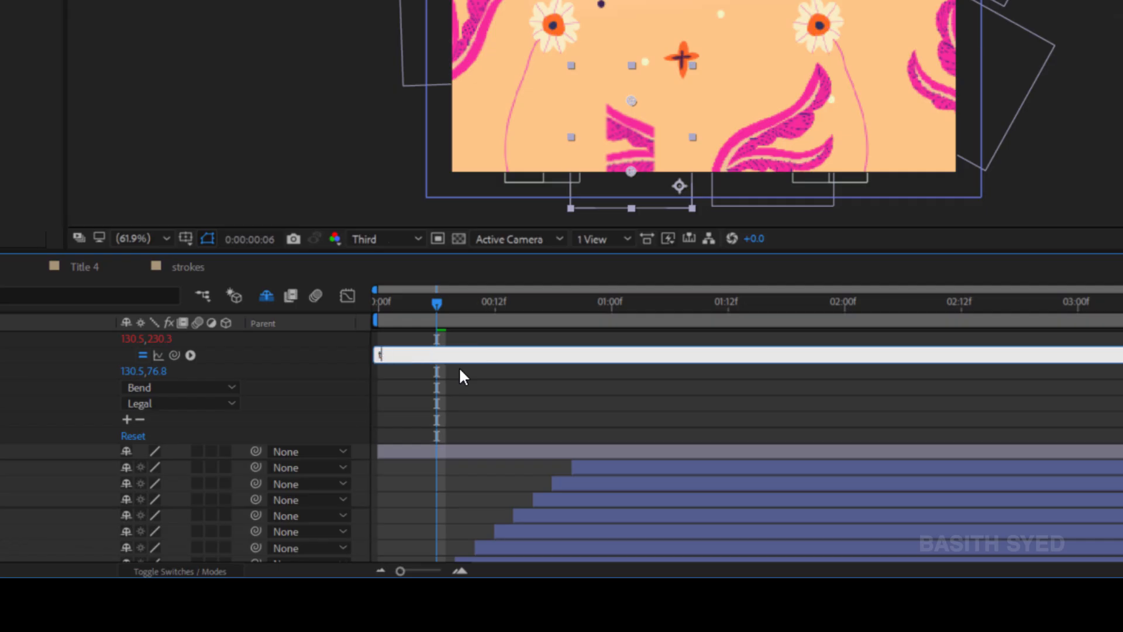
text(omp(value)
click(523, 307)
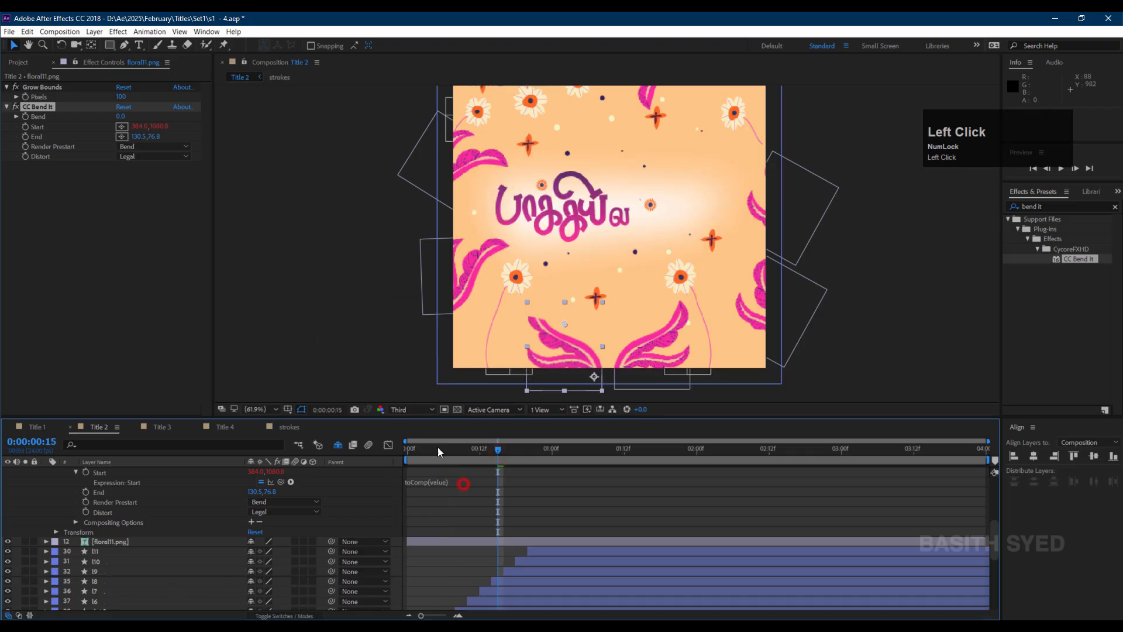
click(454, 483)
key(ctrl+c)
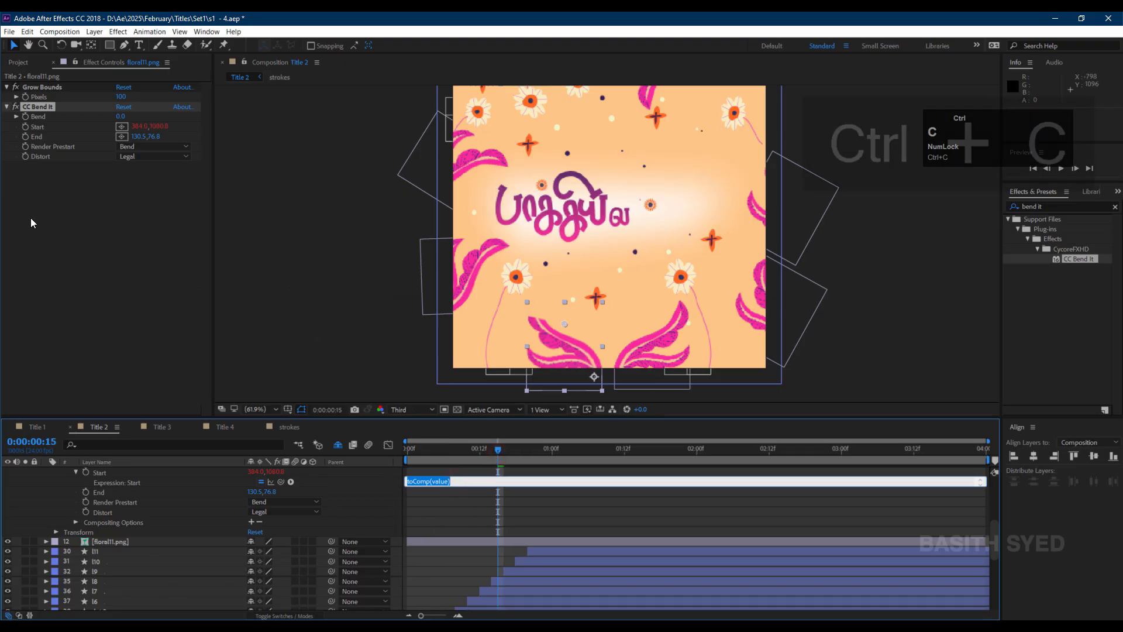
alt+click(26, 137)
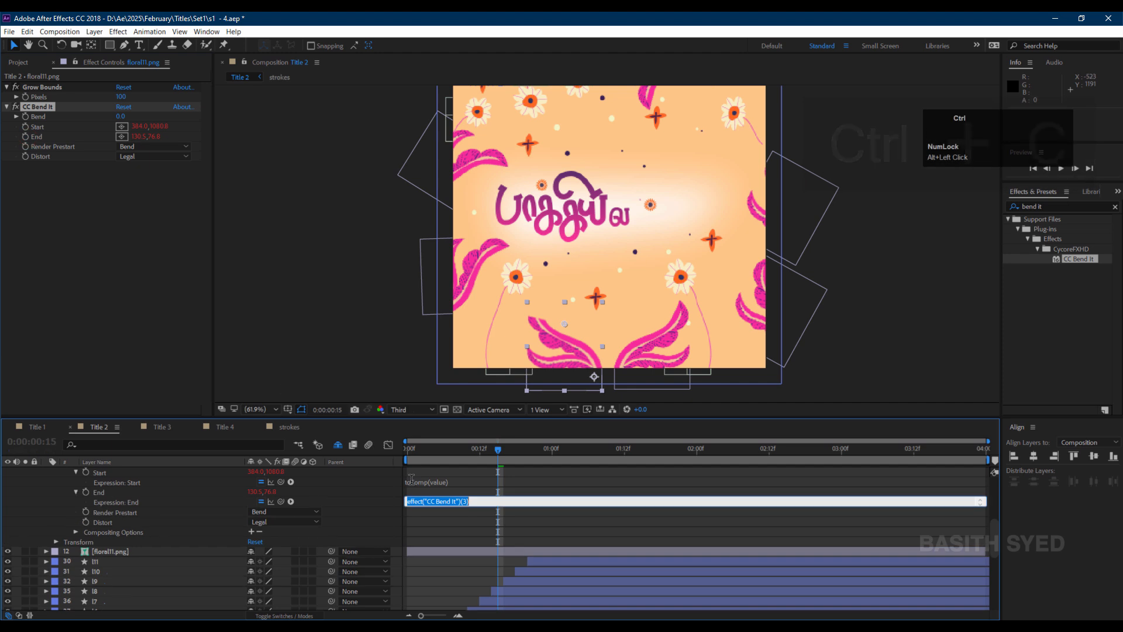
key(ctrl+v)
Reposition CC Bend It's Start and End points along the floral stem.
click(32, 106)
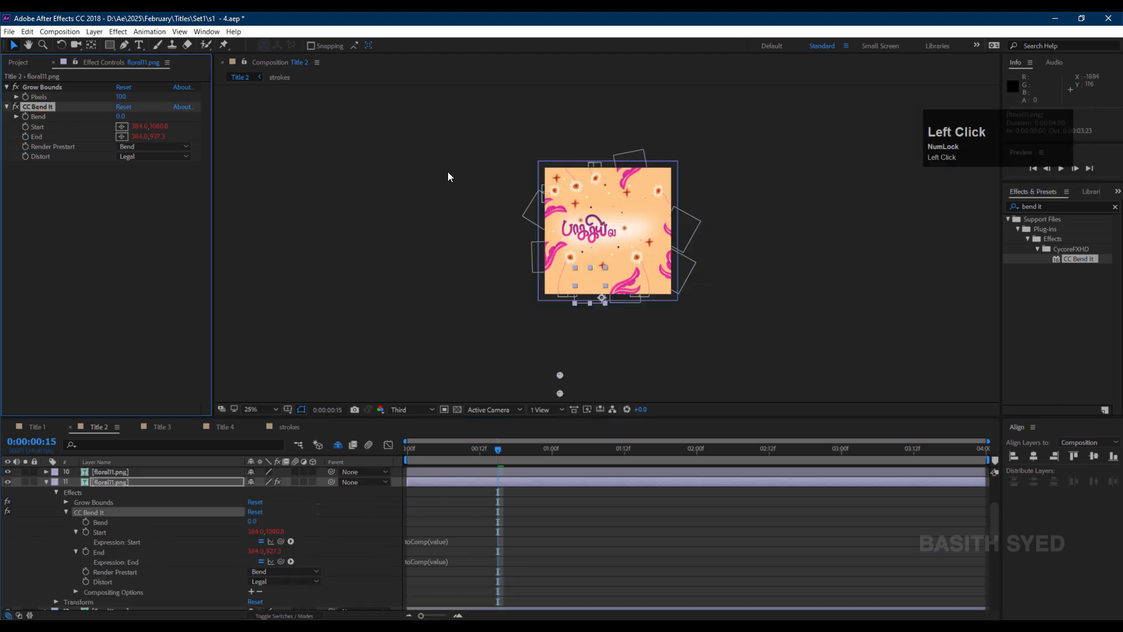
click(559, 374)
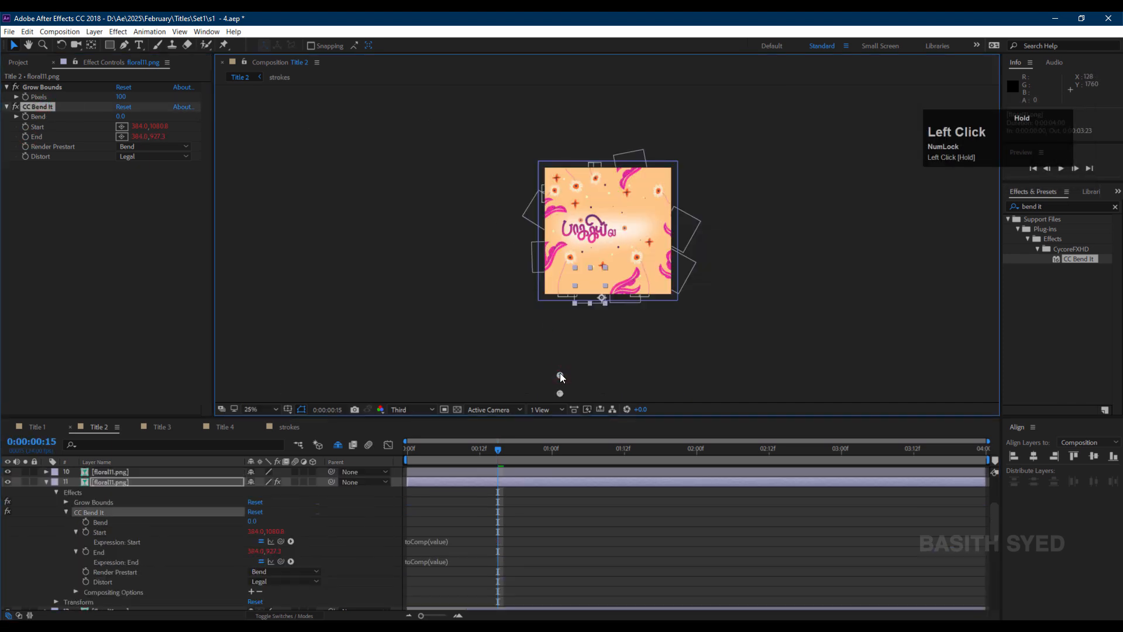
drag(559, 367, 597, 303)
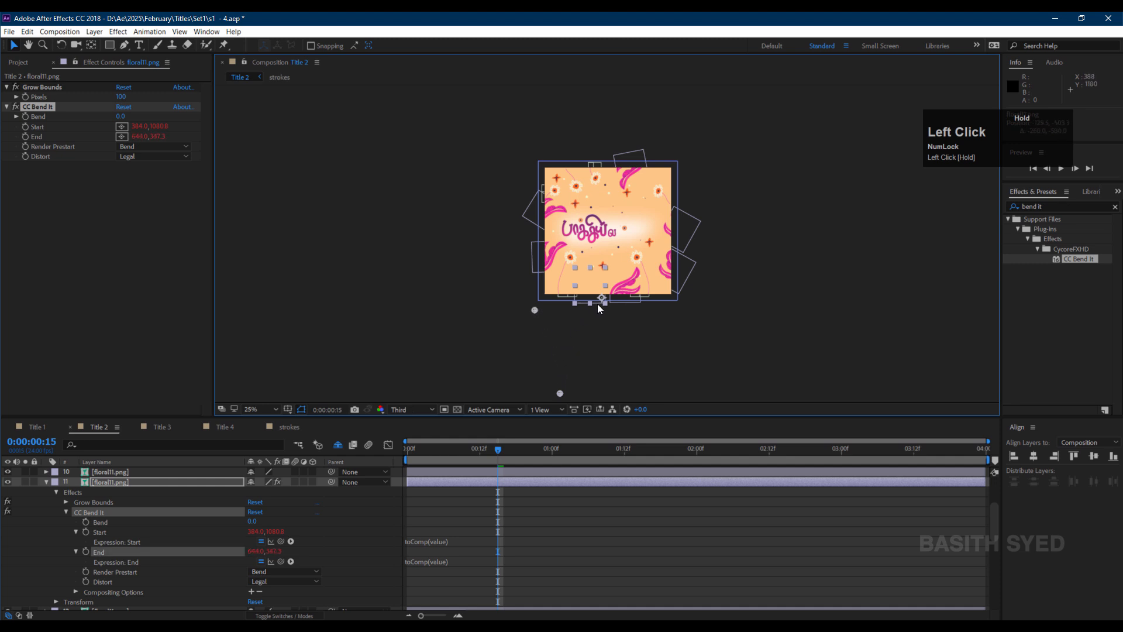
drag(515, 306, 564, 305)
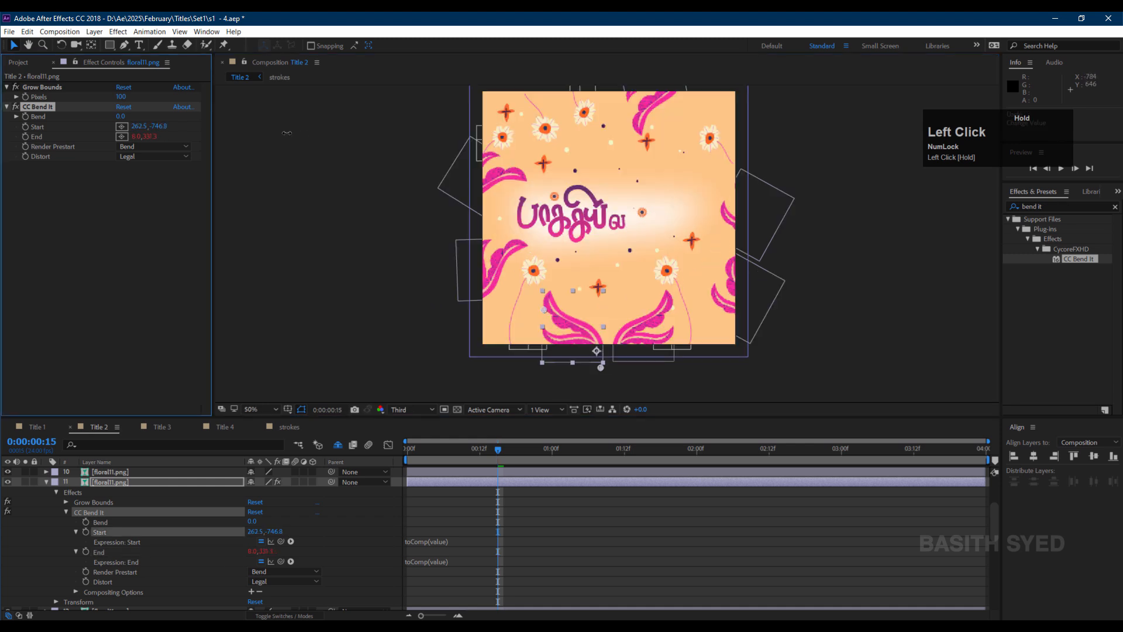
drag(285, 131, 366, 137)
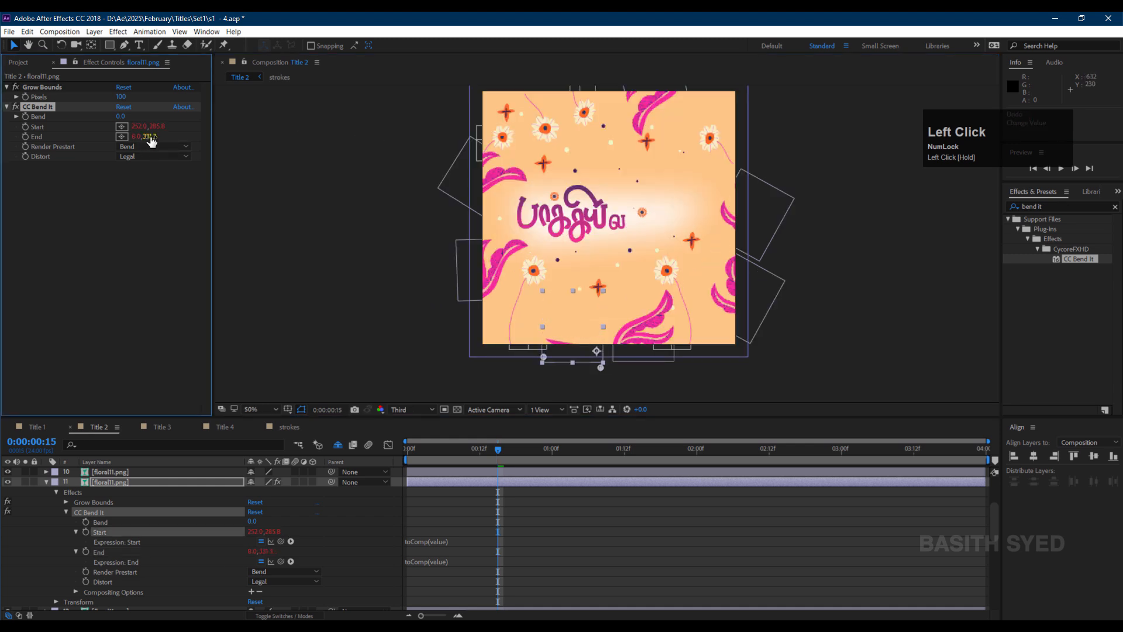
drag(152, 137, 293, 138)
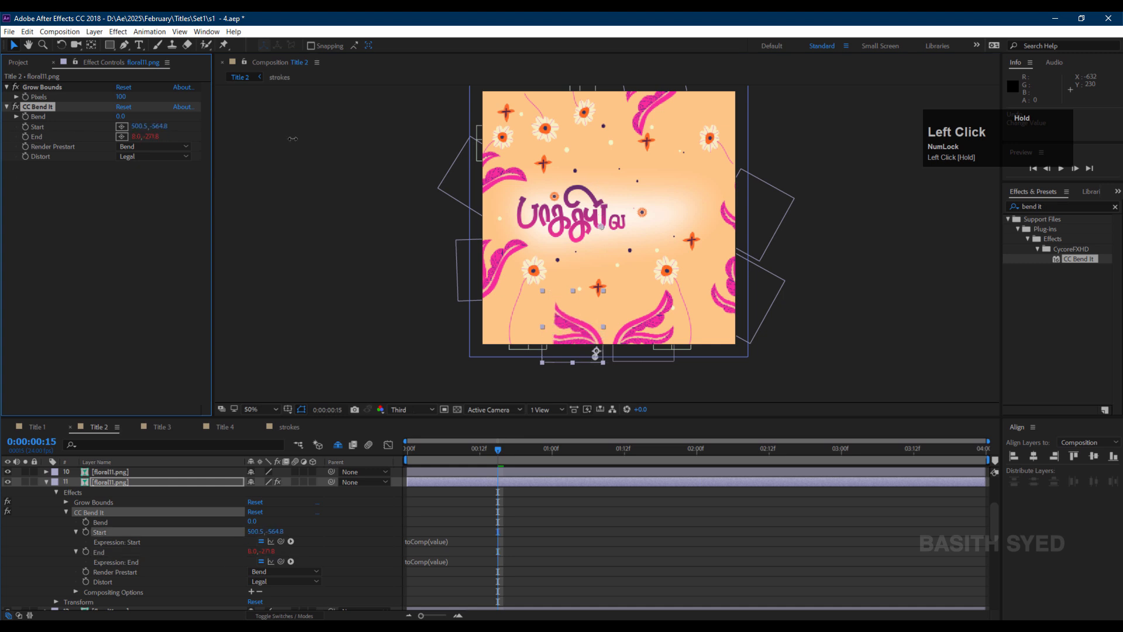
drag(137, 138, 18, 151)
Add a wiggle(5,25) expression to the Bend property.
alt+click(26, 116)
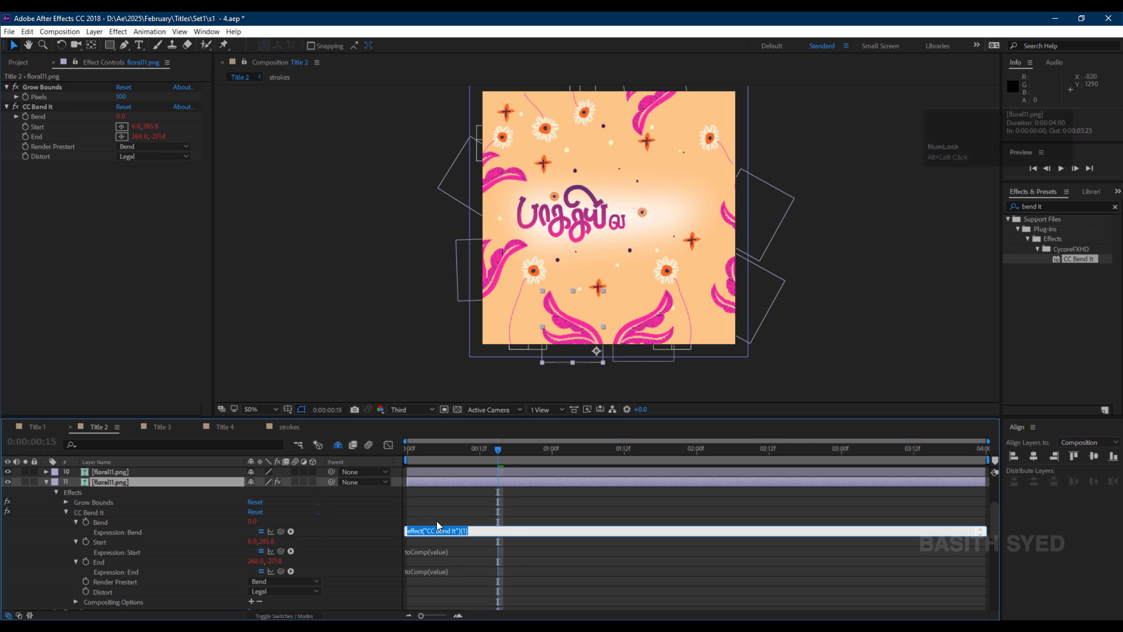
text(wig)
text(gle(5,)
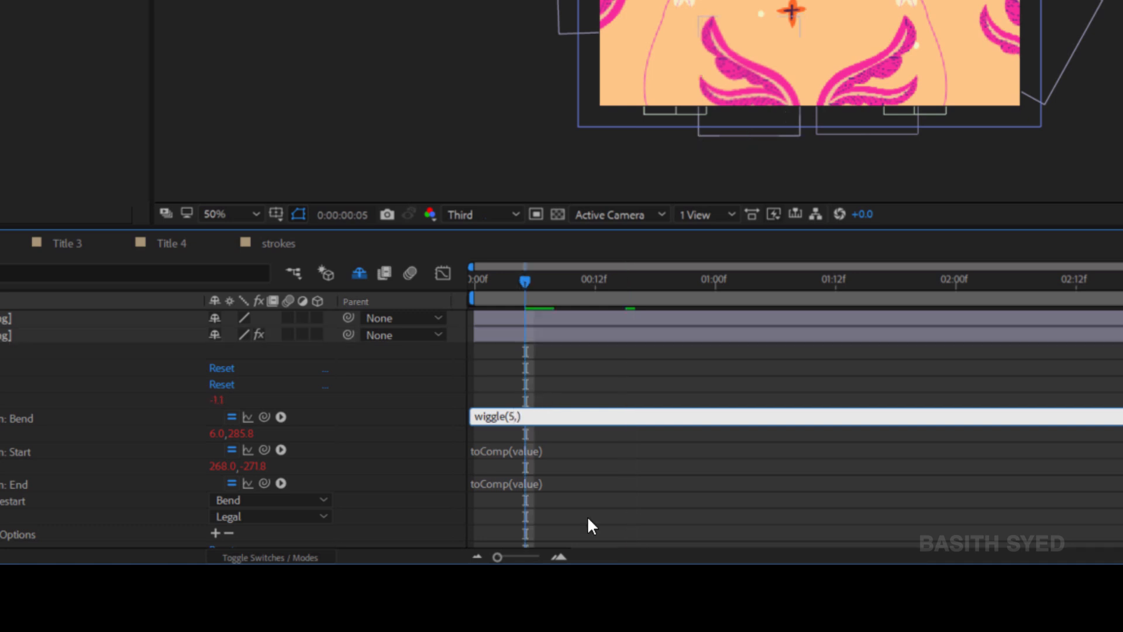
text(,25)
click(579, 376)
Pre-compose the floral layer, moving all attributes into the new composition.
right_click(130, 481)
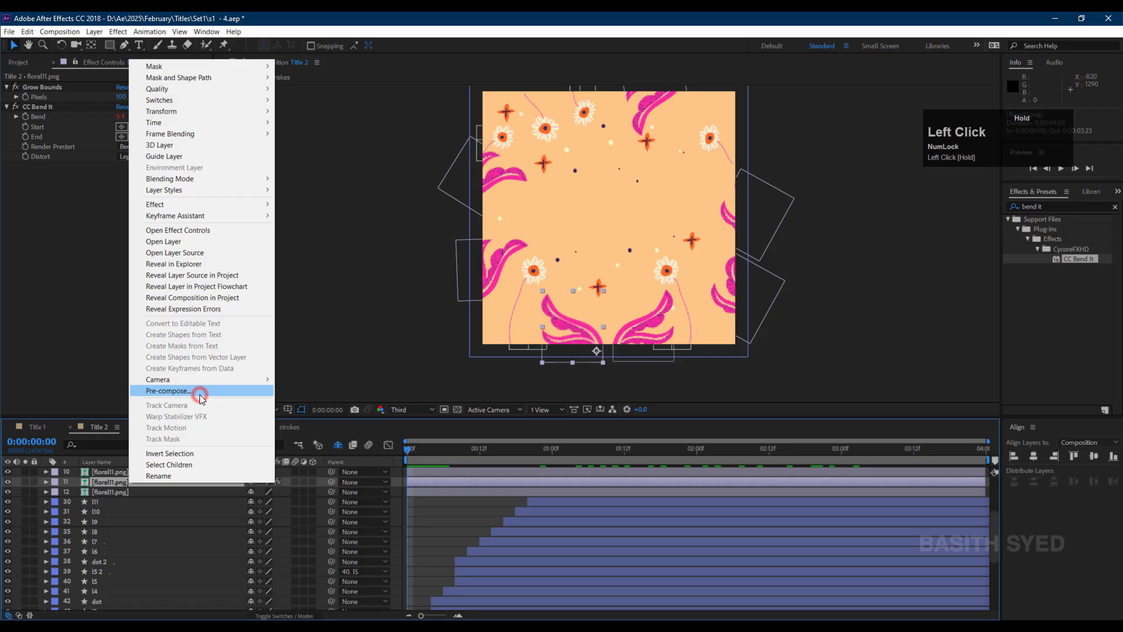
click(201, 390)
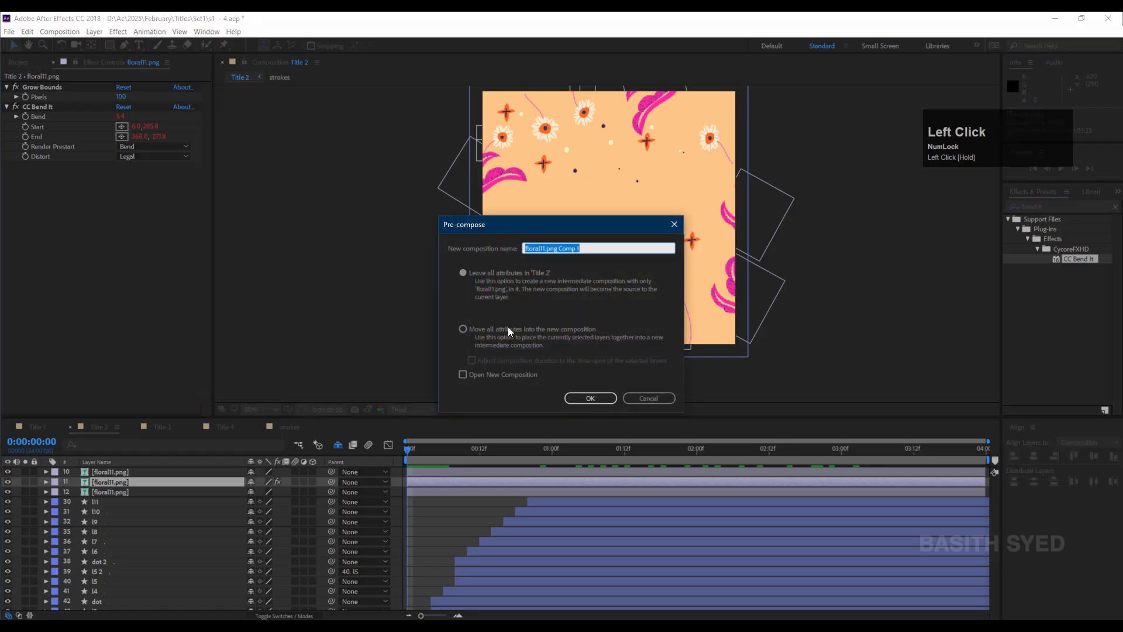
click(506, 329)
click(603, 398)
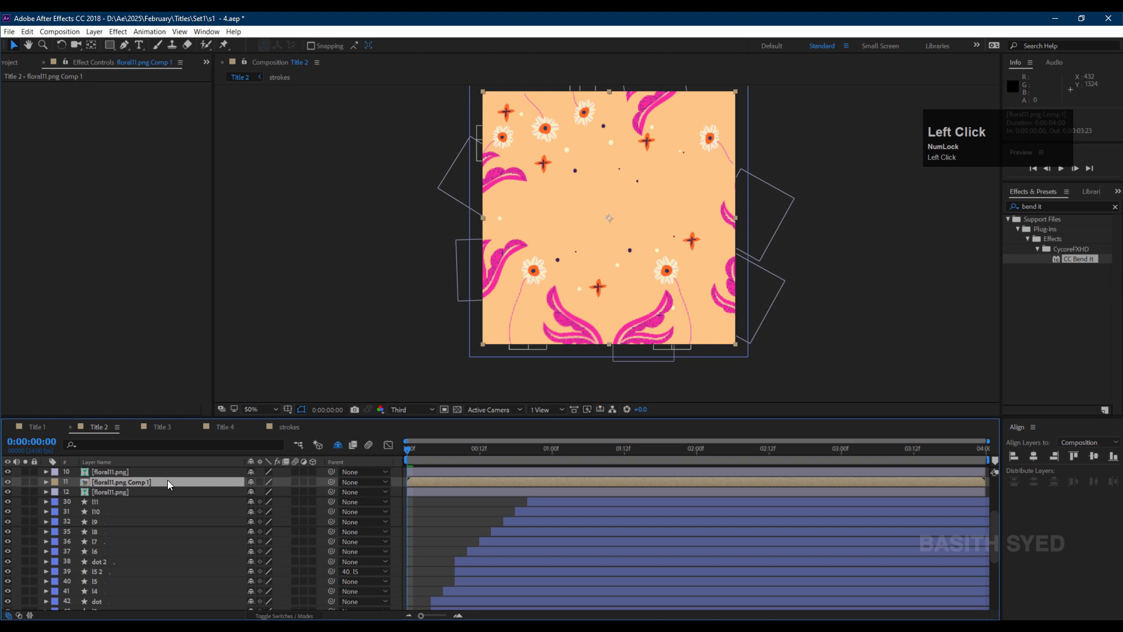
Duplicate the precomposed floral layer and flip the copy horizontally.
key(ctrl+d)
right_click(175, 482)
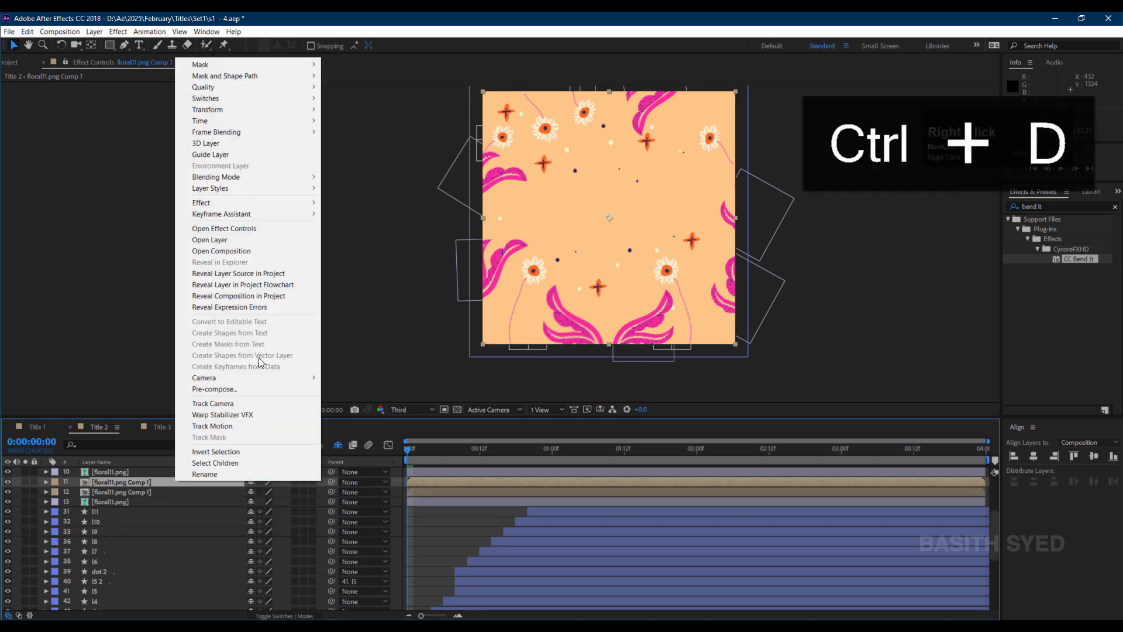
mouse_move(280, 109)
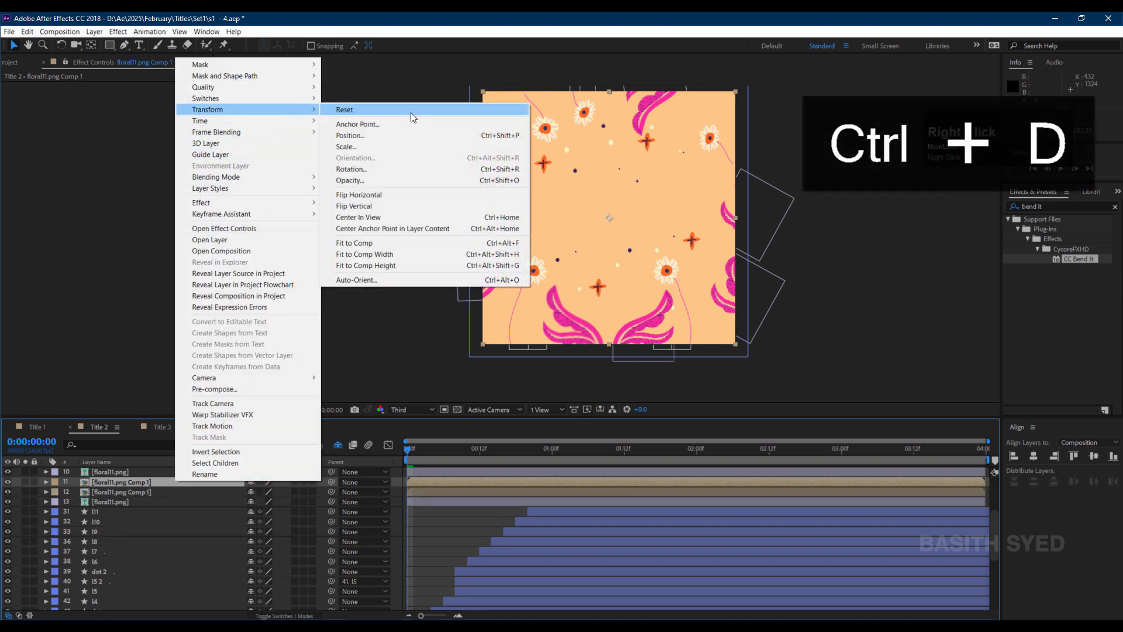
click(401, 194)
click(261, 510)
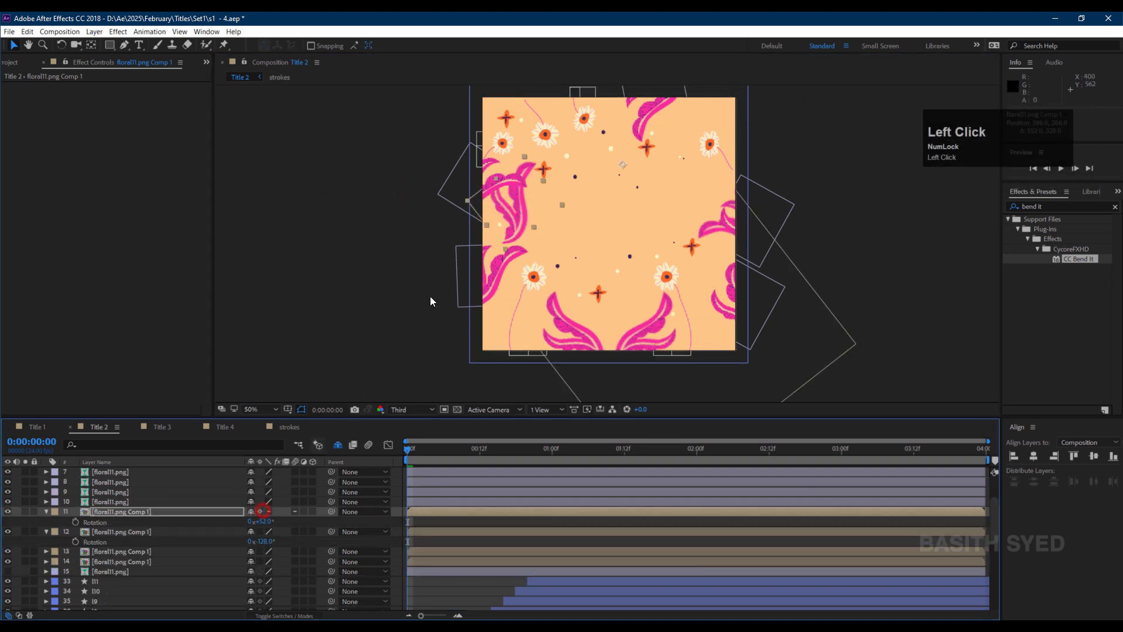
drag(432, 454, 407, 448)
click(147, 512)
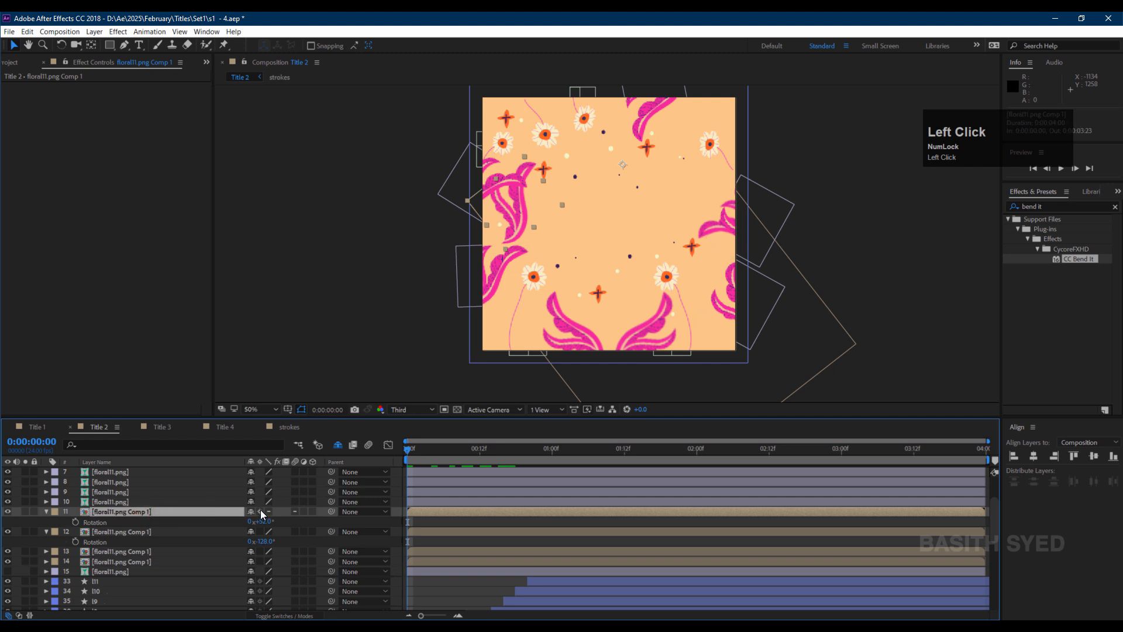
Move the flipped floral copy's anchor point to the base of its stem.
drag(512, 214, 570, 165)
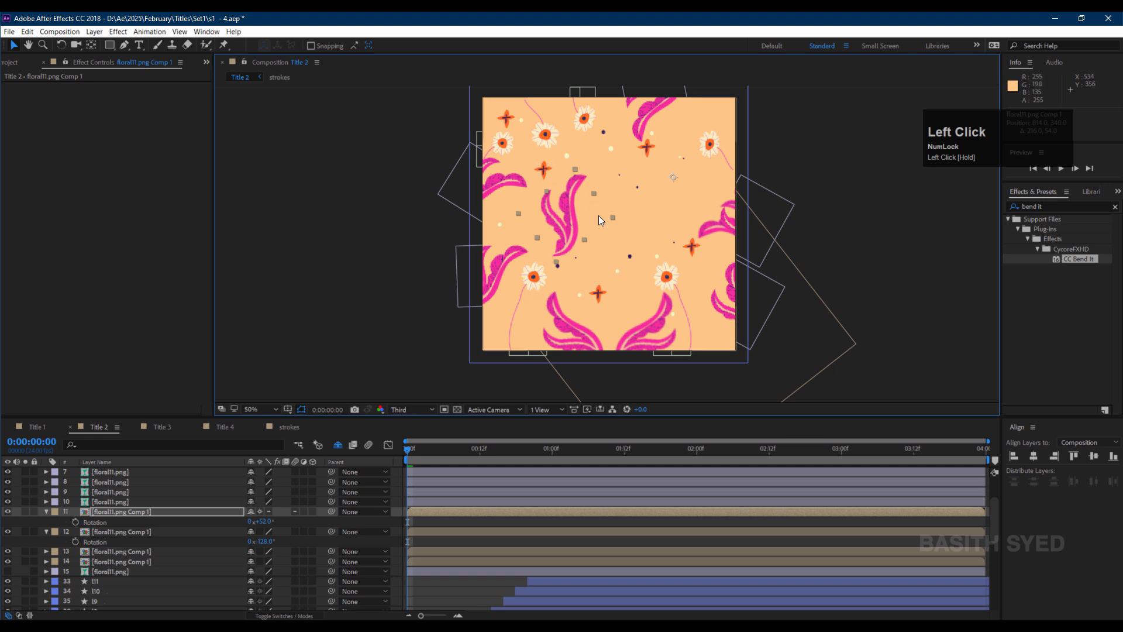
key(ctrl+z)
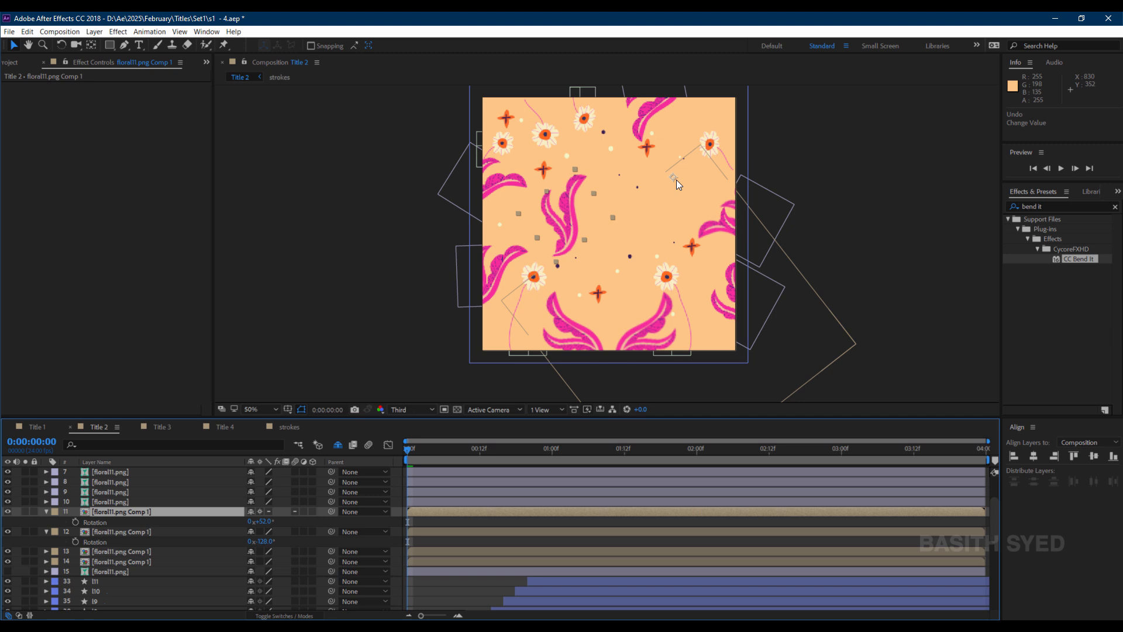
key(y)
drag(675, 177, 570, 217)
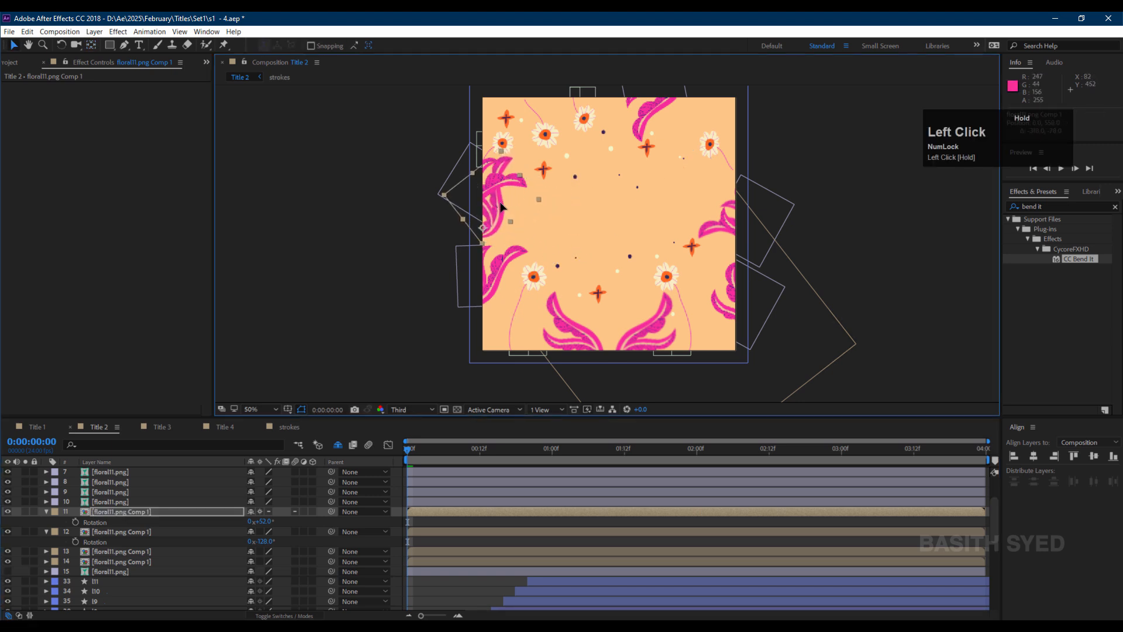
Rotate the flipped floral copy and place it along the left edge of the frame.
key(r)
key(r)
drag(264, 521, 298, 521)
drag(531, 222, 639, 202)
Duplicate the floral layer, rotate the duplicate and place it at the right edge.
key(ctrl+d)
key(r)
drag(264, 521, 198, 522)
drag(591, 182, 740, 308)
Duplicate another floral copy, rotate it and position it along the top edge.
click(147, 512)
key(ctrl+d)
key(r)
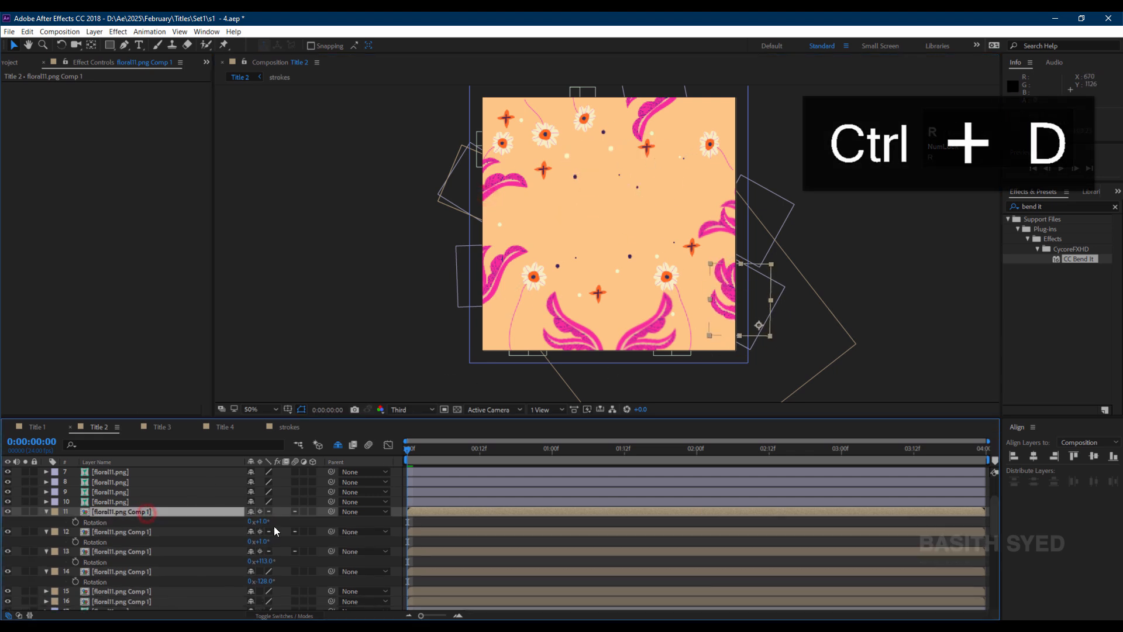
drag(264, 521, 193, 521)
drag(751, 345, 659, 84)
drag(263, 521, 289, 521)
drag(625, 132, 642, 130)
Open the floral precomposition and change the Bend expression to wiggle(3,5).
click(140, 503)
scroll(129, 529, up, 2)
shift+click(128, 523)
click(8, 523)
double_click(137, 570)
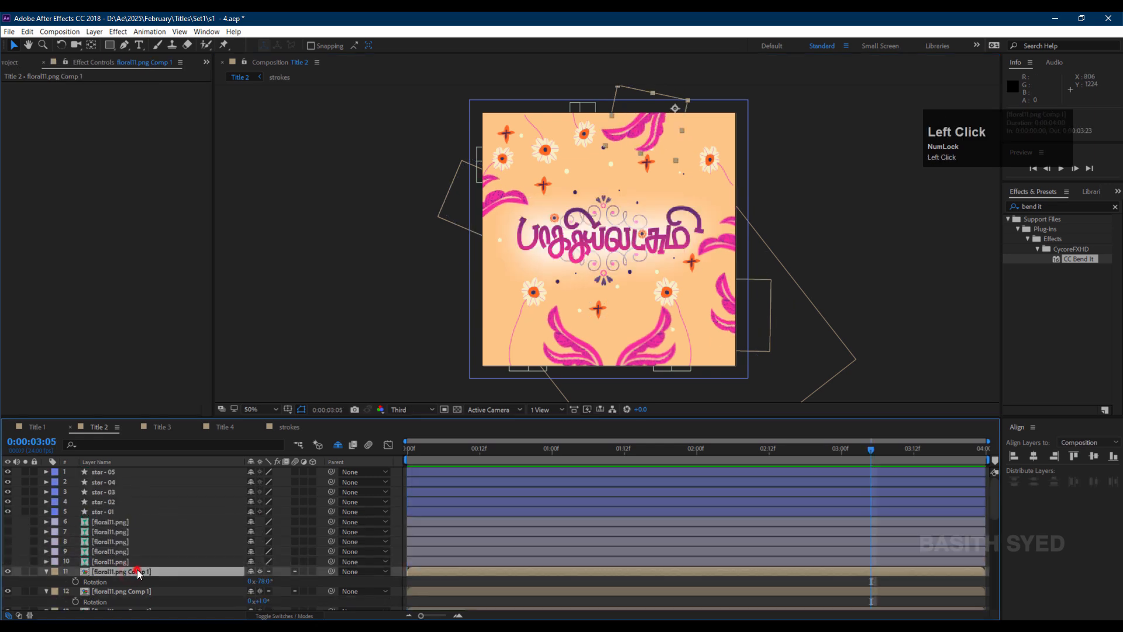
click(110, 472)
key(e)
key(e)
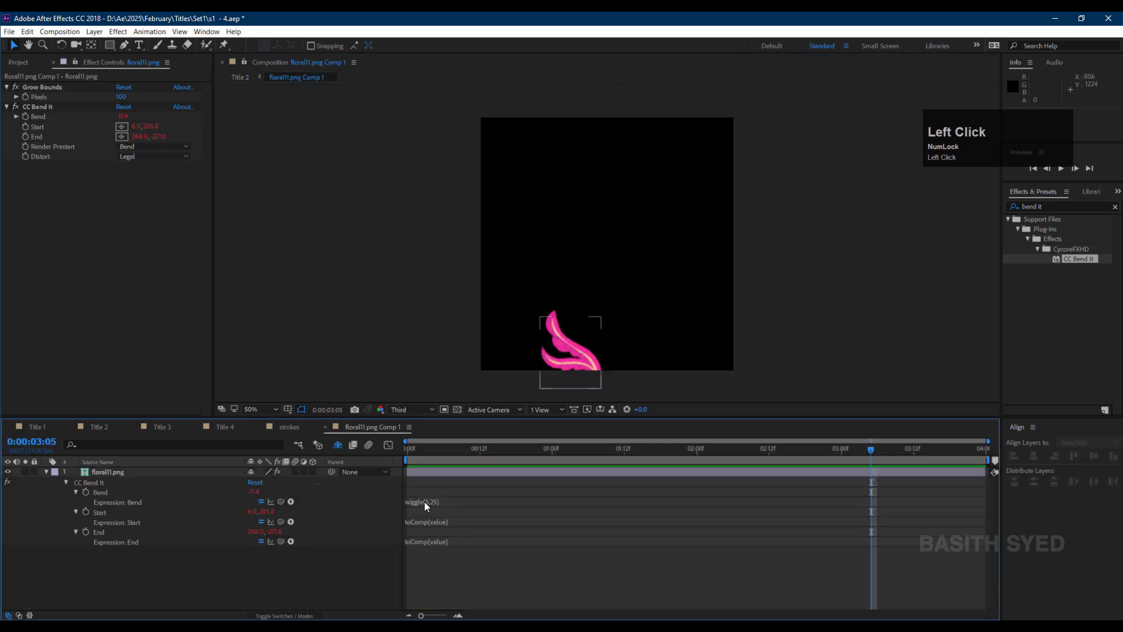
click(418, 502)
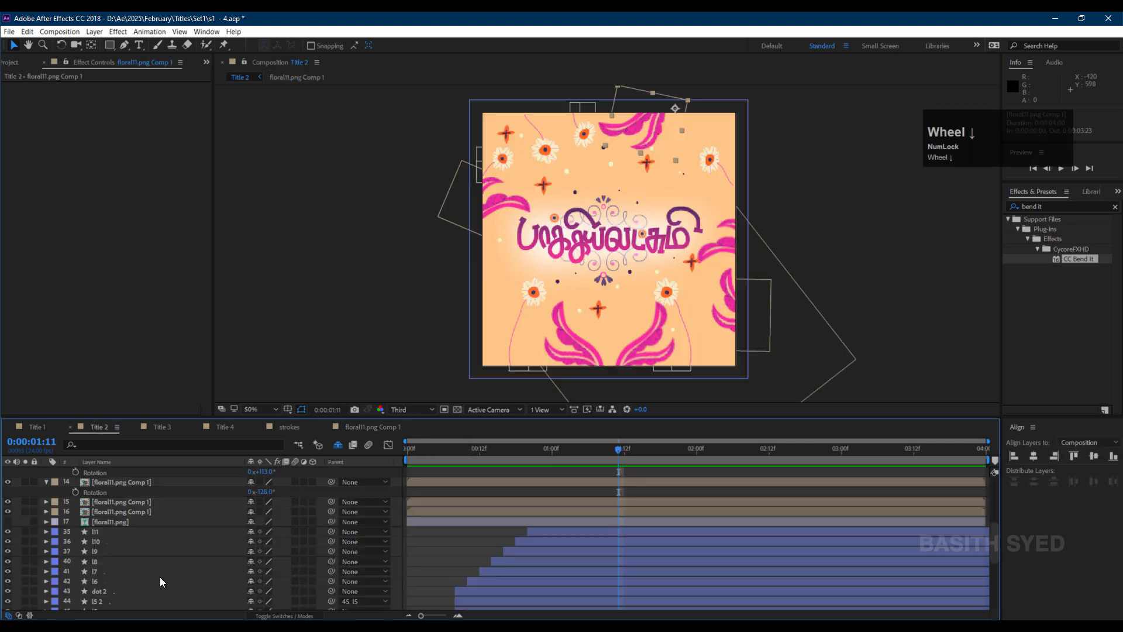
Add a wiggle(1,8) expression to Layer 41's Rotation at the start of the timeline.
scroll(160, 577, down, 3)
click(125, 583)
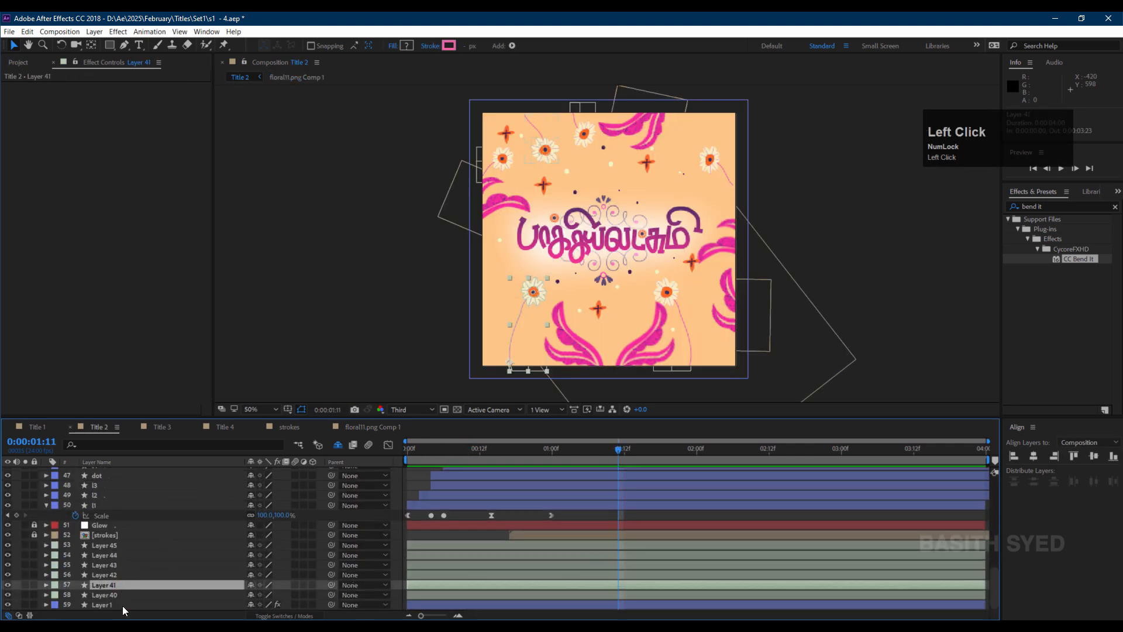
key(r)
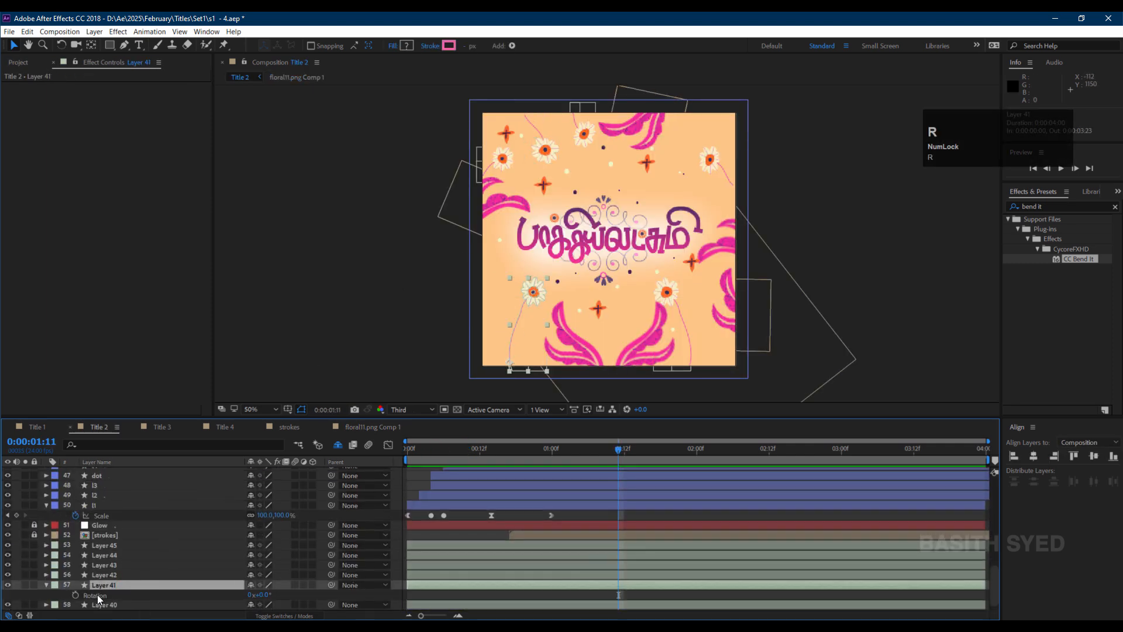
drag(476, 447, 408, 448)
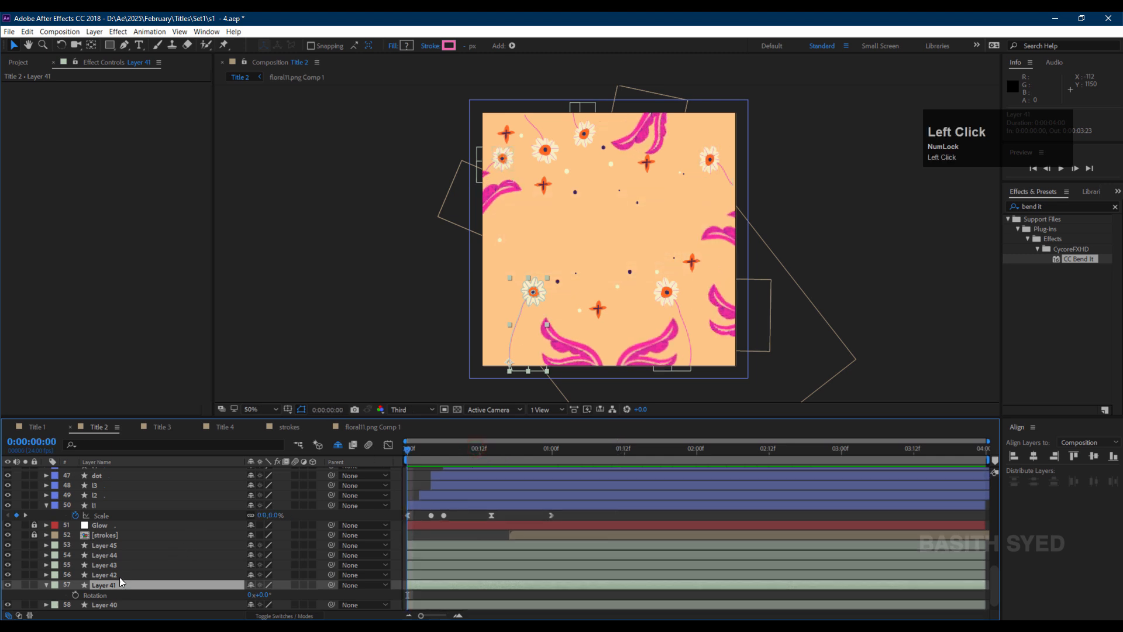
alt+click(76, 594)
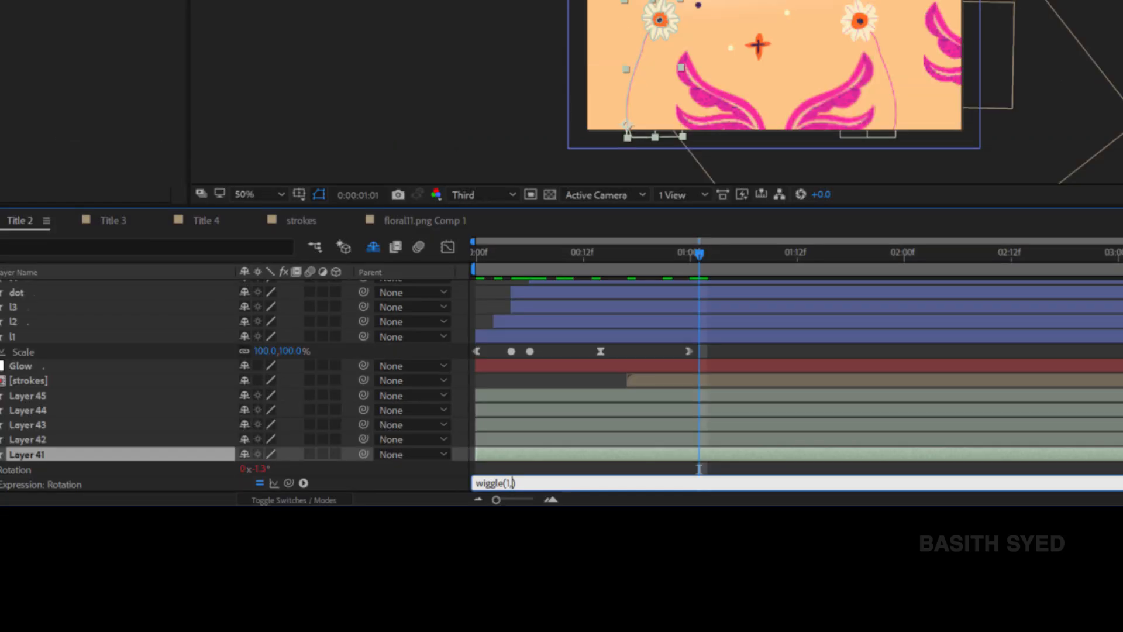
text(8)
Copy Layer 41's rotation expression onto Layers 42 to 45 and preview the animation.
key(space)
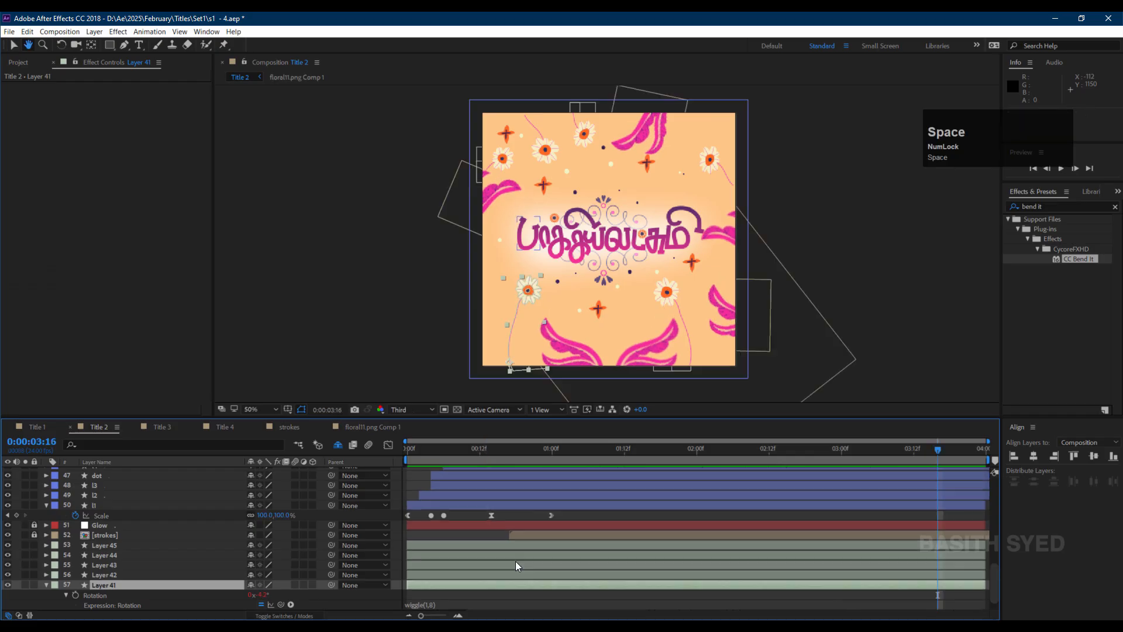
right_click(105, 594)
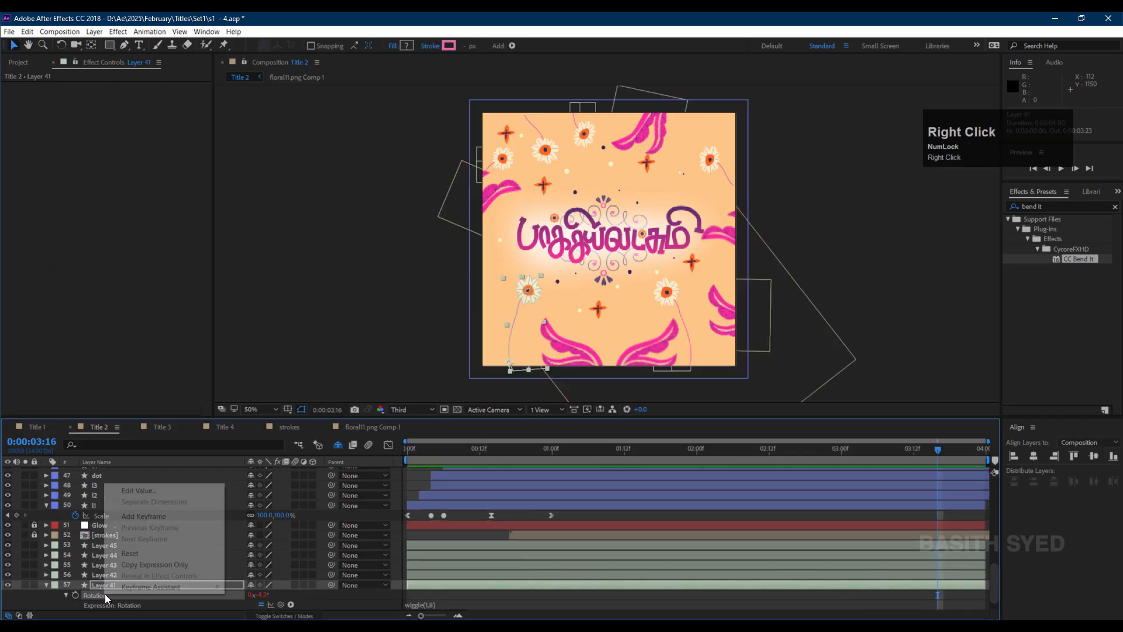
click(154, 563)
click(118, 575)
shift+click(120, 544)
key(ctrl+v)
drag(421, 450, 375, 452)
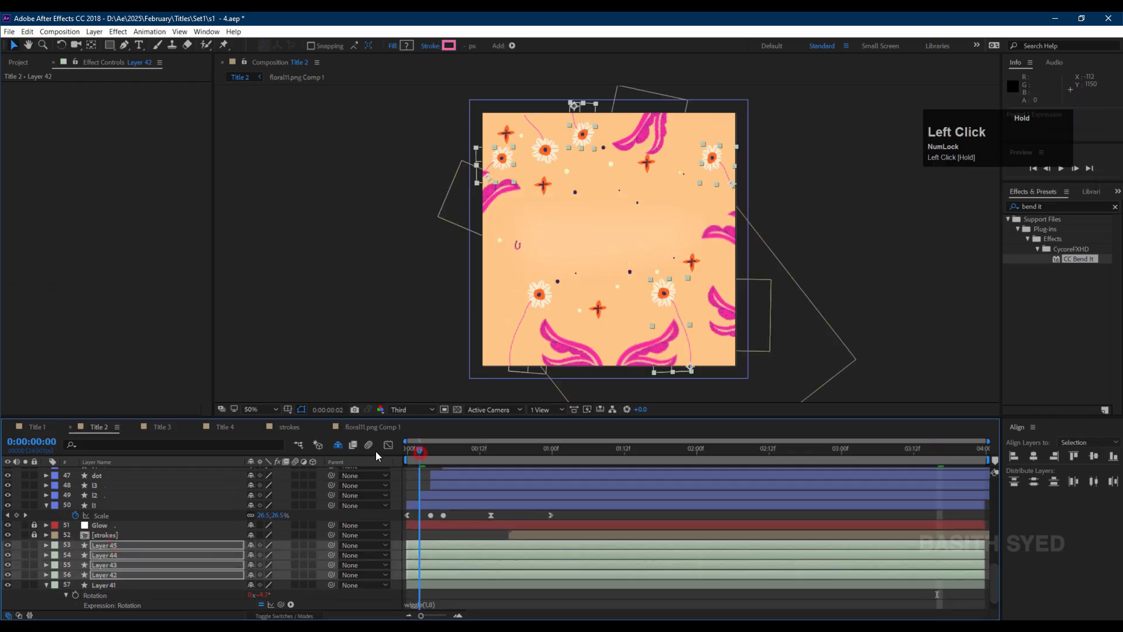
key(space)
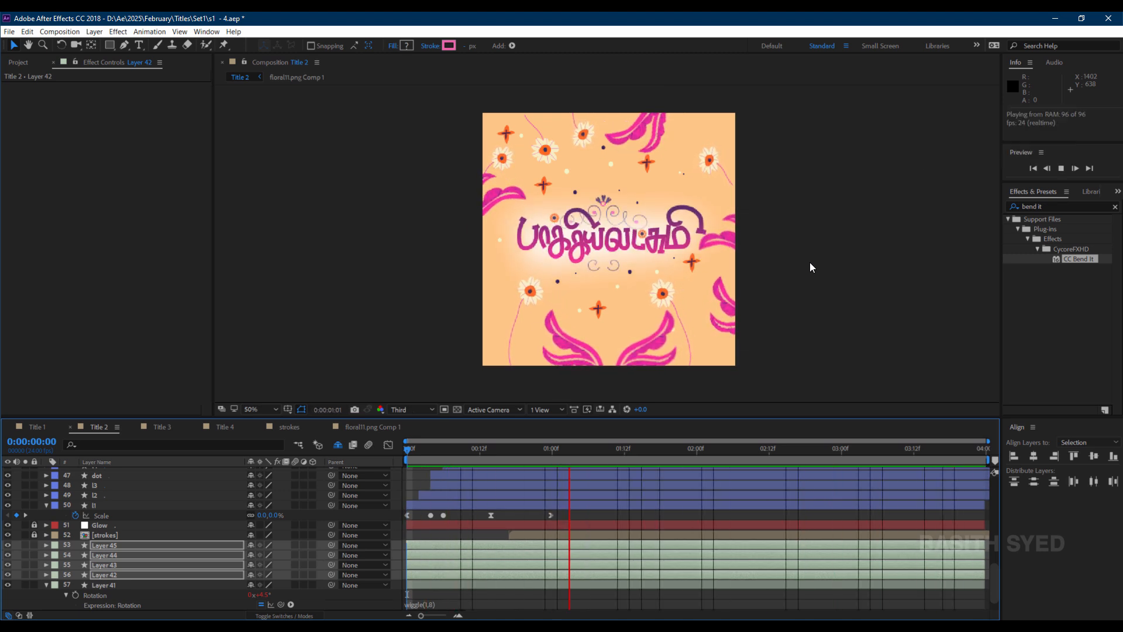
In Title 3, apply the Stroke effect to layer l1.
click(162, 427)
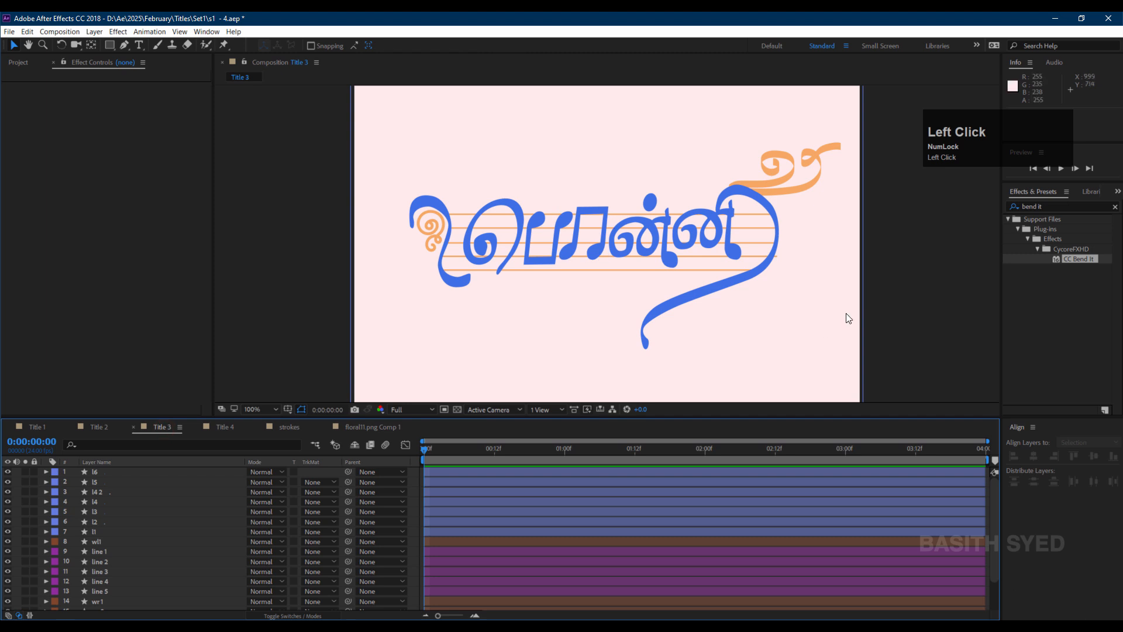
click(162, 531)
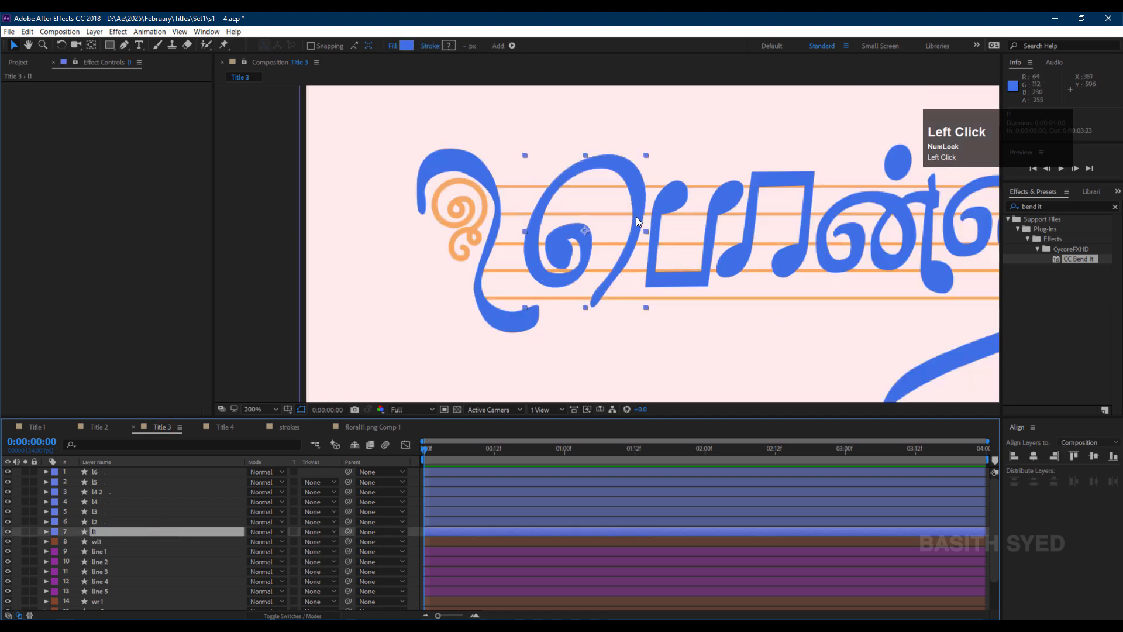
scroll(638, 221, down, 2)
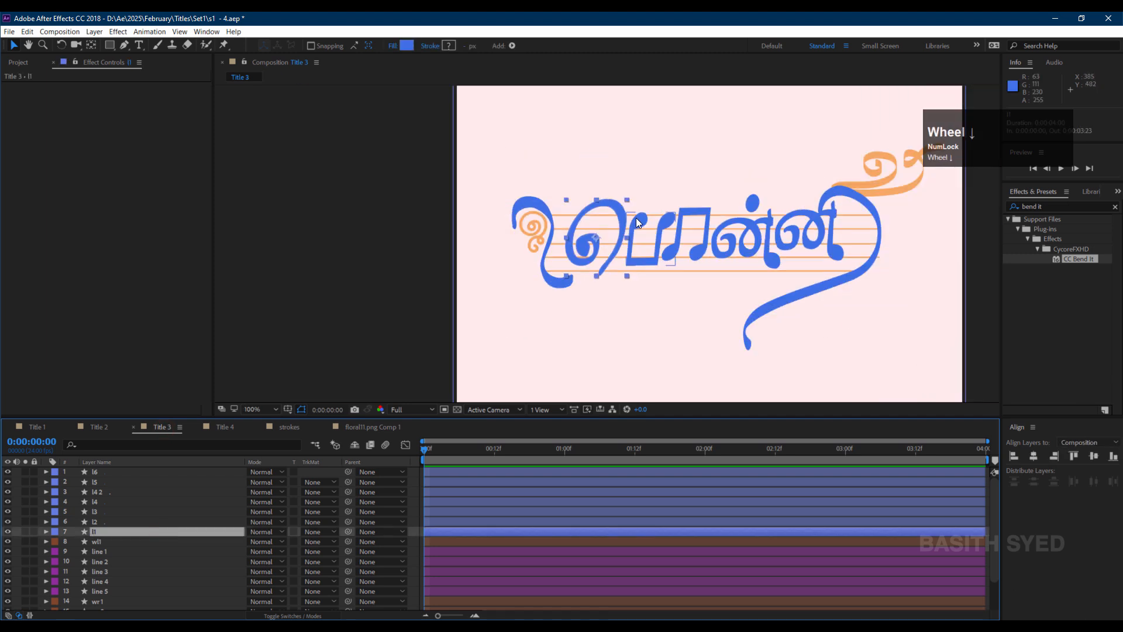
key(shift+slash)
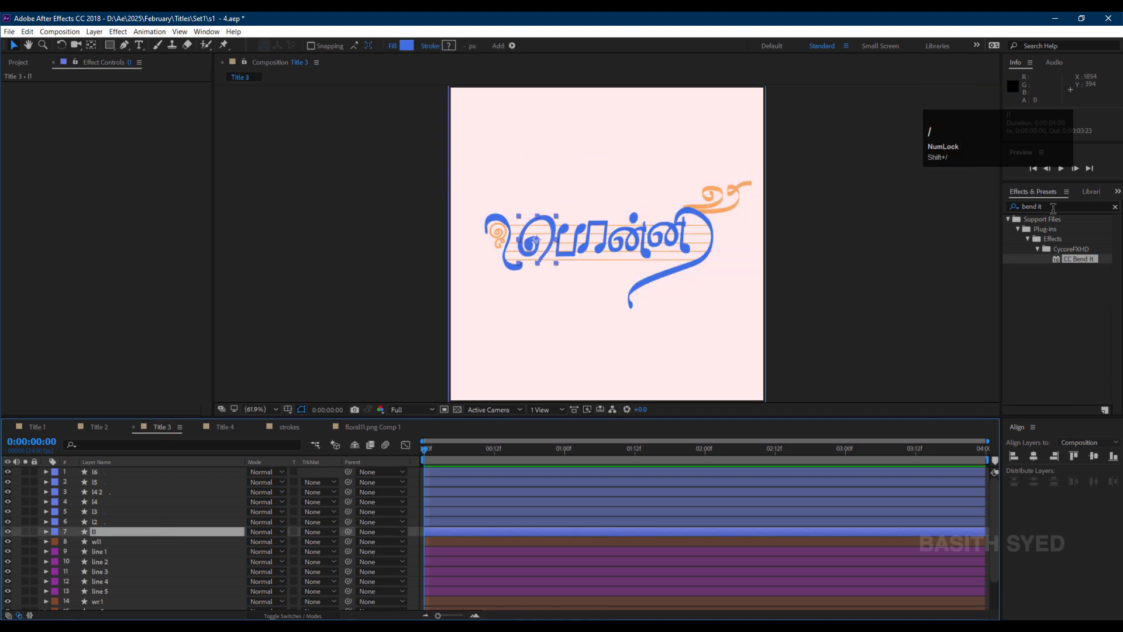
click(1053, 208)
text(stroke)
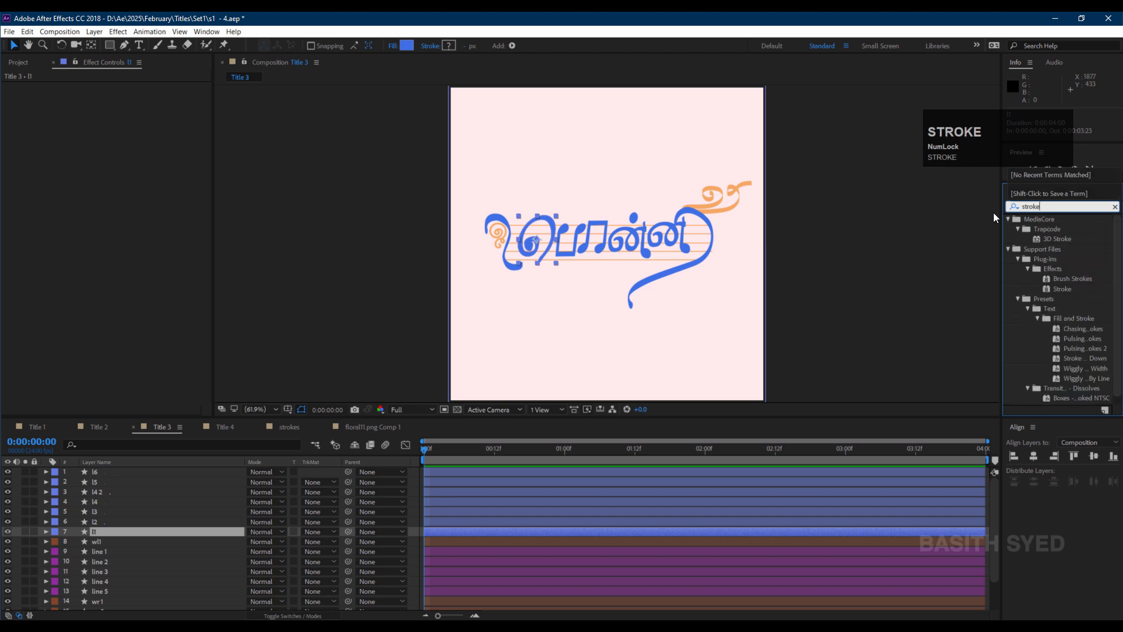
click(1055, 289)
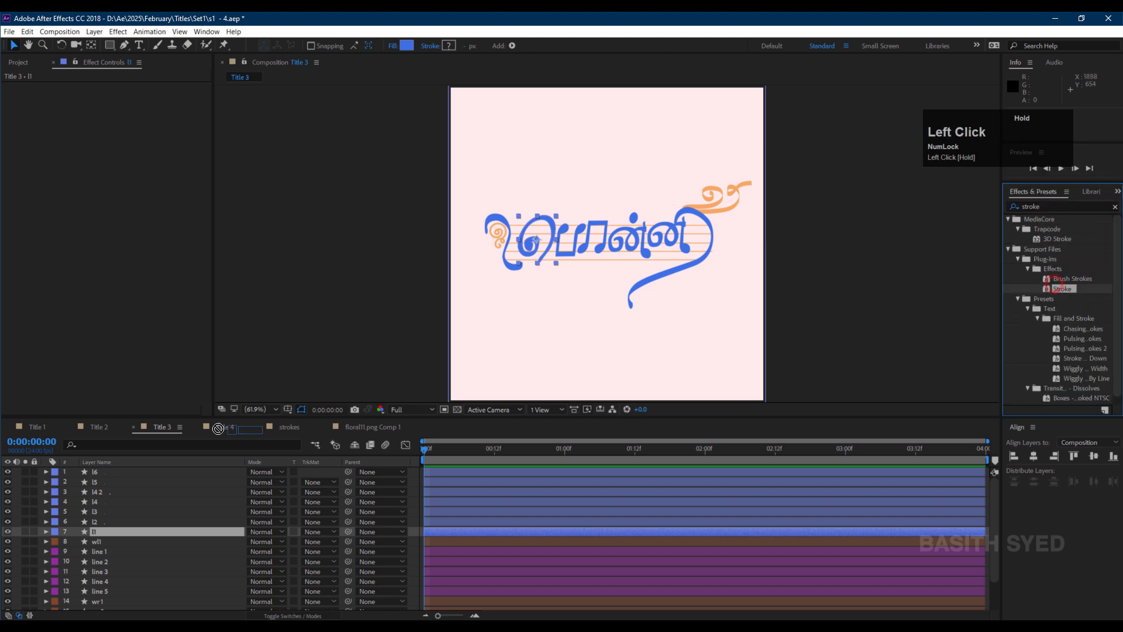
drag(217, 428, 119, 534)
Draw a mask path with the Pen tool tracing the spiral curl of the first letter.
scroll(479, 215, up, 6)
key(g)
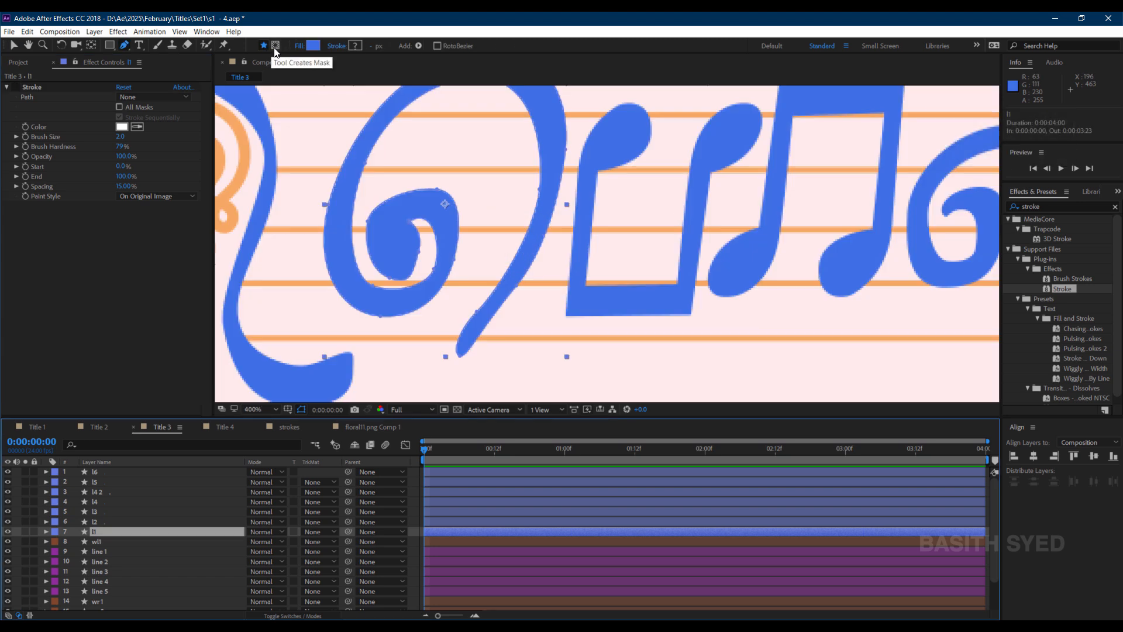
click(276, 46)
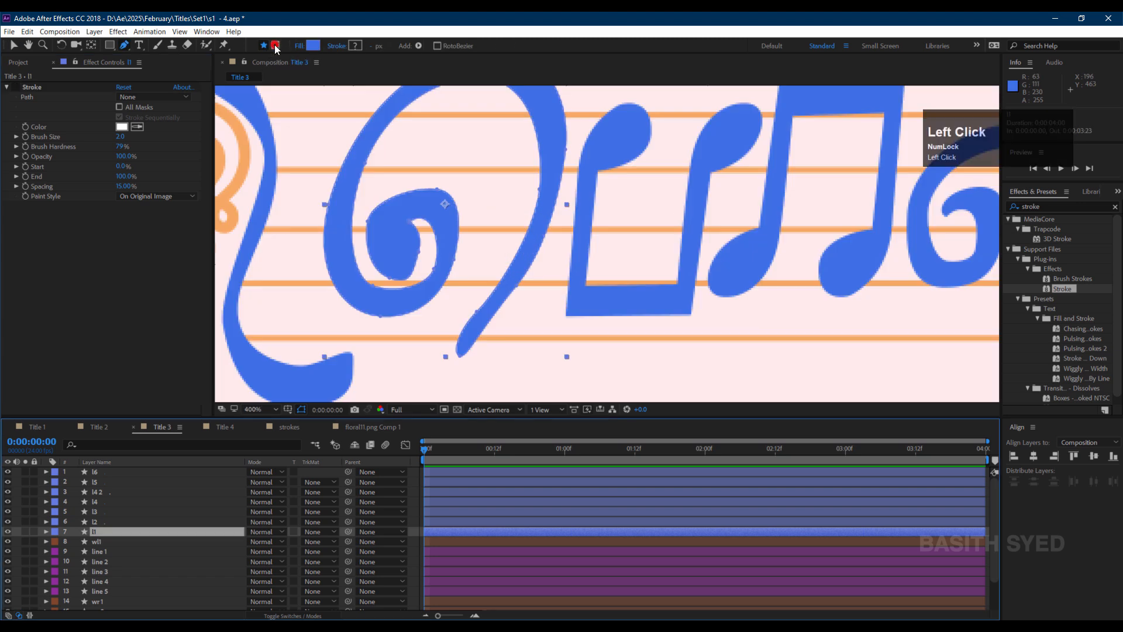
click(402, 264)
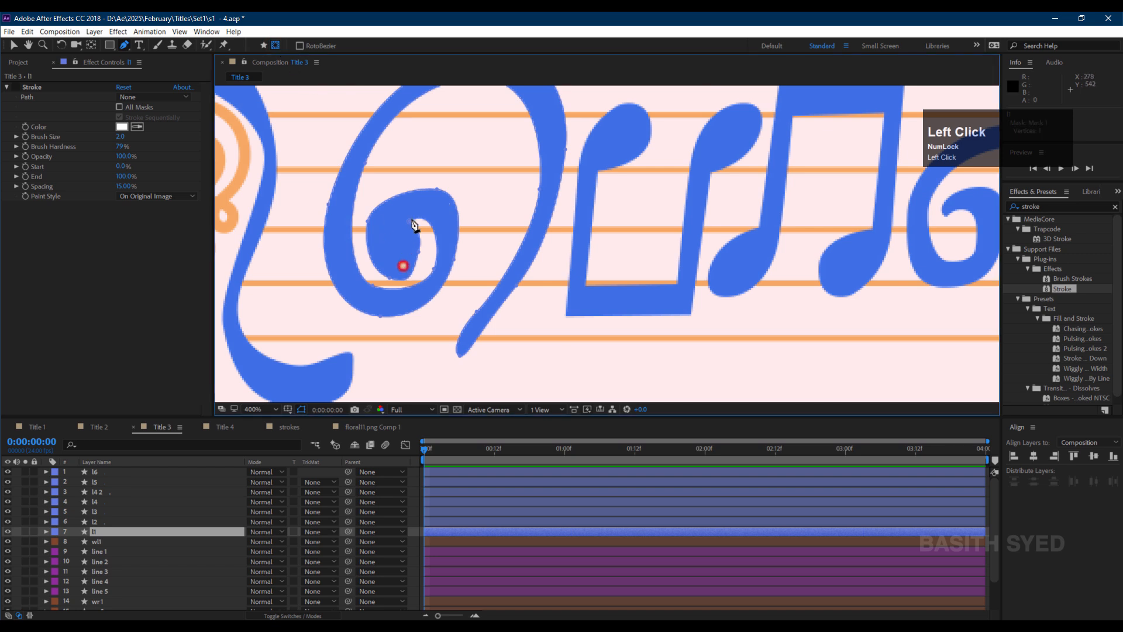
click(414, 199)
drag(444, 255, 441, 274)
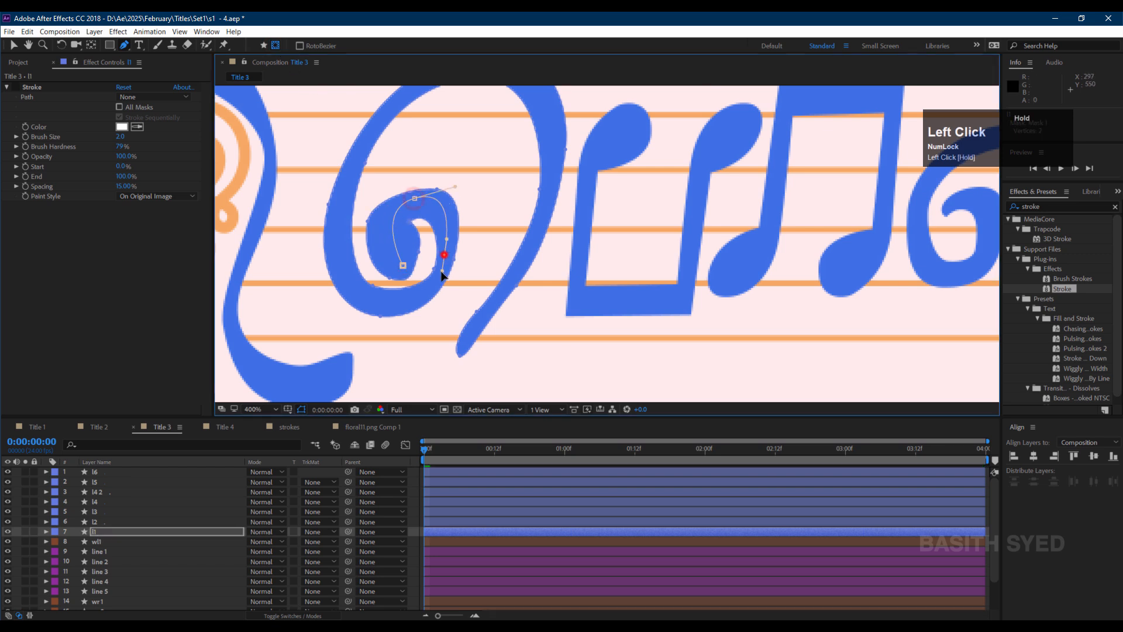
drag(380, 303, 332, 296)
mouse_move(347, 175)
mouse_down()
mouse_move(363, 142)
mouse_move(354, 264)
mouse_up()
key(space)
drag(424, 196, 494, 179)
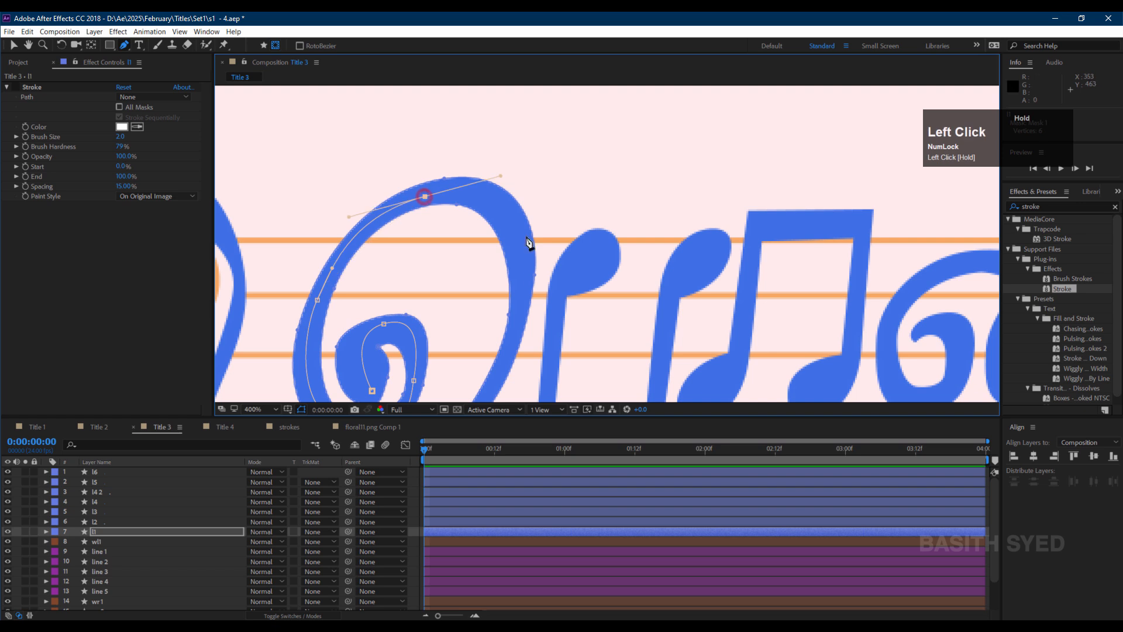
key(space)
drag(521, 284, 572, 148)
drag(531, 226, 514, 251)
click(475, 294)
Set the Stroke path to Mask 1, paint style to Reveal Original Image and brush size to about 20.
click(144, 98)
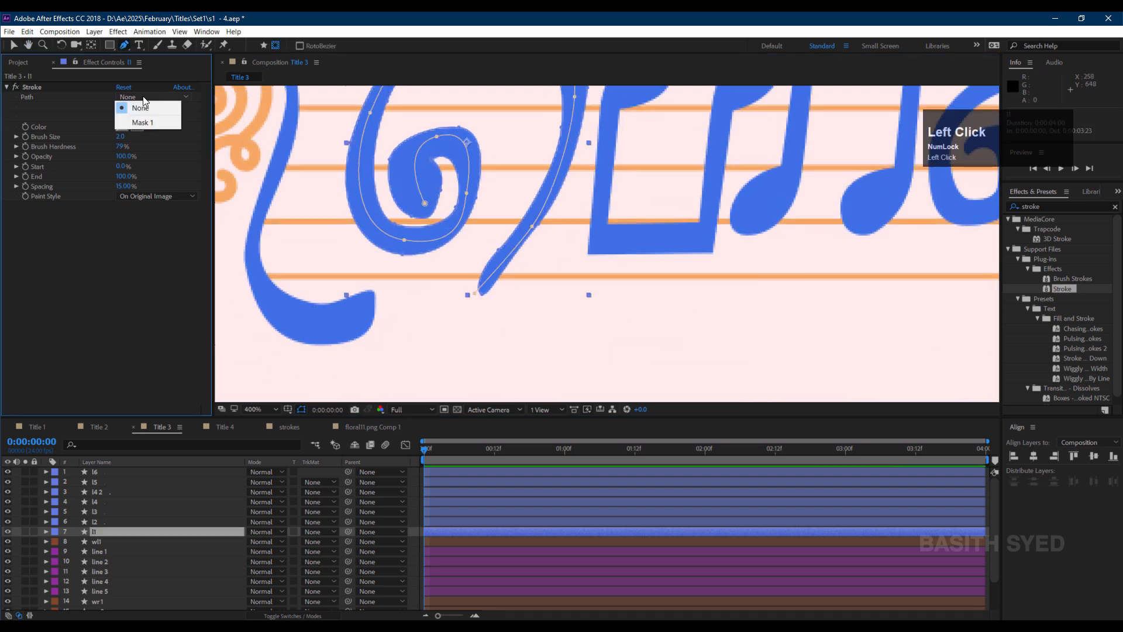
click(146, 123)
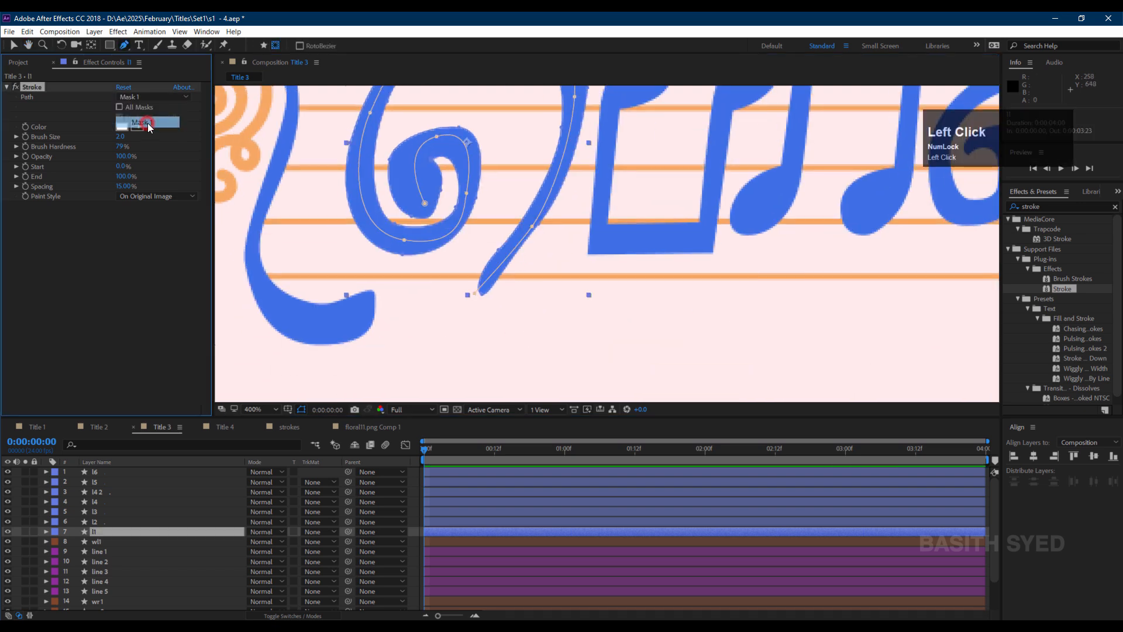
drag(145, 197, 159, 230)
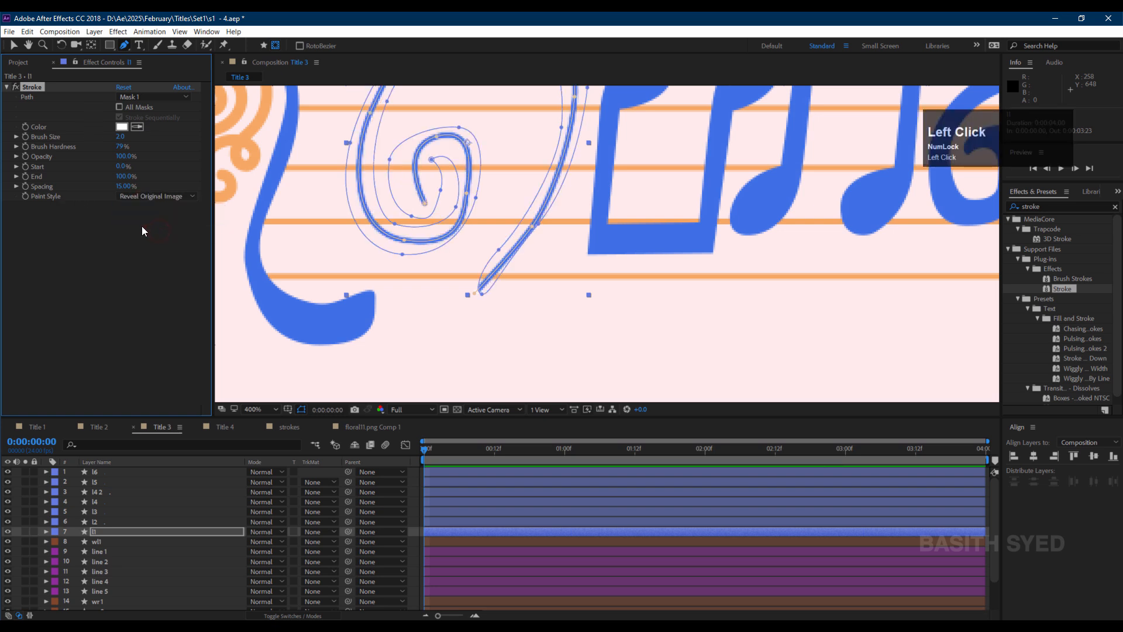
drag(121, 136, 168, 133)
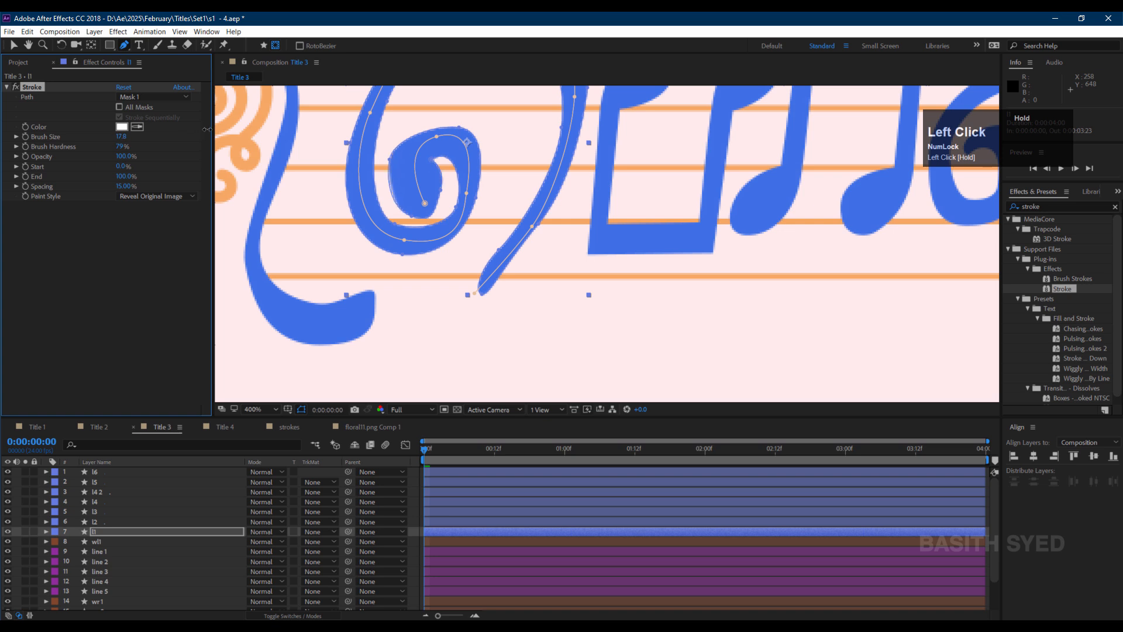
Refine the mask's inner curl vertices and set the Stroke End to 5%.
drag(426, 201, 416, 202)
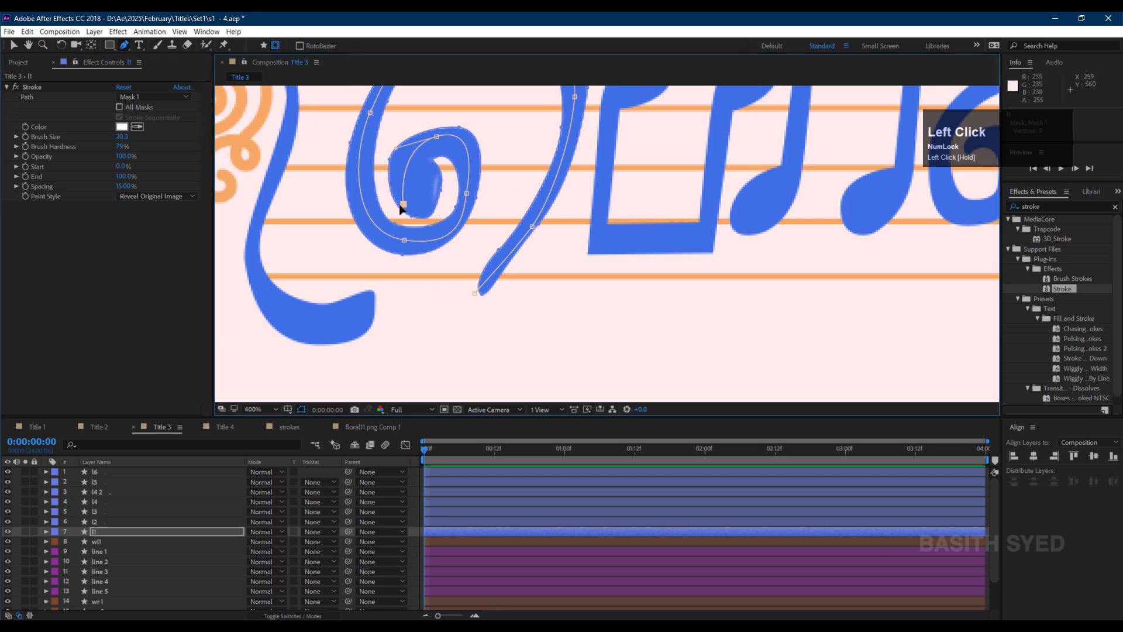
drag(400, 205, 394, 204)
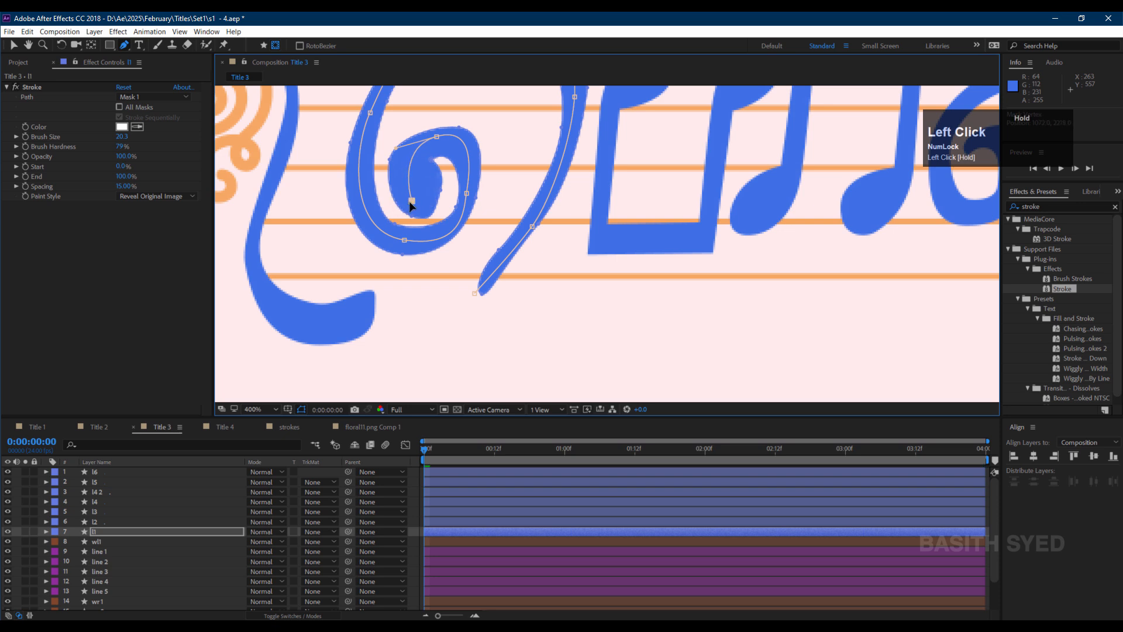
drag(125, 176, 68, 178)
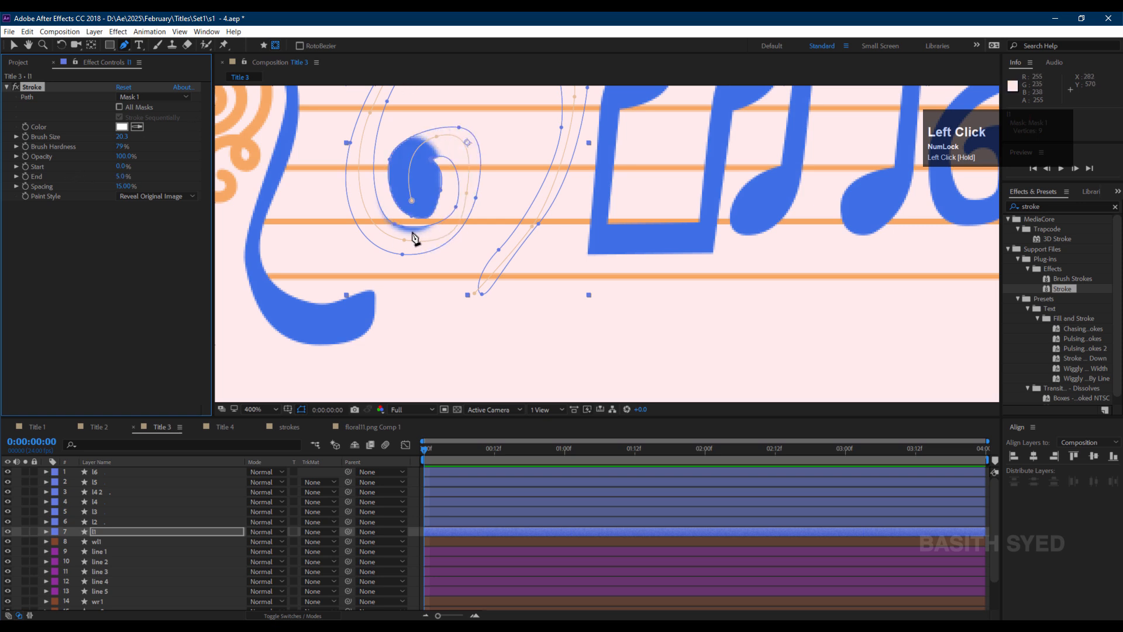
drag(412, 202, 413, 193)
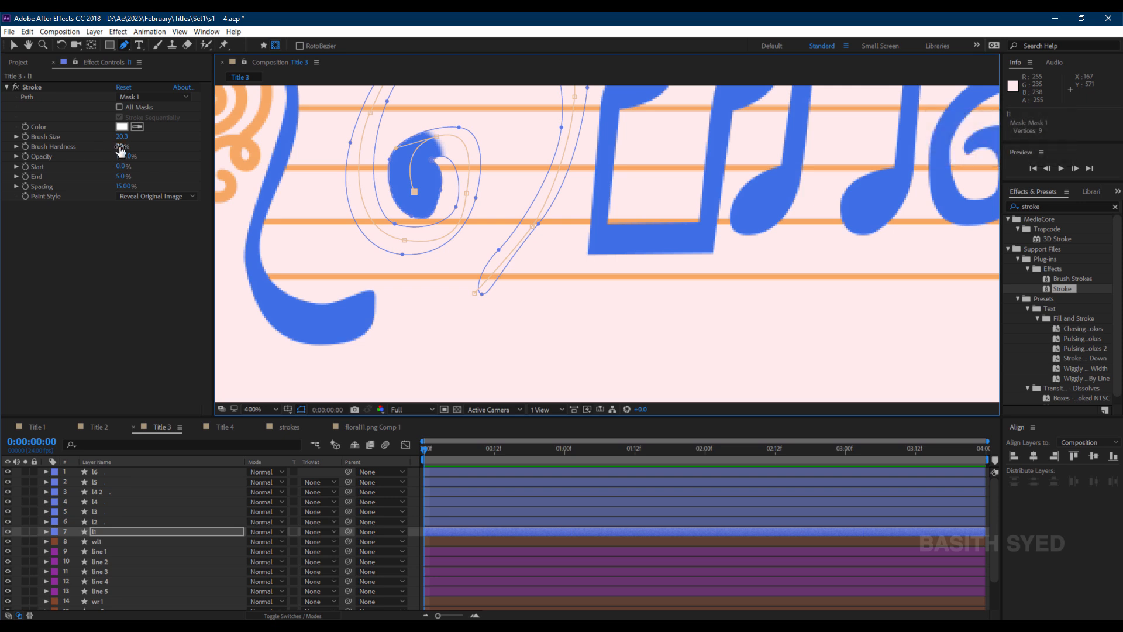
Set the brush hardness to 100% and add an End keyframe at the start of the timeline.
drag(119, 148, 206, 144)
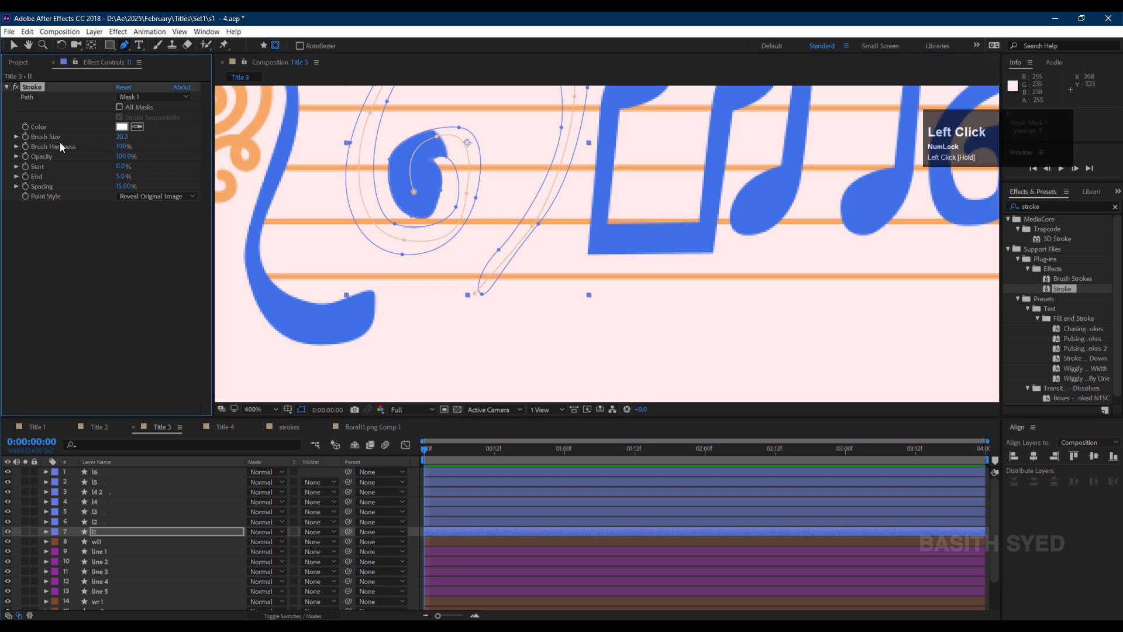
click(24, 177)
key(y)
key(u)
scroll(459, 551, down, 1)
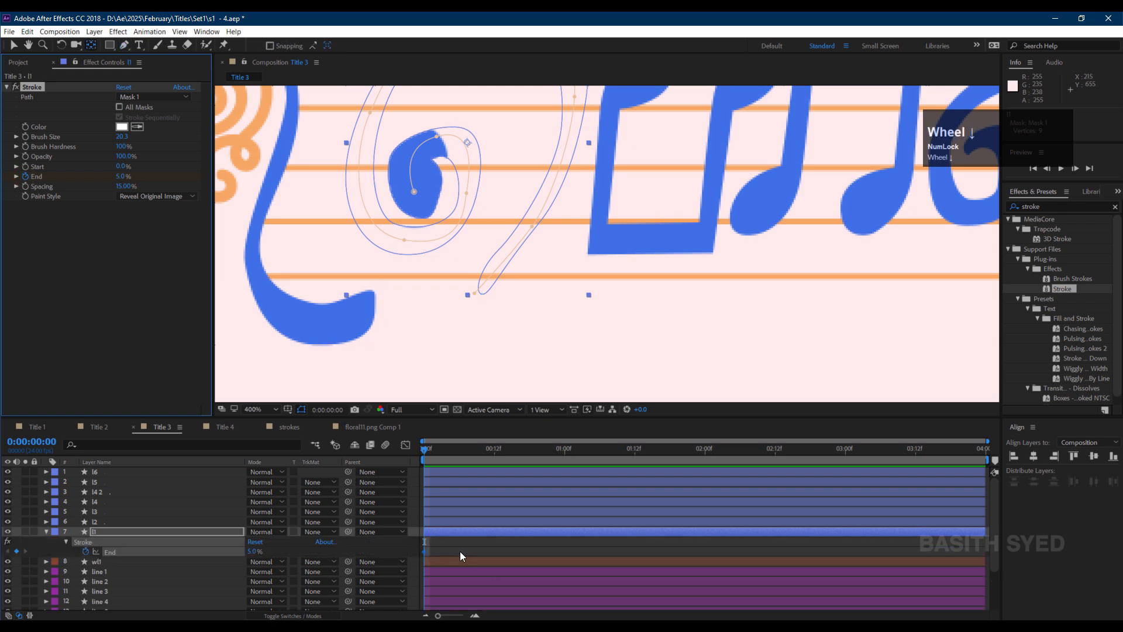
Animate the first letter's Stroke End from 0% at the start to 100% at frame 10.
drag(253, 521, 245, 521)
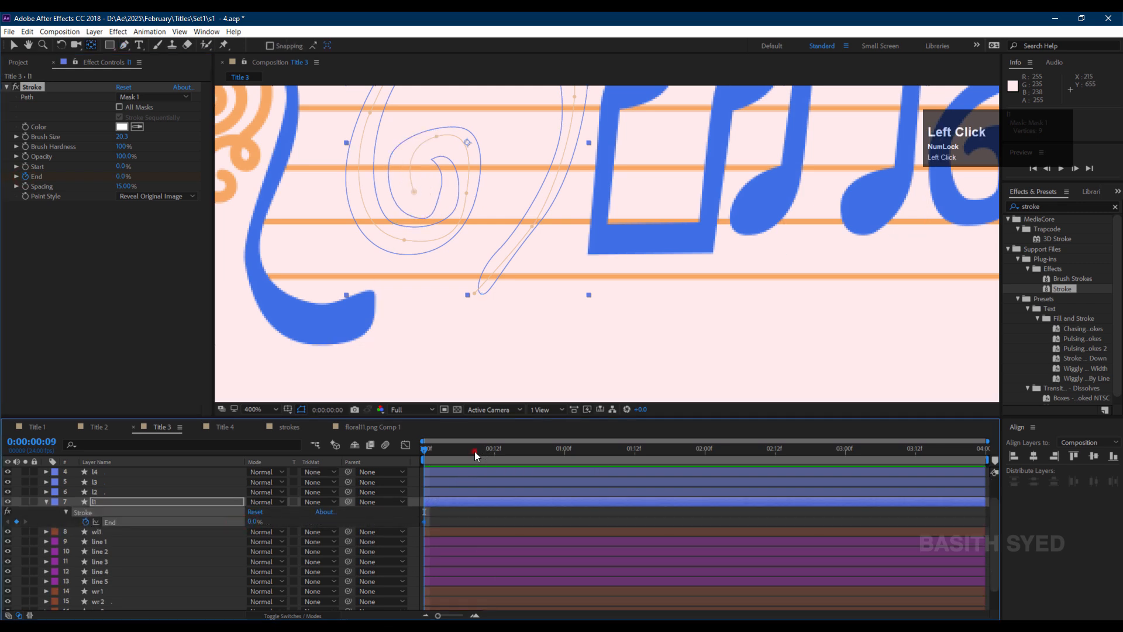
drag(475, 451, 482, 451)
drag(255, 521, 318, 510)
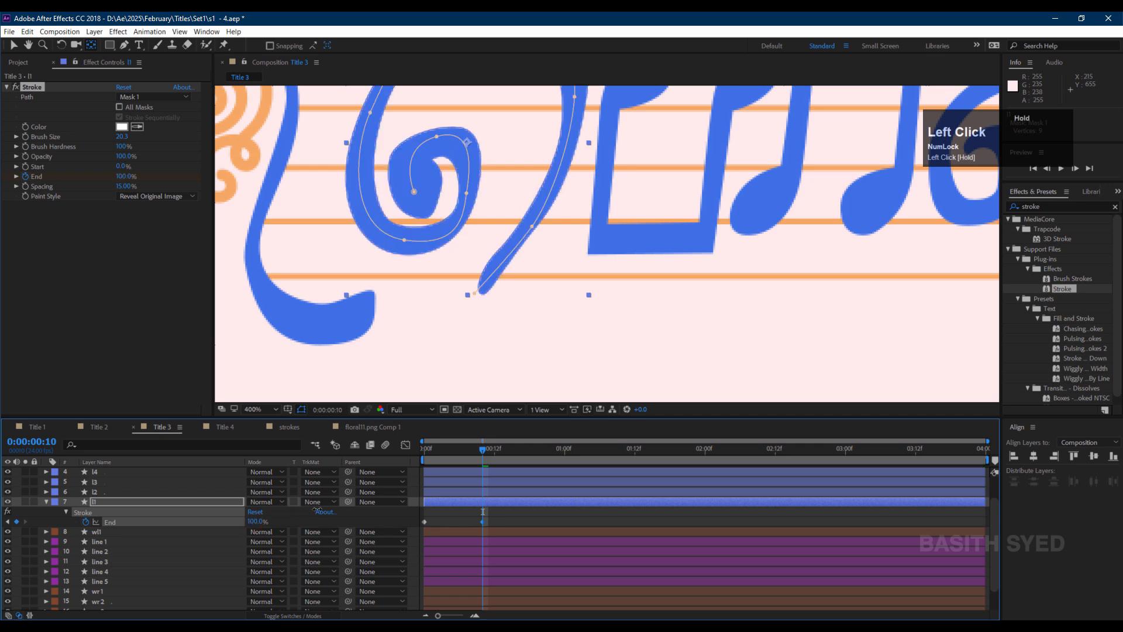
Paste the first letter's Stroke effect with its End keyframes onto layer l2.
scroll(113, 521, up, 1)
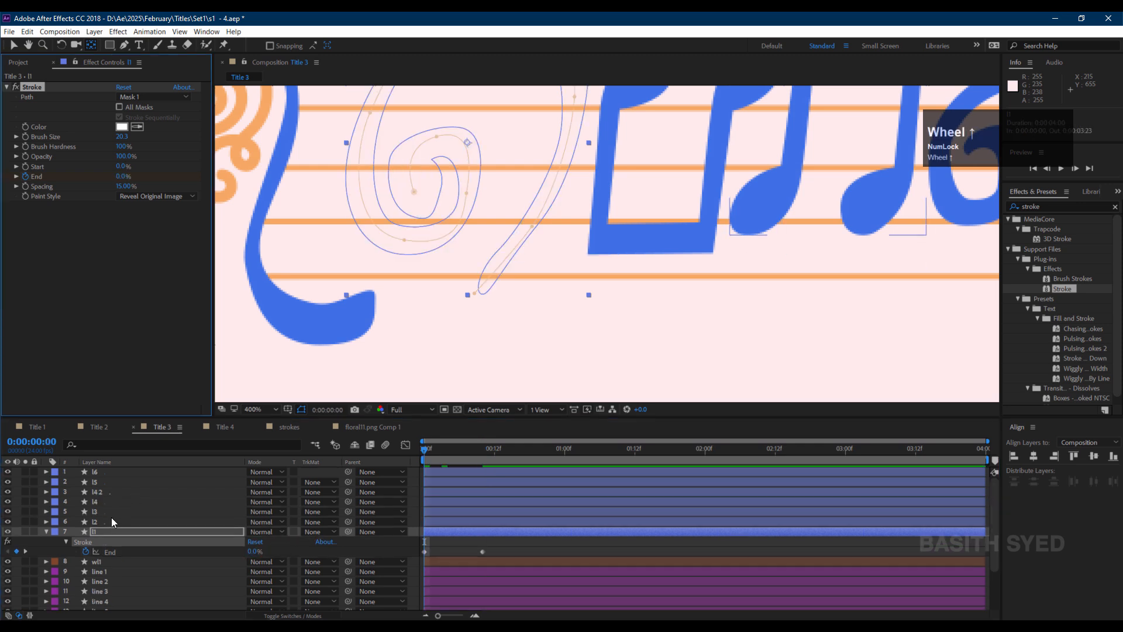
click(110, 521)
scroll(512, 202, down, 1)
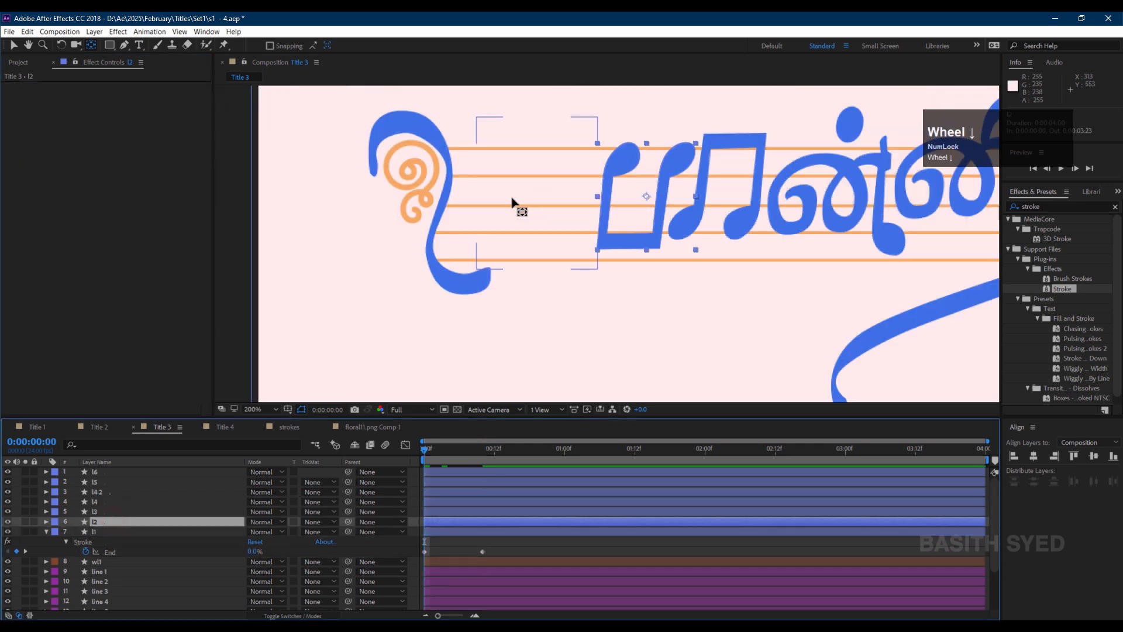
key(ctrl+v)
click(15, 88)
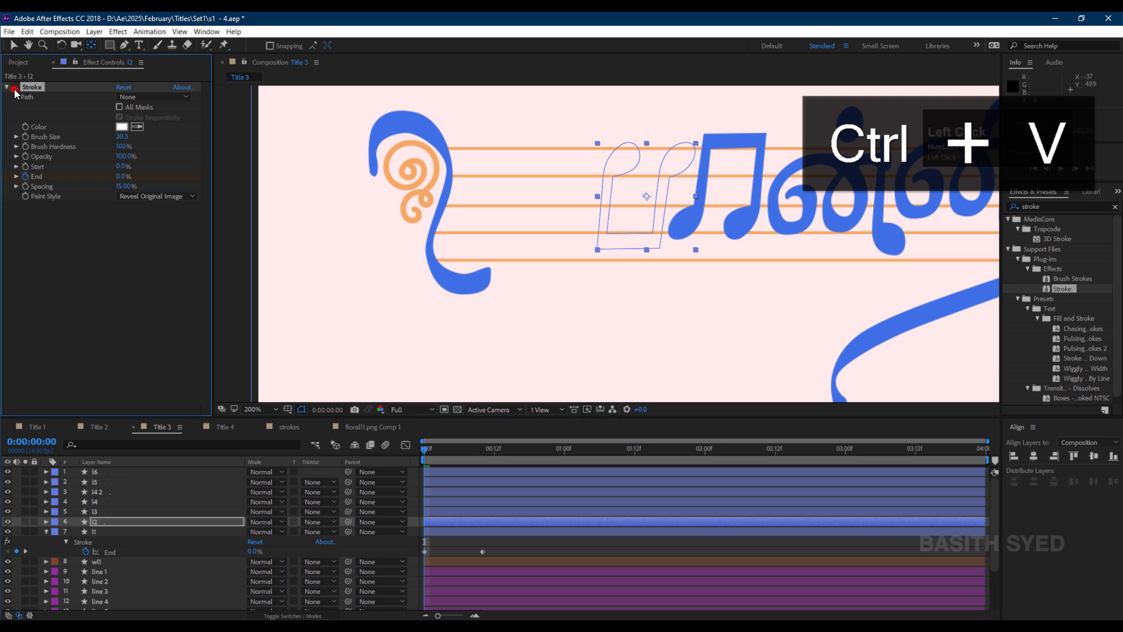
Draw a RotoBezier mask with the Pen tool along layer l2's note stroke.
click(124, 45)
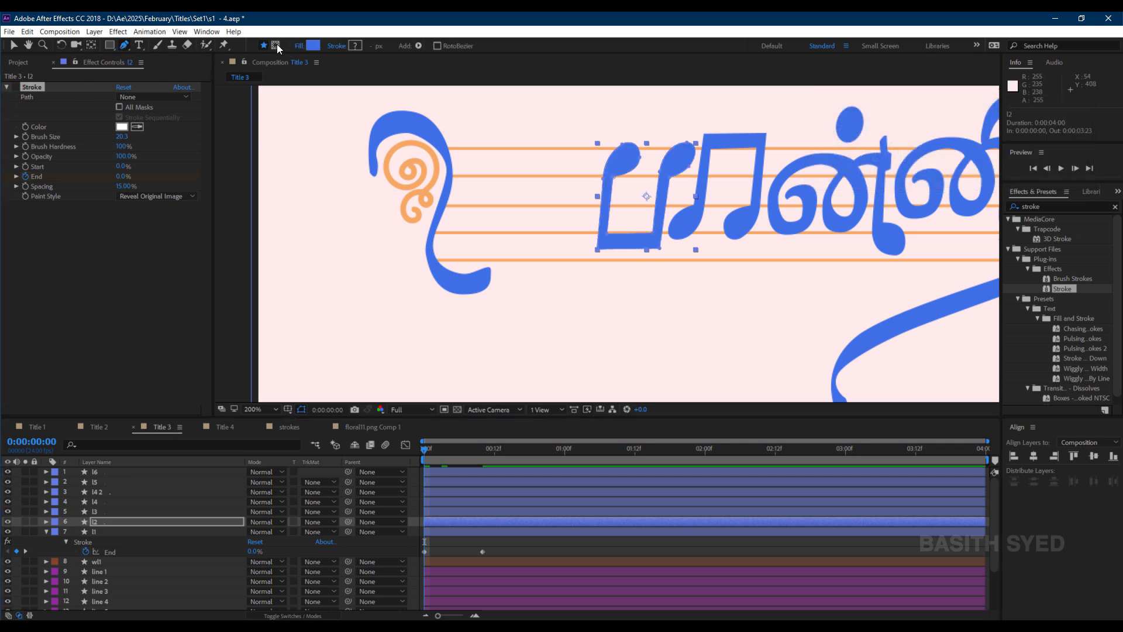
click(276, 46)
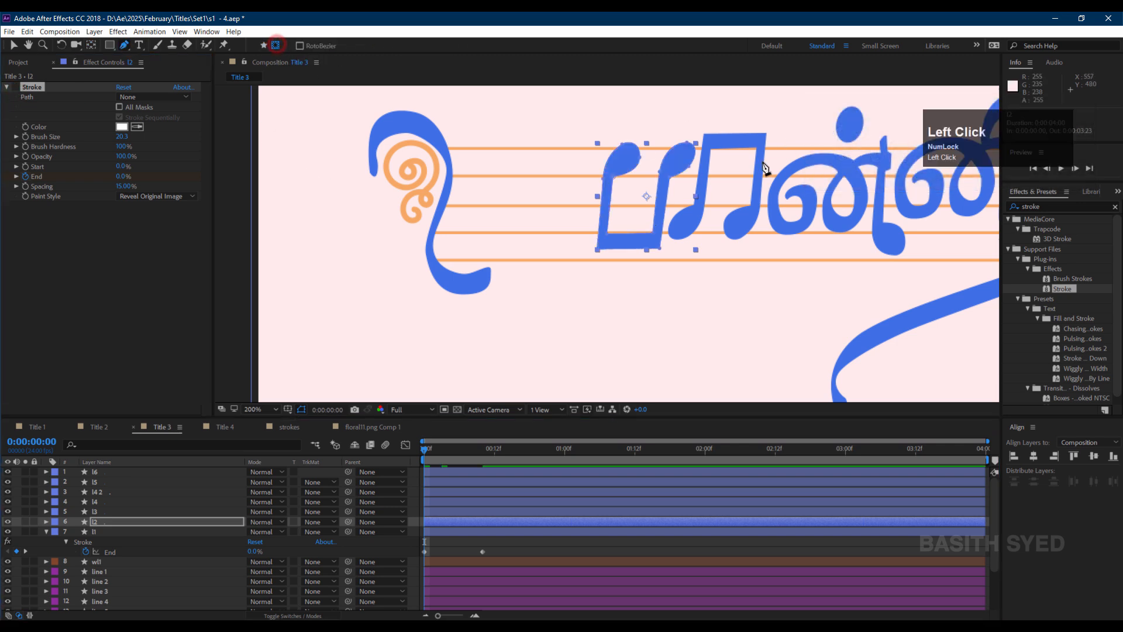
click(639, 137)
click(617, 170)
click(605, 187)
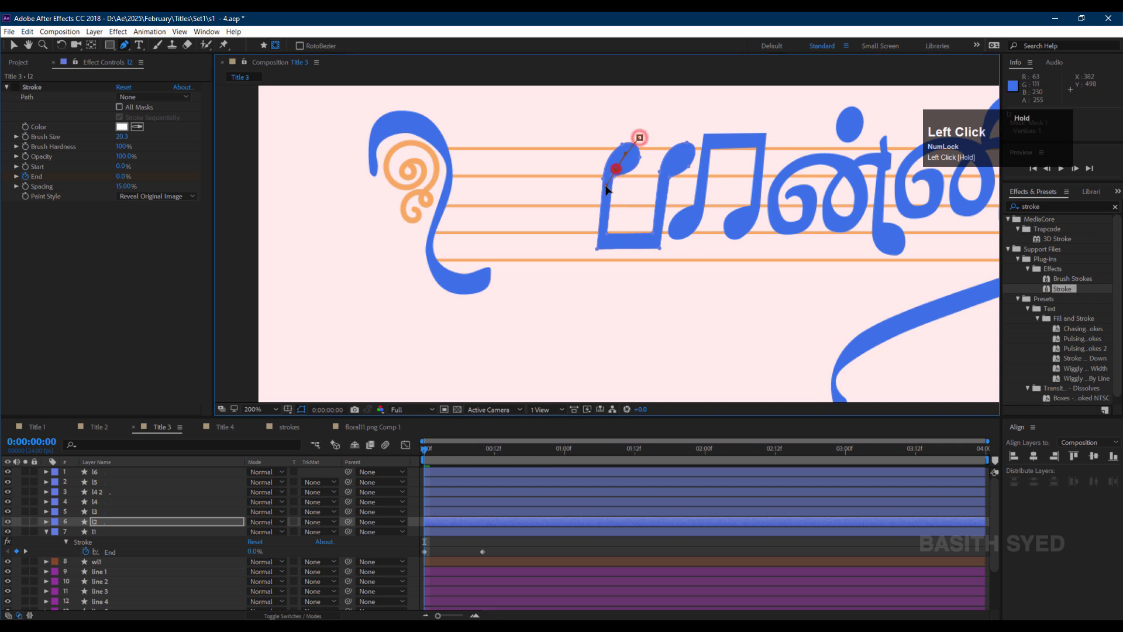
click(603, 240)
Set l2's Stroke path to Mask 1 and preview the write-on.
click(154, 97)
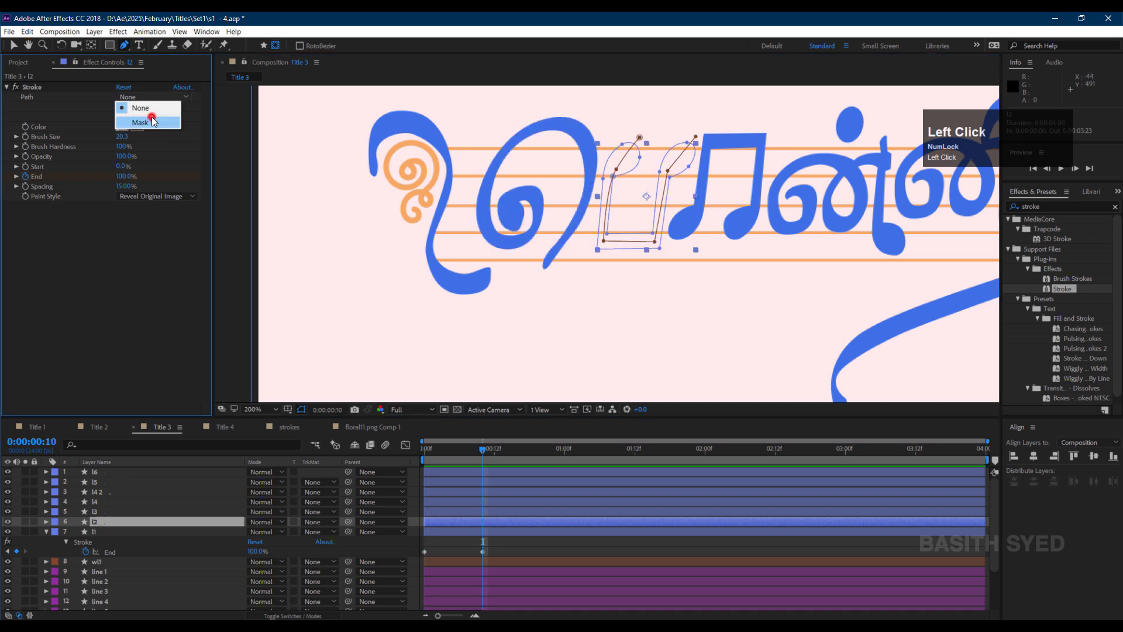
click(134, 108)
drag(439, 448, 413, 450)
key(space)
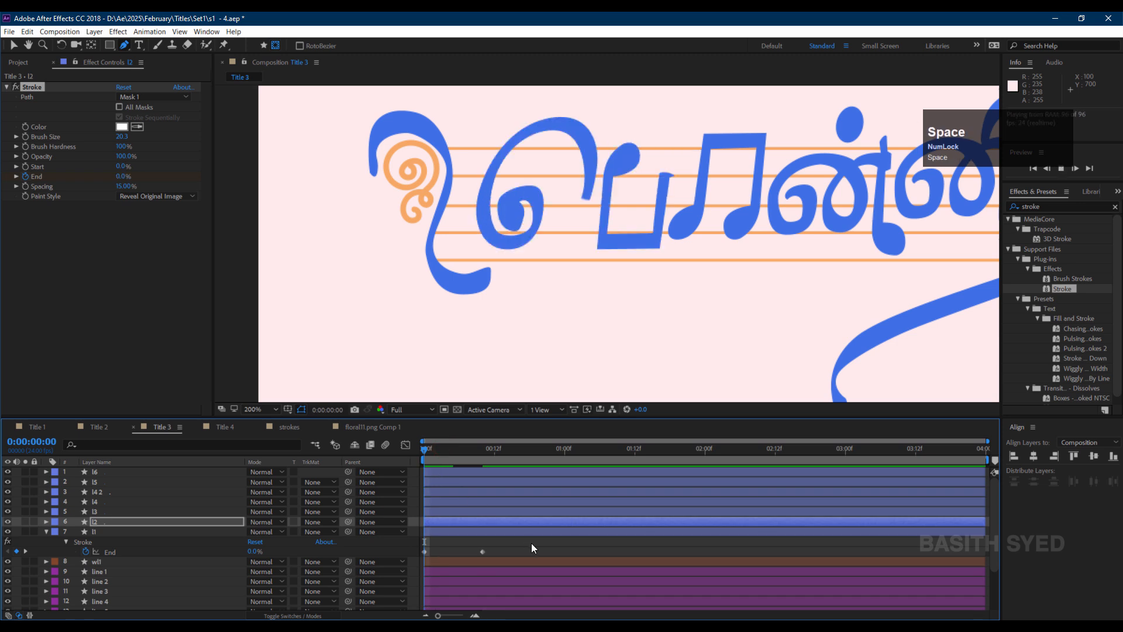
Draw a RotoBezier mask with the Pen tool tracing layer l3's double-note shape.
click(109, 511)
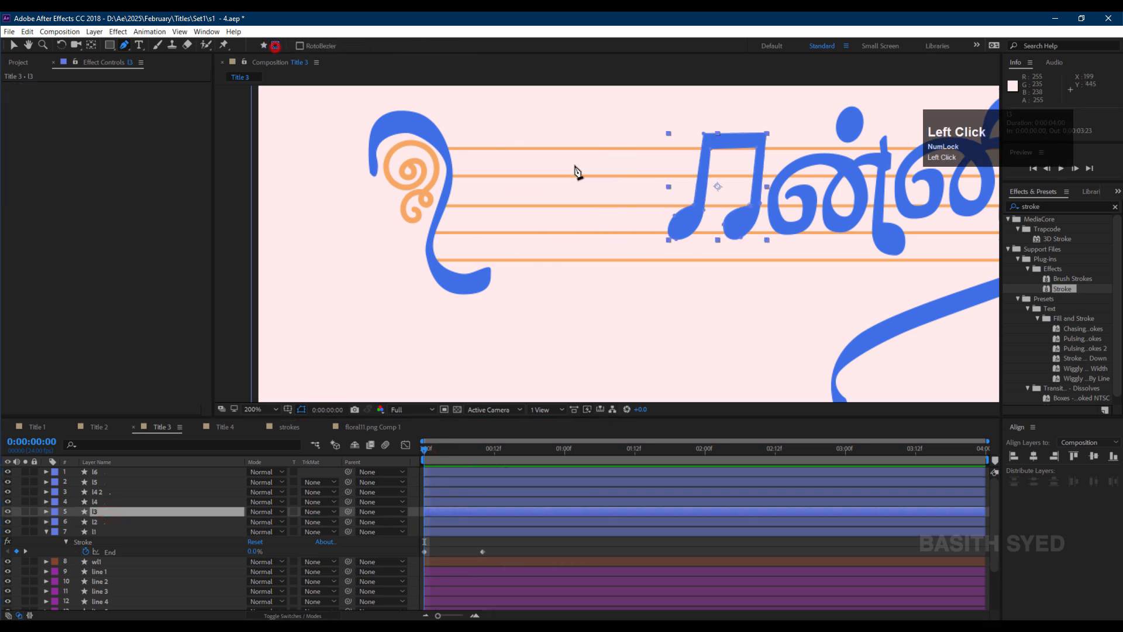
click(661, 250)
click(700, 208)
click(707, 143)
click(751, 214)
click(715, 239)
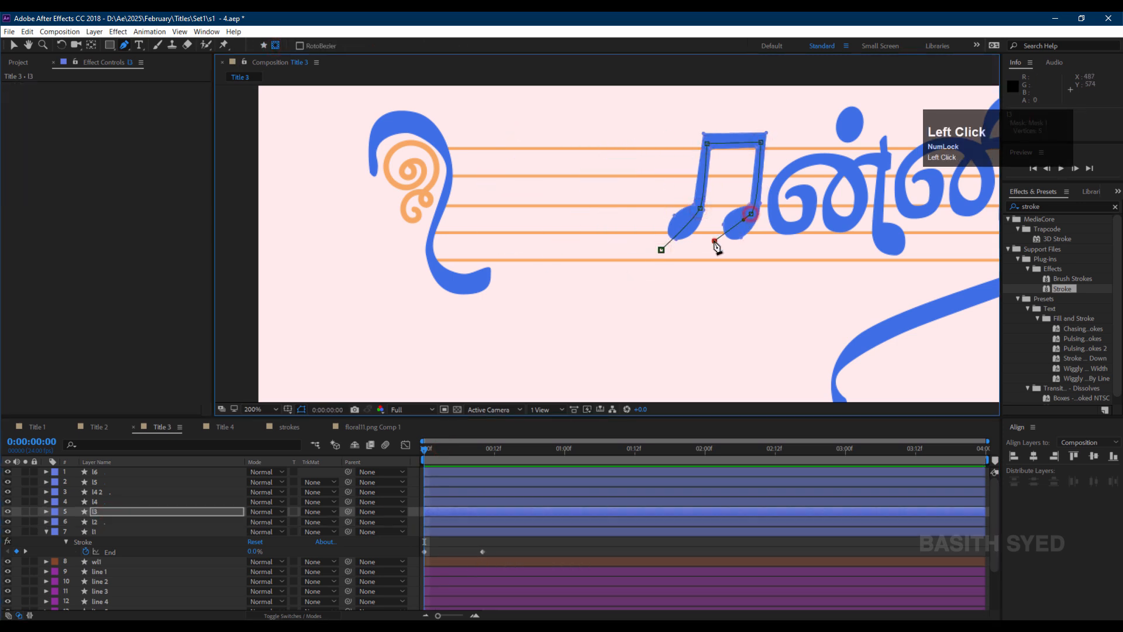
Paste the Stroke effect with its keyframes onto layer l3.
click(116, 511)
key(ctrl+v)
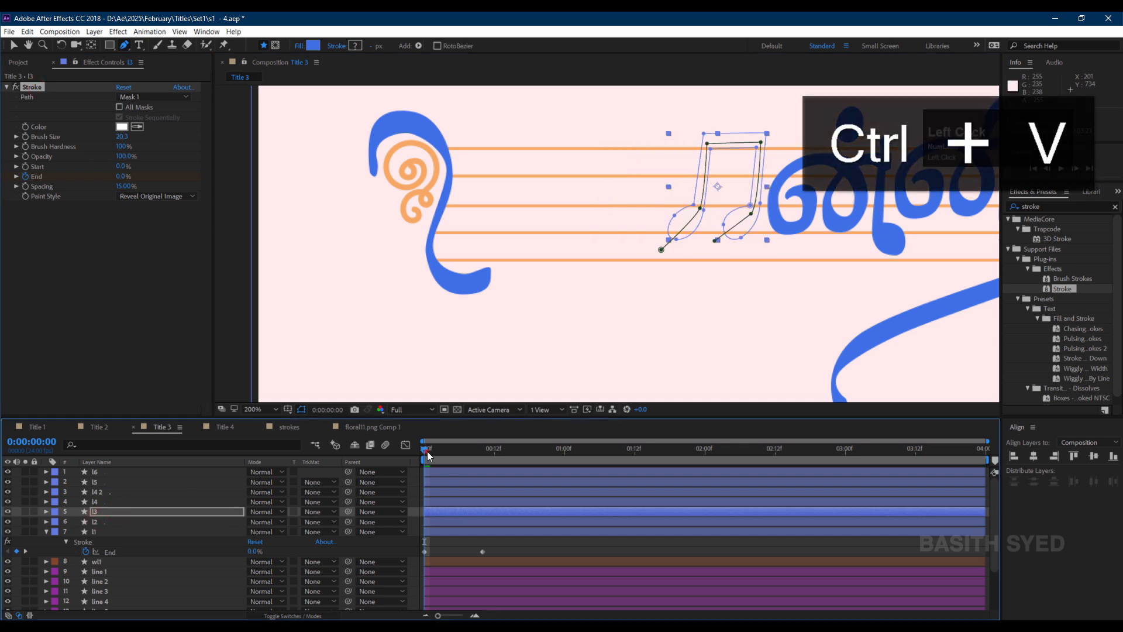
mouse_move(426, 450)
mouse_down()
mouse_move(490, 459)
mouse_move(422, 459)
mouse_up()
Paste the Stroke effect with its keyframes onto layer l4.
click(110, 506)
key(ctrl+v)
click(16, 87)
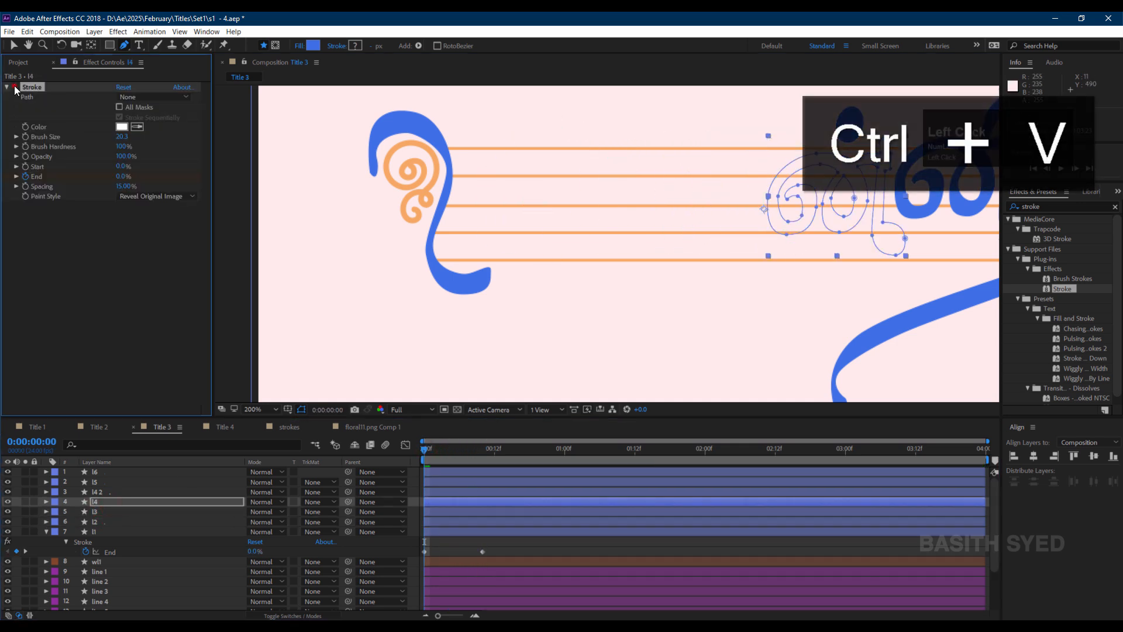
Draw a RotoBezier mask with the Pen tool tracing layer l4's looping letter from the inner curl to its tail.
scroll(939, 187, up, 1)
drag(939, 187, 807, 210)
click(496, 237)
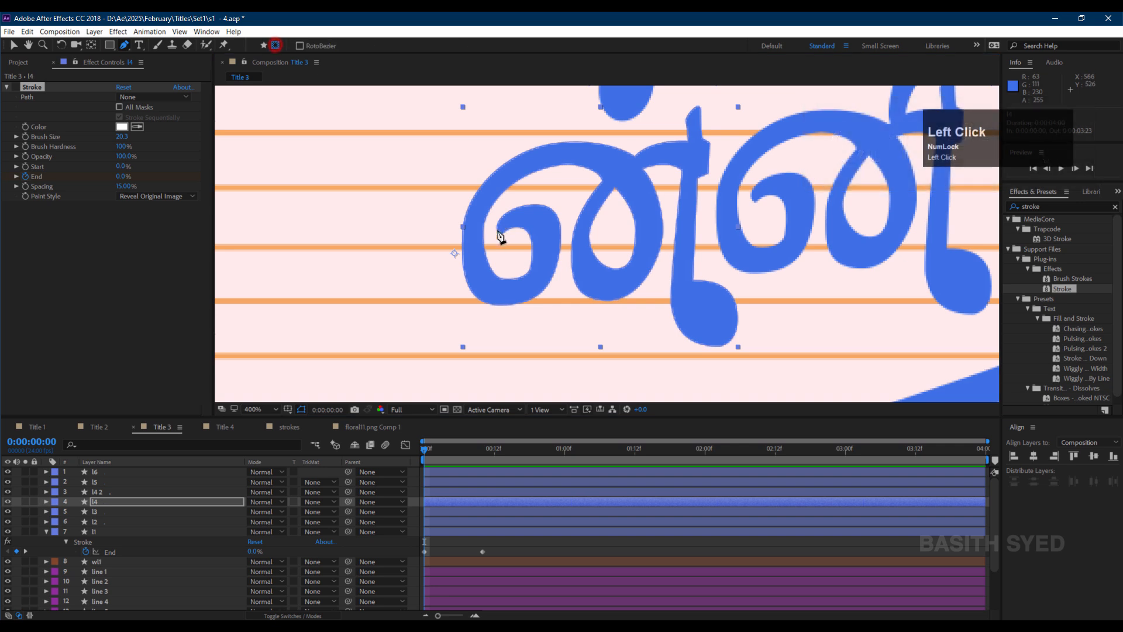
key(ctrl+z)
click(275, 45)
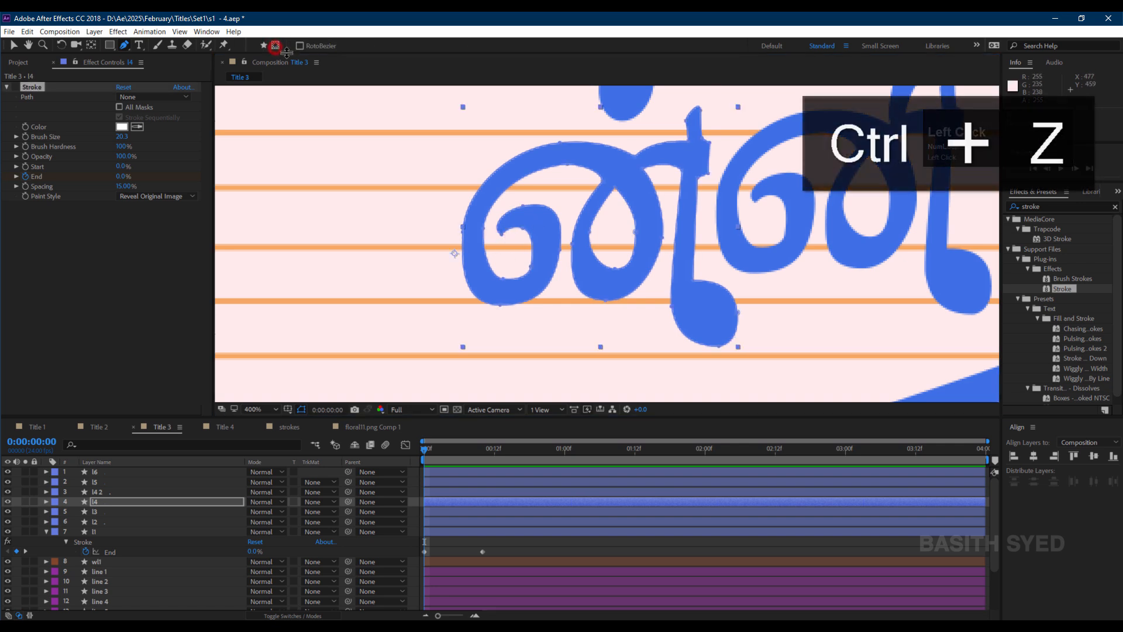
click(496, 245)
drag(526, 219, 555, 224)
mouse_move(535, 279)
mouse_down()
mouse_move(523, 291)
mouse_move(473, 283)
mouse_up()
drag(482, 200, 506, 174)
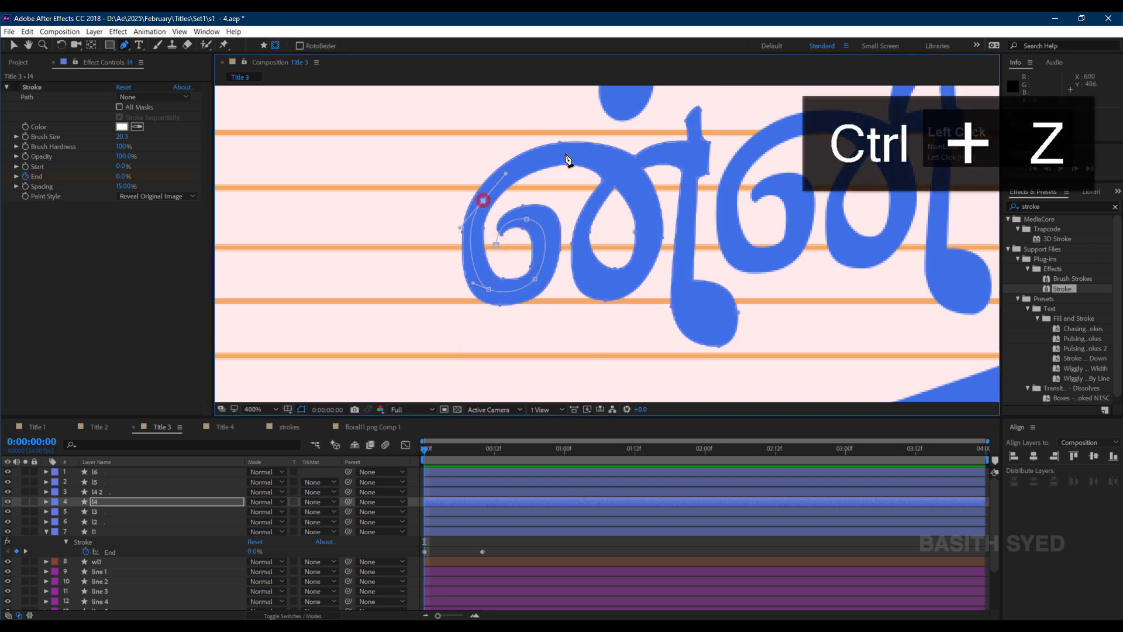
click(567, 153)
click(640, 193)
click(640, 272)
click(600, 284)
drag(592, 215, 705, 159)
drag(687, 214, 680, 226)
drag(694, 316, 719, 337)
click(758, 335)
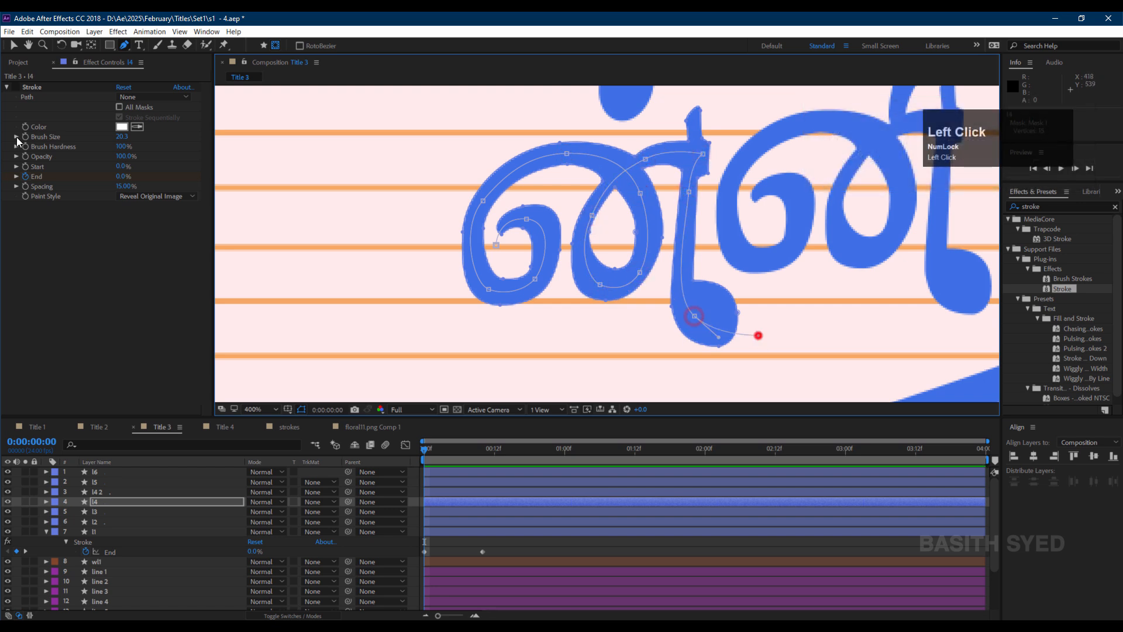
Set l4's Stroke path to Mask 1.
click(18, 88)
mouse_move(424, 450)
mouse_down()
mouse_move(482, 448)
mouse_move(411, 453)
mouse_move(436, 455)
mouse_up()
click(150, 98)
click(150, 123)
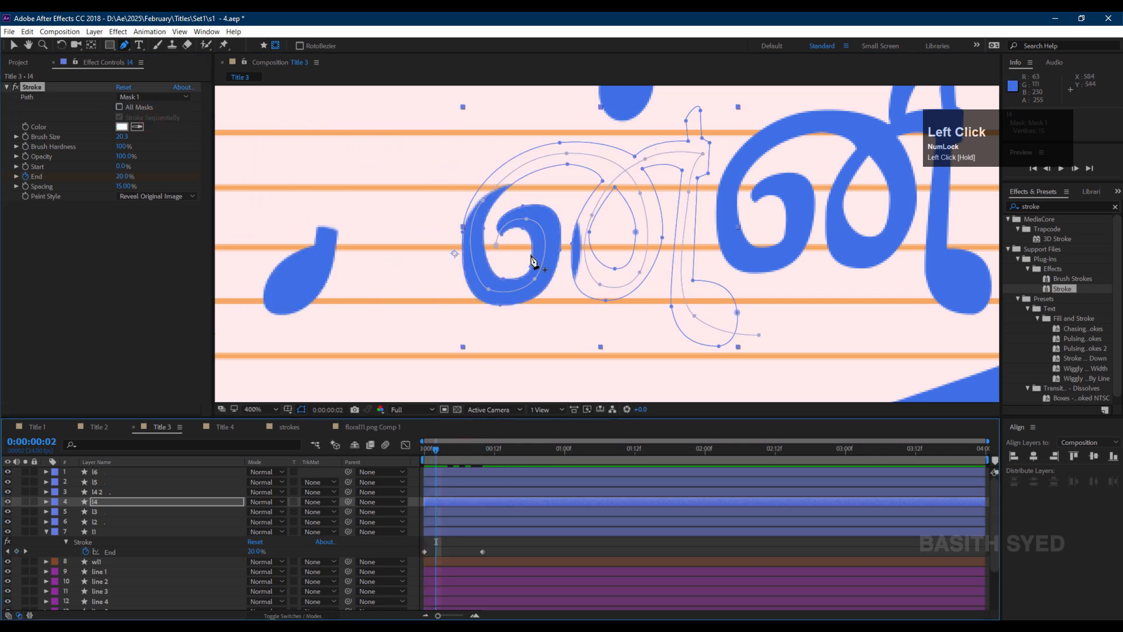
Refine the inner curl vertices of l4's mask and set the brush size to 10.1.
drag(535, 279, 526, 280)
drag(526, 219, 518, 221)
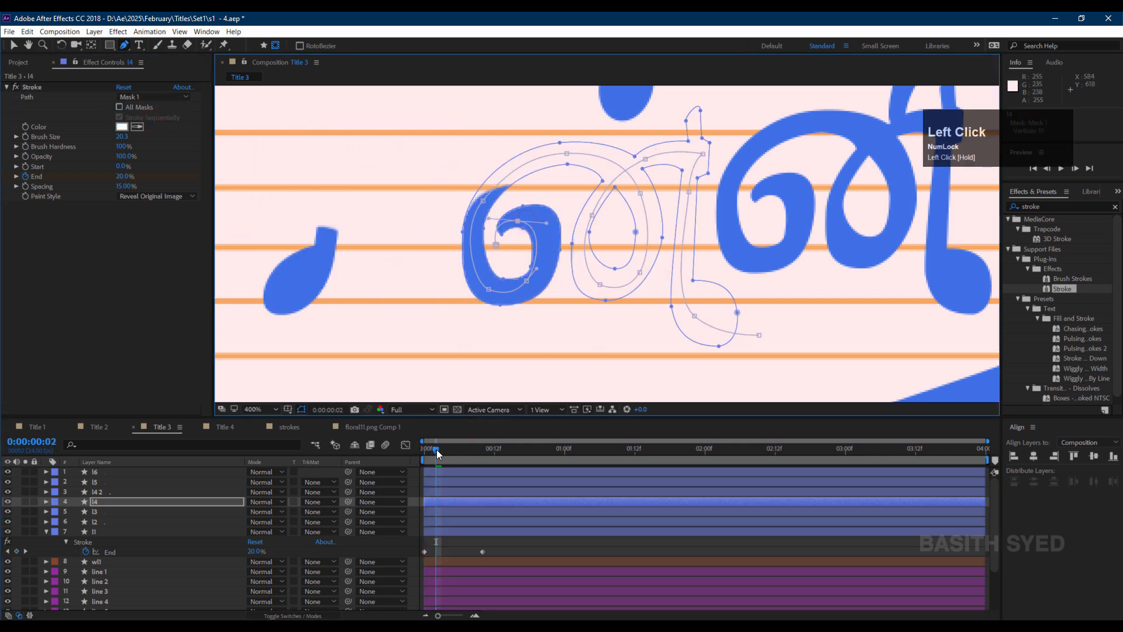
drag(436, 450, 429, 451)
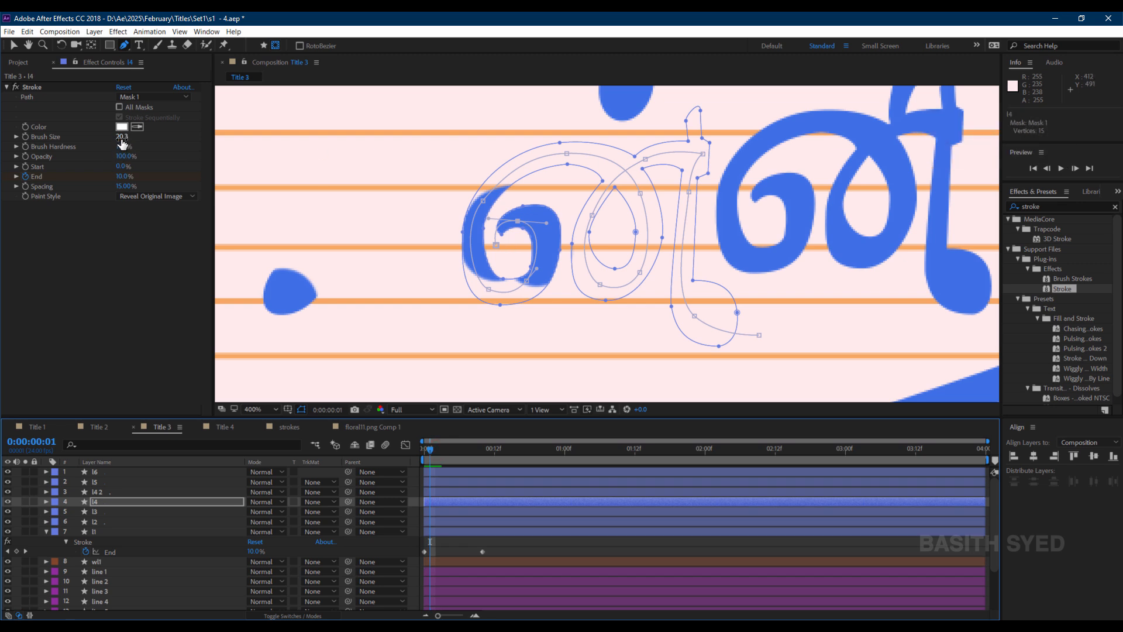
drag(122, 143, 103, 144)
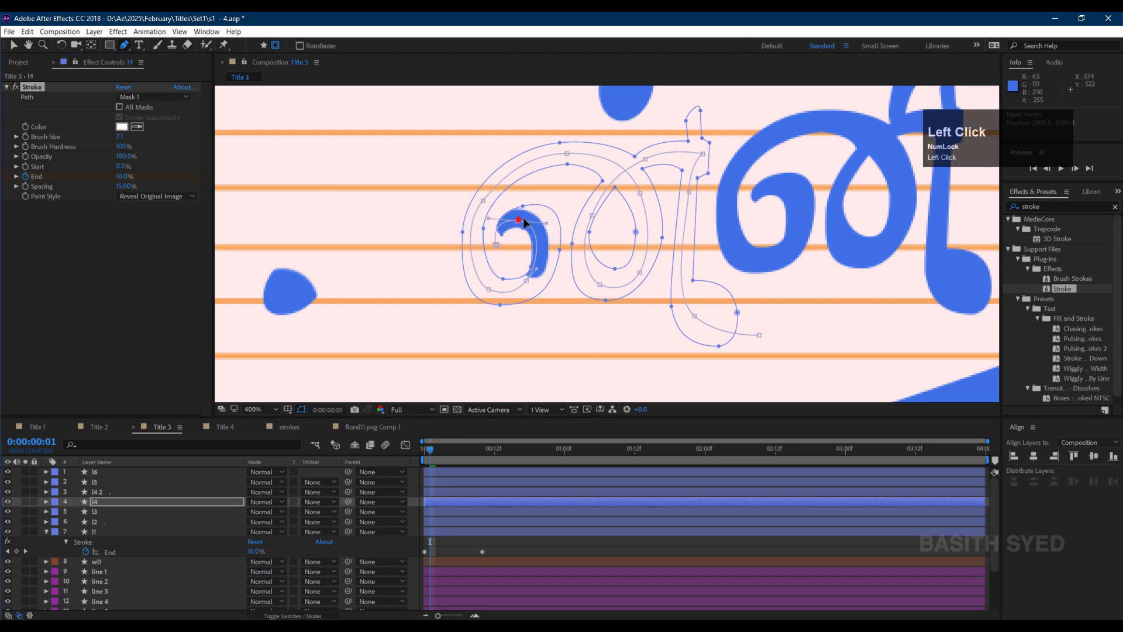
drag(524, 222, 534, 221)
drag(120, 135, 133, 135)
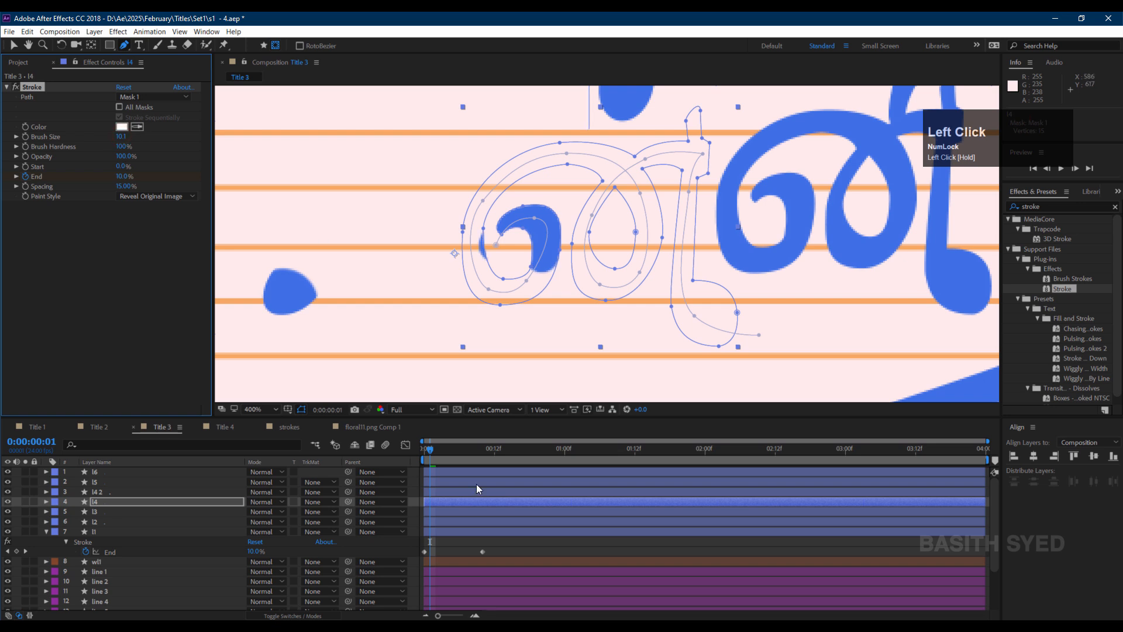
Keyframe l4's Brush Size to grow from 10.1 to 28.2 near frame 10.
drag(439, 447, 482, 448)
click(25, 136)
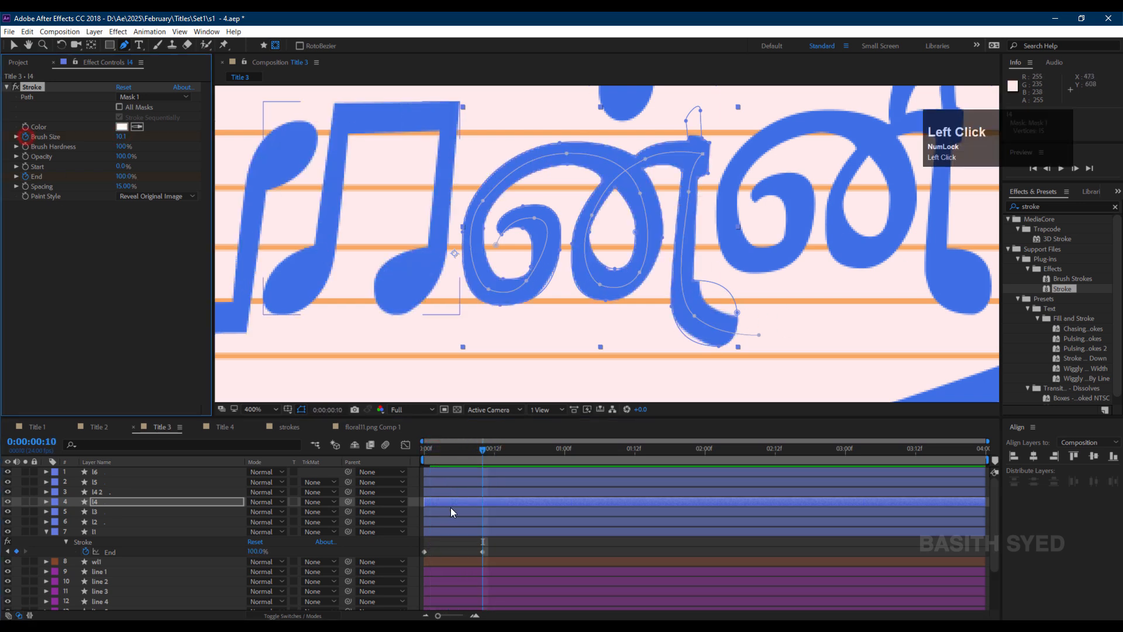
key(u)
drag(482, 521, 477, 522)
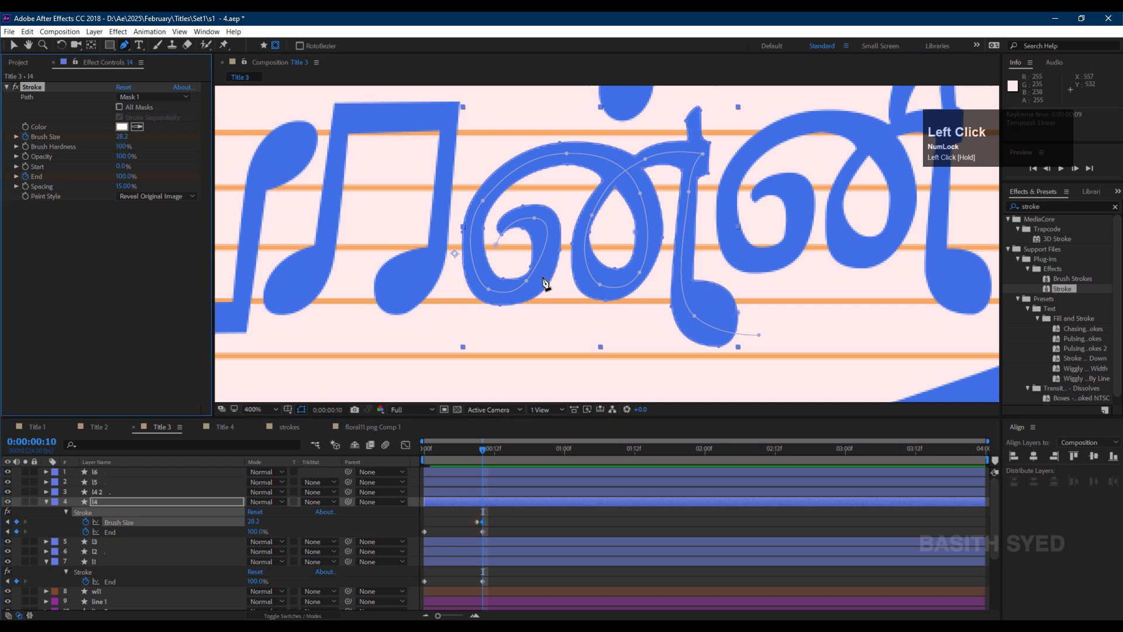
Nudge the mask vertex at the start of l4's curl and preview the write-on.
drag(462, 451, 430, 458)
drag(496, 244, 502, 241)
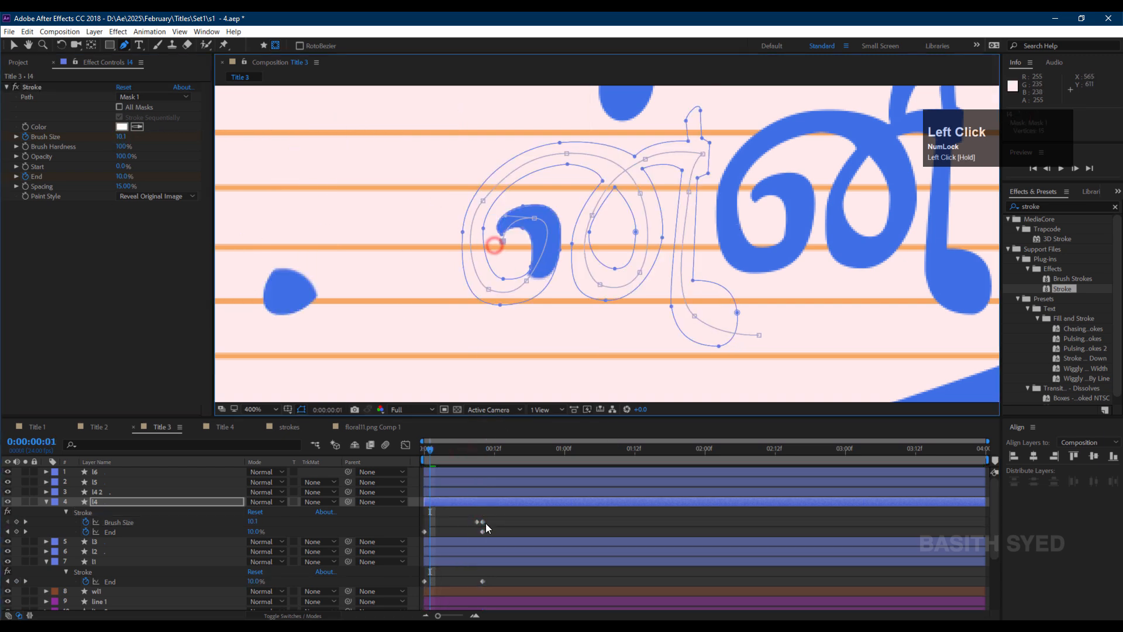
drag(433, 450, 487, 450)
key(space)
Duplicate layer l4.
scroll(606, 244, down, 2)
click(472, 450)
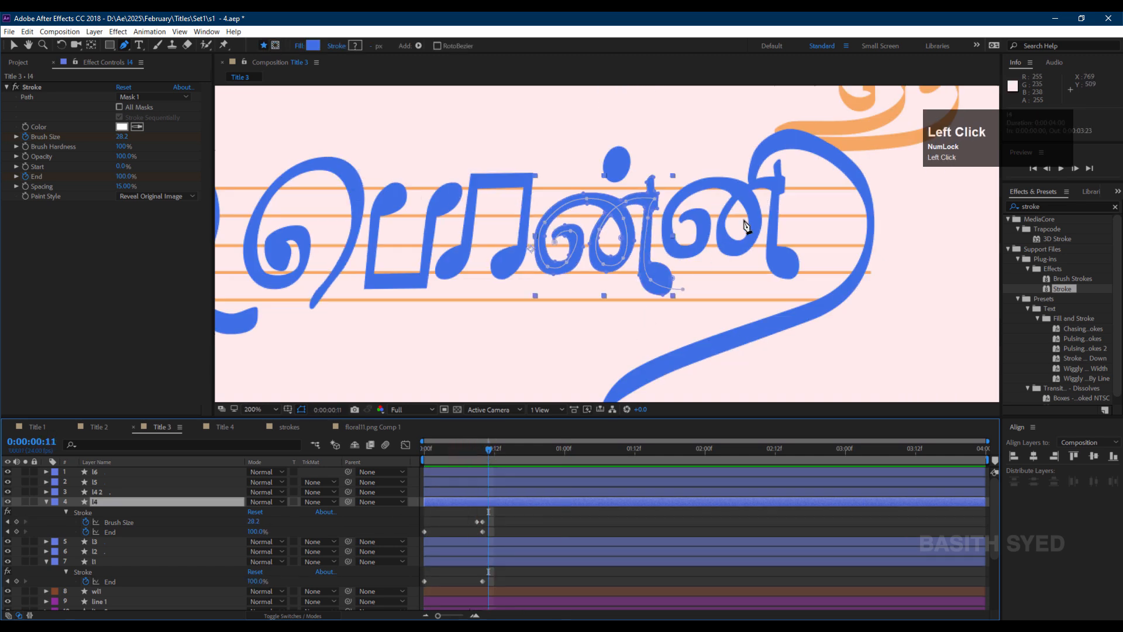
click(119, 491)
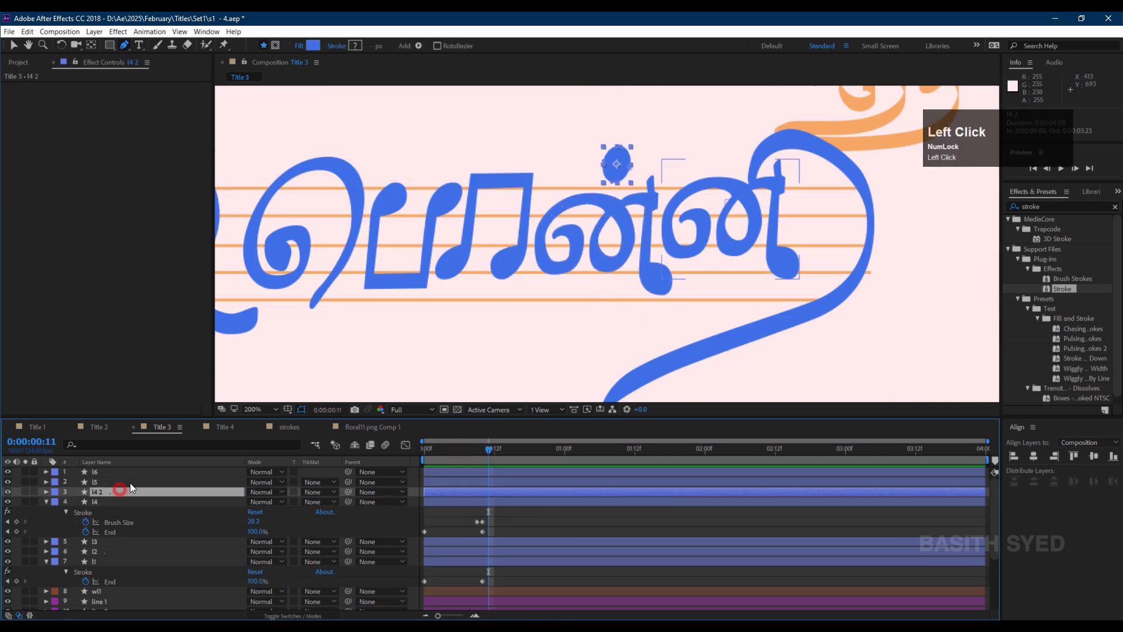
click(130, 483)
click(116, 501)
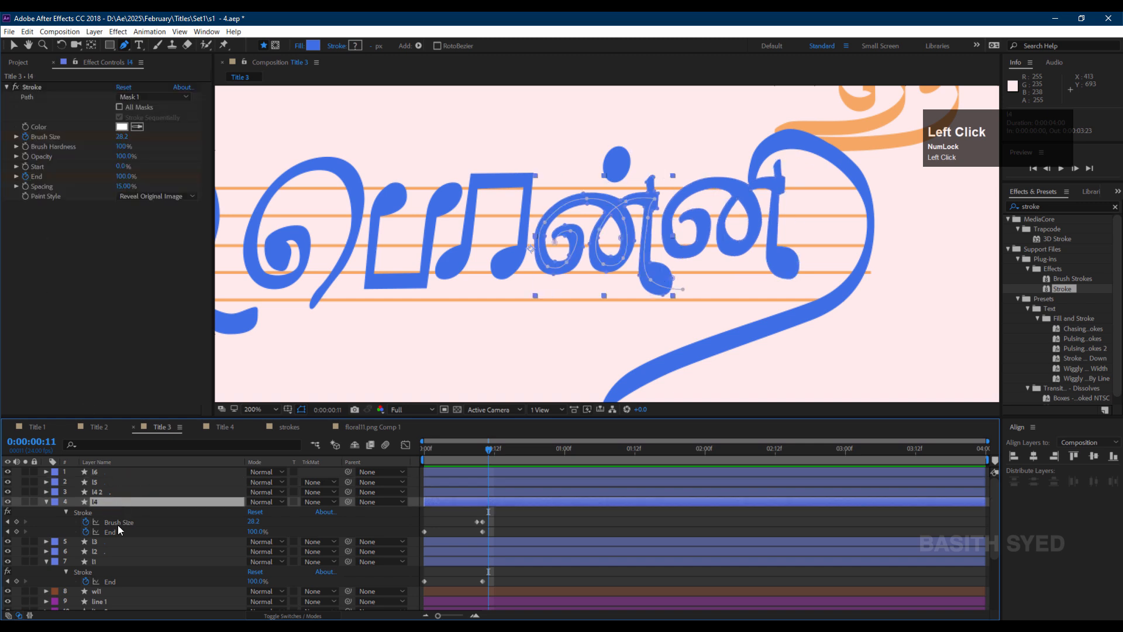
click(123, 500)
key(ctrl+d)
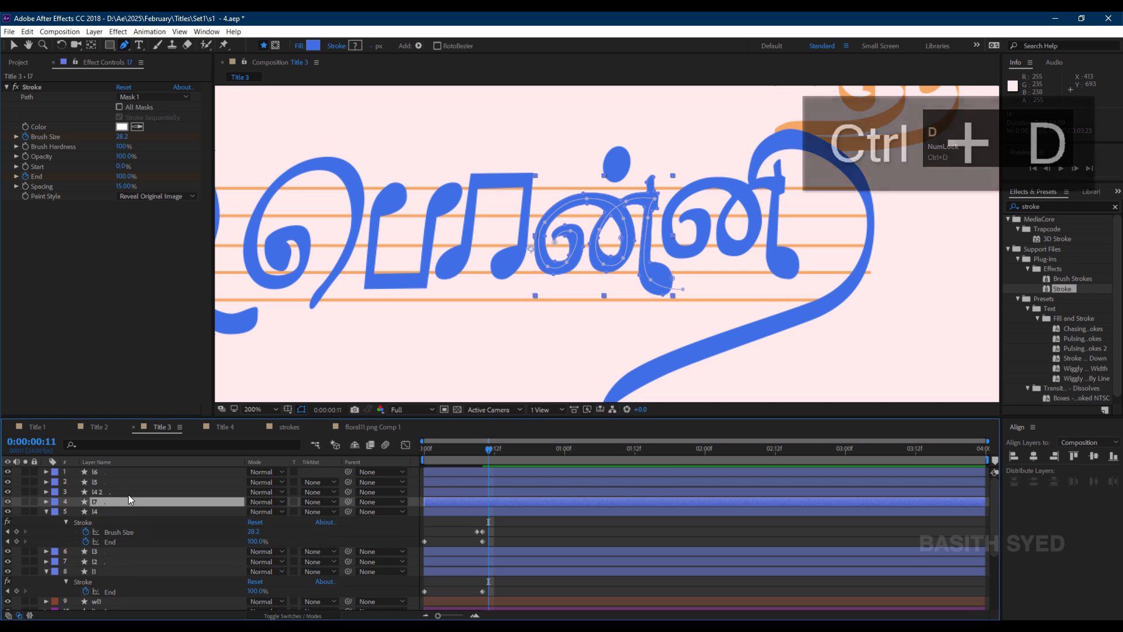
Move the duplicated layer's mask onto the identical letter to its right.
key(v)
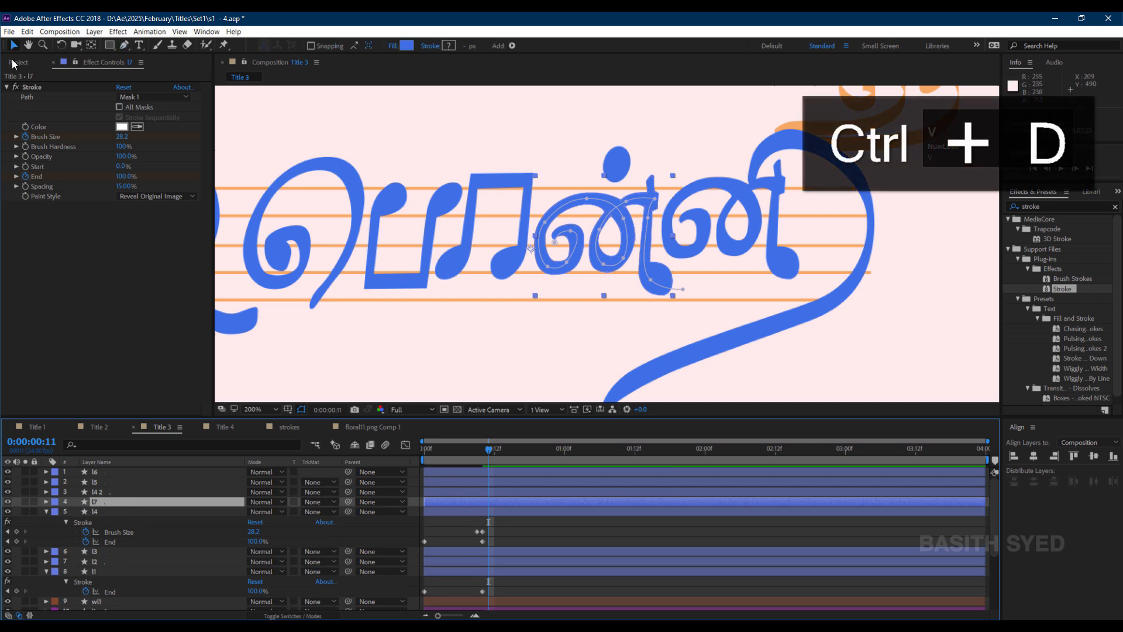
click(14, 45)
click(611, 228)
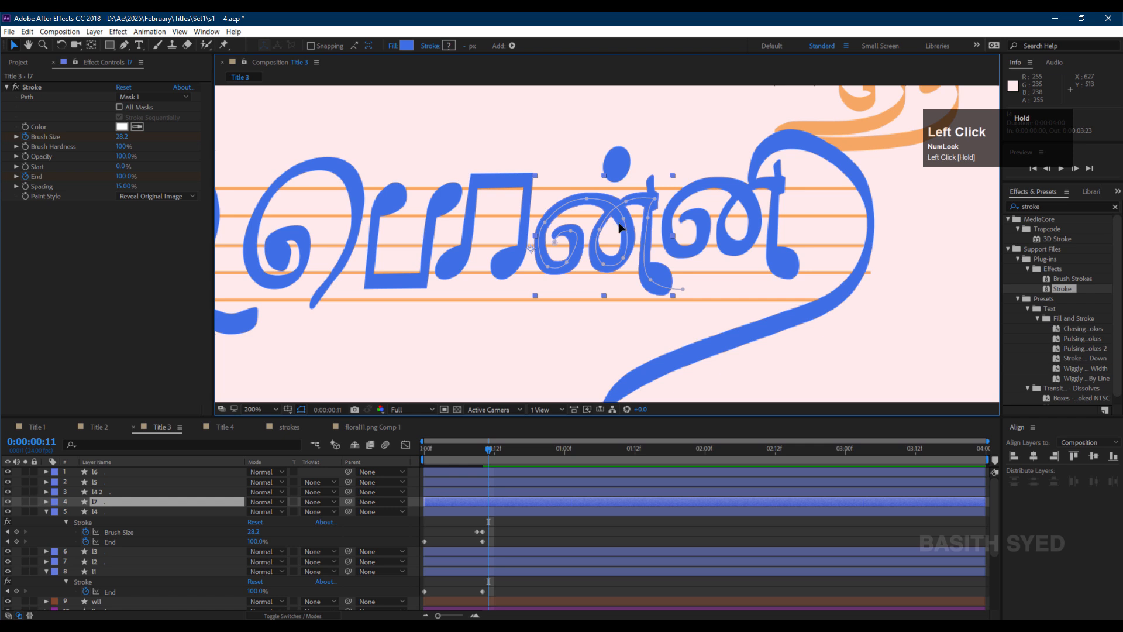
drag(621, 227, 738, 212)
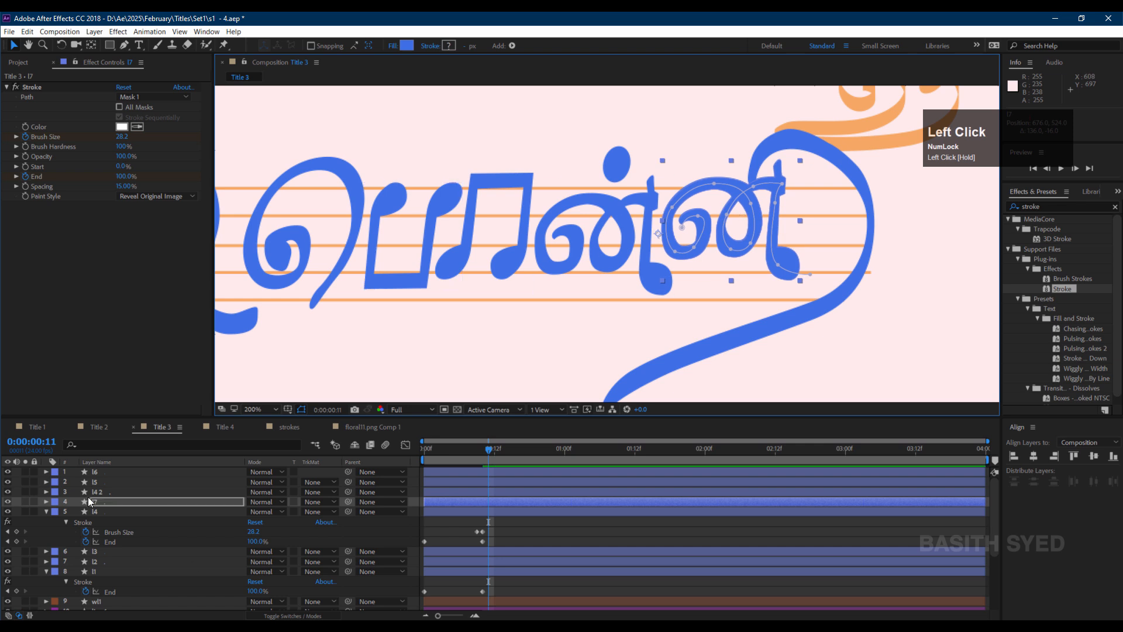
Draw a RotoBezier mask with the Pen tool along the long tail stroke of layer l6 and adjust its vertices.
click(851, 173)
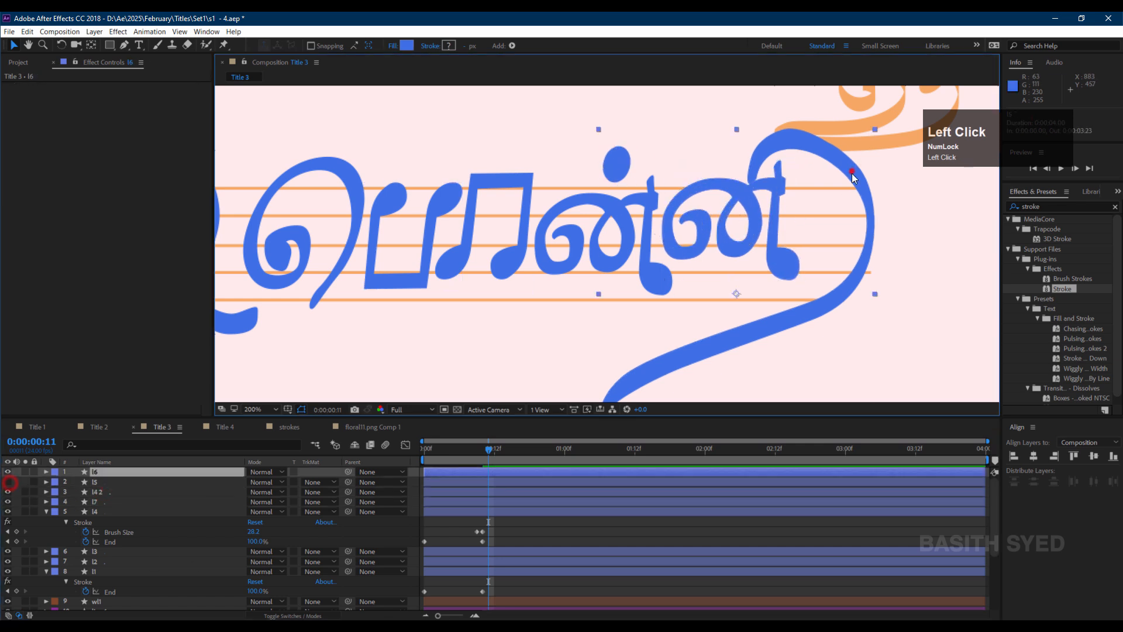
click(25, 472)
click(25, 471)
click(124, 45)
click(275, 45)
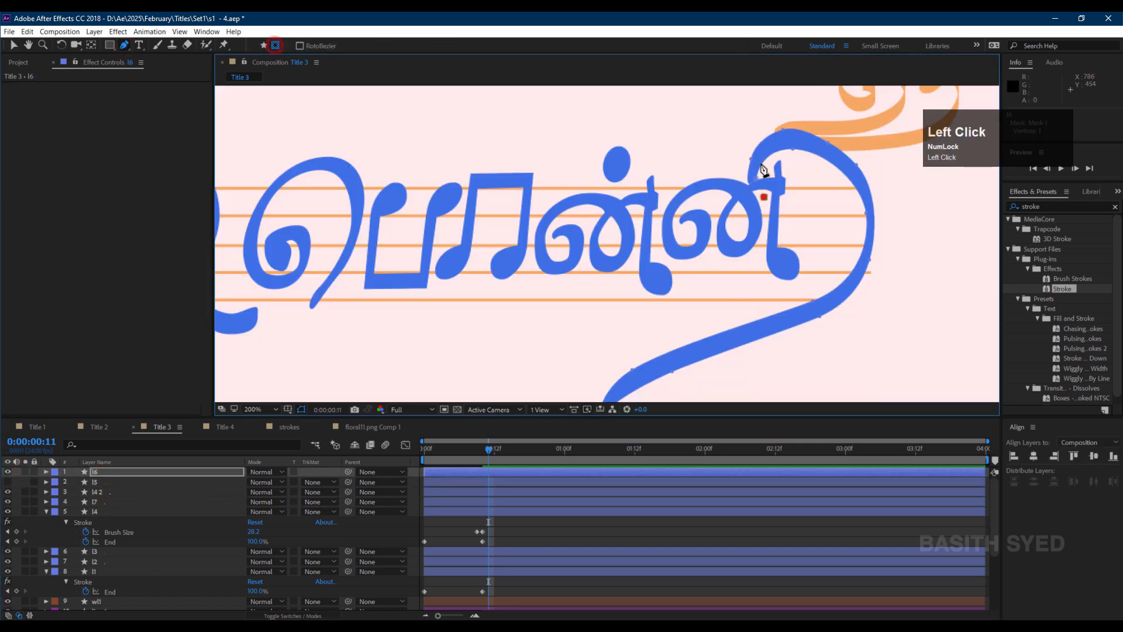
click(763, 156)
click(843, 159)
click(870, 249)
click(810, 310)
drag(774, 307, 839, 202)
click(711, 263)
drag(664, 321, 646, 298)
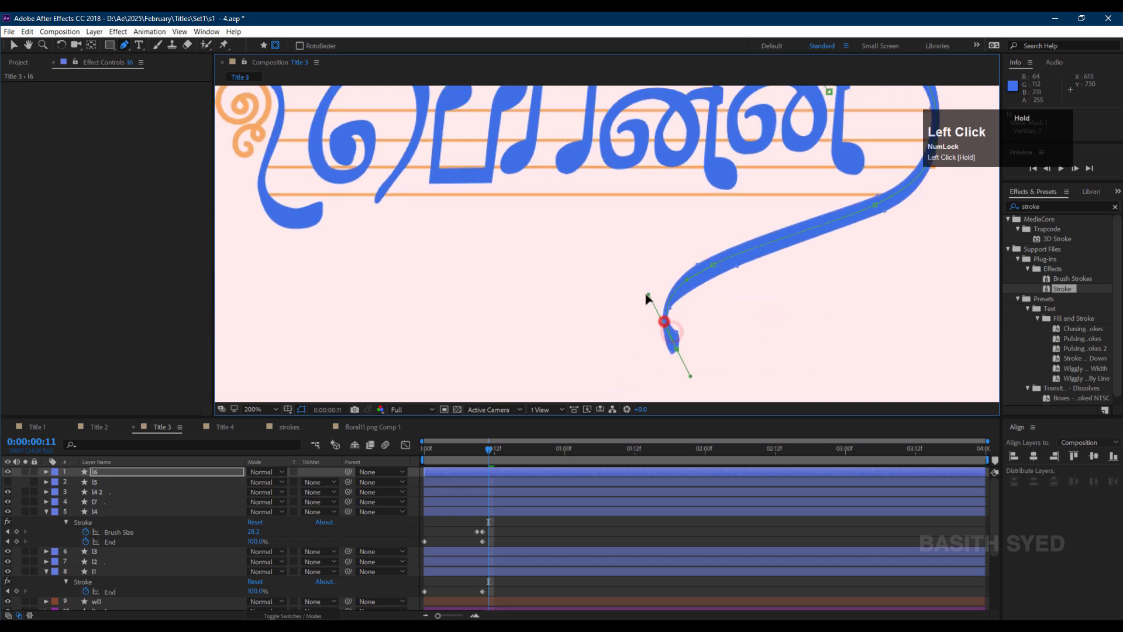
drag(757, 155, 678, 222)
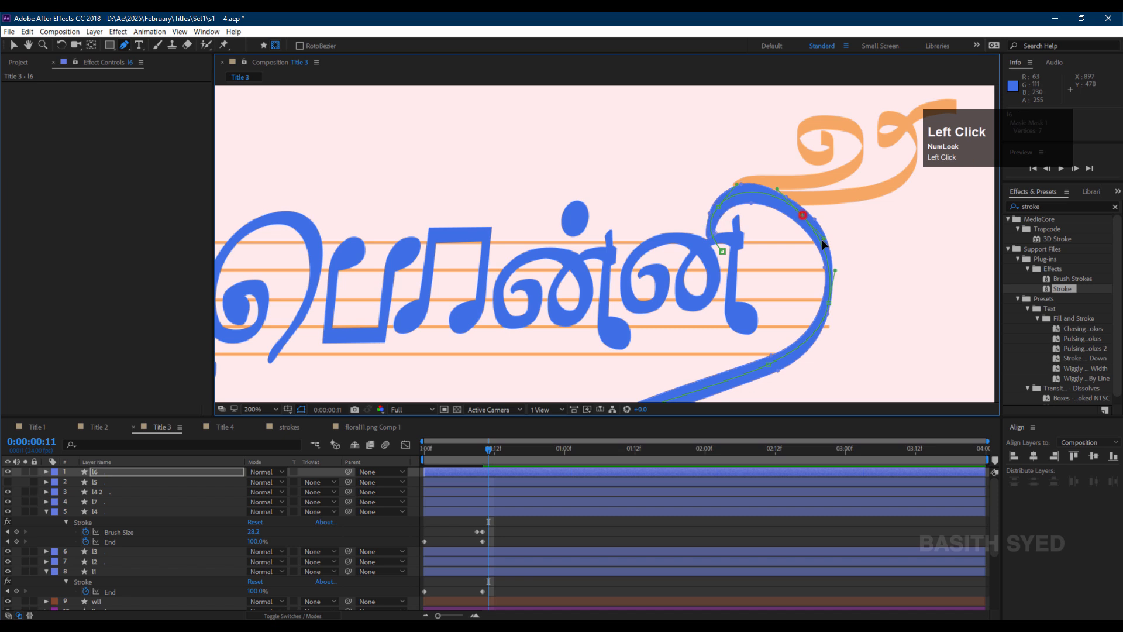
click(777, 188)
click(829, 302)
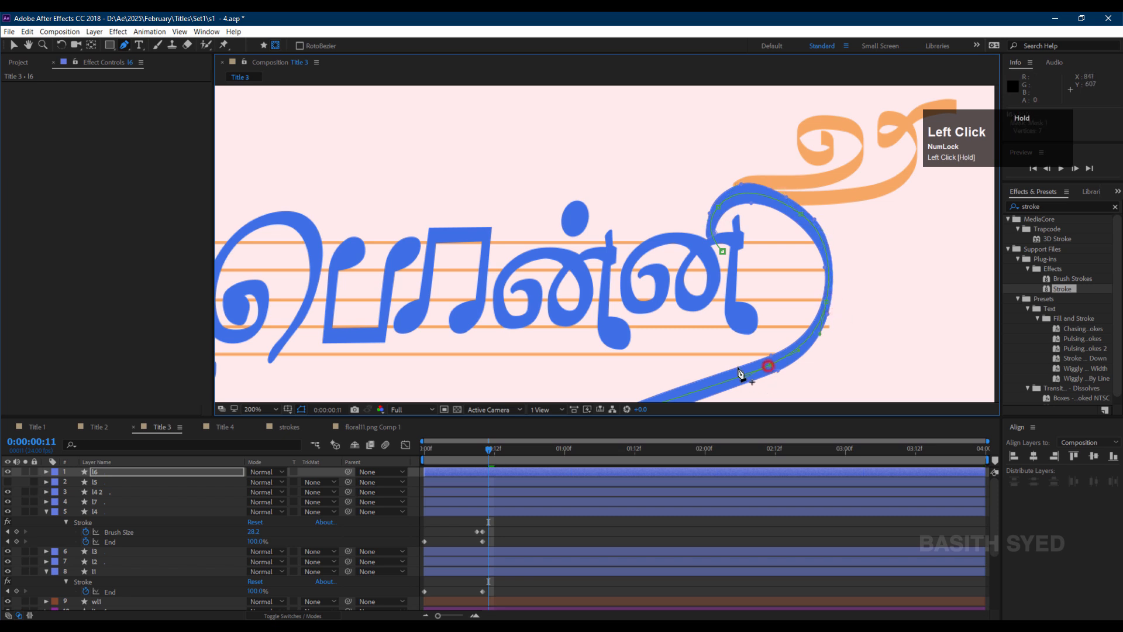
drag(739, 376, 733, 293)
Copy the Stroke effect from layer l7 and paste it onto layer l6.
click(99, 499)
key(ctrl+c)
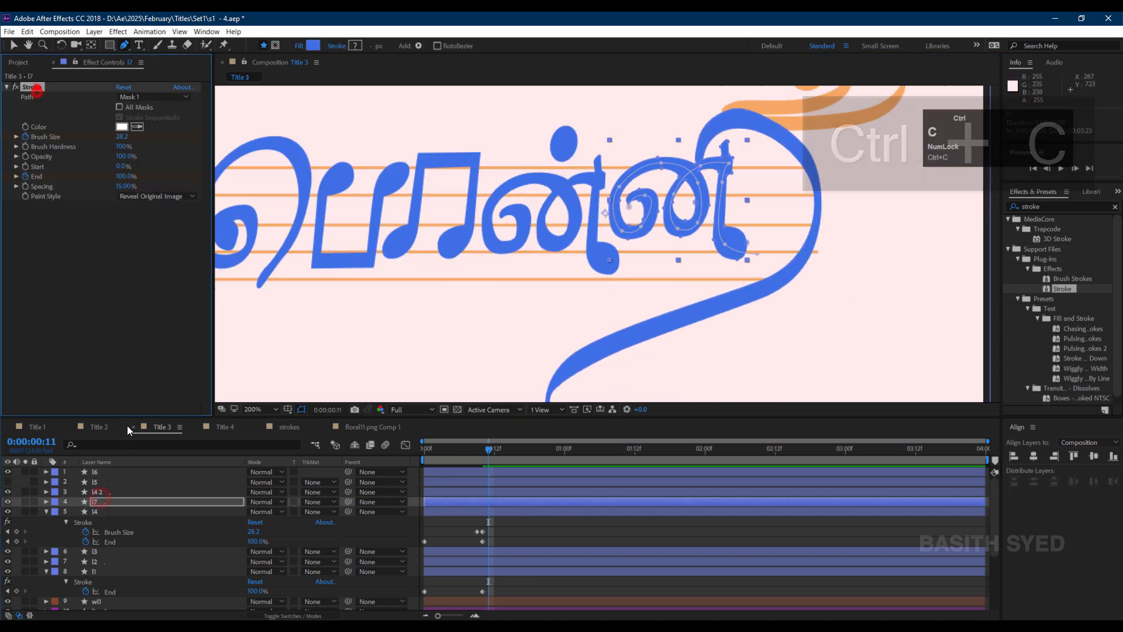
click(484, 471)
key(ctrl+v)
drag(489, 501, 424, 508)
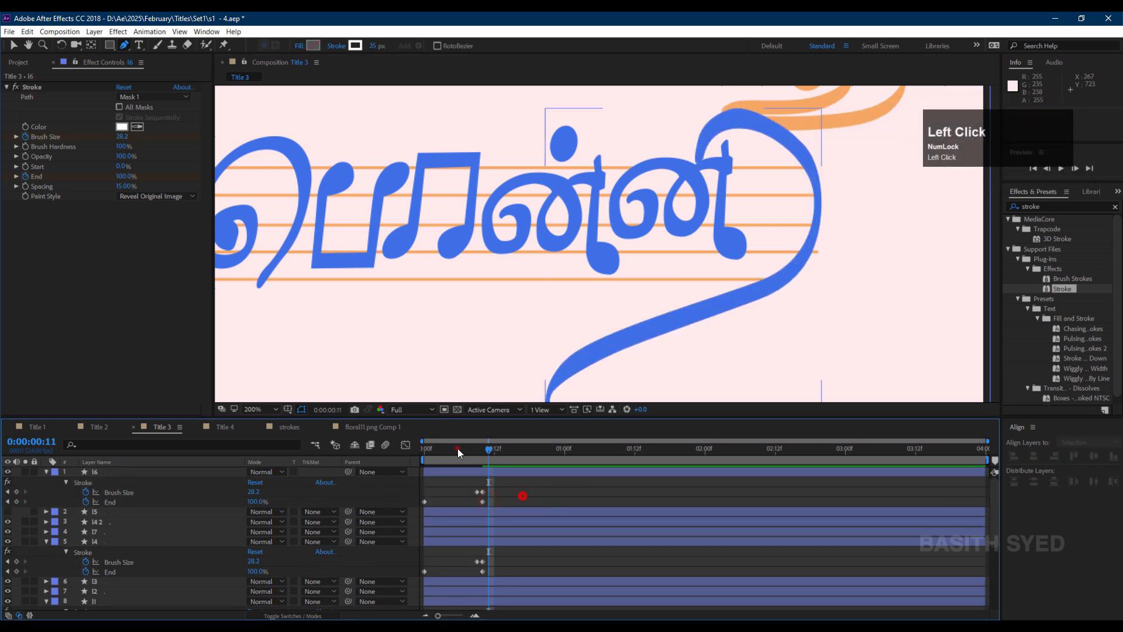
Remove l6's Brush Size keyframes and set its Brush Size to 12.8.
click(110, 491)
click(511, 487)
mouse_move(458, 448)
mouse_down()
mouse_move(422, 451)
mouse_move(517, 449)
mouse_up()
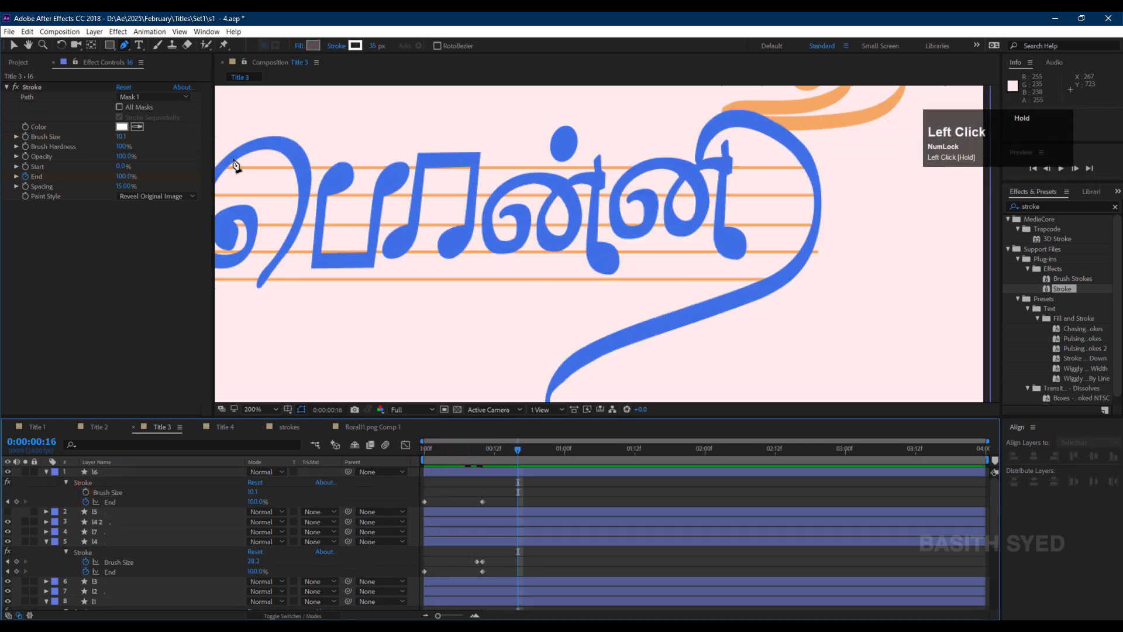
click(13, 87)
click(24, 88)
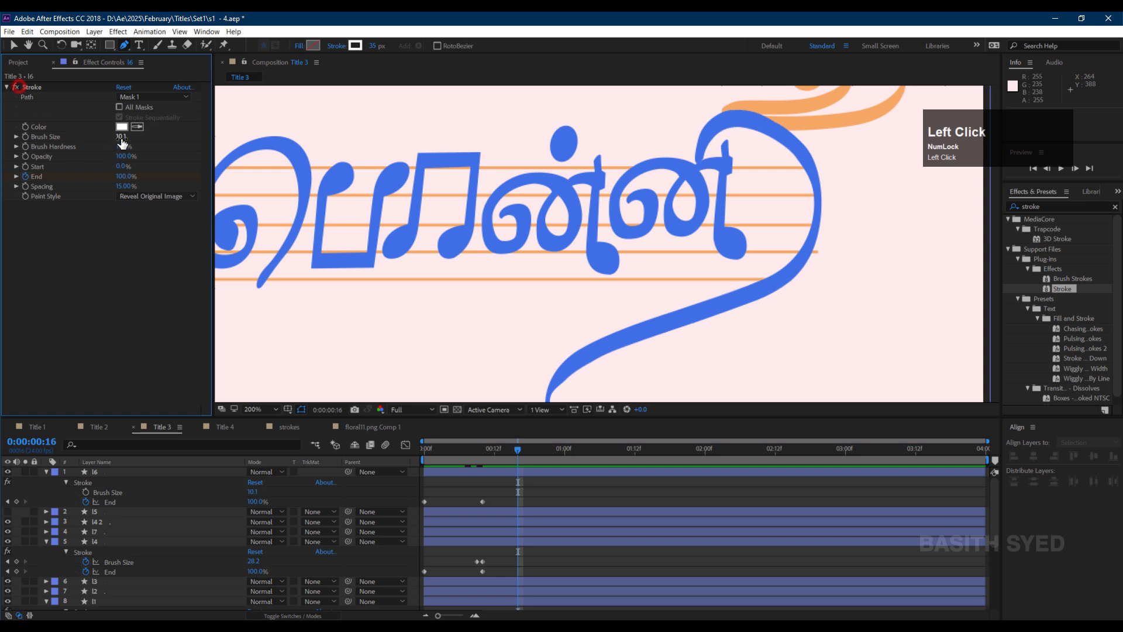
drag(121, 136, 126, 136)
drag(444, 449, 512, 449)
key(shift+slash)
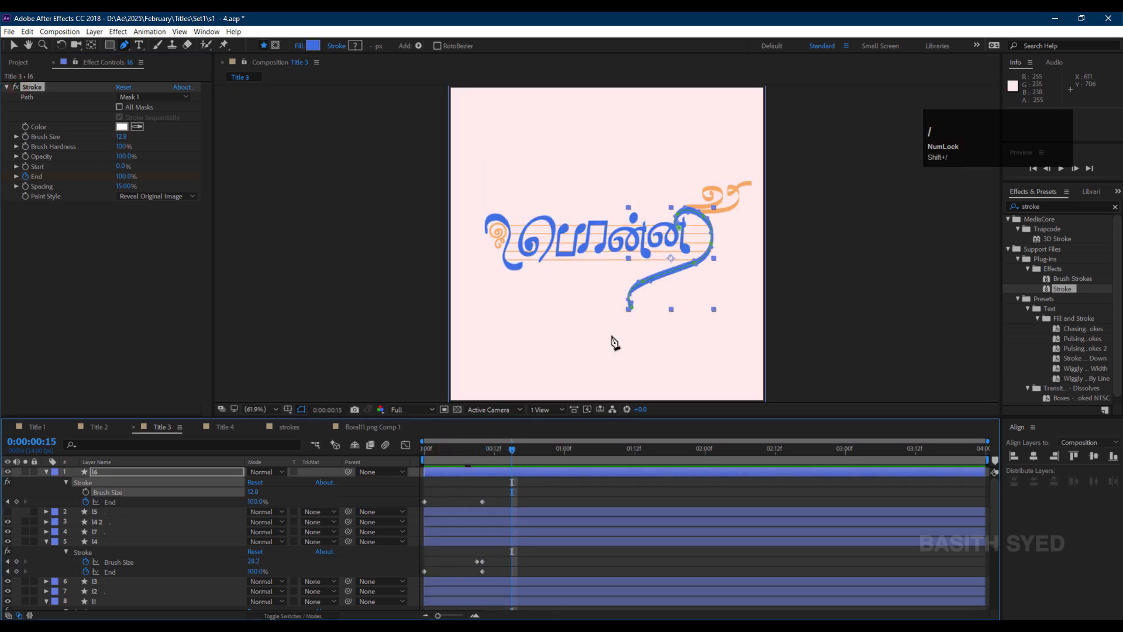
Preview the write-on animation of the title.
click(398, 454)
key(space)
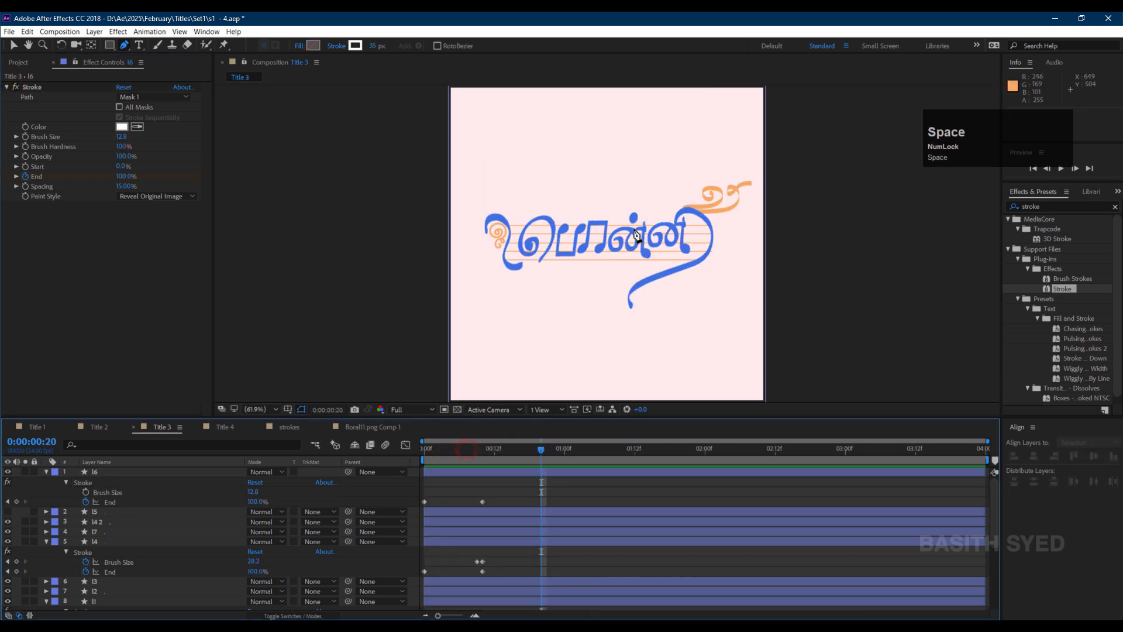
click(709, 501)
scroll(607, 244, up, 3)
scroll(378, 590, down, 1)
Keyframe the dot layer l4.2's Scale to grow from 0% to 100% over the first few frames.
click(115, 533)
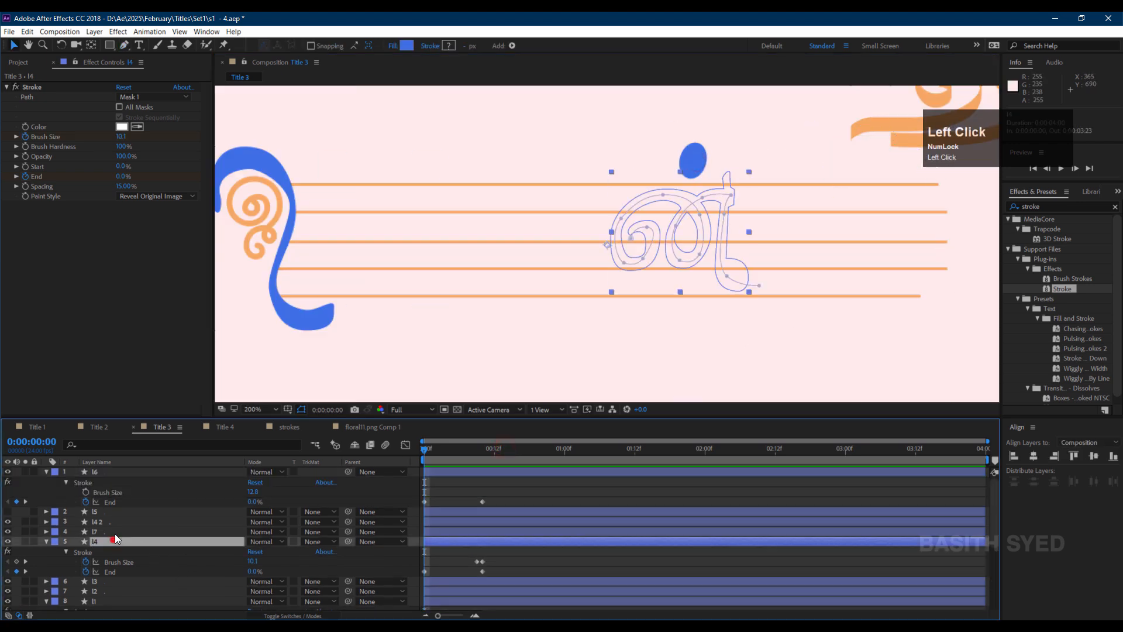
key(s)
scroll(99, 539, down, 2)
click(72, 501)
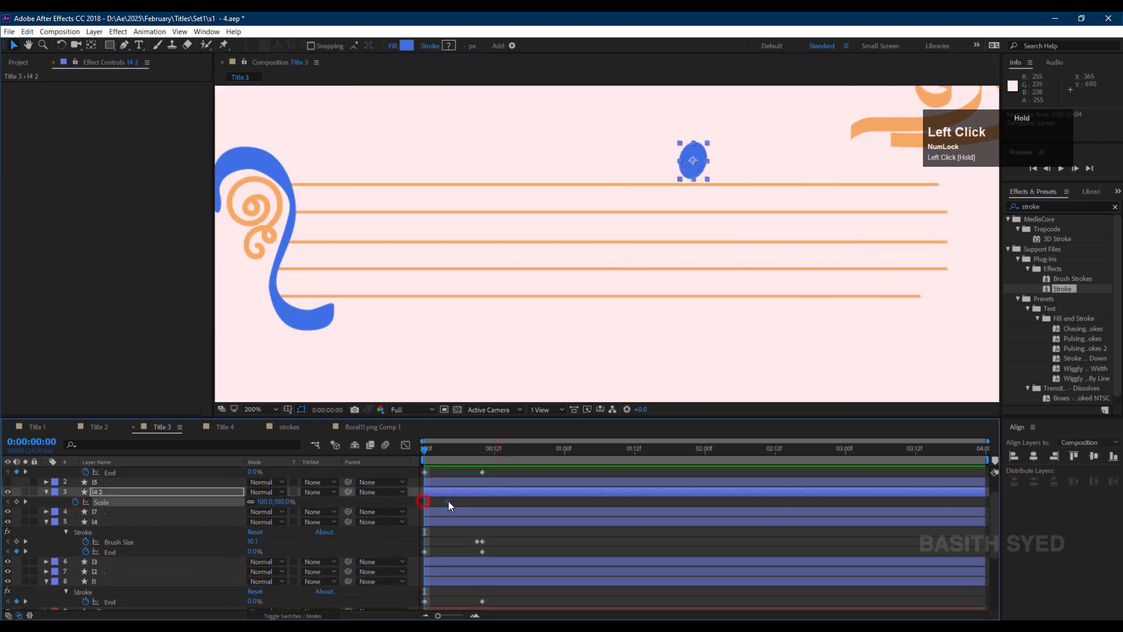
drag(423, 501, 448, 502)
drag(285, 502, 267, 507)
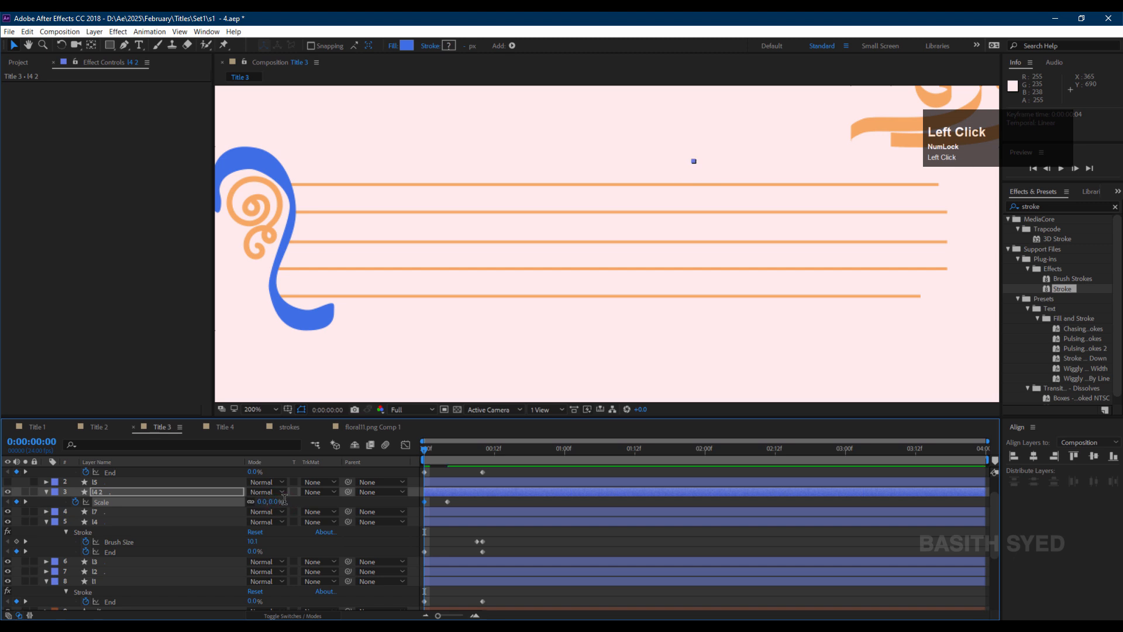
drag(448, 502, 419, 506)
Ease the l4.2 Scale keyframes in the speed graph by increasing their influence.
click(405, 445)
click(807, 604)
drag(493, 492, 515, 579)
drag(432, 588, 437, 585)
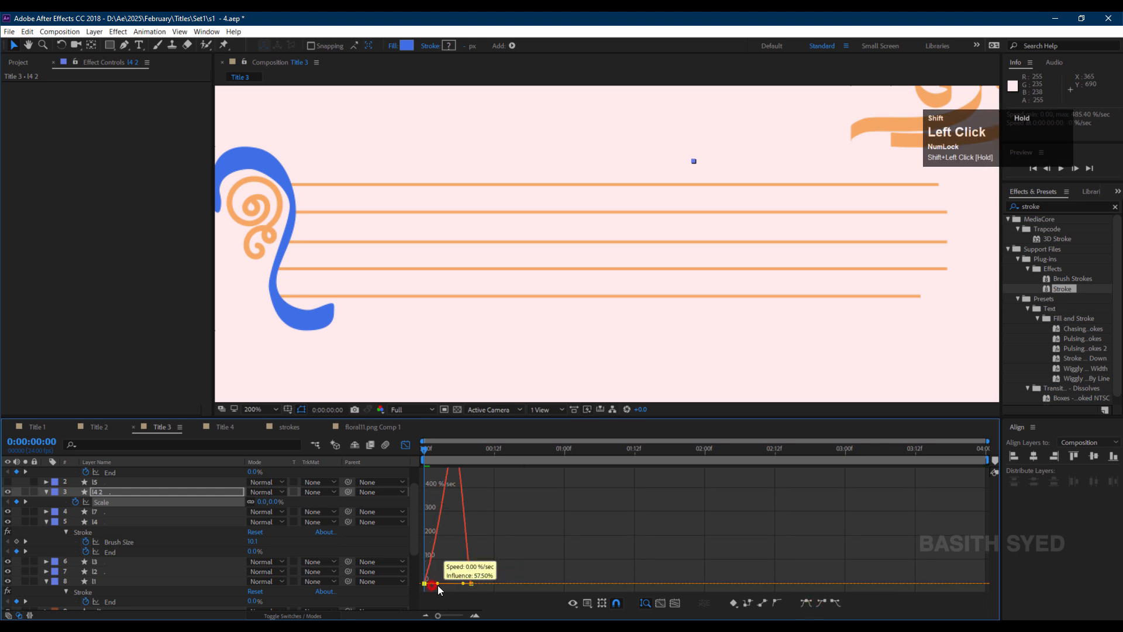
click(438, 454)
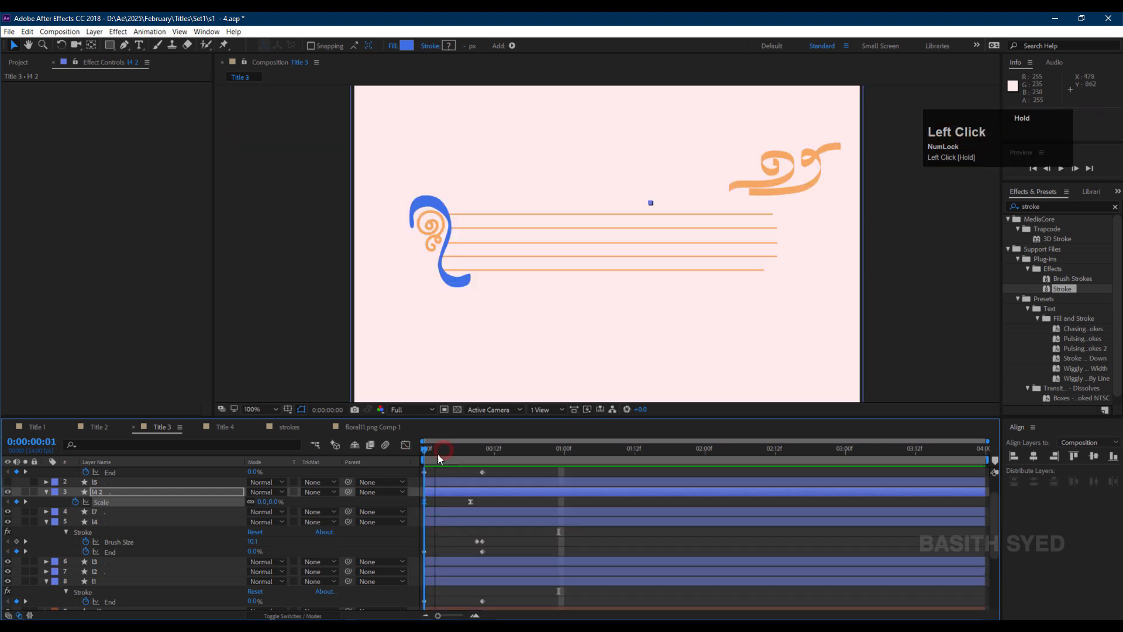
drag(438, 454, 494, 464)
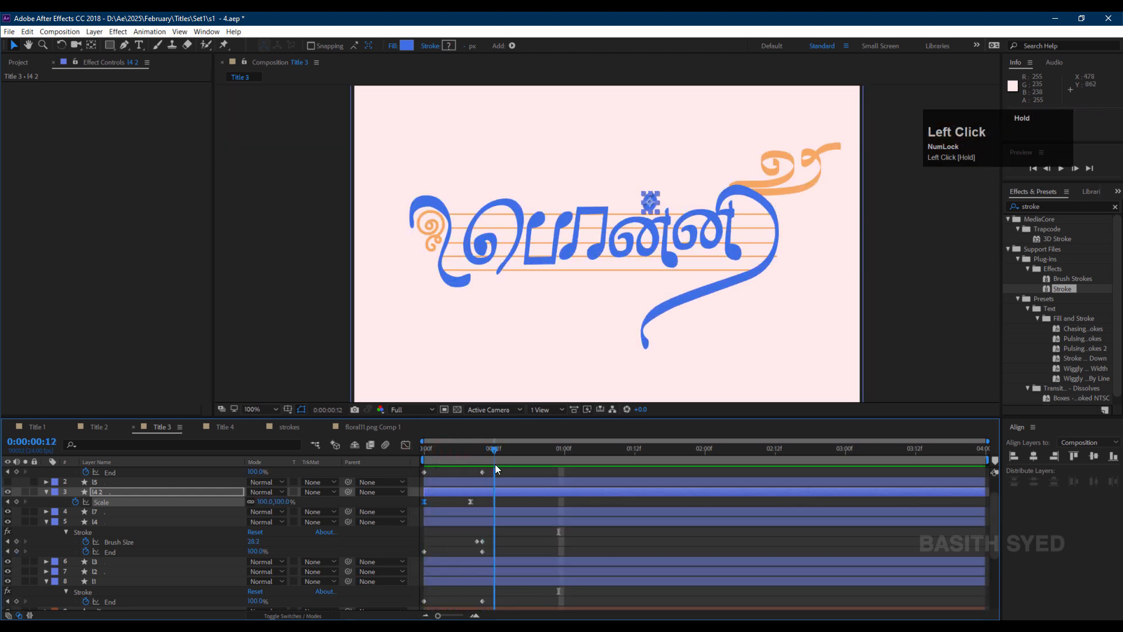
Select layers l2 through l6 and trim their in-points to frame 10.
click(517, 203)
scroll(157, 550, down, 1)
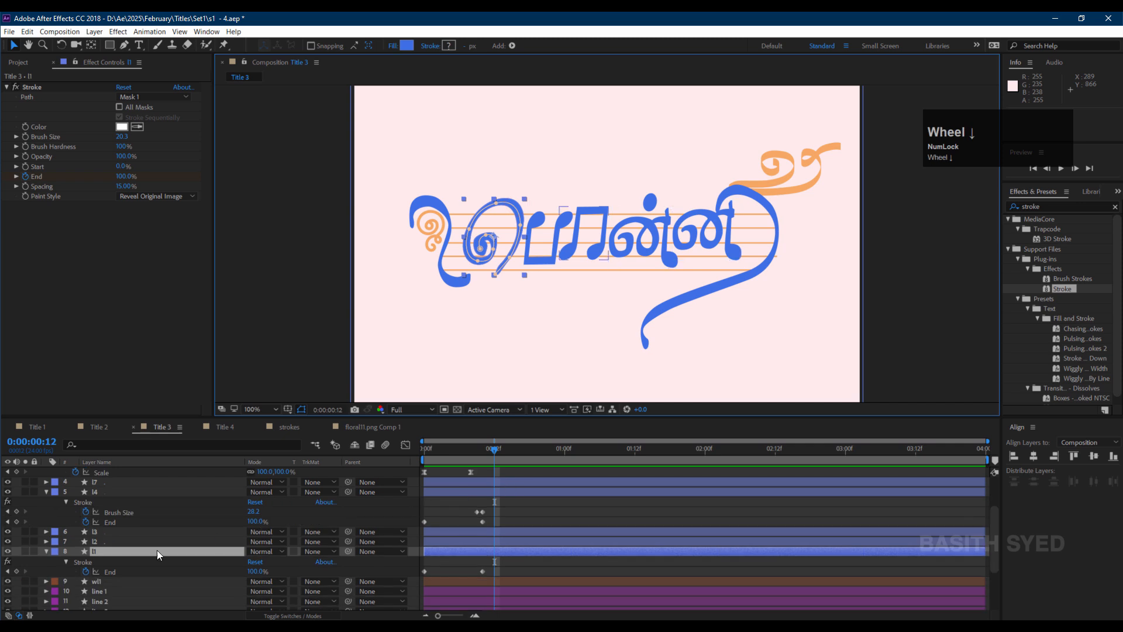
click(111, 551)
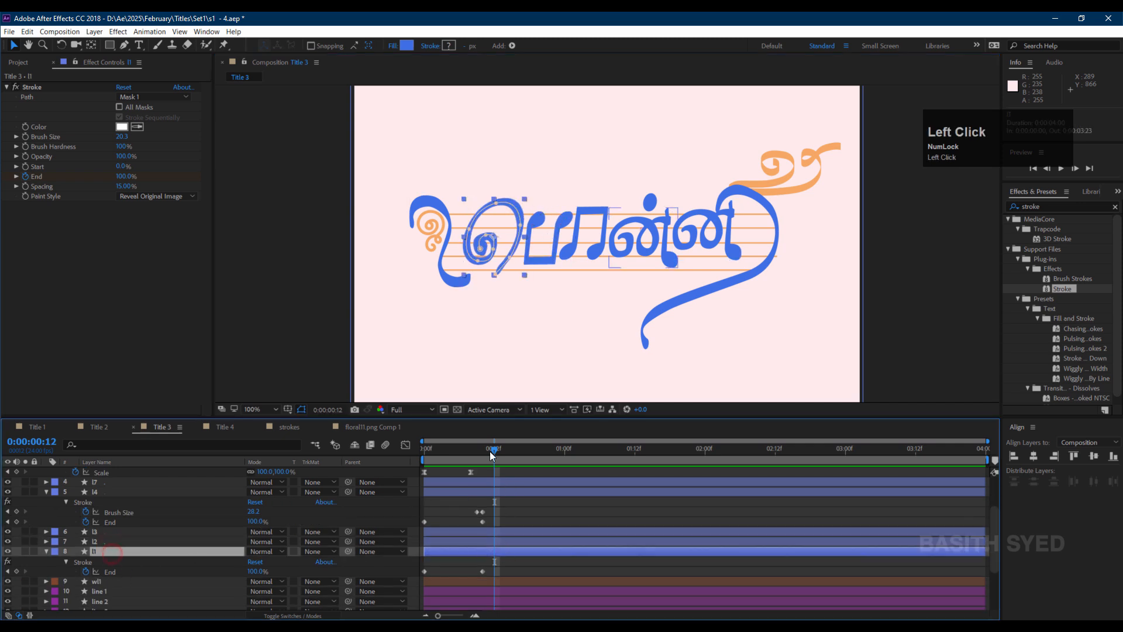
drag(493, 450, 481, 450)
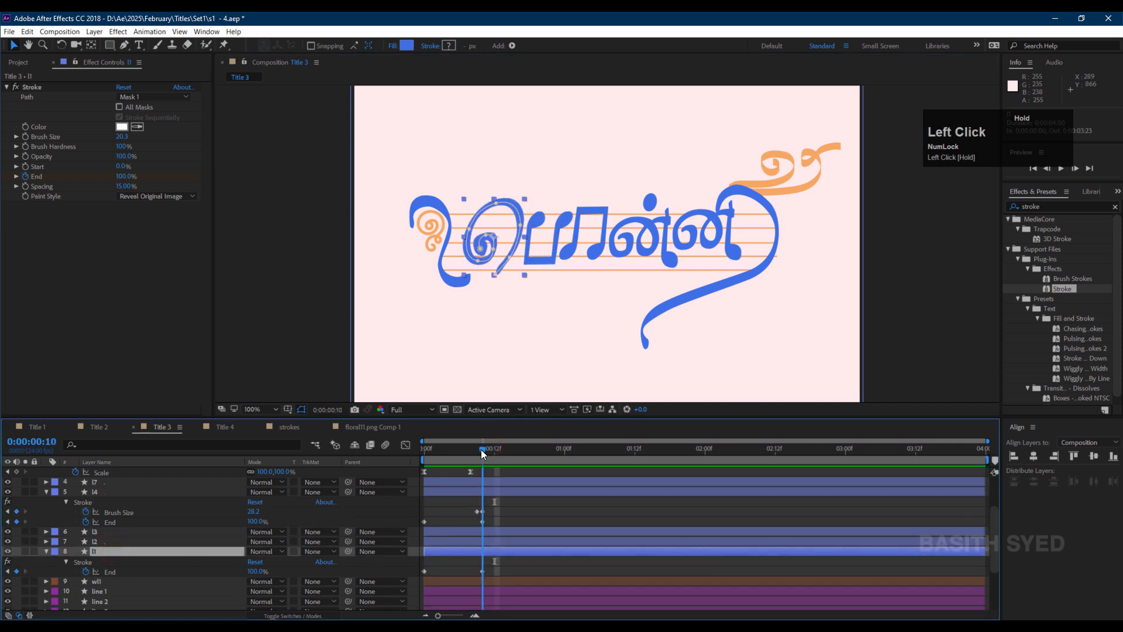
click(96, 542)
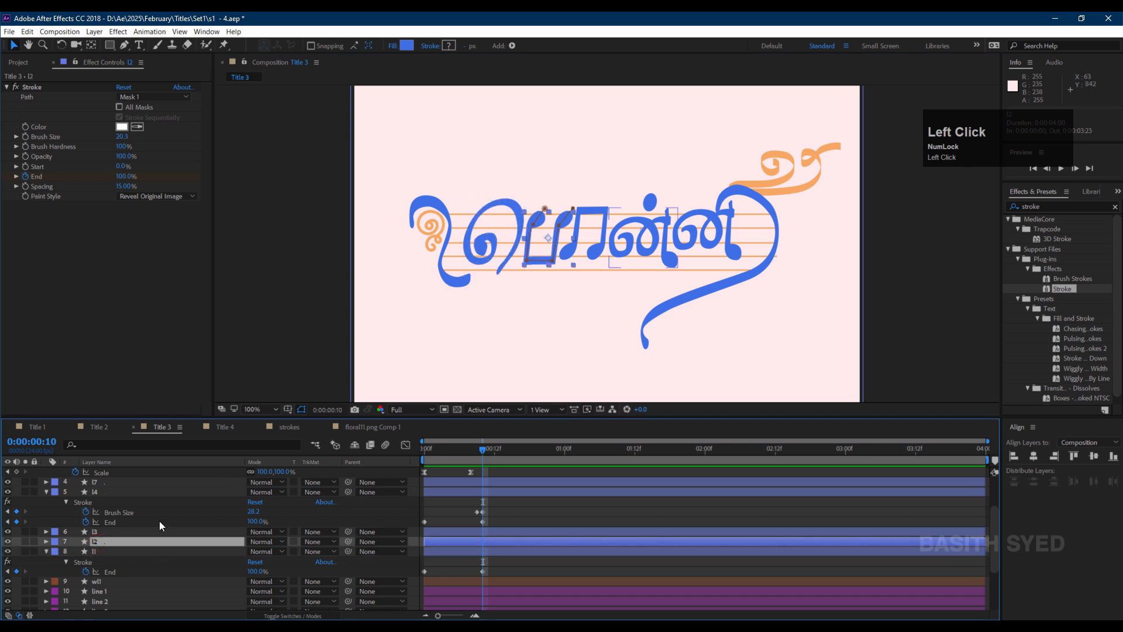
scroll(159, 520, up, 3)
shift+click(140, 475)
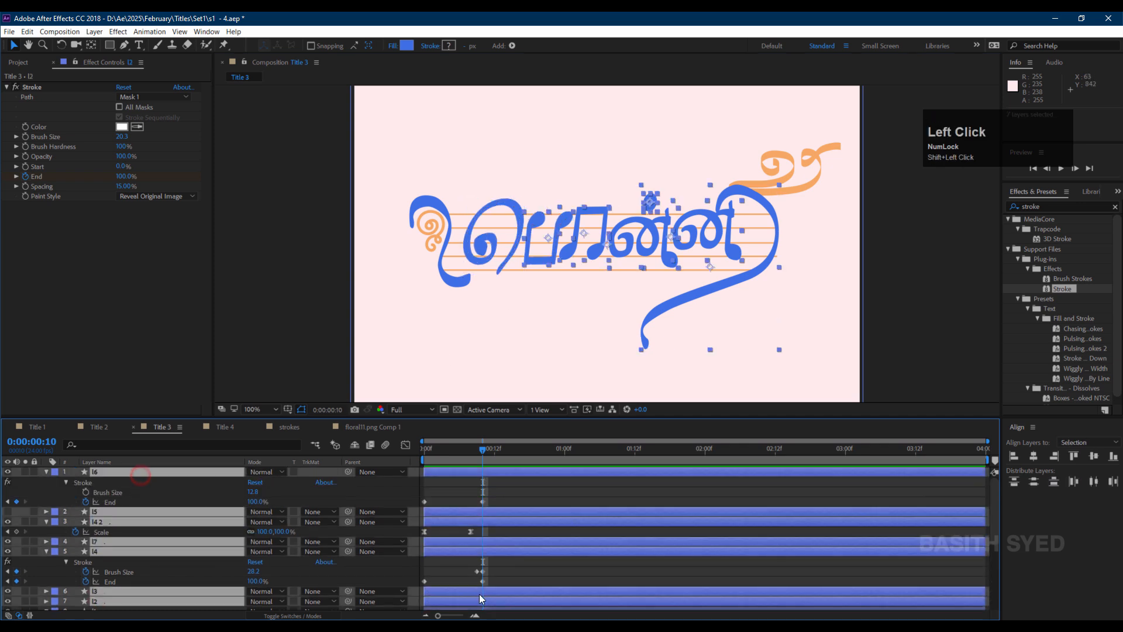
key(bracketleft)
scroll(515, 526, down, 2)
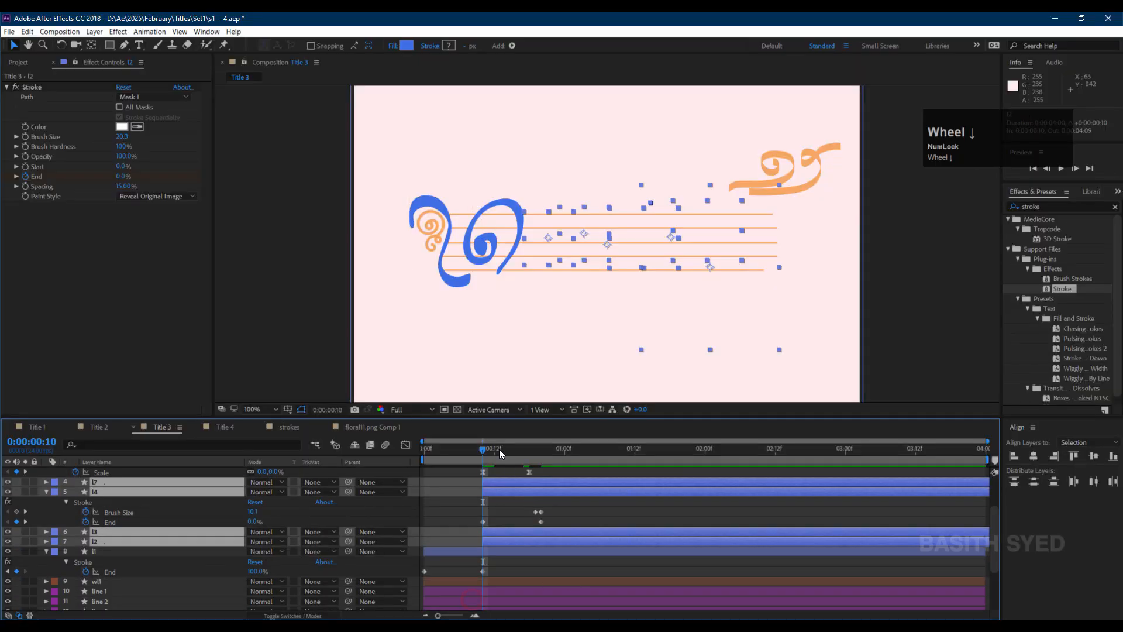
Stagger the letter layers so l3 starts at frame 20 and the l4 group starts around one second.
drag(500, 450, 541, 456)
click(526, 533)
scroll(531, 480, up, 2)
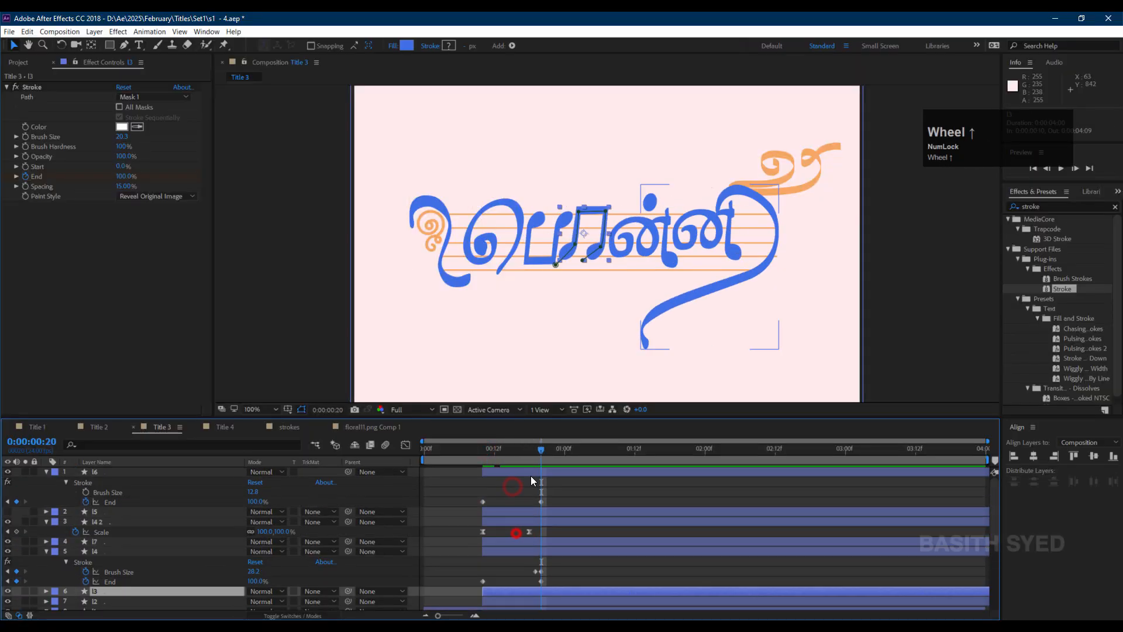
shift+click(531, 472)
scroll(520, 514, down, 1)
drag(511, 561, 567, 564)
ctrl+click(555, 564)
drag(559, 520, 611, 518)
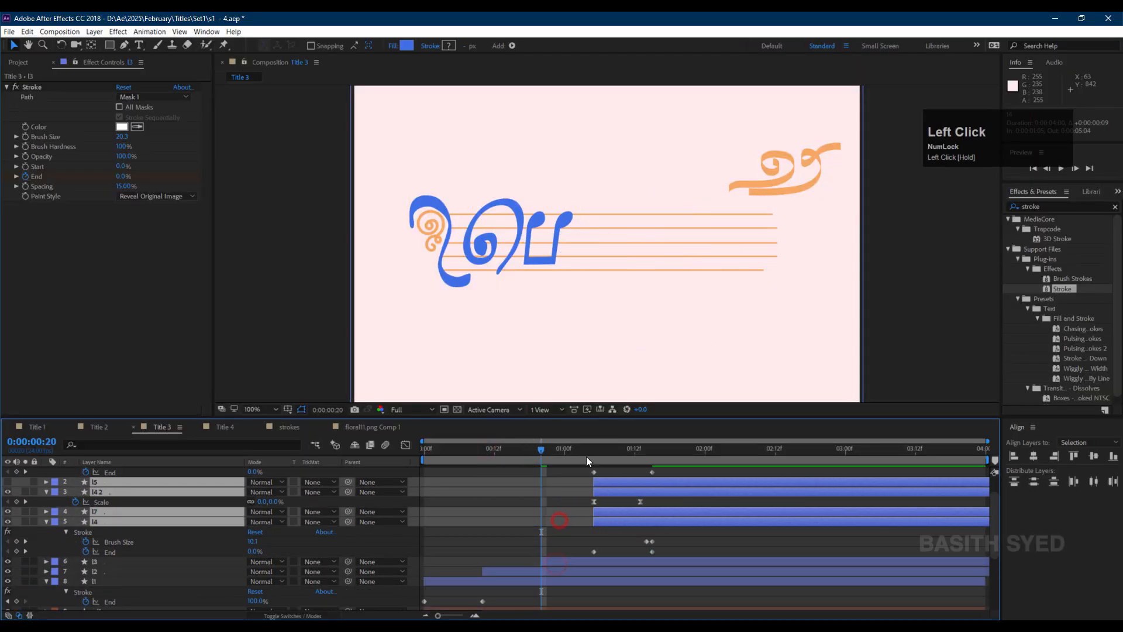
Adjust the l4 group's timing and move layer l4.2 below l7 in the layer stack.
drag(587, 458, 651, 456)
drag(617, 518, 608, 528)
ctrl+click(612, 519)
ctrl+click(614, 513)
click(125, 492)
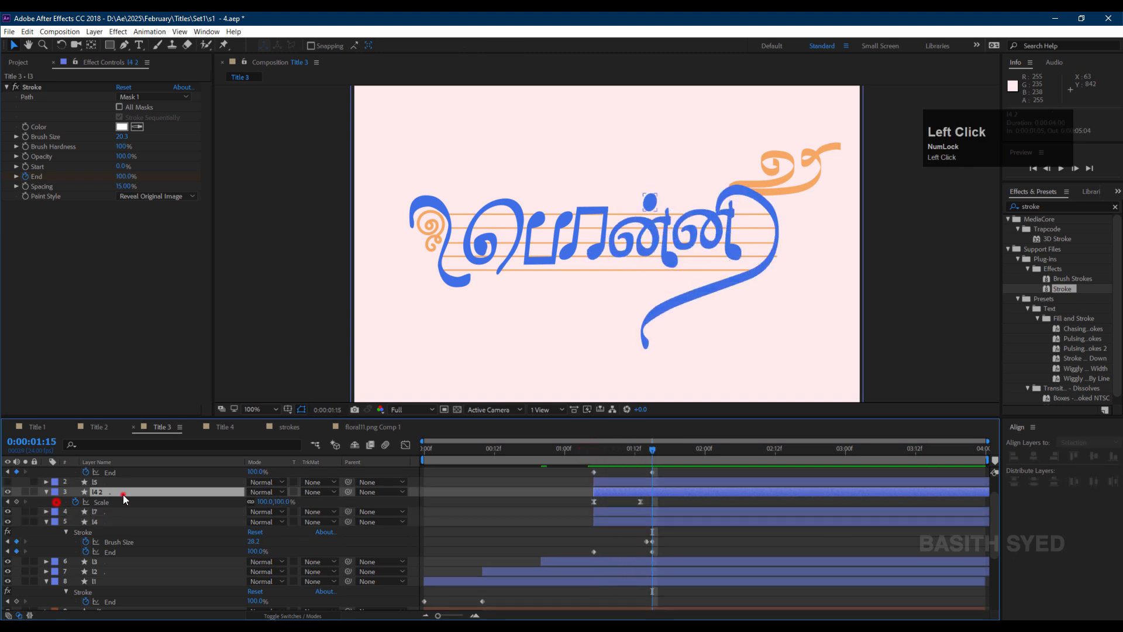
drag(136, 492, 122, 516)
click(116, 492)
Slide layer l6 later so it starts after the preceding letters finish.
scroll(119, 486, up, 1)
shift+click(127, 474)
drag(614, 520, 661, 520)
click(602, 515)
click(665, 470)
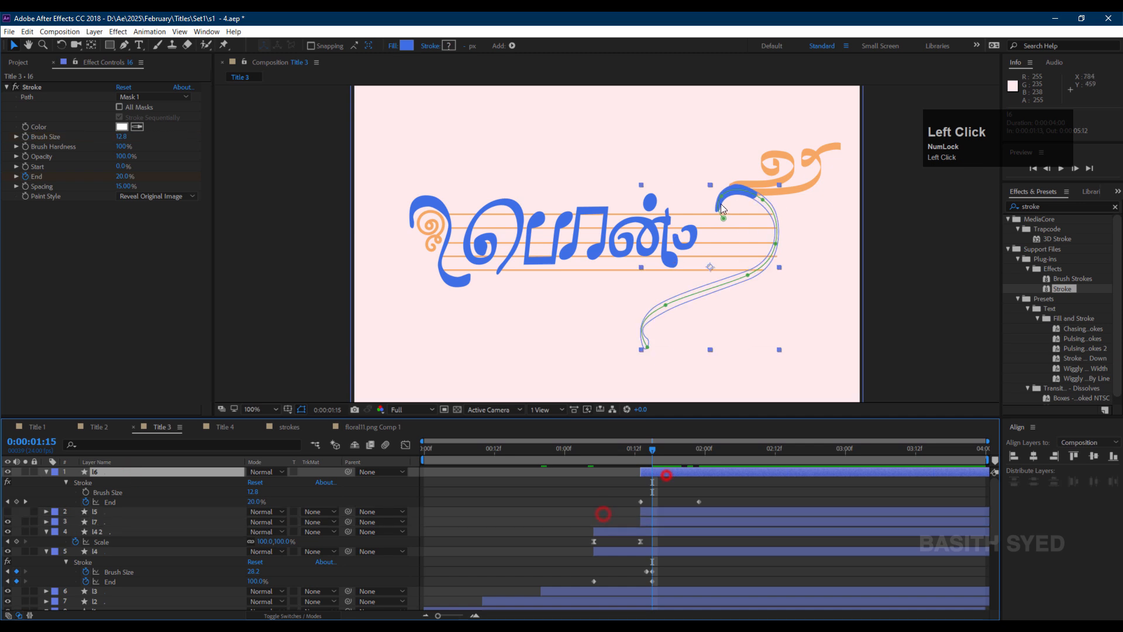
drag(664, 471, 699, 470)
drag(650, 445, 526, 459)
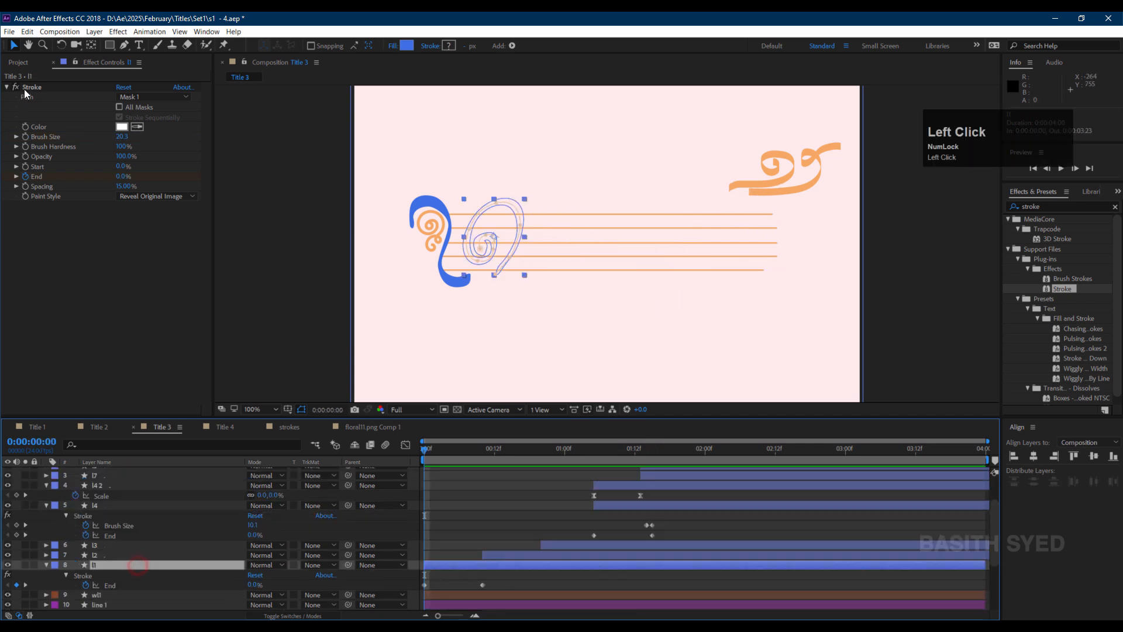
Copy the Stroke effect from layer l1 and paste it onto layer wl1.
click(29, 87)
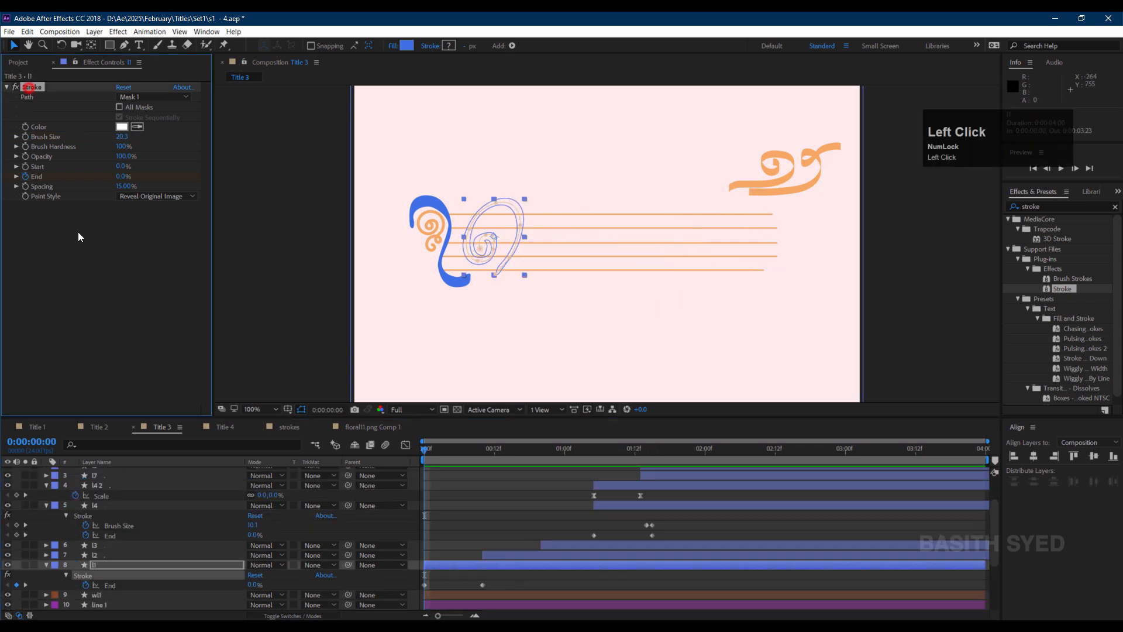
key(ctrl+c)
click(125, 593)
key(ctrl+v)
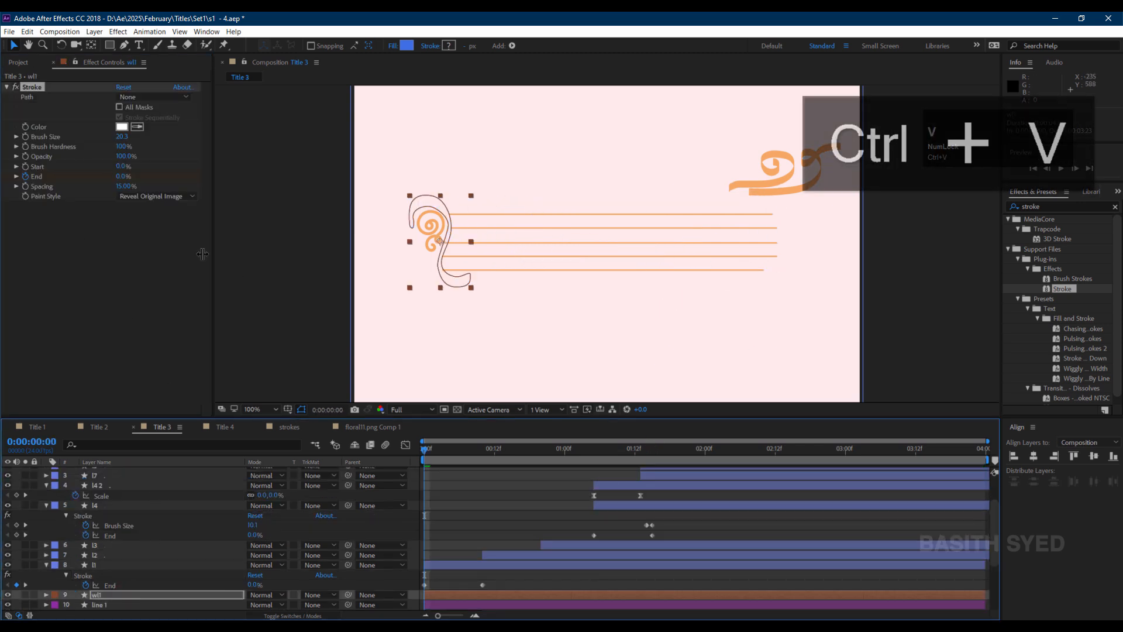
click(29, 87)
click(16, 87)
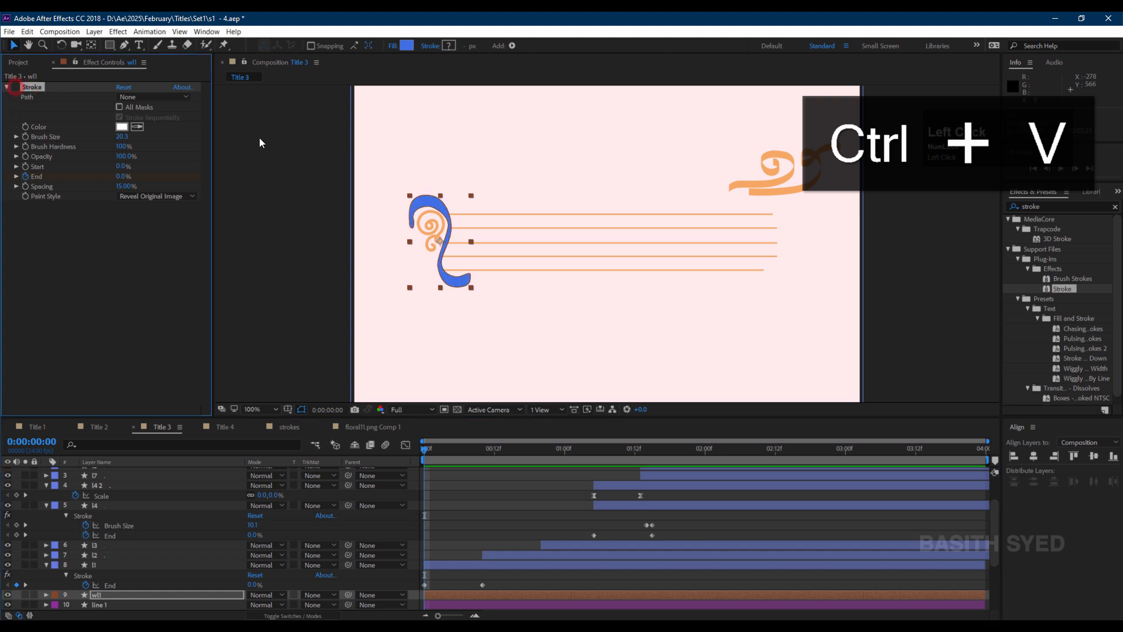
Begin drawing a RotoBezier mask with the Pen tool along wl1's decorative curl.
click(124, 45)
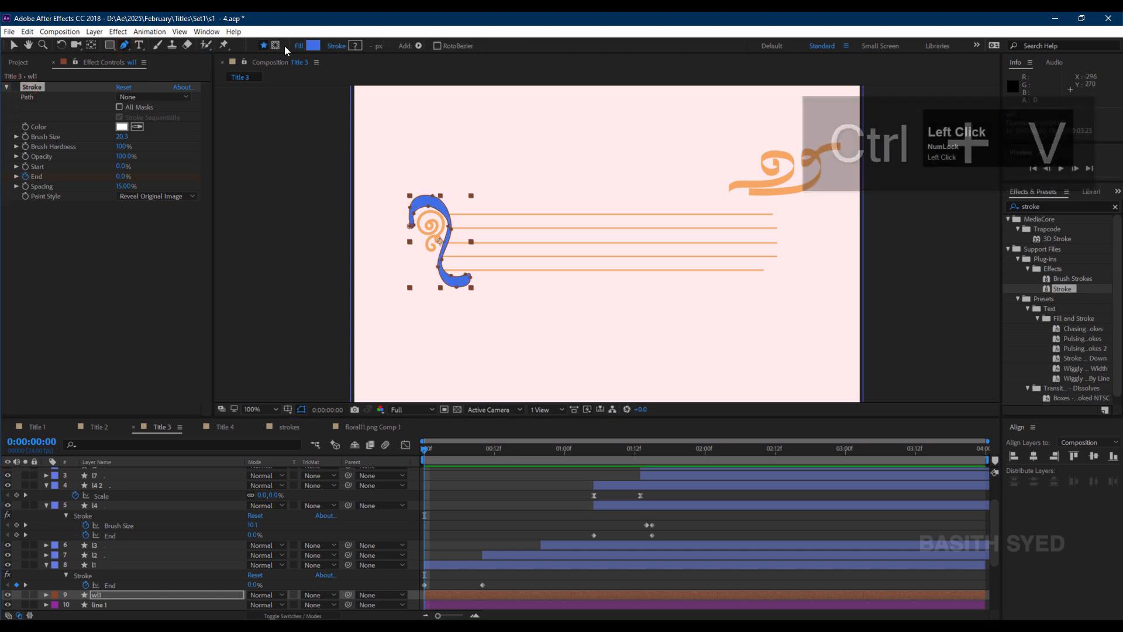
click(275, 46)
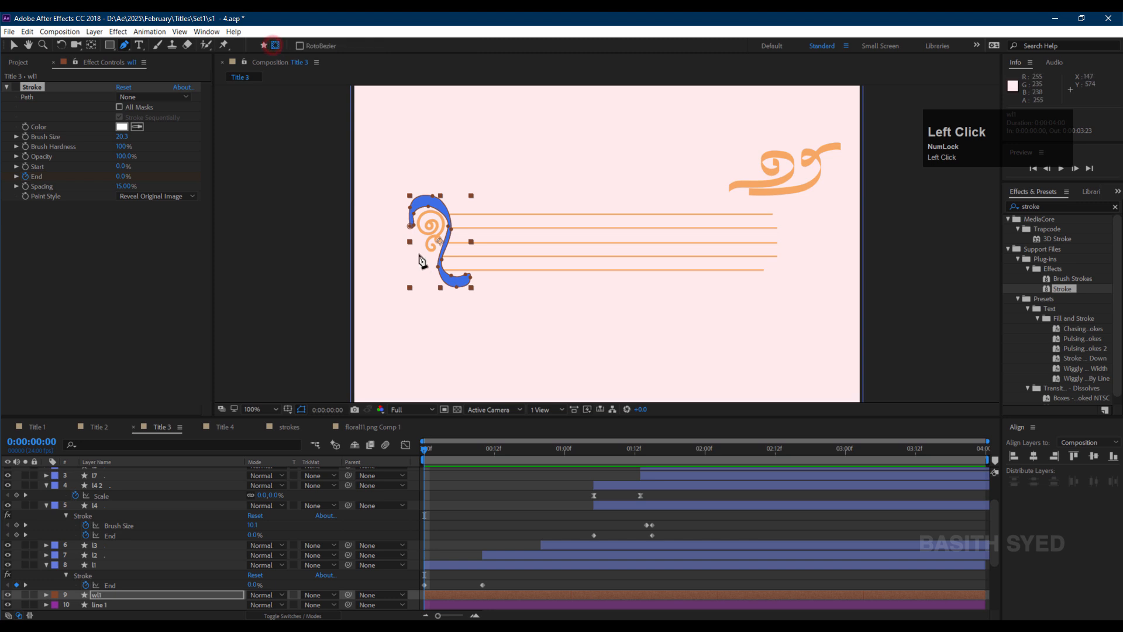
drag(415, 240, 449, 221)
click(449, 221)
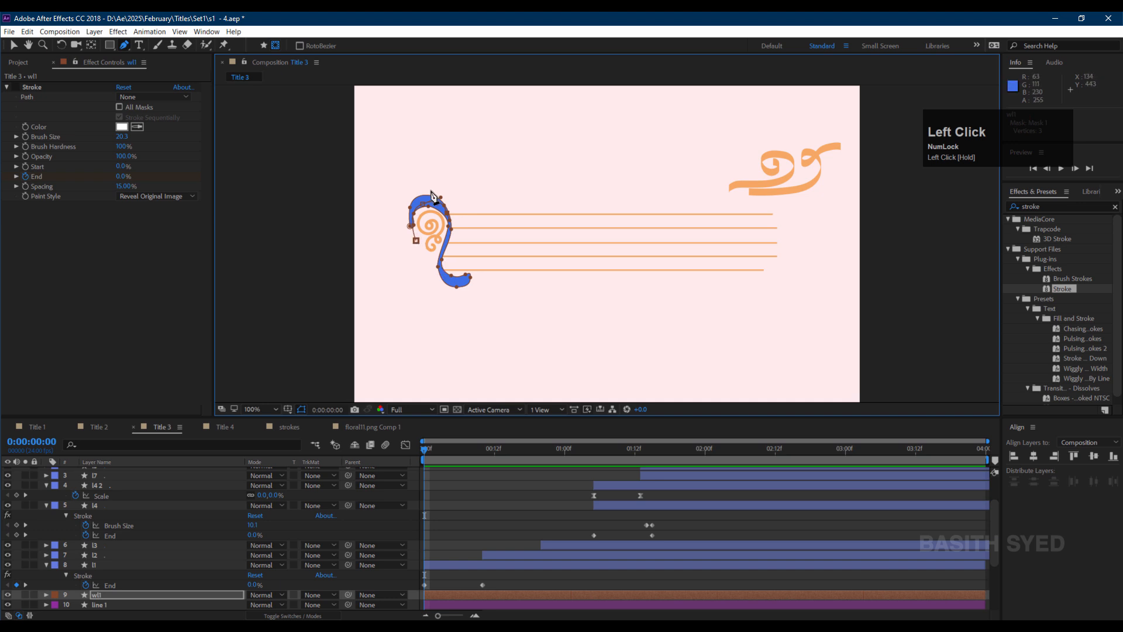
Finish and adjust wl1's RotoBezier mask path so it follows the decorative curl down to its tail.
scroll(76, 587, down, 1)
click(46, 565)
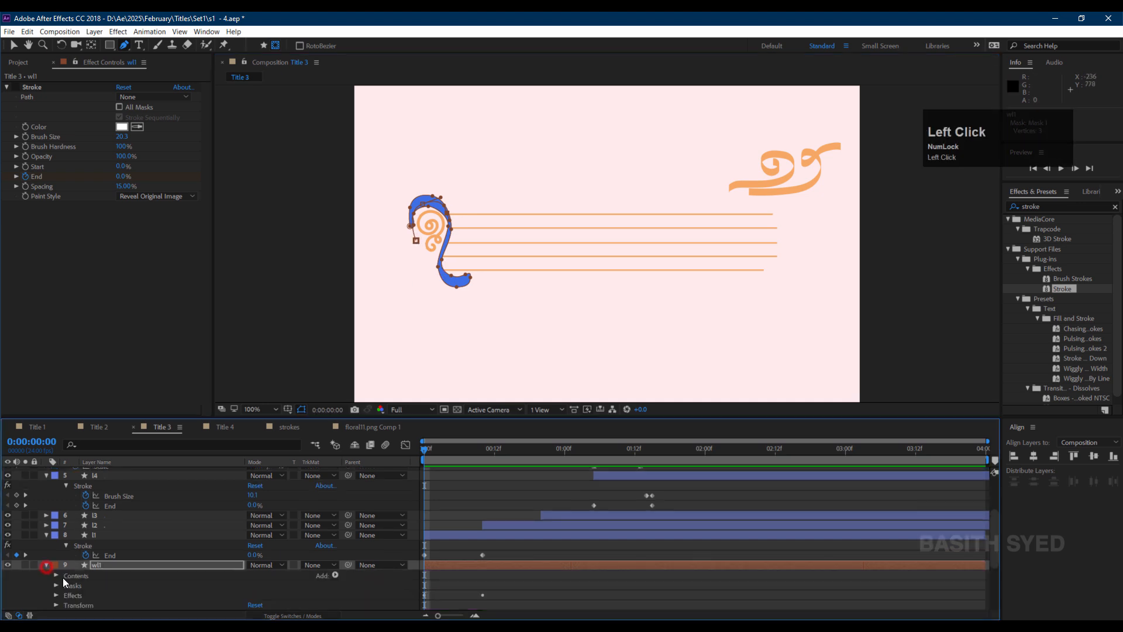
click(56, 585)
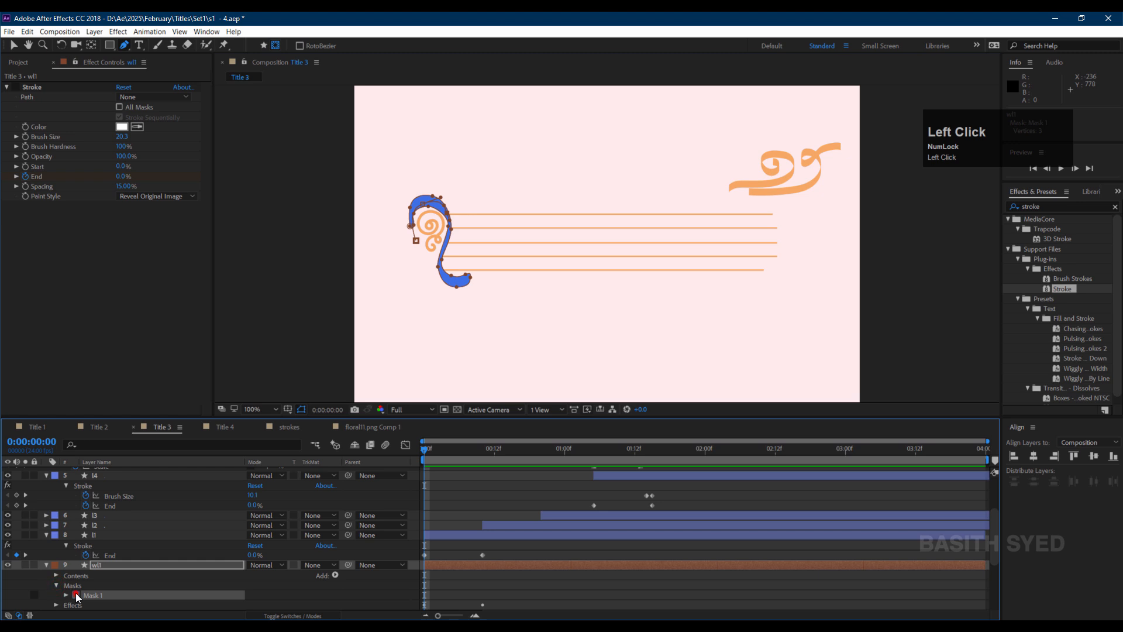
click(76, 595)
mouse_move(882, 185)
mouse_down()
mouse_move(887, 147)
mouse_move(804, 145)
mouse_move(690, 168)
mouse_up()
click(809, 235)
drag(772, 227, 789, 194)
click(881, 188)
scroll(390, 231, up, 1)
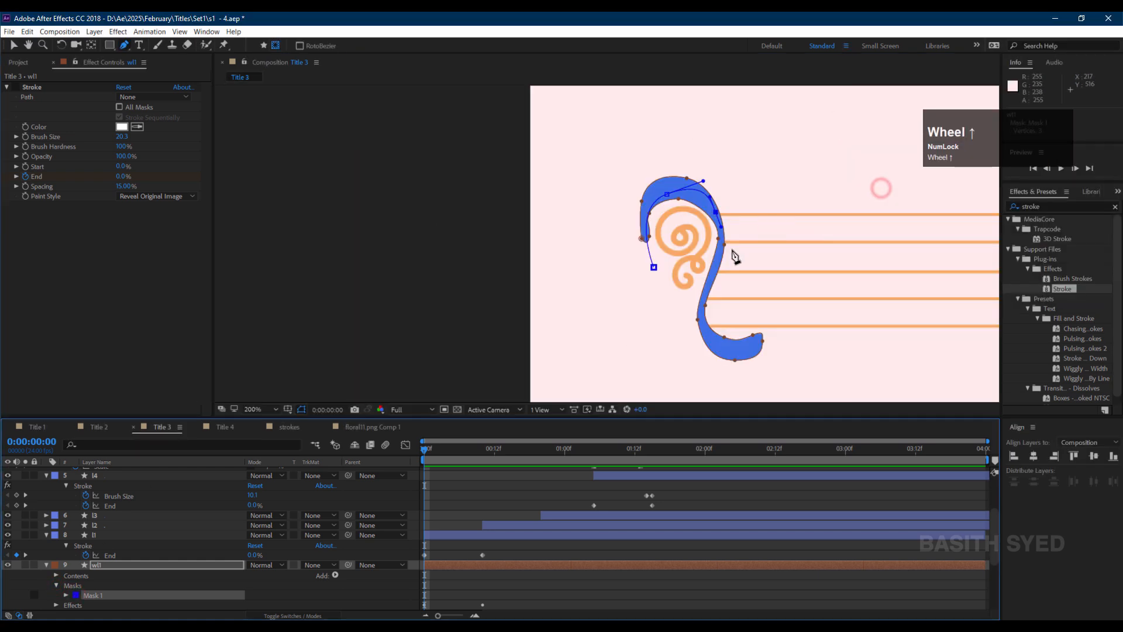
click(717, 265)
click(706, 332)
drag(769, 340, 789, 332)
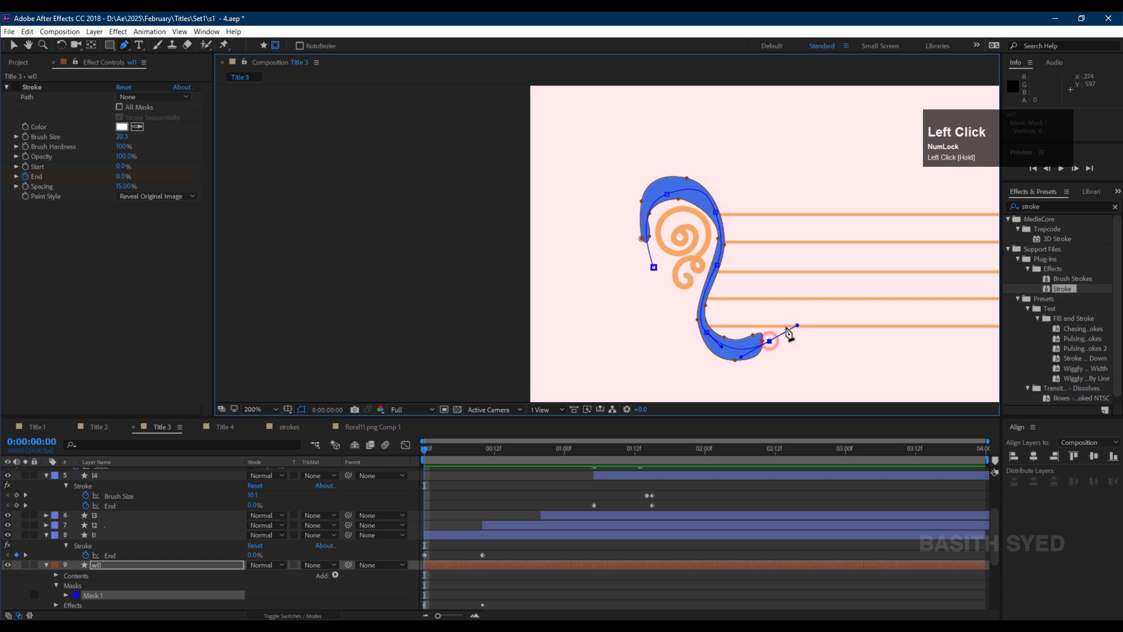
Set the Stroke effect's path on layer wl1 to Mask 1.
click(98, 564)
click(32, 88)
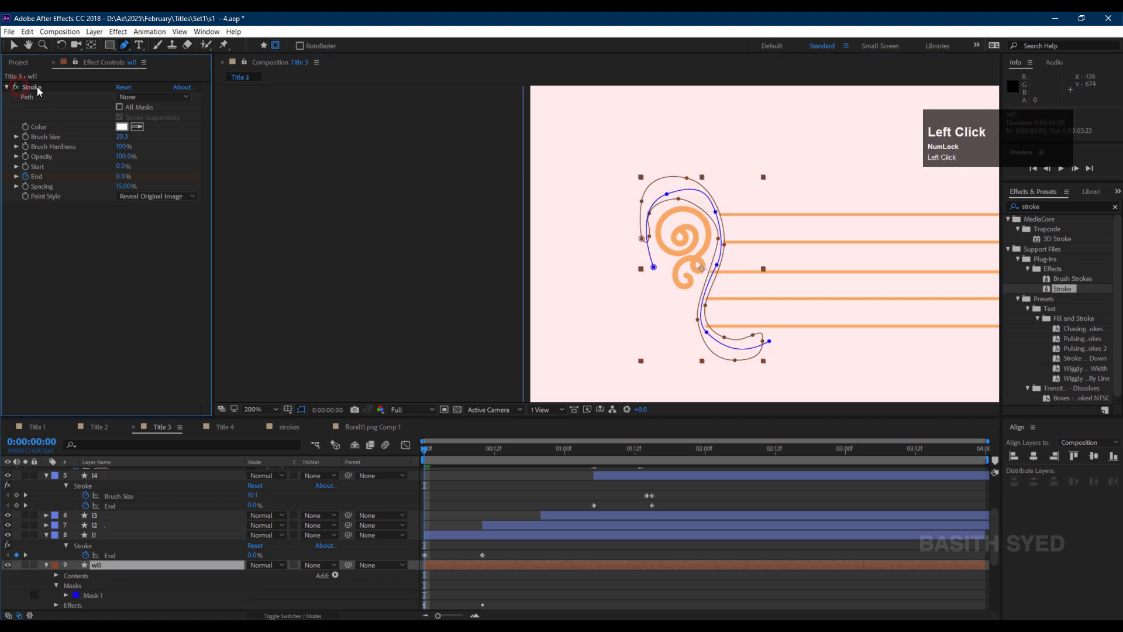
click(135, 97)
click(158, 123)
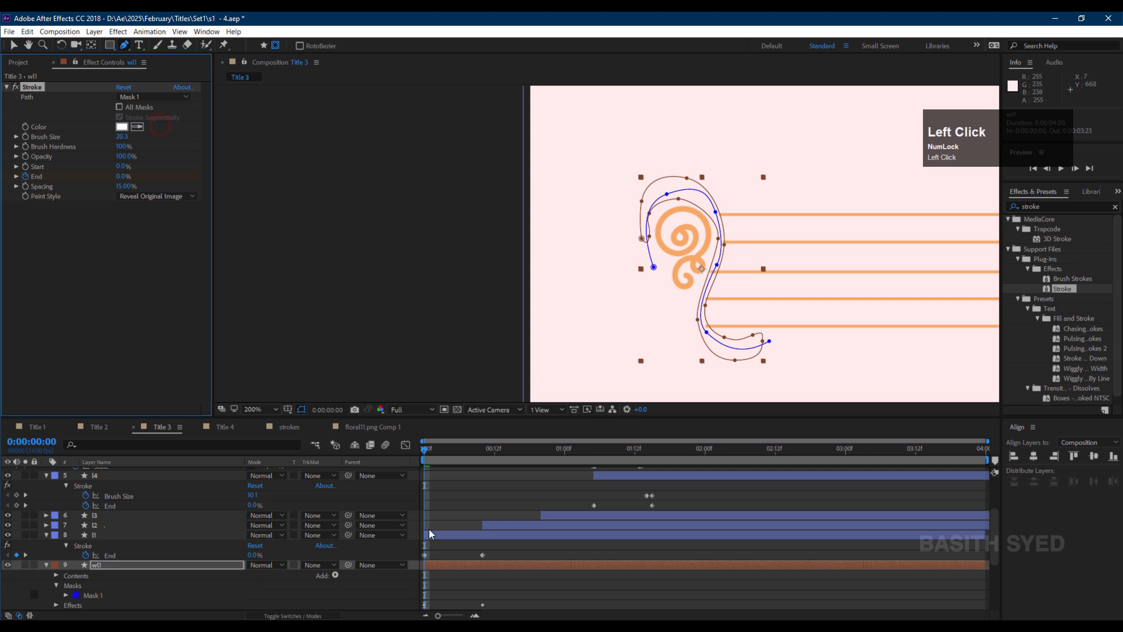
Set wr1's starting keyframes at frame 0 to position 568,519, scale 234% and rotation 79°.
click(105, 565)
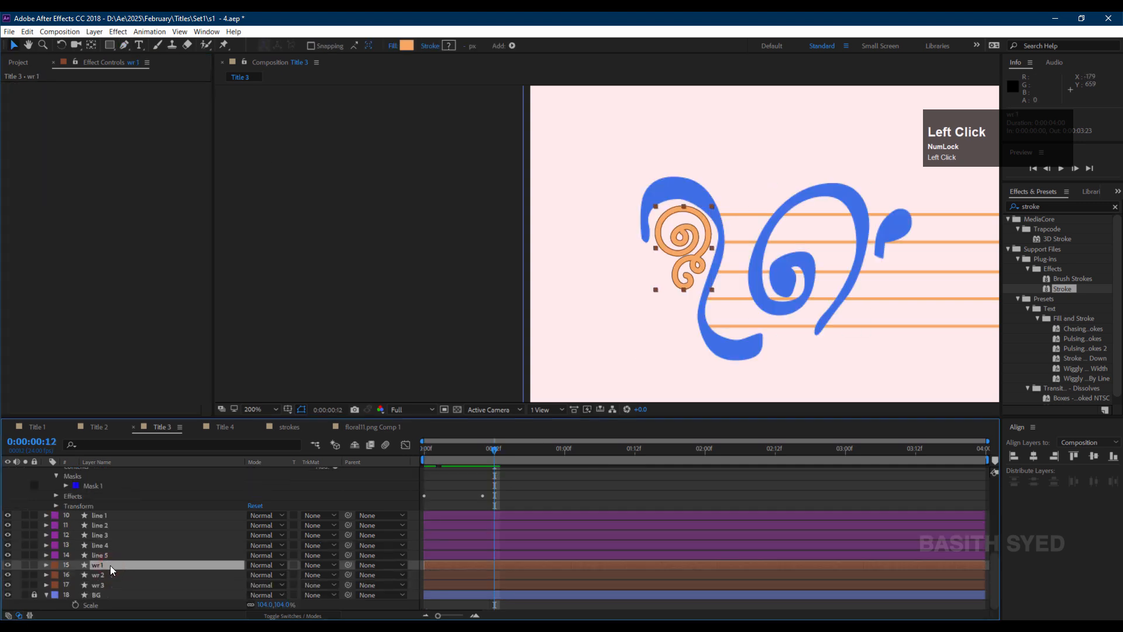
scroll(643, 251, down, 2)
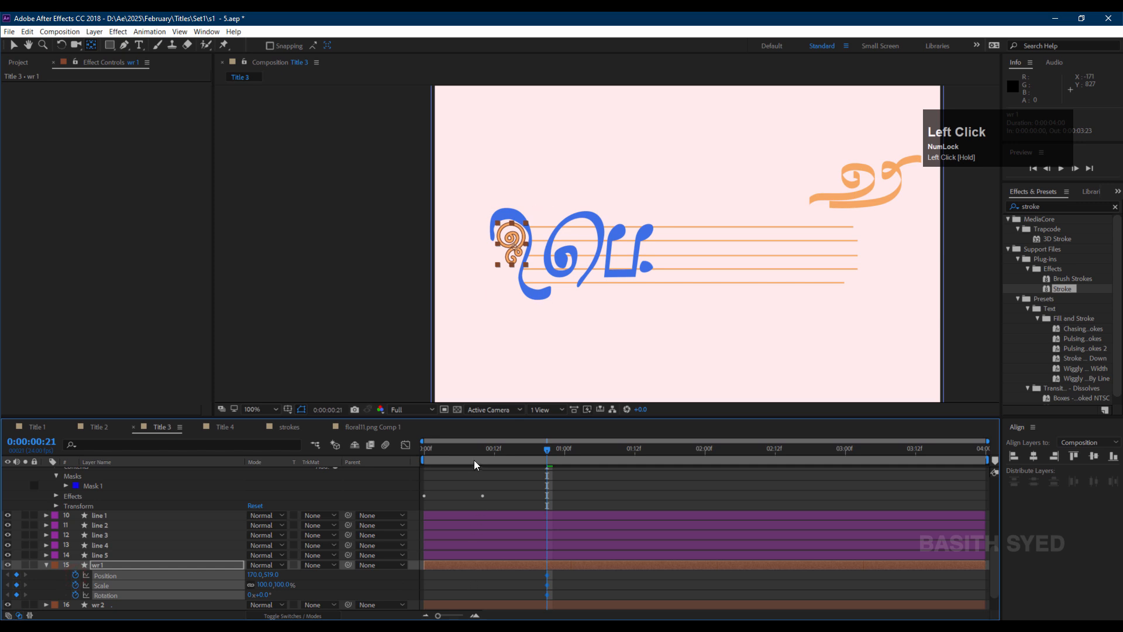
drag(474, 453, 398, 461)
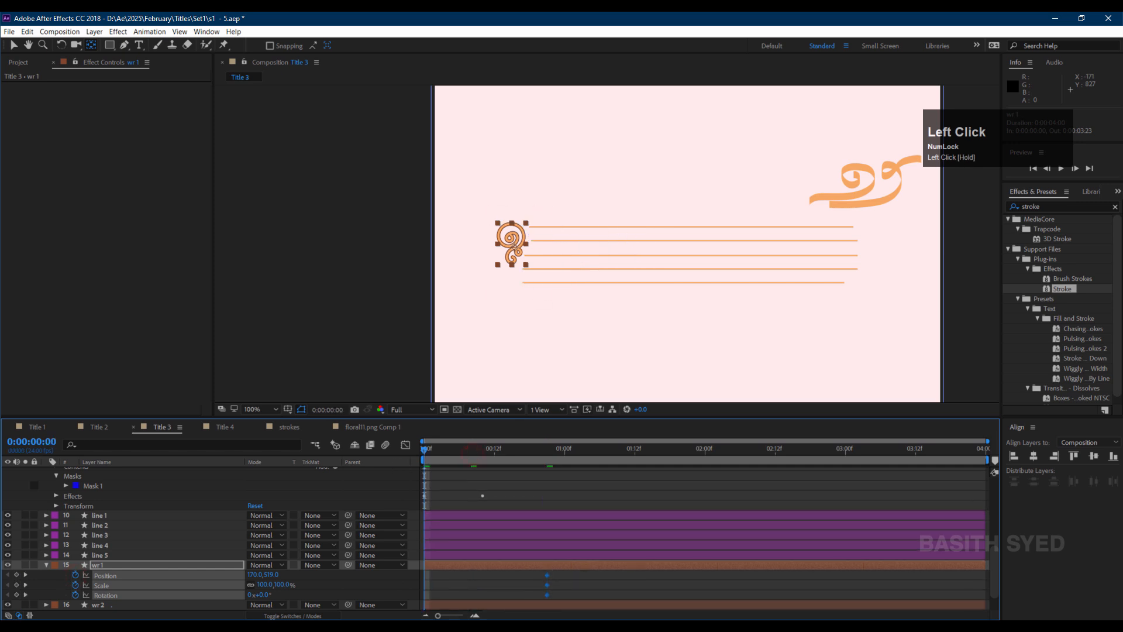
click(465, 591)
drag(252, 577, 386, 587)
drag(268, 587, 436, 570)
click(438, 575)
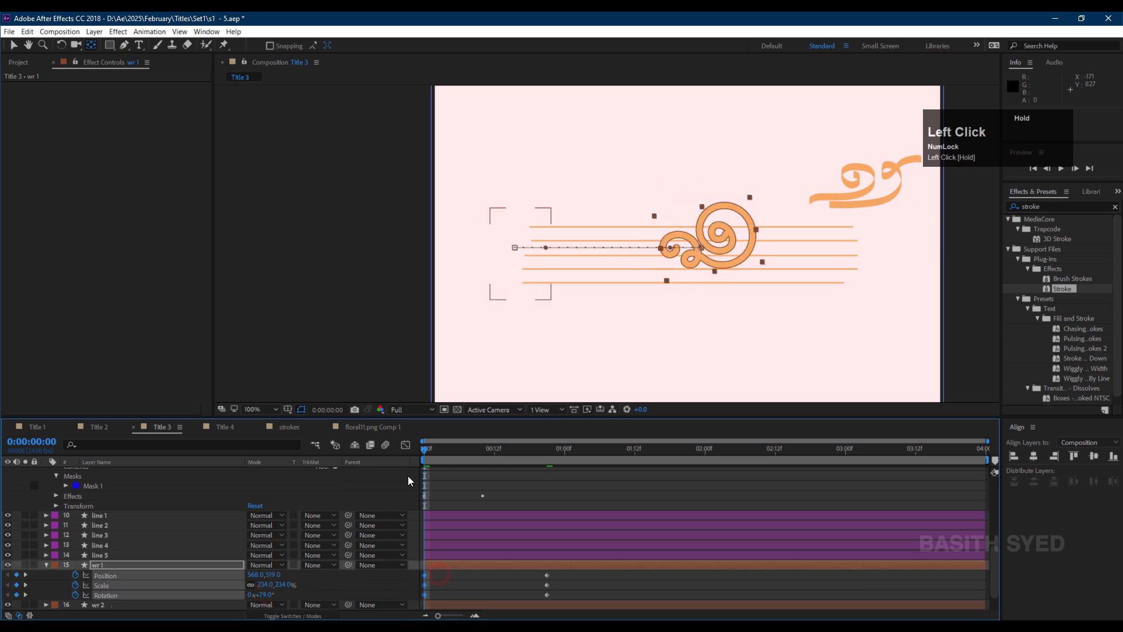
Ease wr1's transform keyframes in the Graph Editor by reshaping the speed curve handles, then preview.
click(404, 445)
click(807, 603)
click(572, 491)
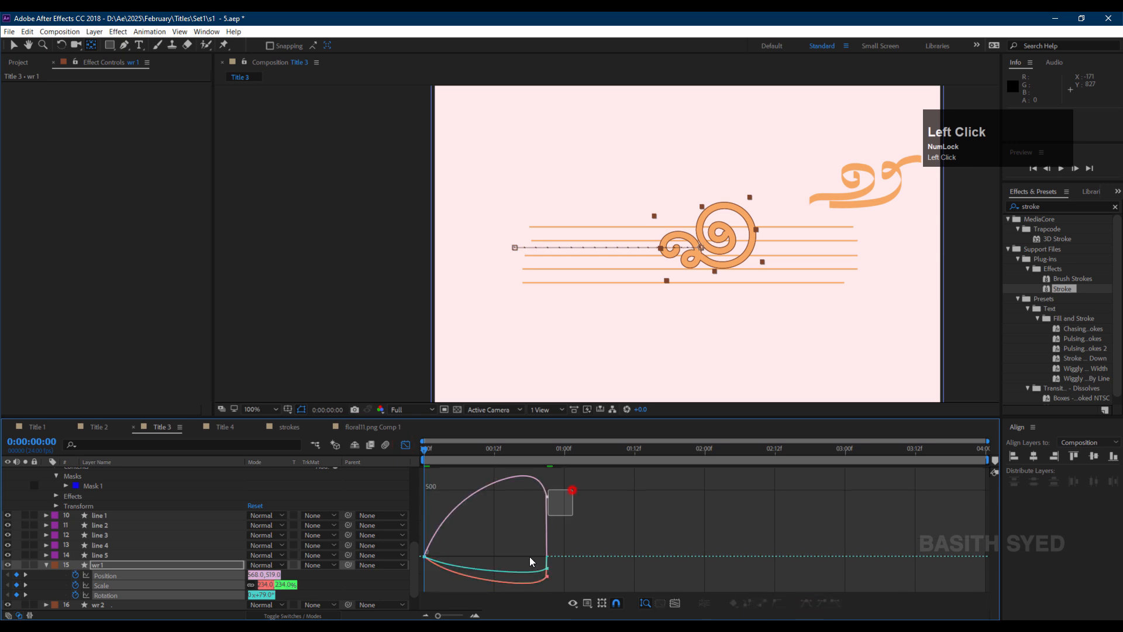
click(806, 605)
drag(481, 536, 409, 578)
drag(445, 556, 431, 556)
drag(591, 532, 487, 557)
key(space)
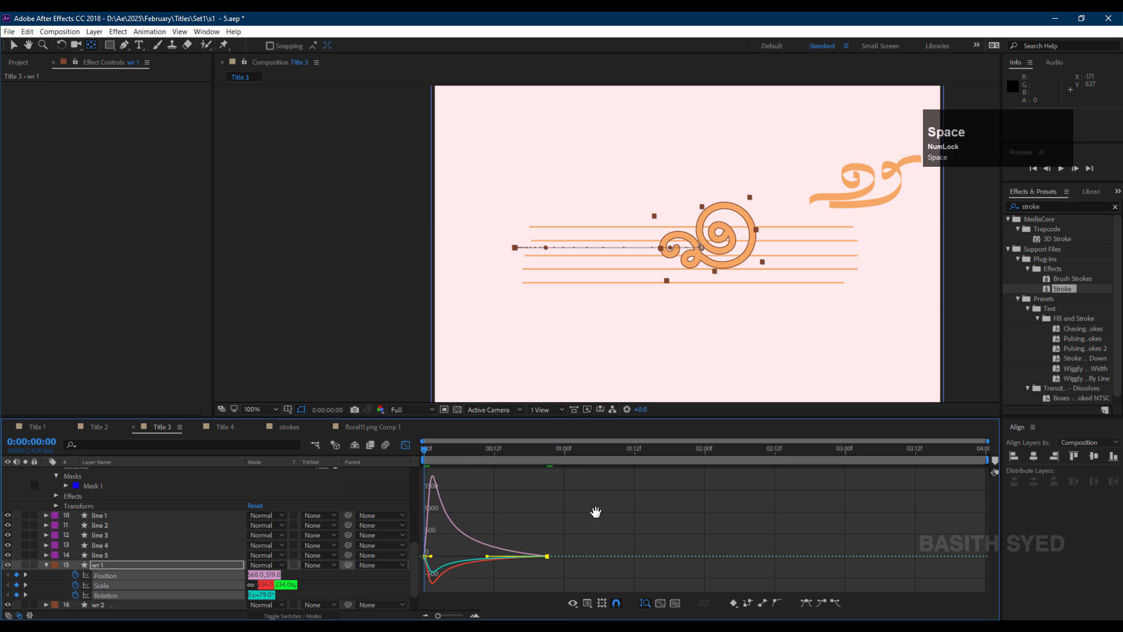
Scrub the timeline and slide a letter layer's keyframes later to adjust the stagger timing.
drag(457, 449, 410, 457)
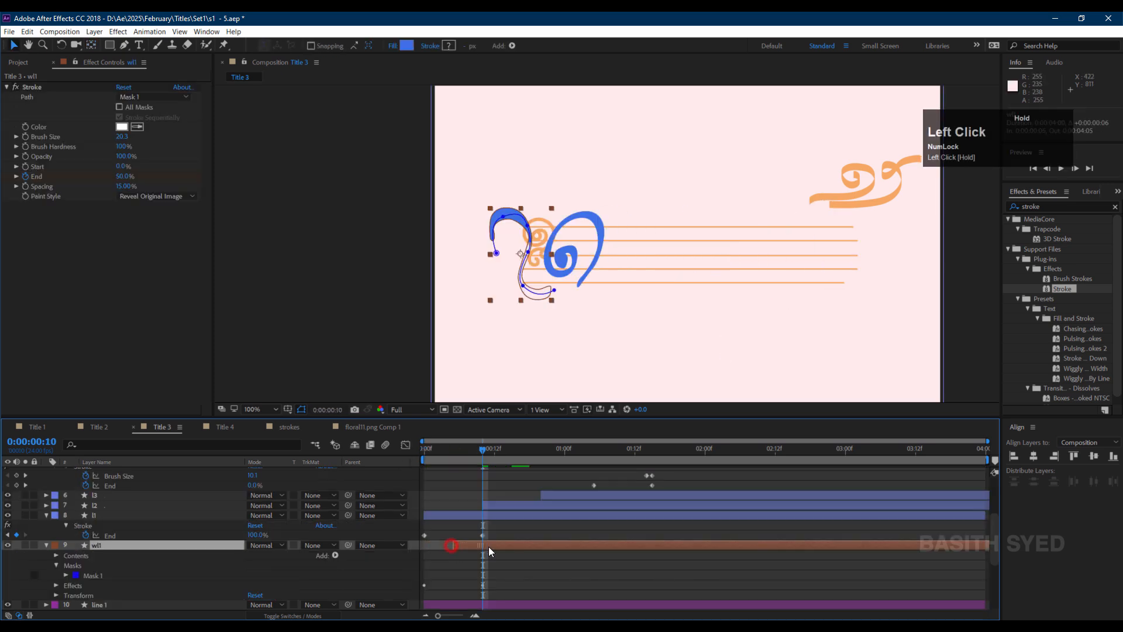
click(479, 514)
scroll(583, 537, up, 4)
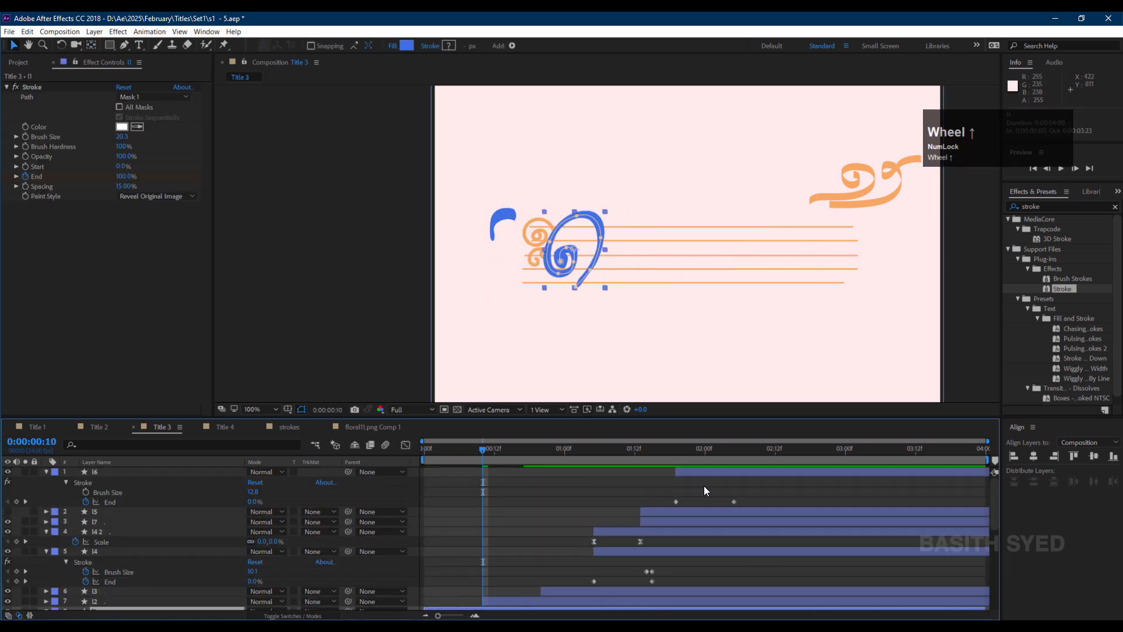
shift+click(708, 468)
scroll(594, 536, down, 3)
drag(473, 517, 531, 524)
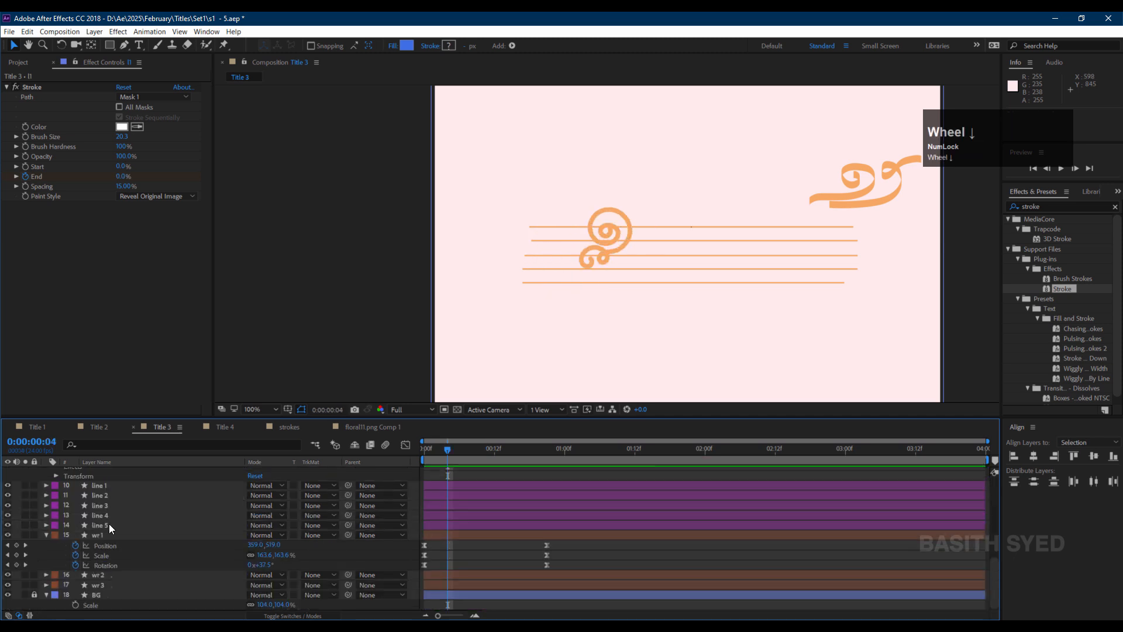
Move line 1's anchor point to the left end of the line with the Pan Behind tool.
click(115, 526)
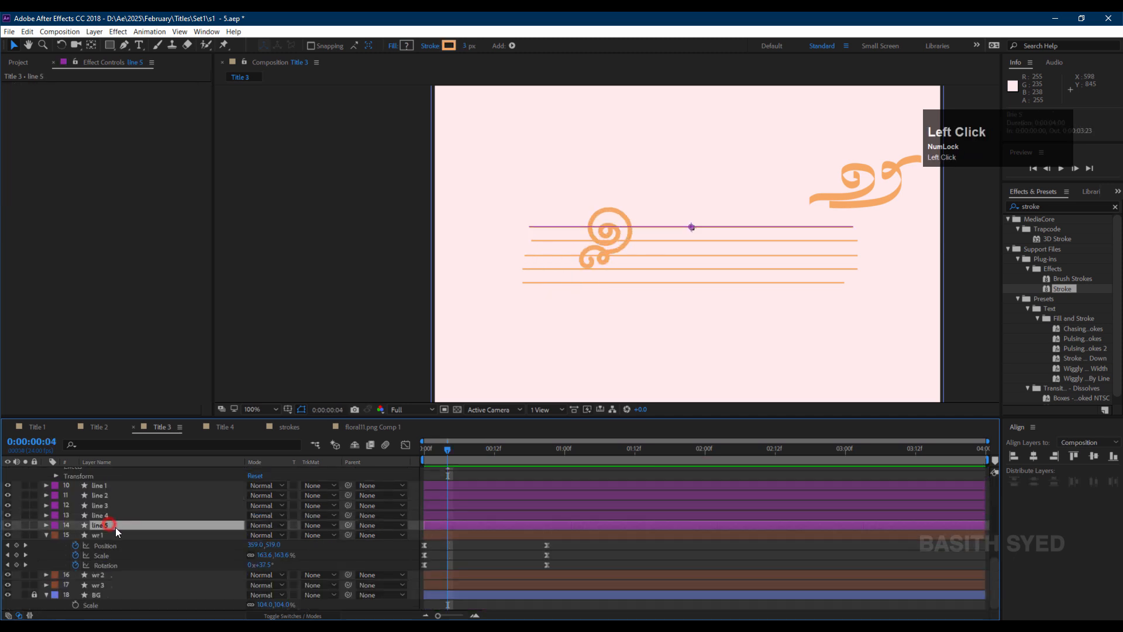
scroll(107, 519, down, 3)
click(108, 516)
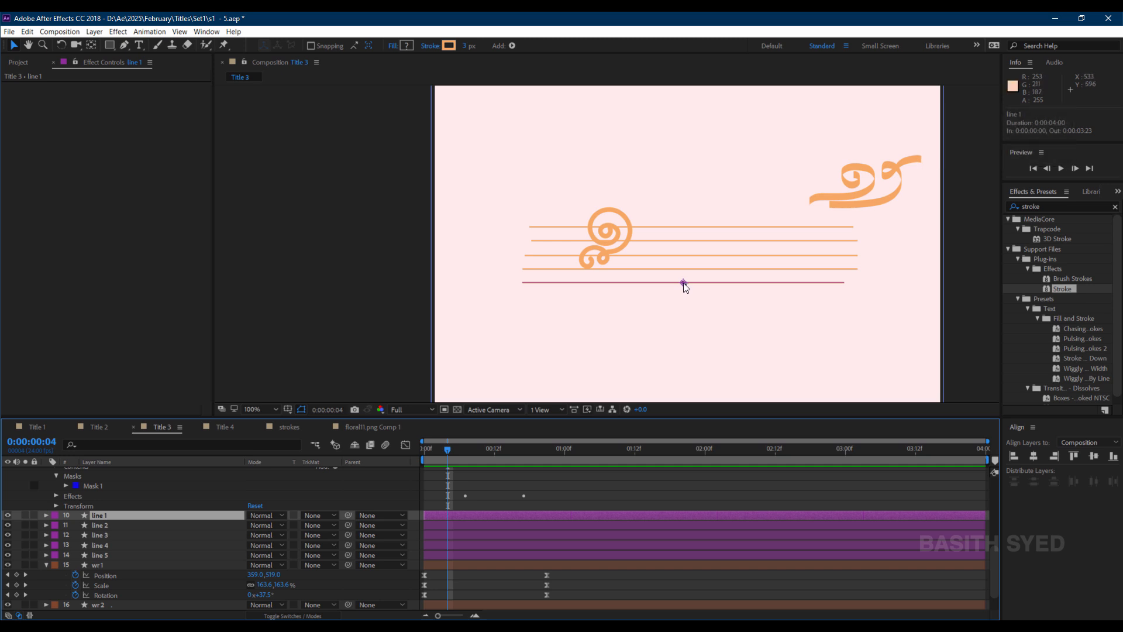
key(y)
drag(683, 283, 480, 207)
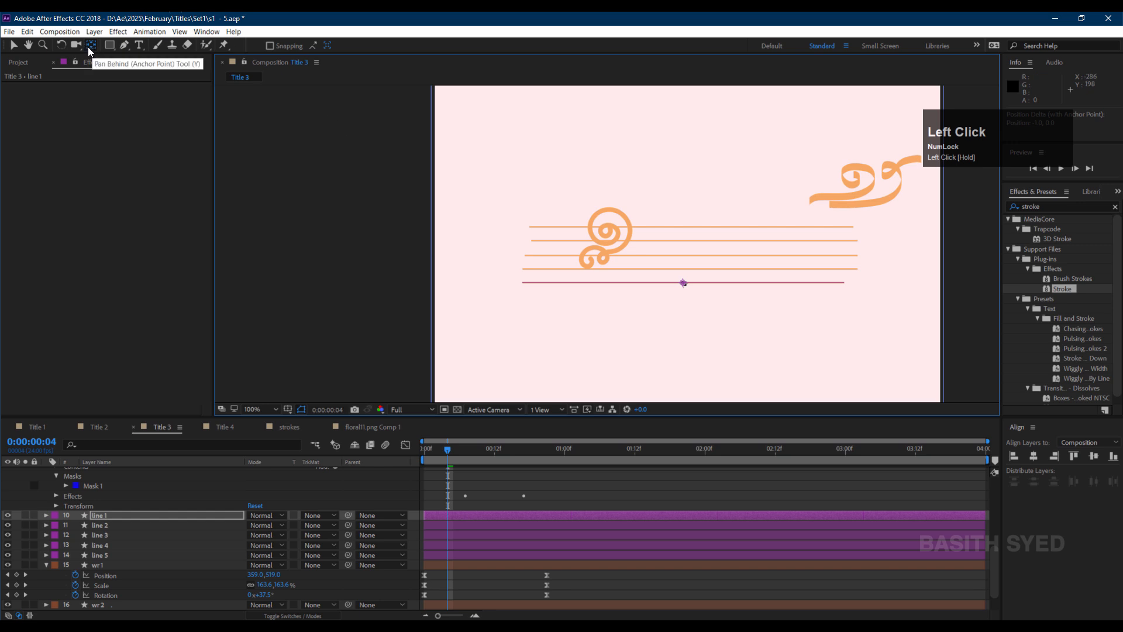
drag(683, 283, 532, 286)
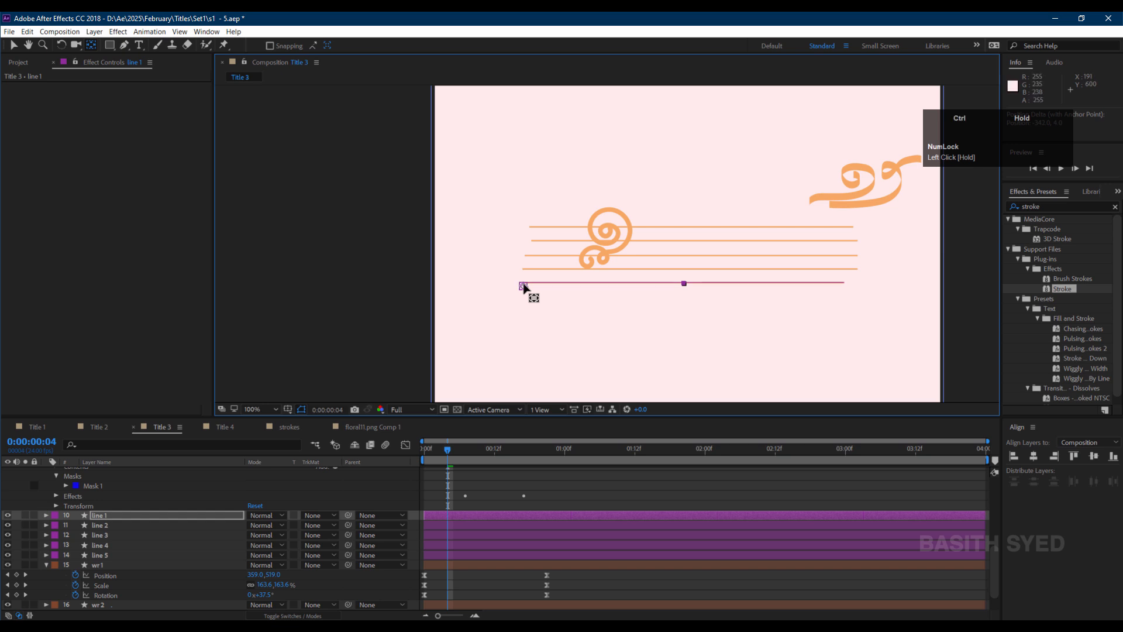
Move the anchor points of lines 2 through 5 to their left ends the same way.
click(142, 526)
drag(690, 269, 529, 278)
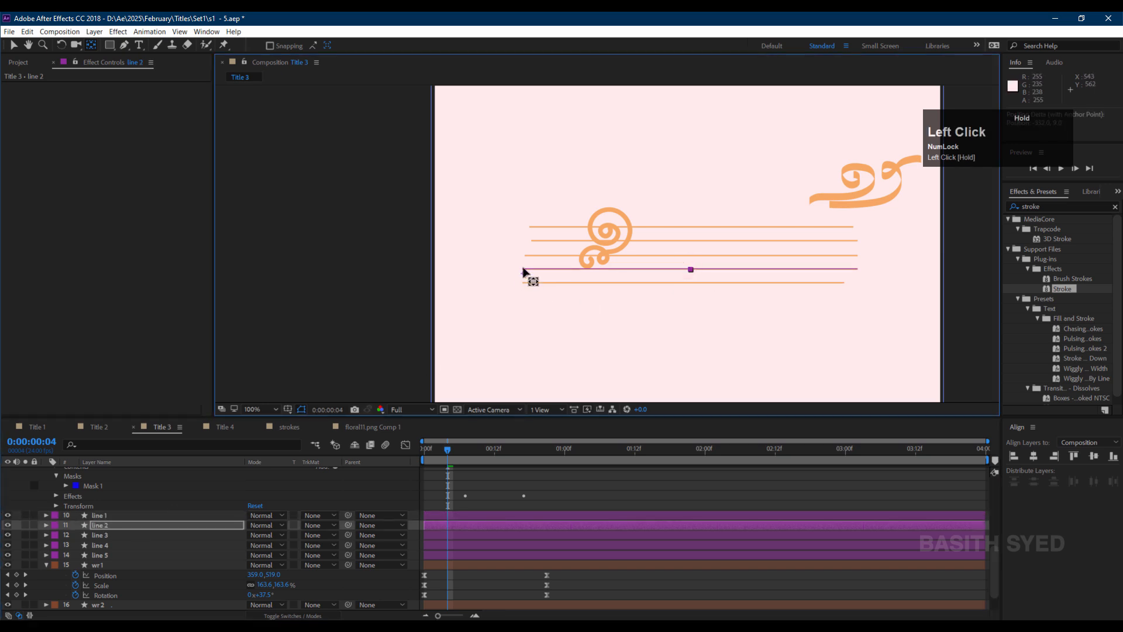
click(162, 533)
drag(691, 255, 531, 241)
click(232, 545)
click(120, 554)
drag(694, 227, 534, 230)
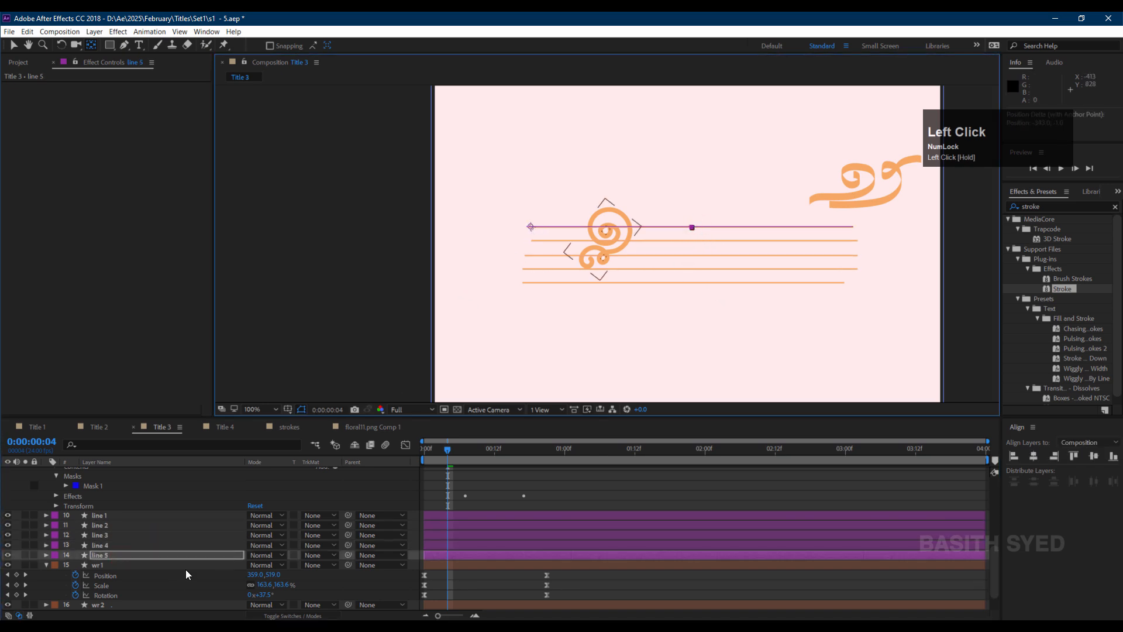
Keyframe line 1's Scale from the start with proportions unlinked, setting its horizontal scale to 0%.
click(183, 514)
key(s)
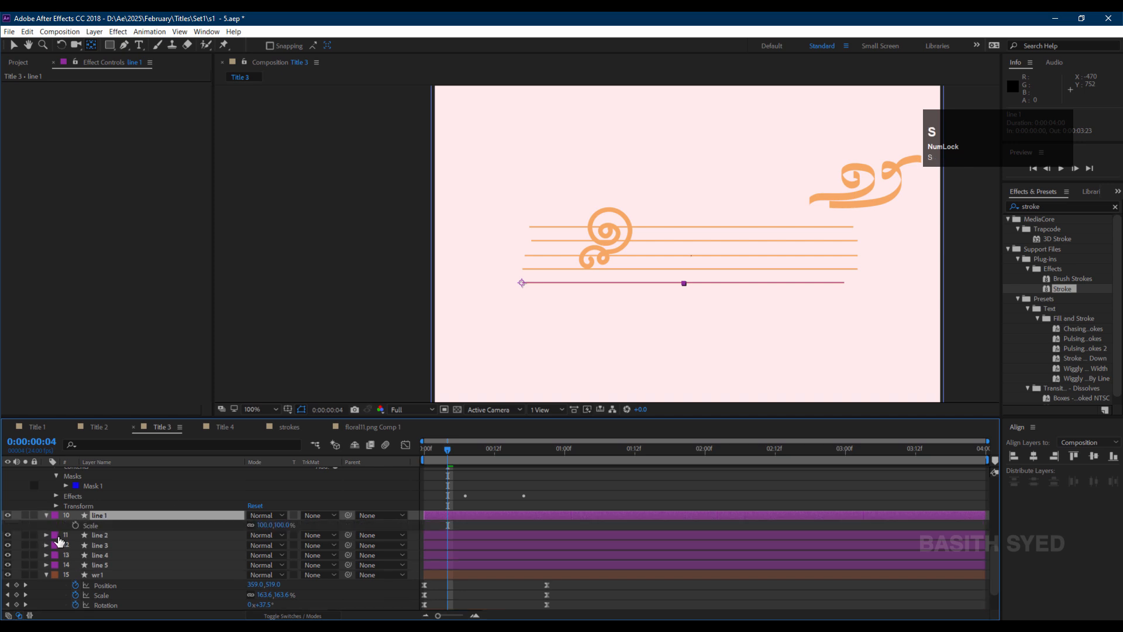
drag(443, 449, 412, 451)
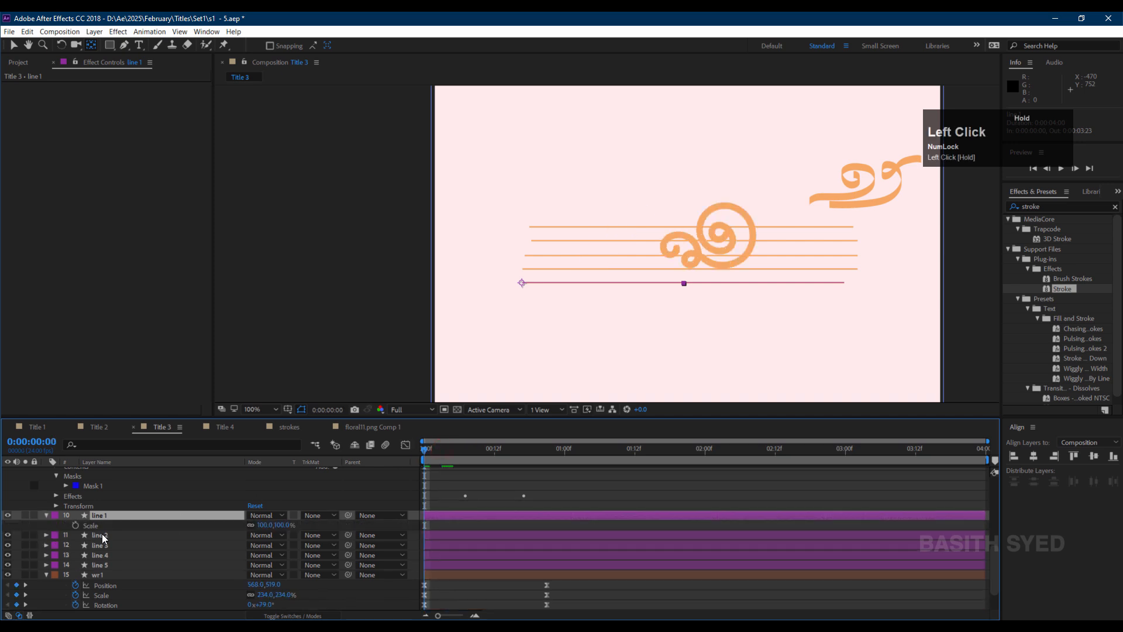
click(75, 526)
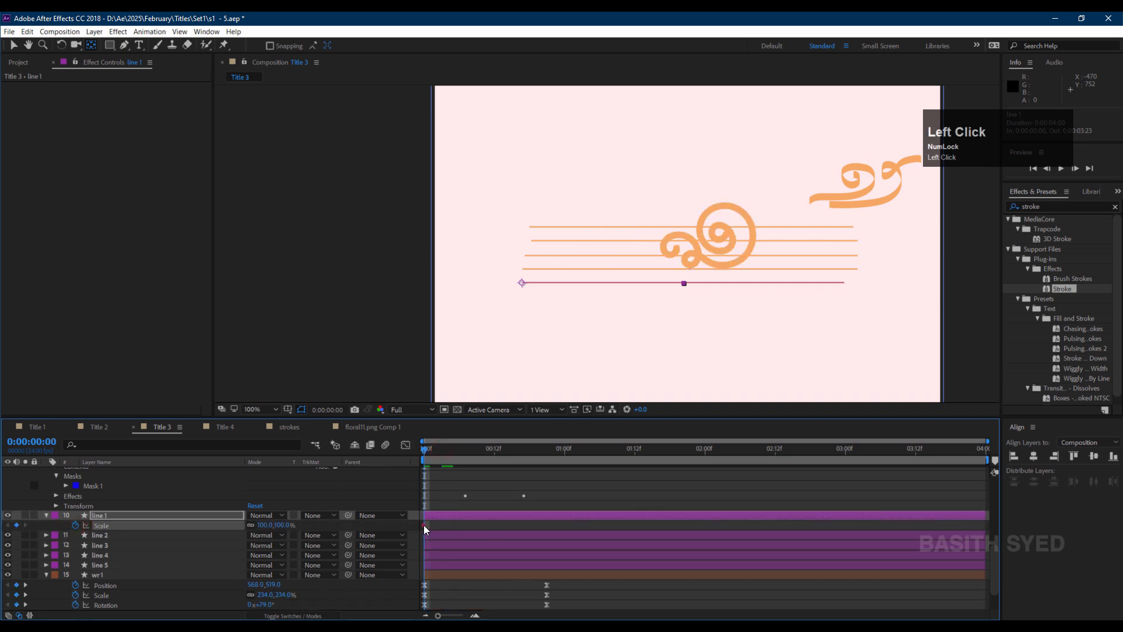
click(250, 525)
click(261, 525)
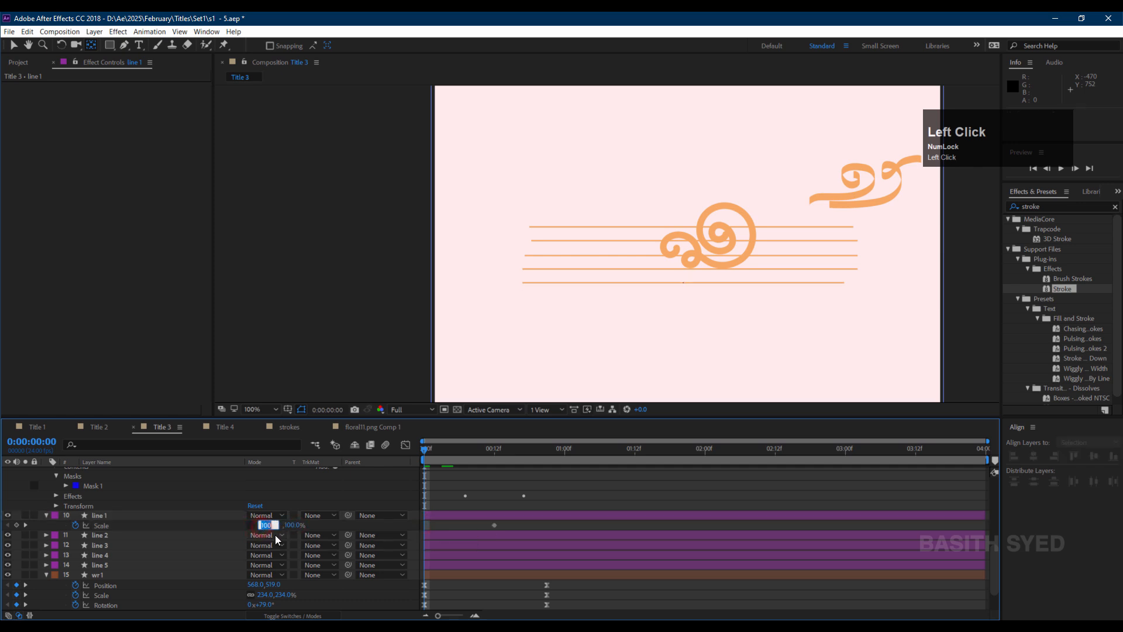
text(0)
key(Return)
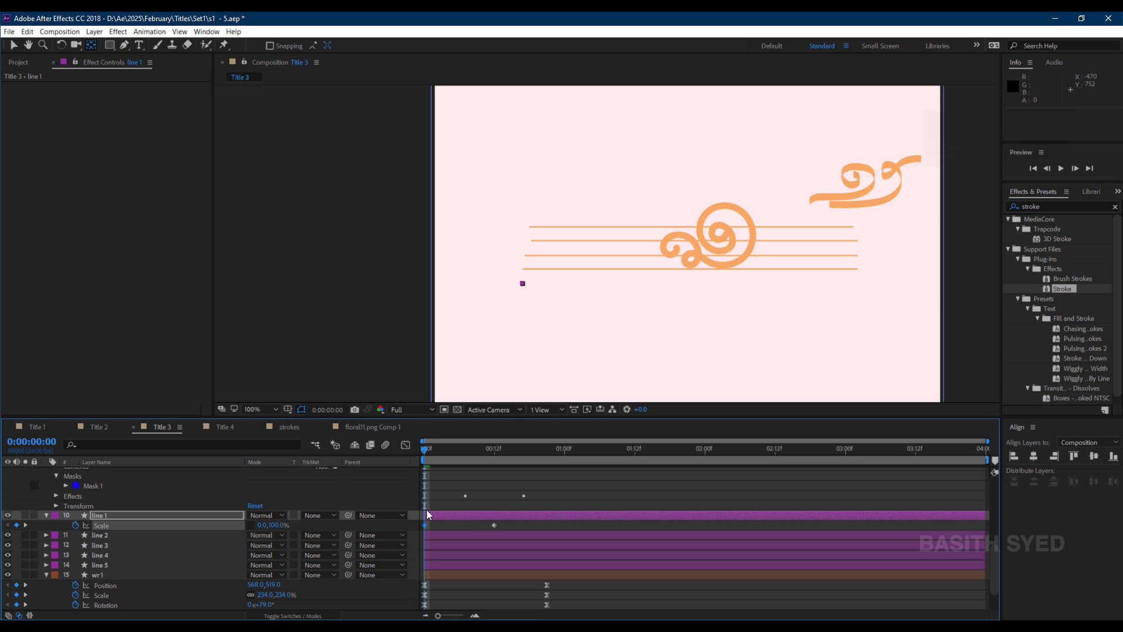
Select line 1's scale keyframes and ease them in the Graph Editor.
drag(441, 525, 413, 533)
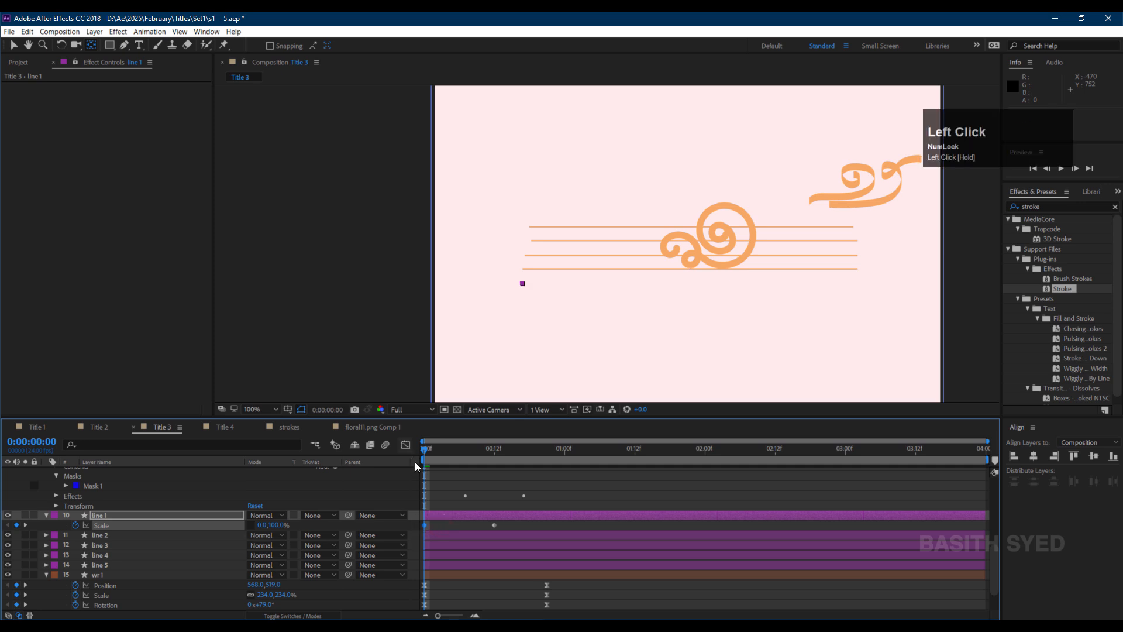
drag(511, 527, 399, 543)
click(405, 444)
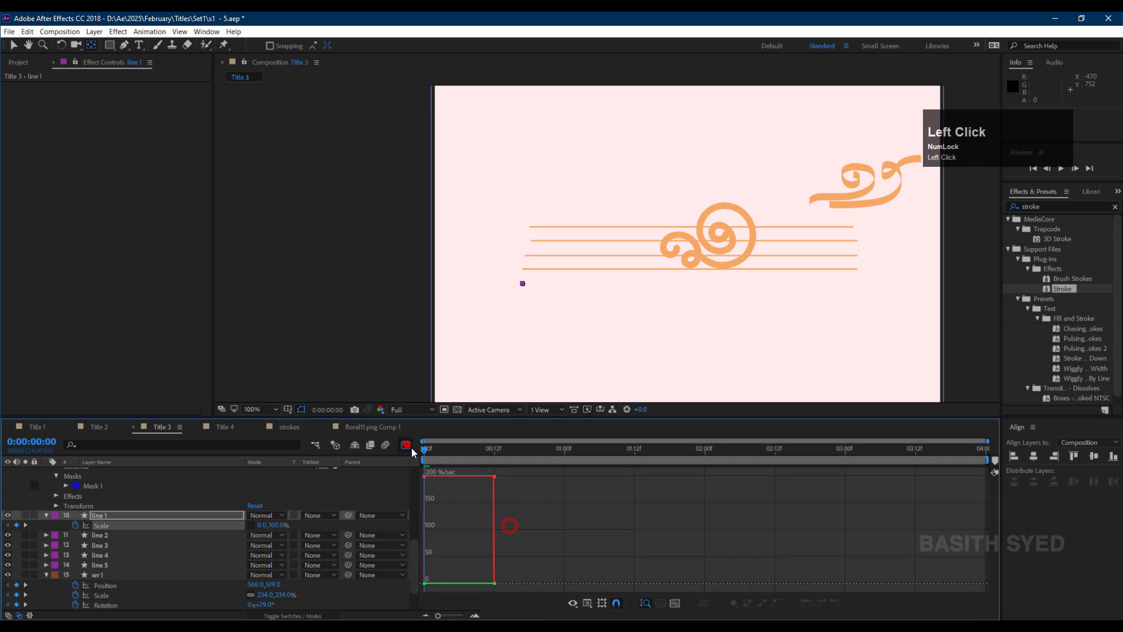
click(808, 603)
drag(511, 469, 452, 584)
click(406, 445)
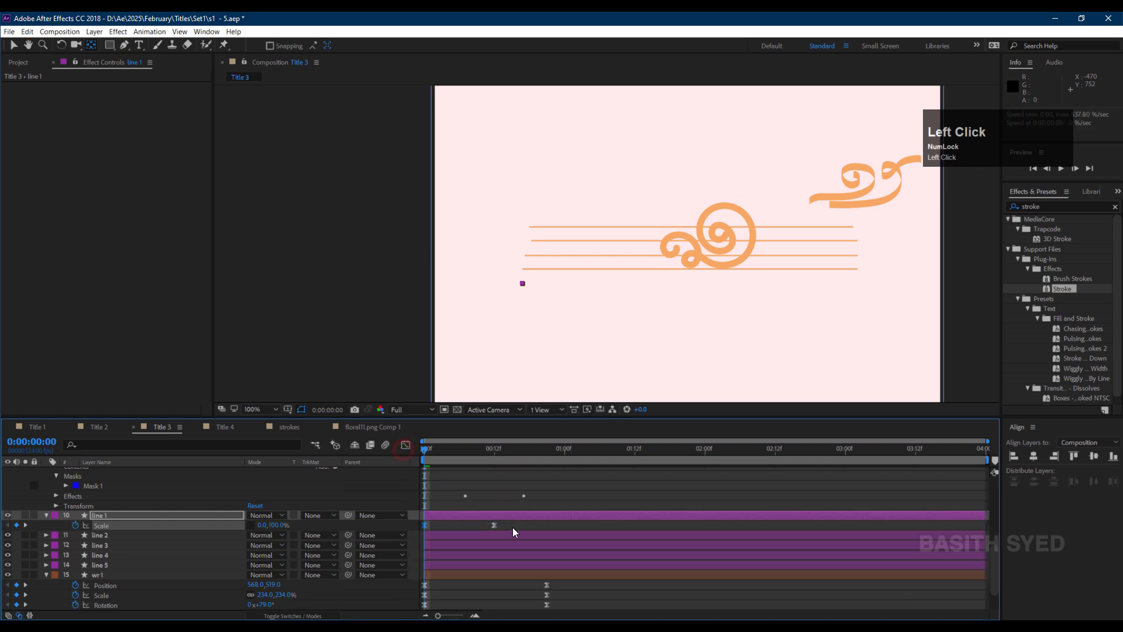
Copy line 1's scale keyframes and paste them onto lines 2 through 5.
key(ctrl+c)
click(128, 535)
shift+click(127, 562)
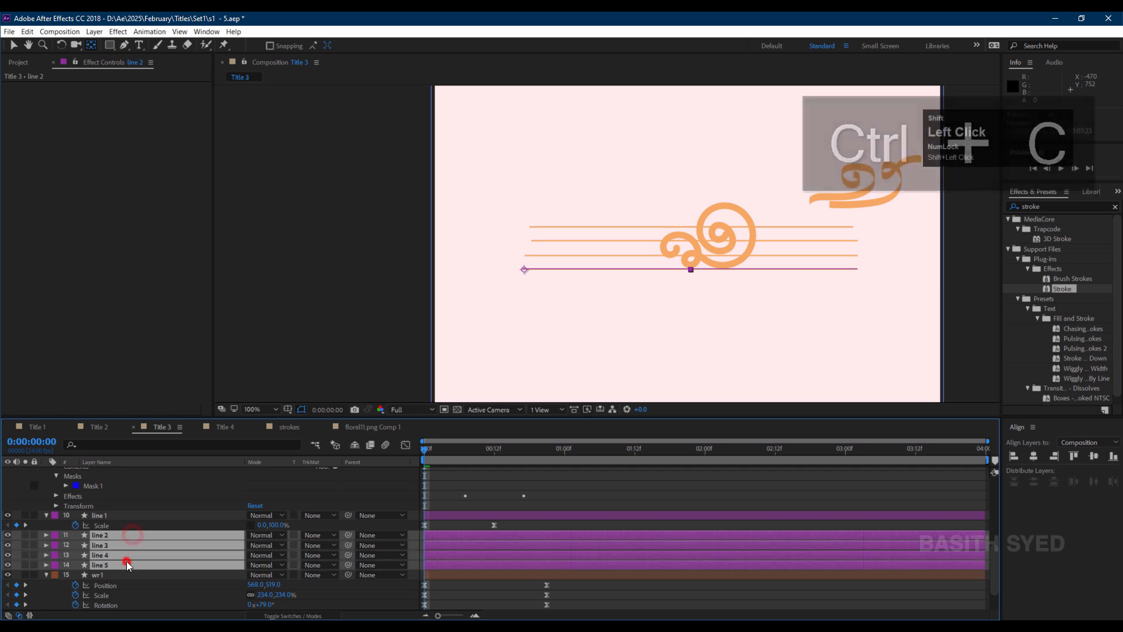
key(ctrl+v)
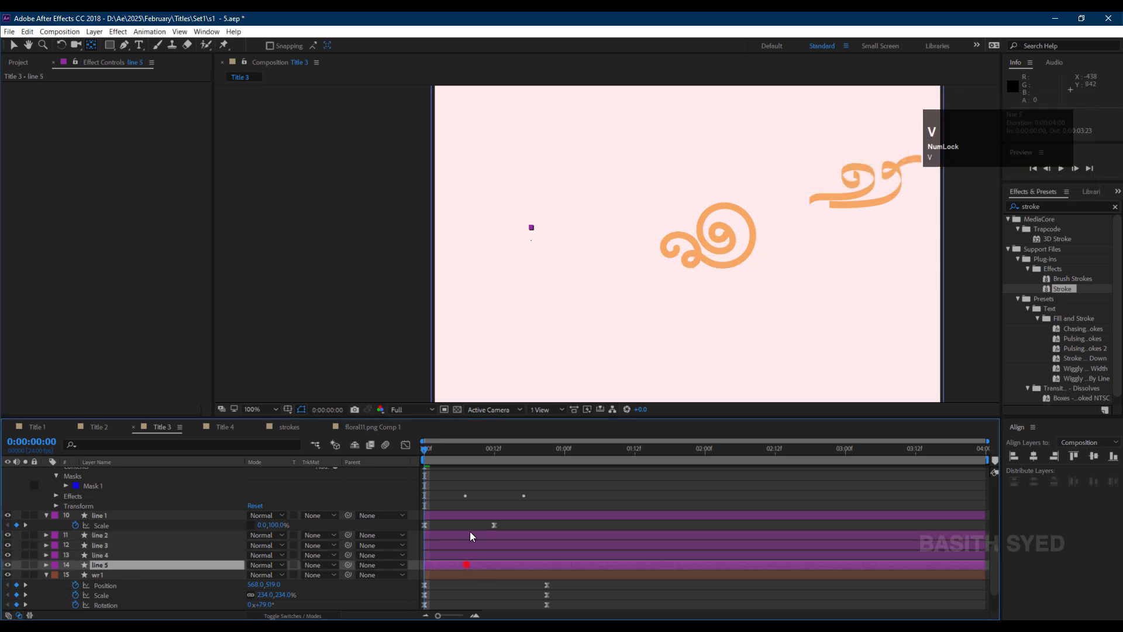
Reveal the line layers' keyframes and stagger lines 2 to 5 a few frames apart.
click(469, 532)
shift+click(468, 565)
key(u)
drag(507, 513, 475, 582)
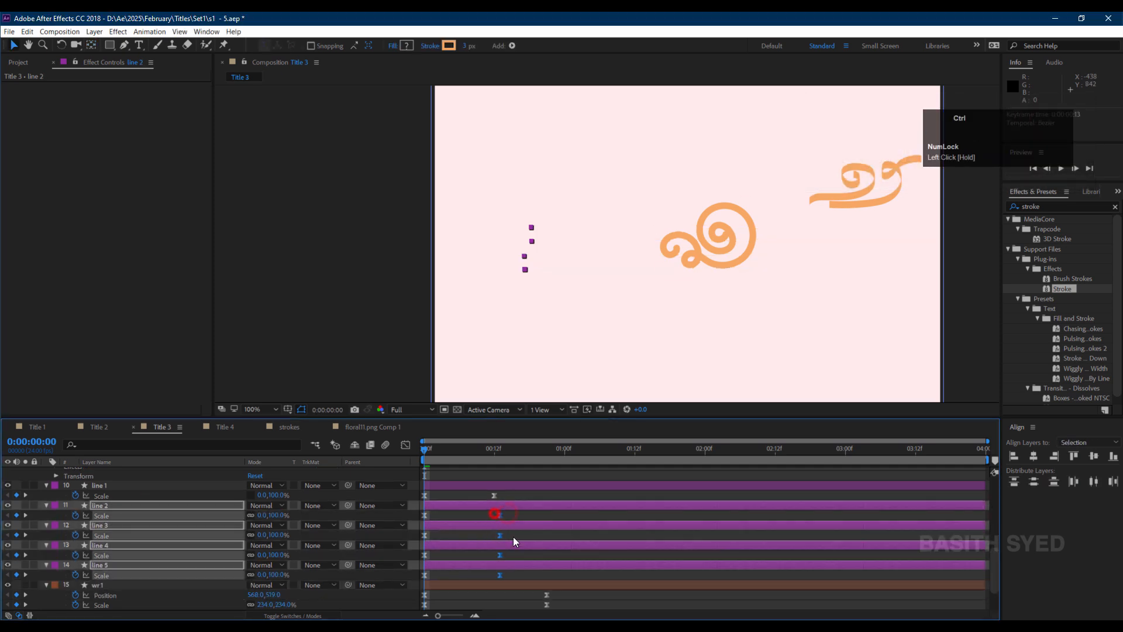
drag(515, 533, 495, 577)
drag(498, 536, 505, 536)
drag(517, 554, 504, 580)
drag(511, 575, 517, 574)
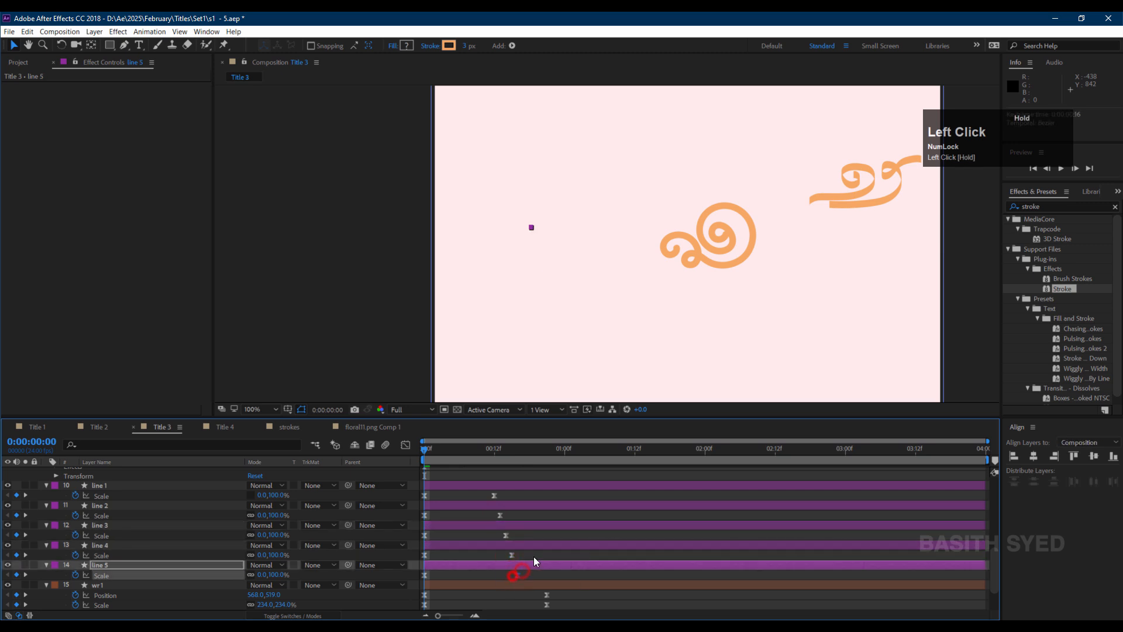
Move the line layers' end Scale keyframes later to about 2 seconds 12 frames and preview the animation.
click(686, 555)
key(space)
key(space)
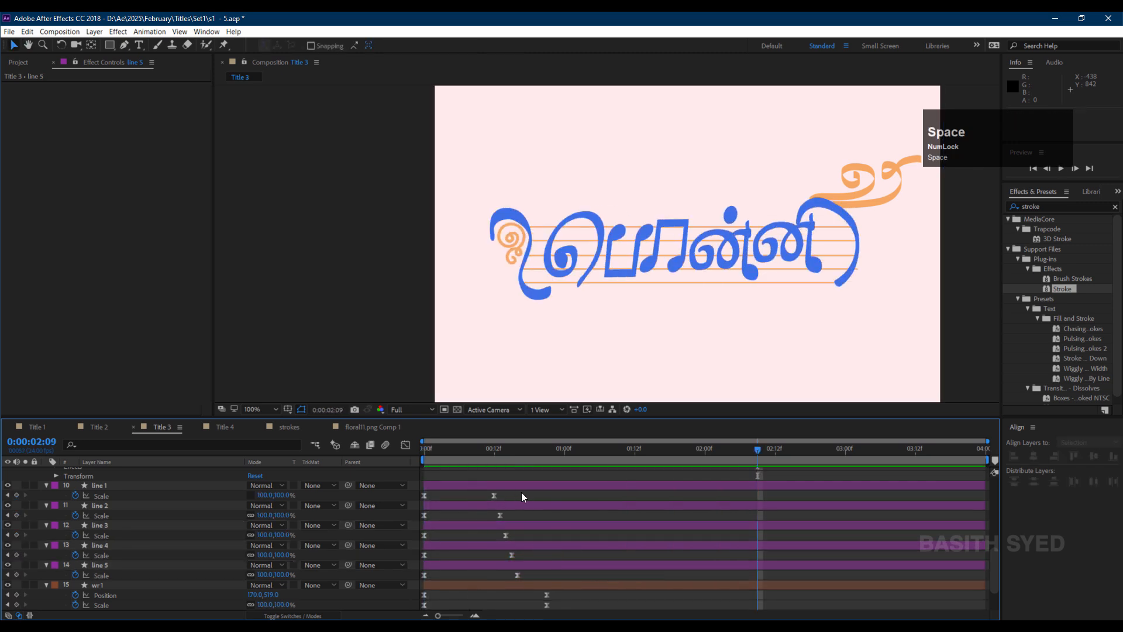
drag(523, 492, 565, 496)
click(475, 449)
key(space)
key(space)
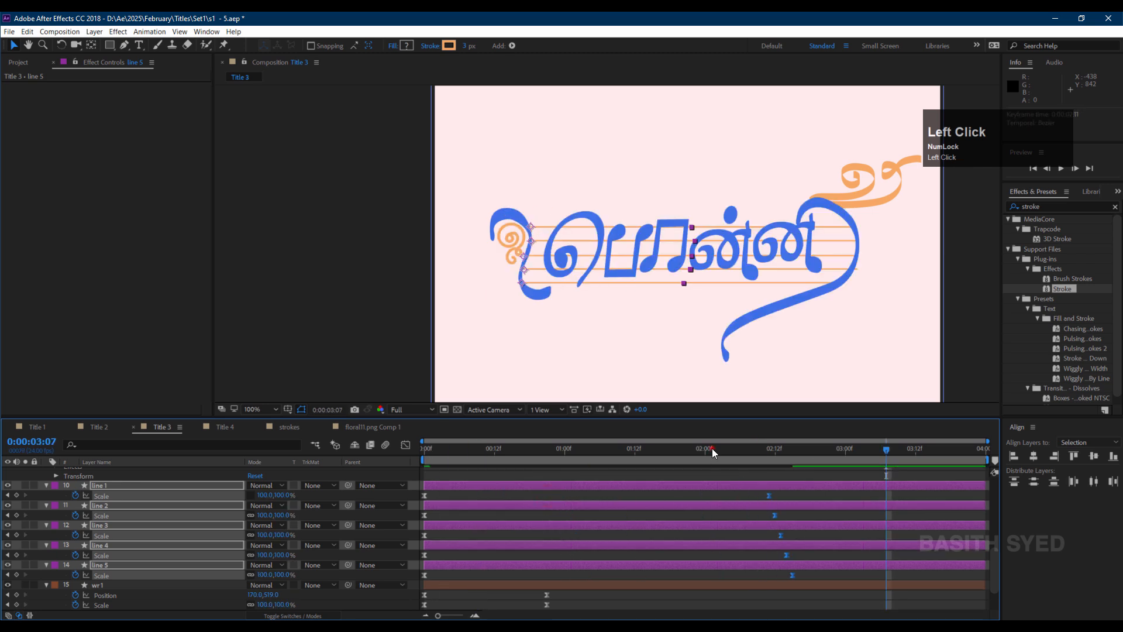
drag(711, 448, 657, 450)
Convert the line layers' Scale keyframes to linear and preview the result.
drag(832, 496, 424, 576)
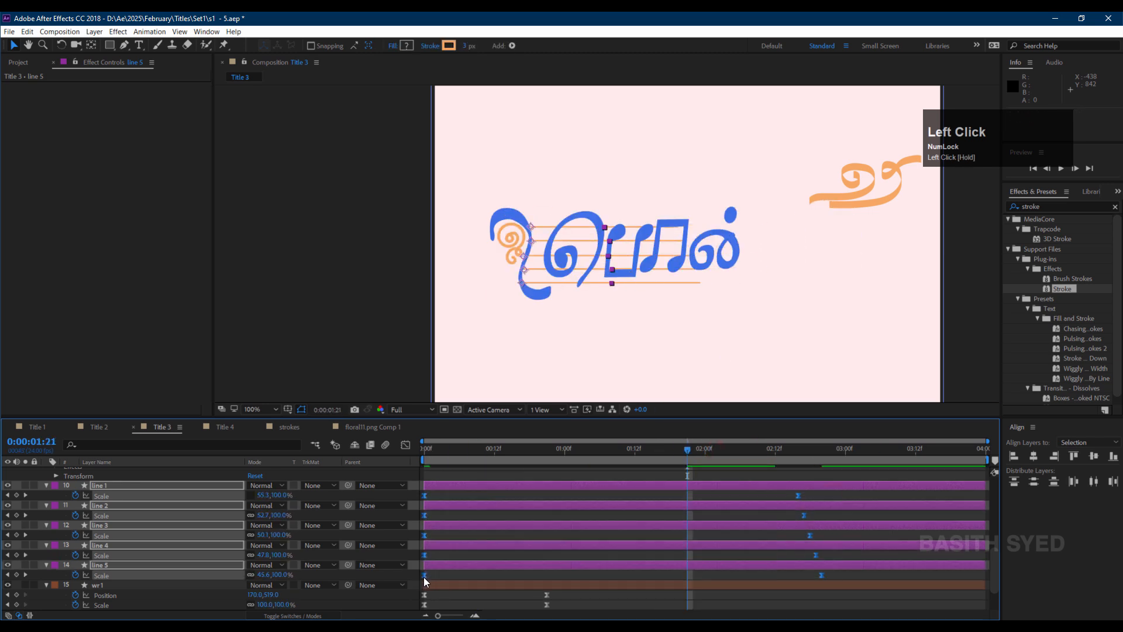
ctrl+click(423, 577)
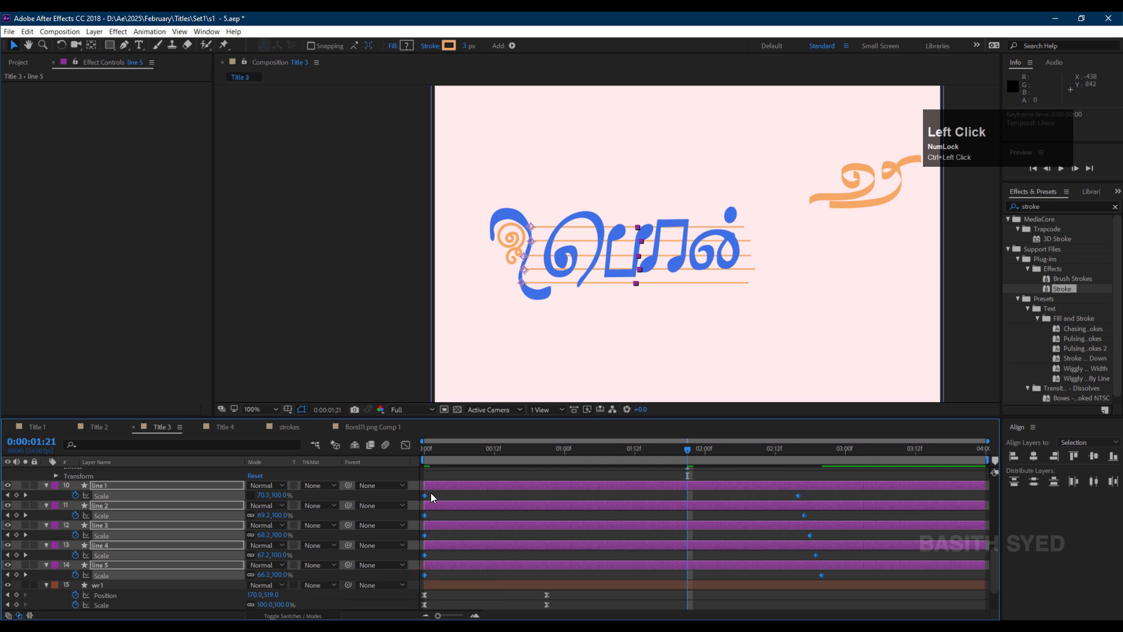
drag(512, 448, 424, 465)
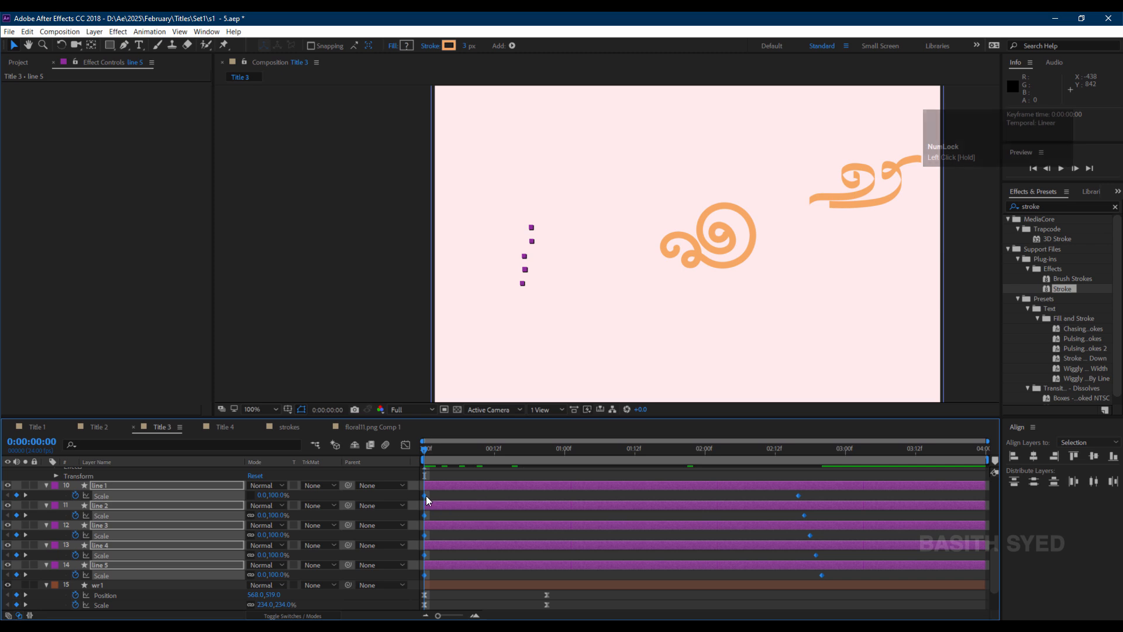
key(space)
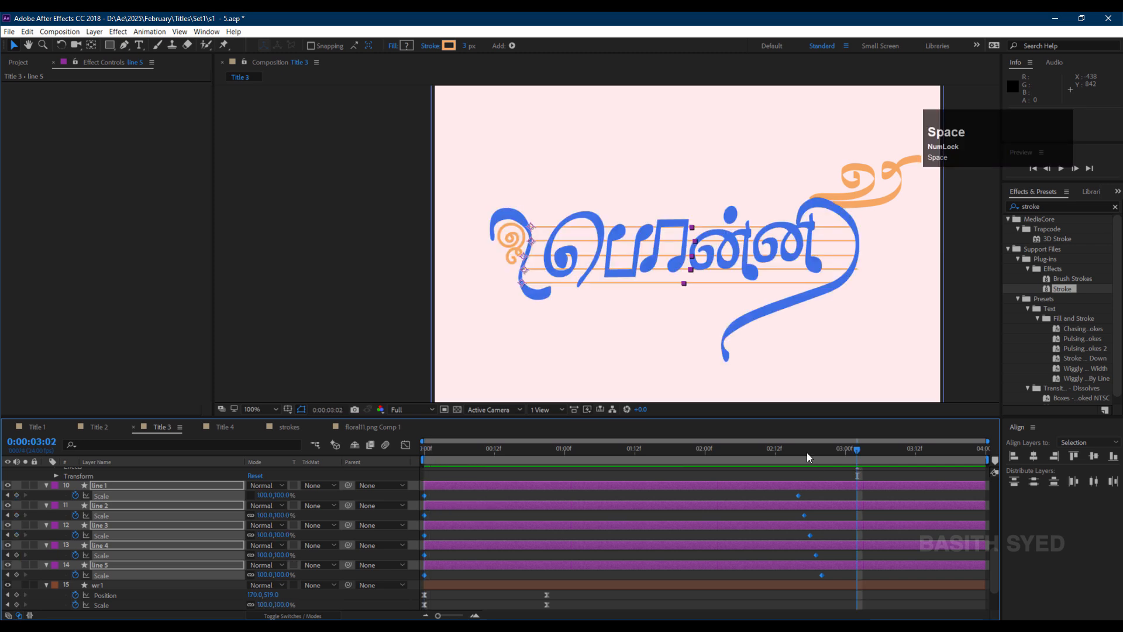
drag(769, 452, 781, 452)
Select the wr 3 decoration and draw a Pen mask path along the centre of its curl.
drag(895, 241, 762, 300)
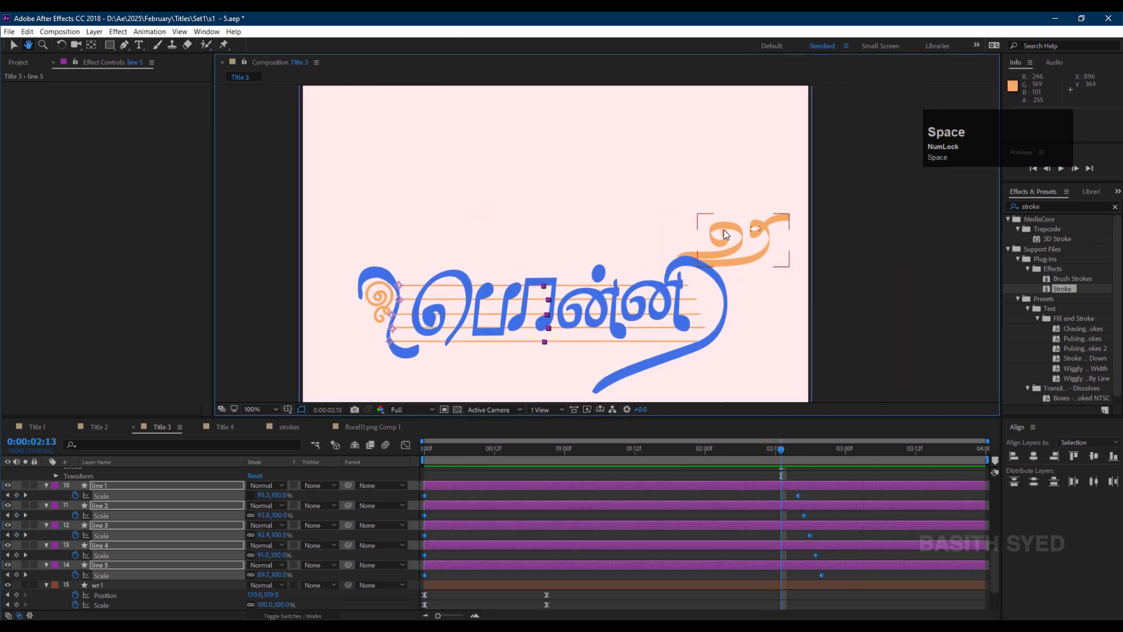
click(724, 229)
scroll(205, 548, down, 4)
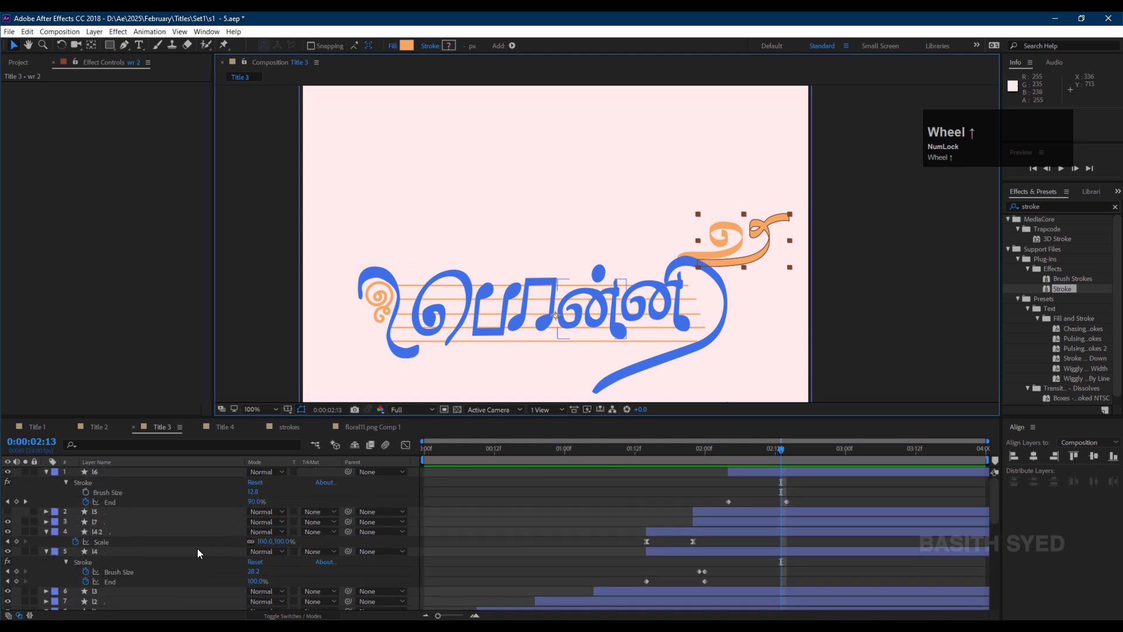
click(126, 584)
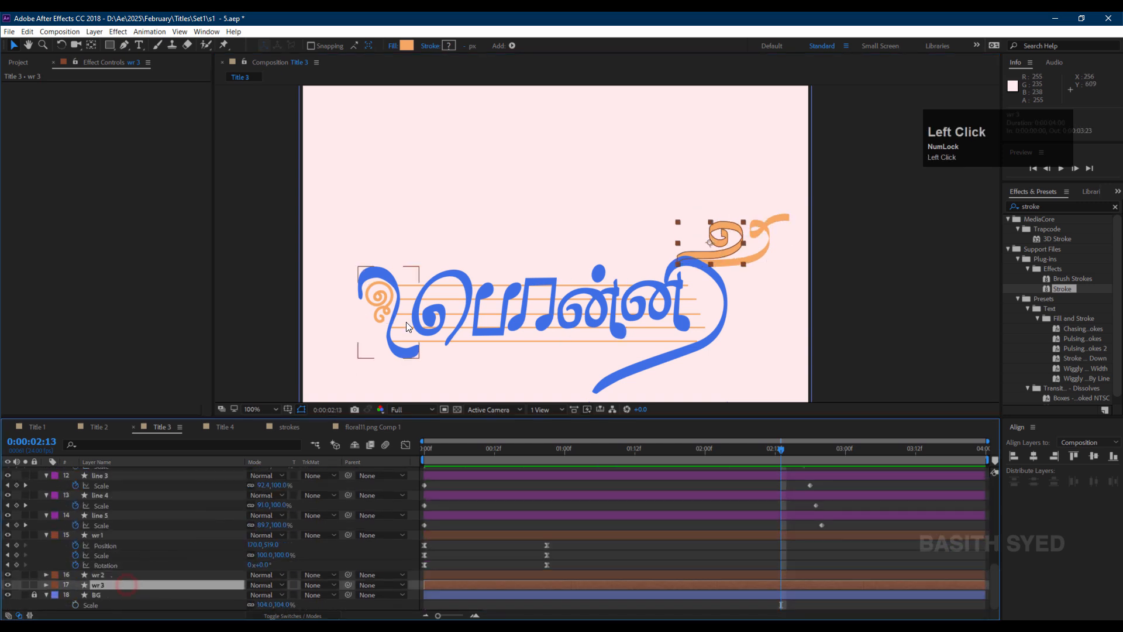
click(124, 45)
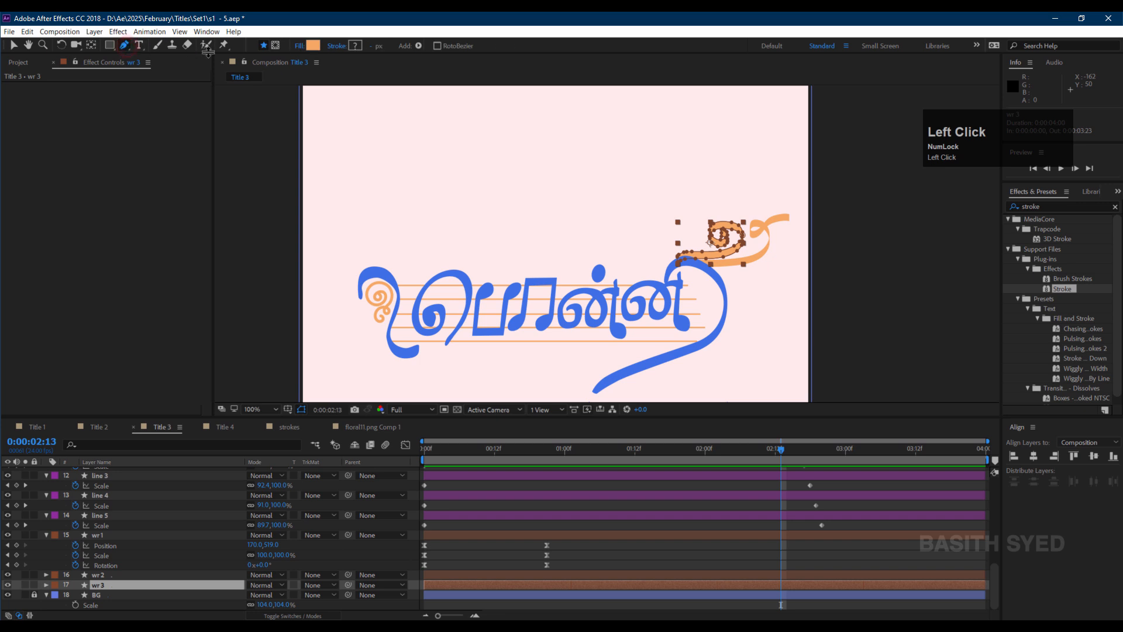
click(277, 52)
scroll(642, 170, up, 3)
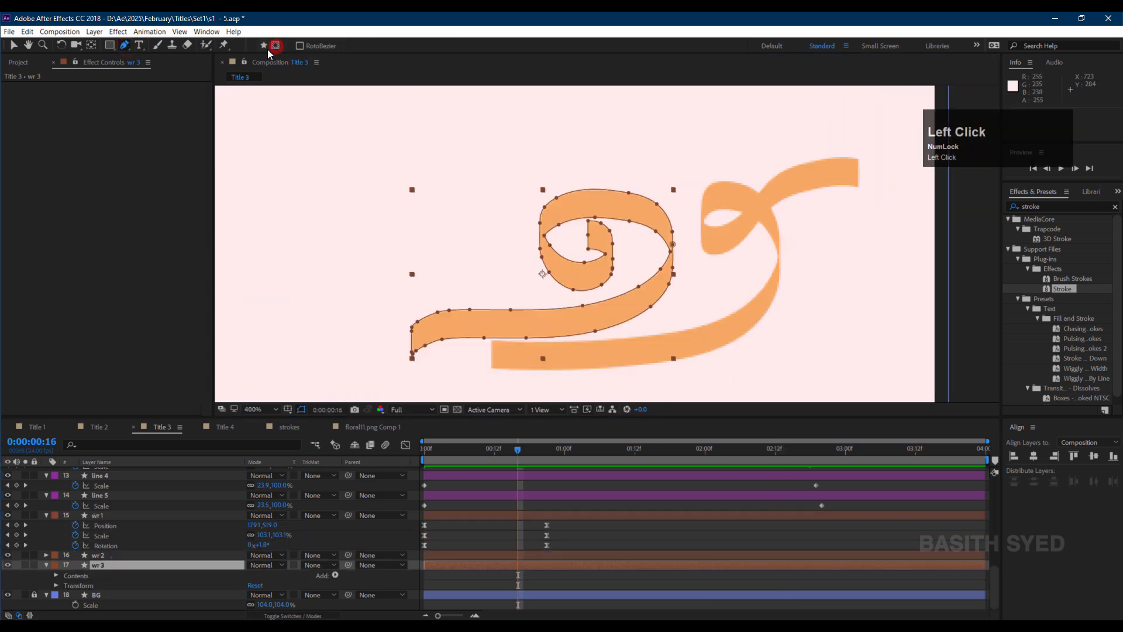
click(381, 355)
drag(647, 300, 674, 272)
click(54, 565)
click(89, 415)
drag(665, 226, 562, 214)
drag(550, 261, 573, 294)
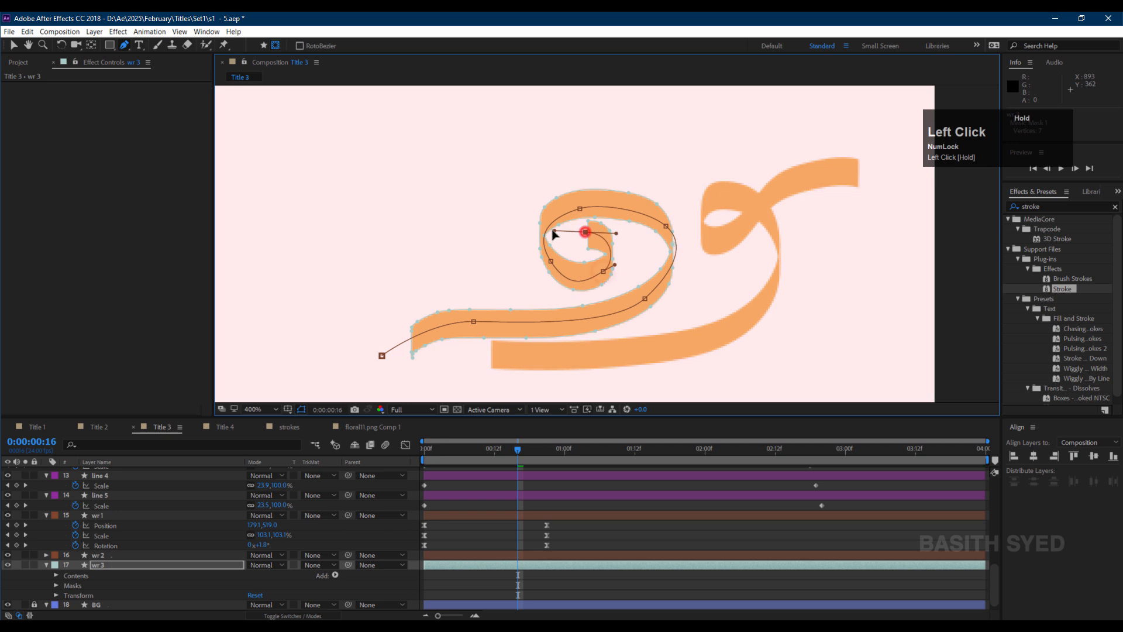
Copy the Stroke effect from a letter layer and paste it onto wr 3, revealing its keyframes.
scroll(111, 539, up, 5)
click(117, 476)
key(ctrl+c)
scroll(475, 545, down, 5)
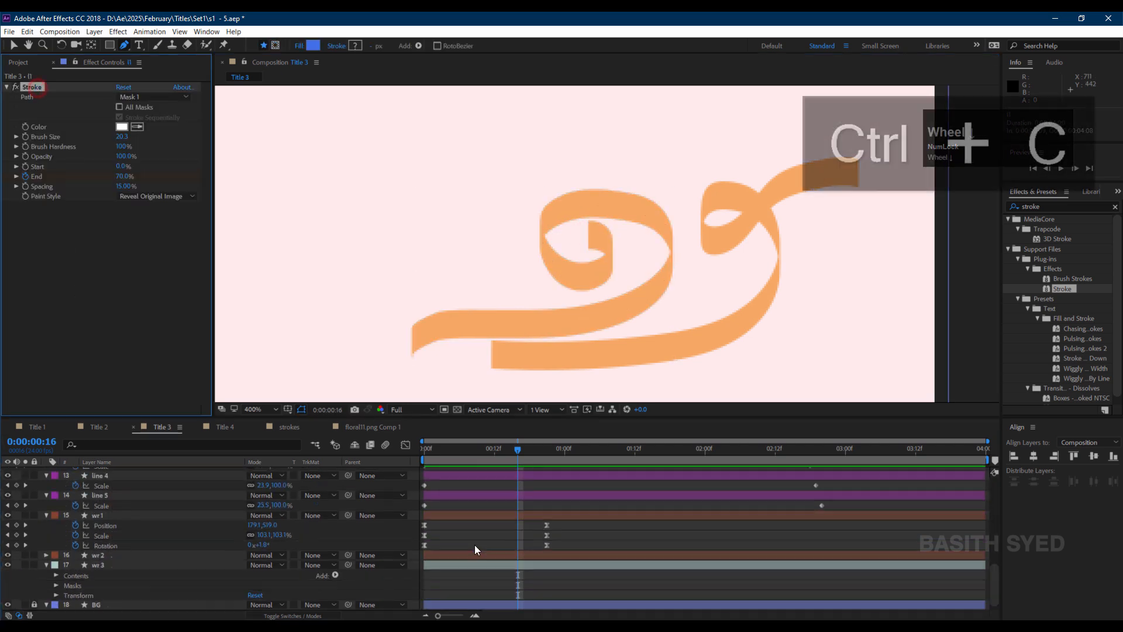
click(175, 548)
mouse_move(517, 449)
mouse_down()
mouse_move(378, 452)
mouse_move(471, 449)
mouse_up()
key(ctrl+v)
key(u)
Reshape wr 3's mask path points so the stroke follows the curl, and scrub to check.
click(647, 306)
drag(582, 212, 578, 180)
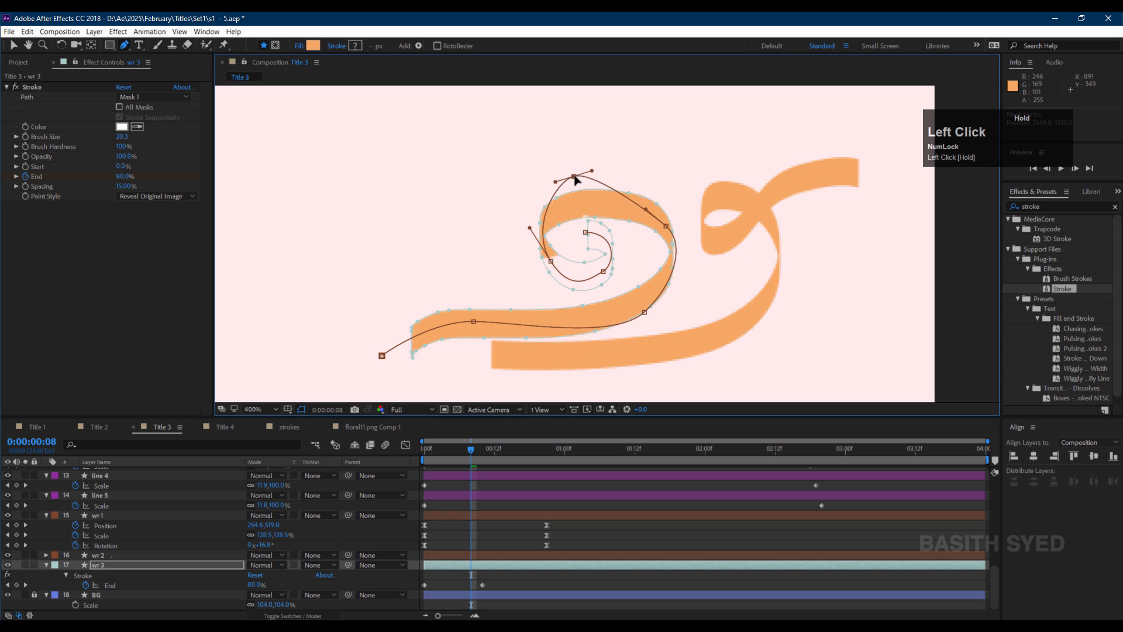
drag(668, 227, 674, 220)
mouse_move(433, 454)
mouse_down()
mouse_move(493, 448)
mouse_move(430, 458)
mouse_move(485, 458)
mouse_up()
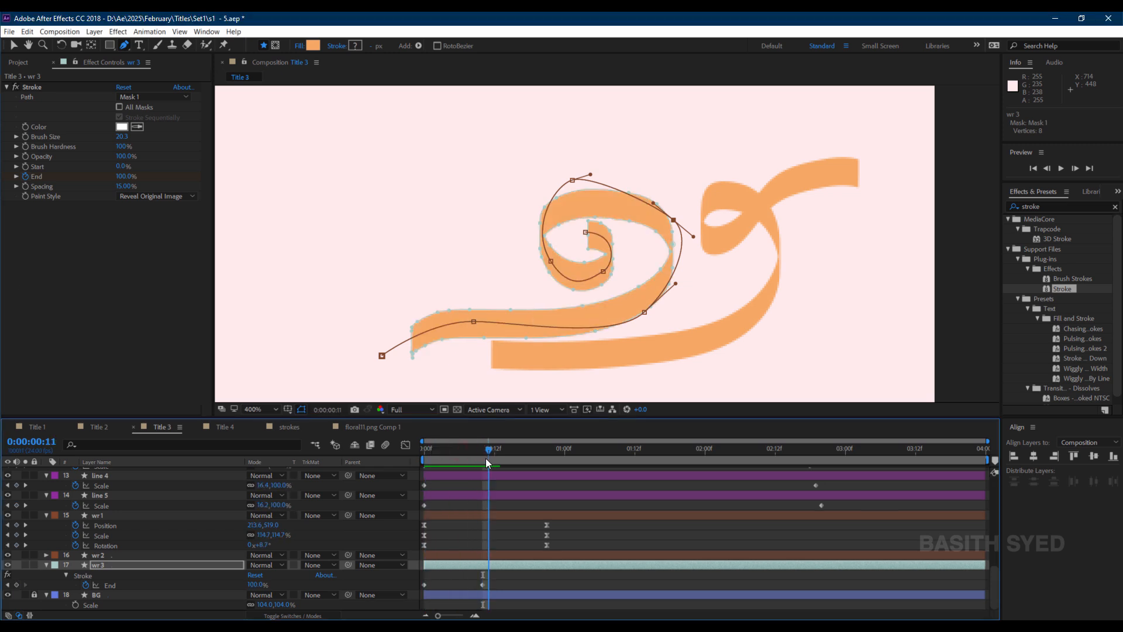
Select the wr 2 decoration and draw a Pen mask path along its ribbon.
click(467, 563)
click(96, 555)
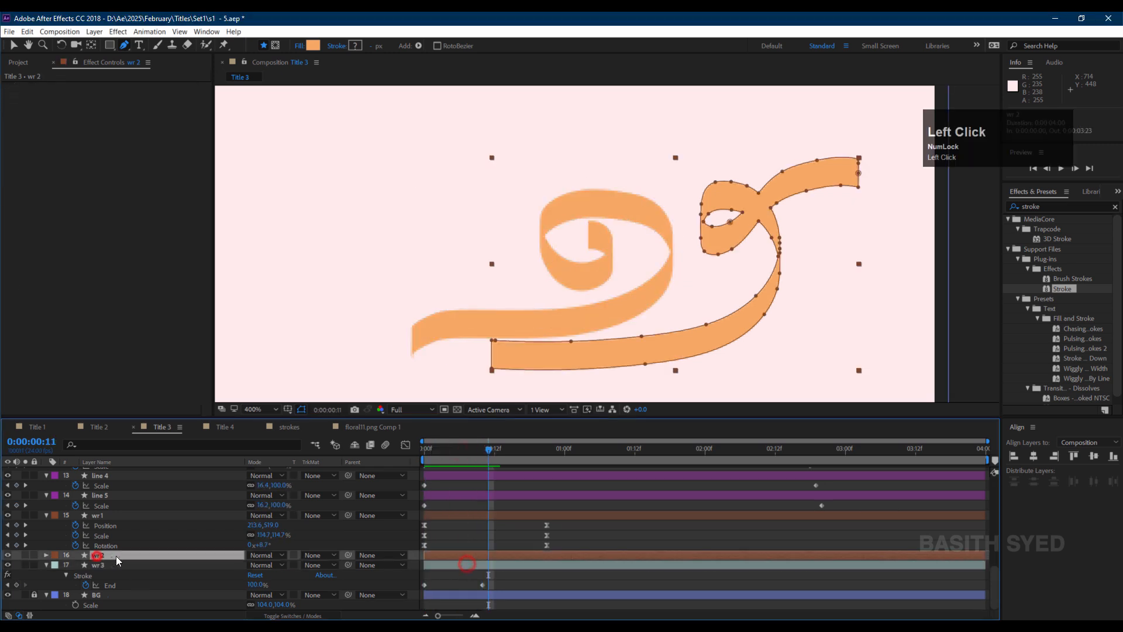
click(448, 360)
key(ctrl+z)
click(590, 358)
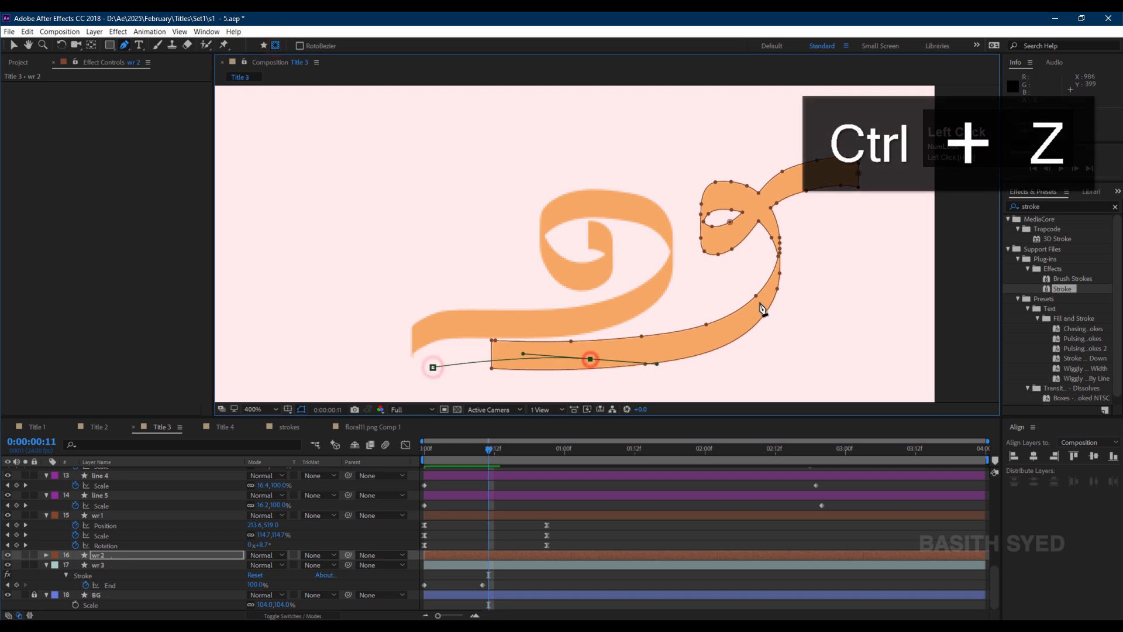
click(764, 301)
click(748, 200)
drag(710, 239, 726, 276)
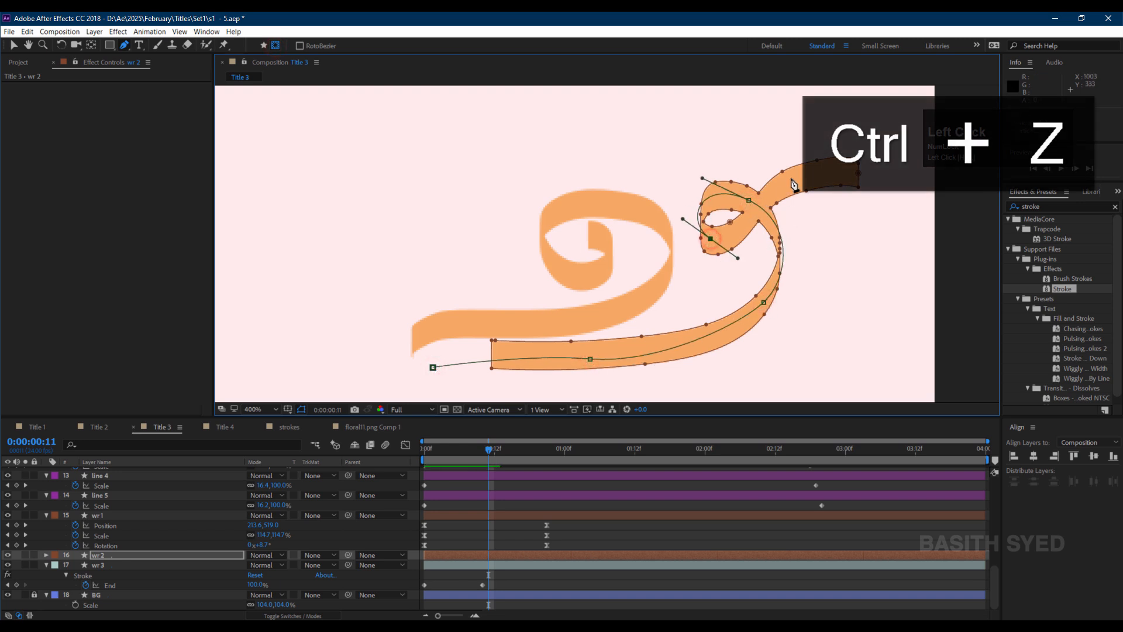
click(792, 178)
click(871, 173)
Paste the Stroke effect onto wr 2 at the start of the timeline and scrub to check.
click(447, 554)
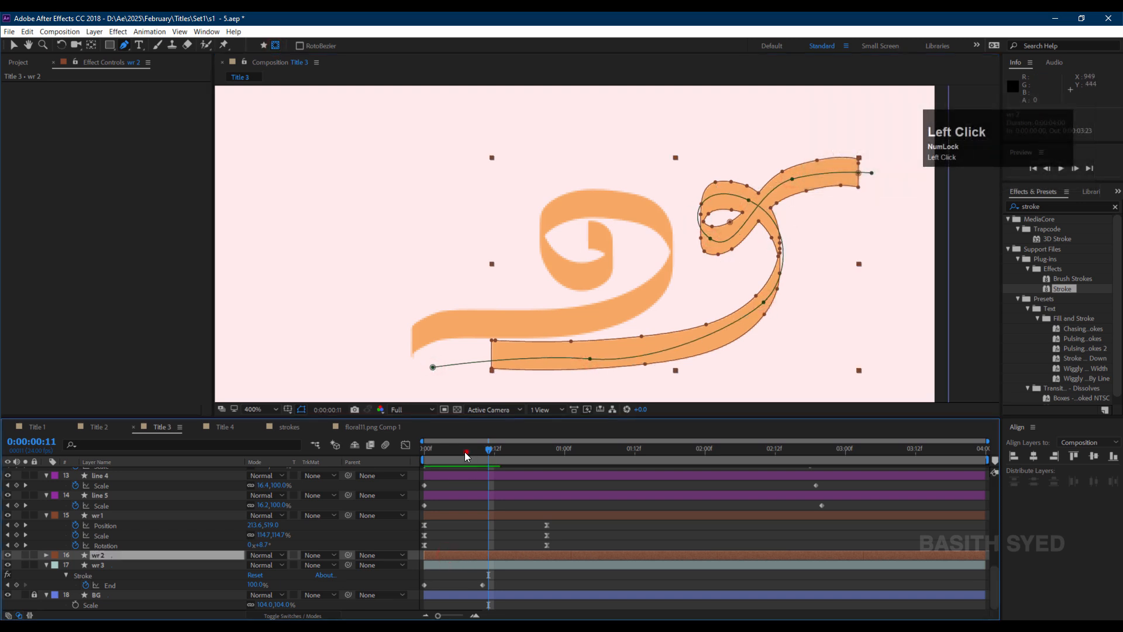
key(Home)
click(173, 555)
key(ctrl+v)
drag(430, 455, 459, 448)
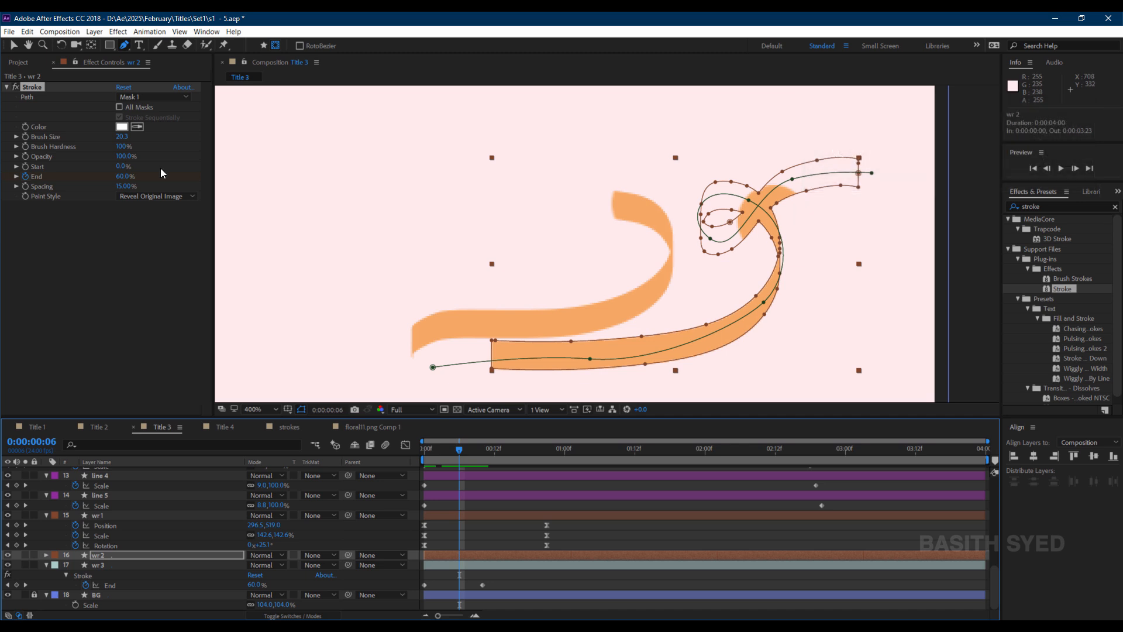
Create a new white solid layer in the composition.
click(116, 62)
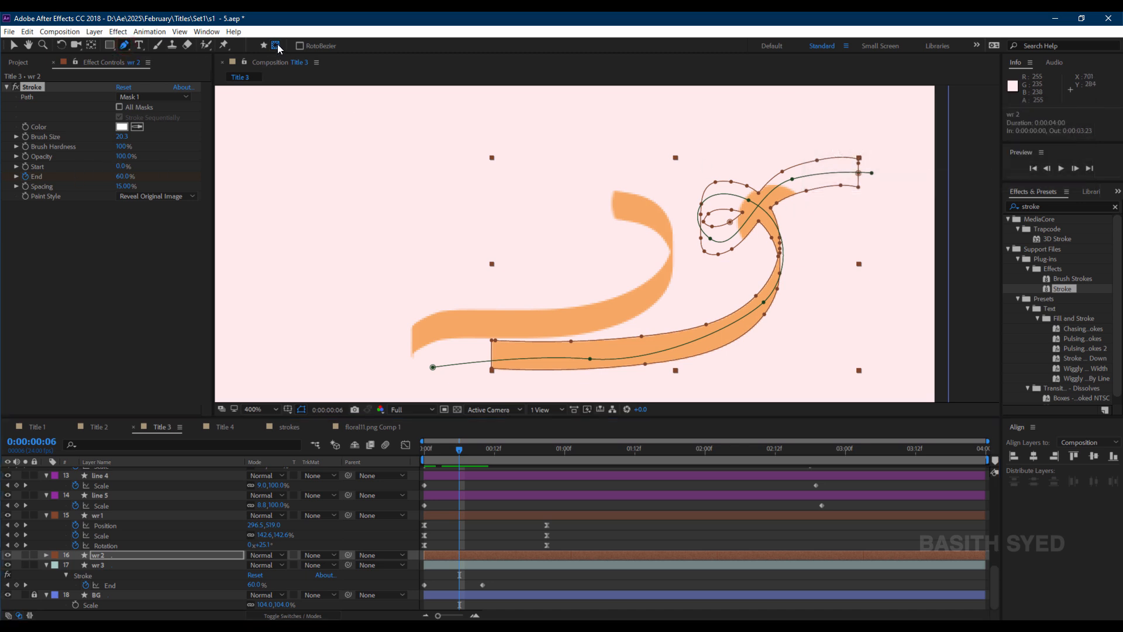
click(528, 581)
click(513, 558)
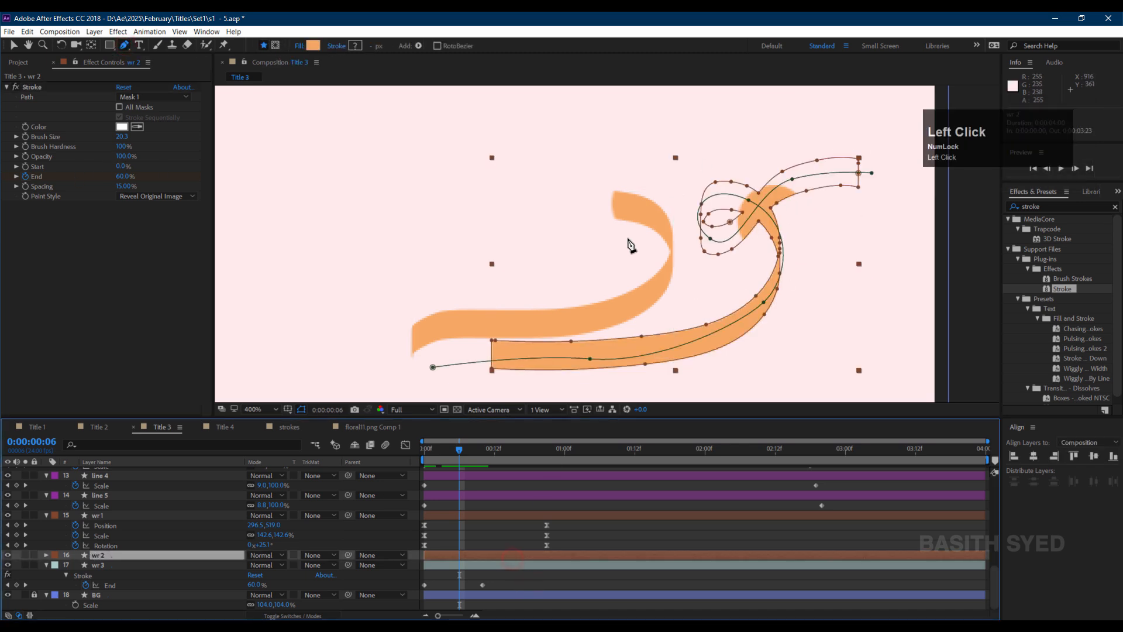
click(492, 554)
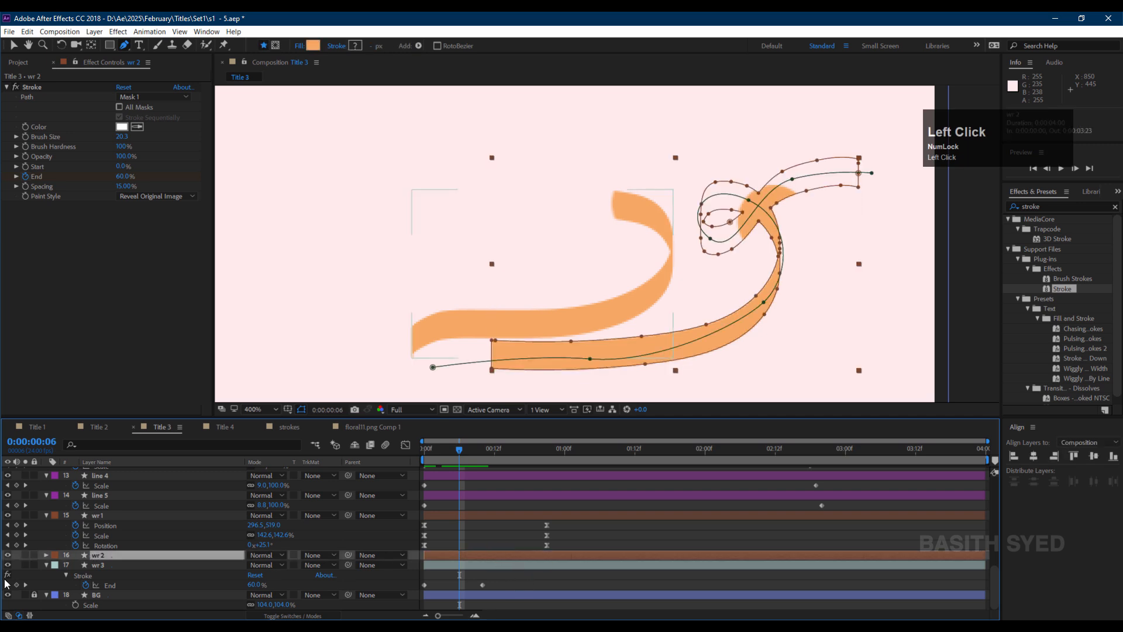
right_click(15, 556)
mouse_move(141, 446)
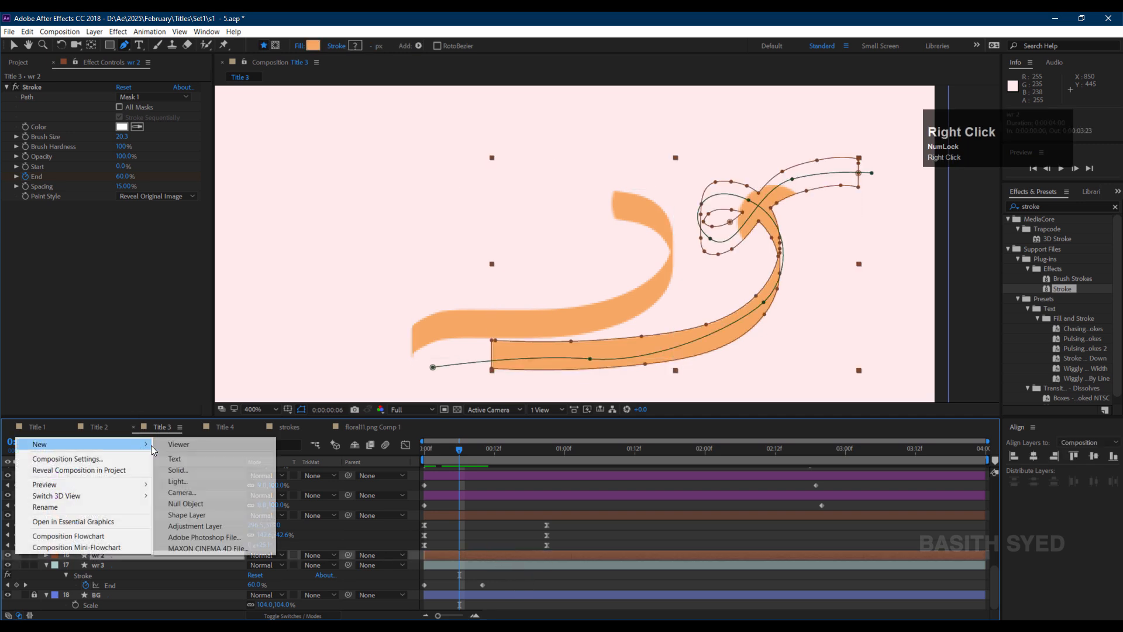
click(224, 479)
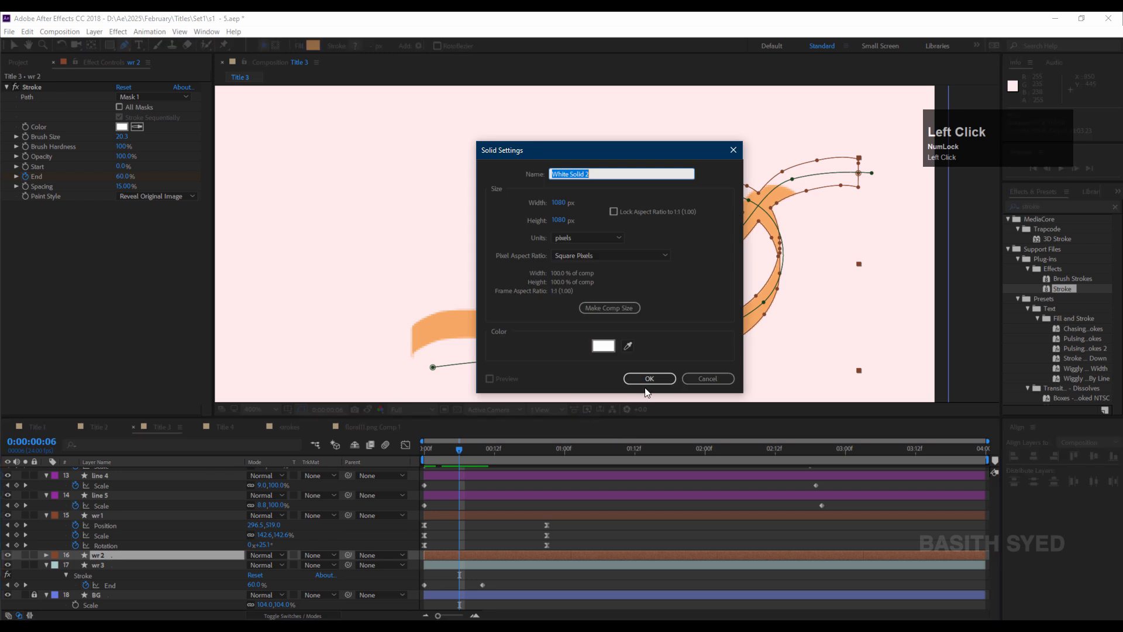
click(647, 380)
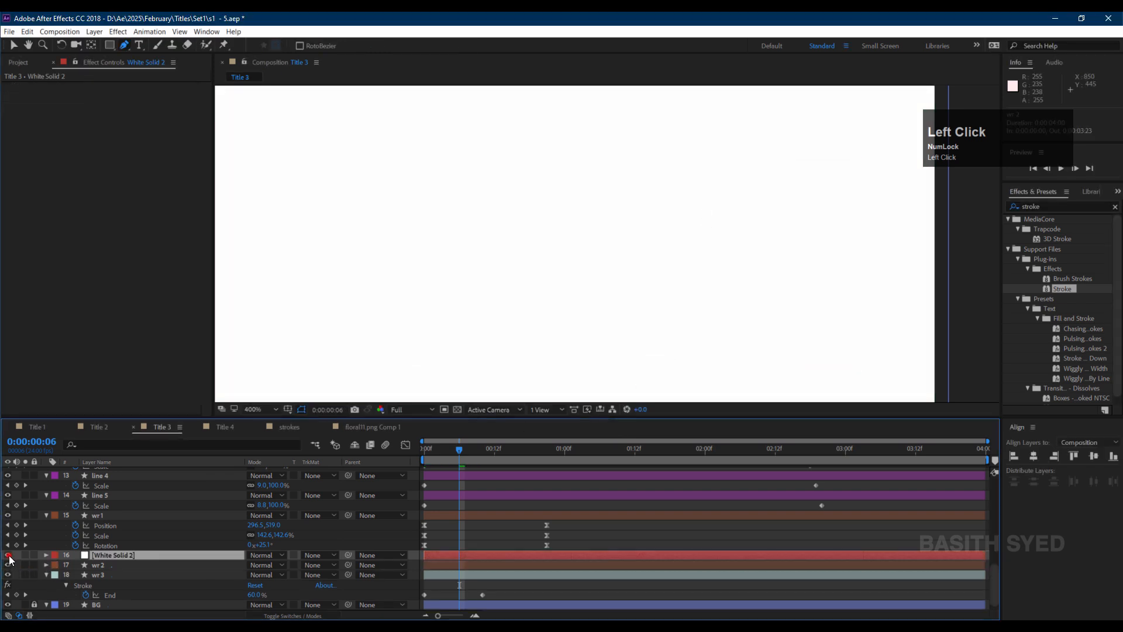
Hide the solid and draw a mask on it over the overlapping part of wr 2's loop.
click(8, 554)
click(128, 44)
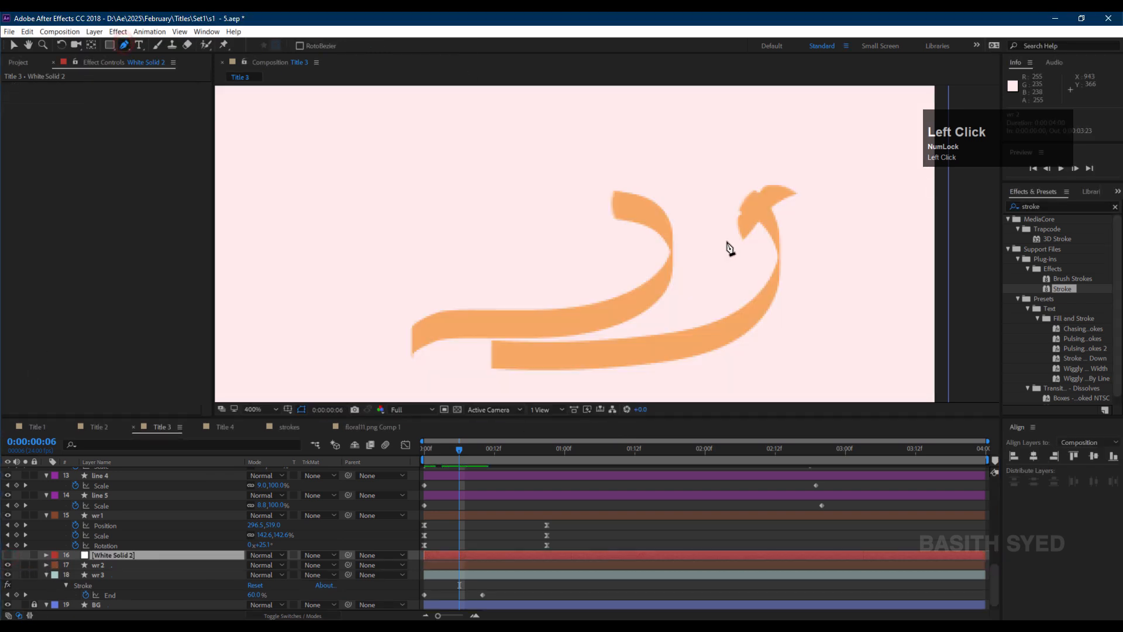
click(465, 453)
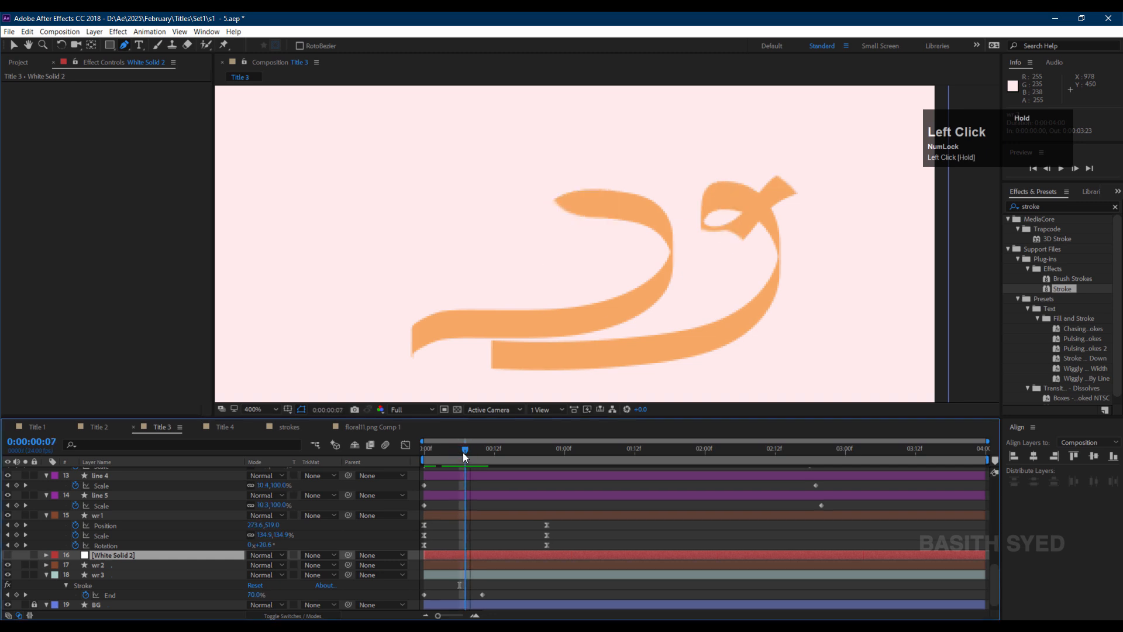
click(461, 452)
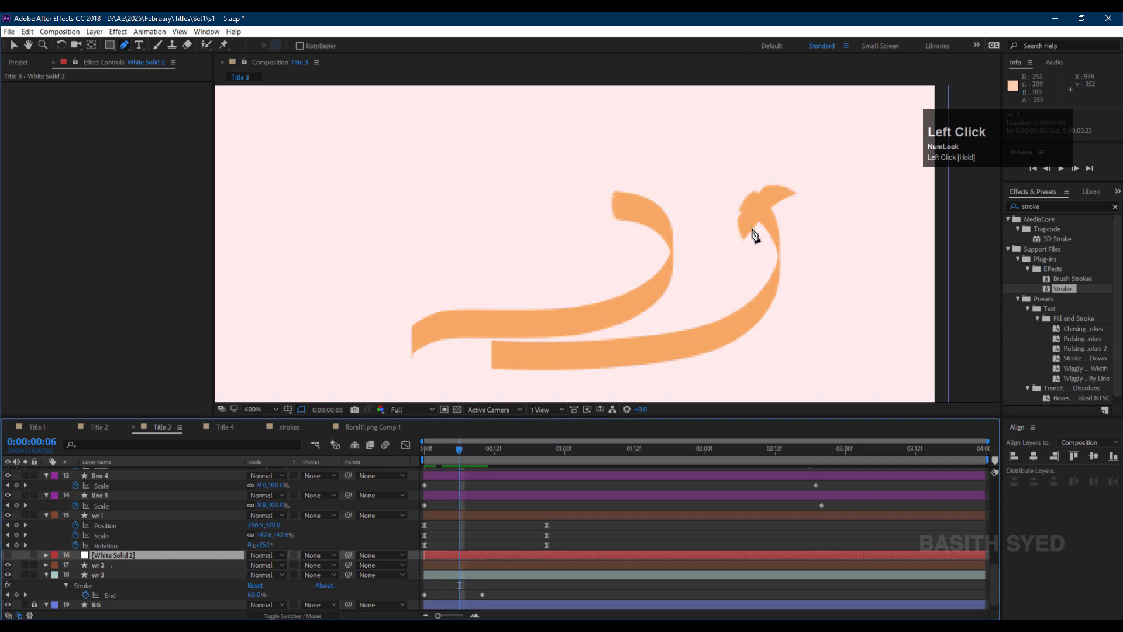
click(770, 248)
click(750, 217)
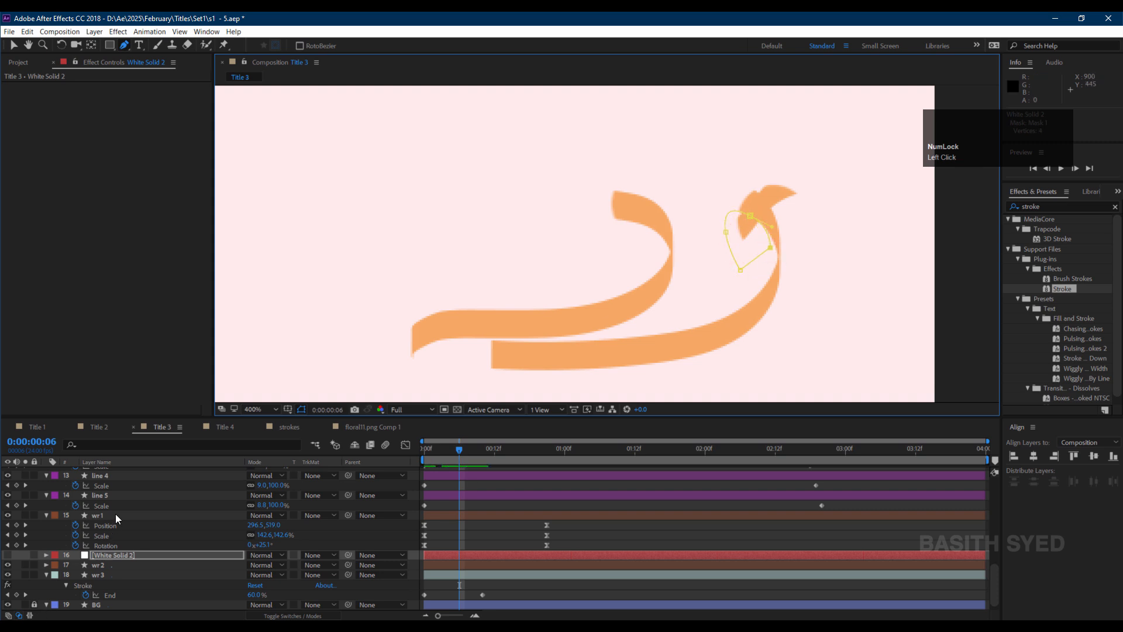
click(783, 246)
Draw a second mask on the solid covering the upper tip of the wr 2 ribbon.
drag(742, 185, 700, 180)
click(808, 158)
click(837, 211)
click(835, 230)
click(784, 247)
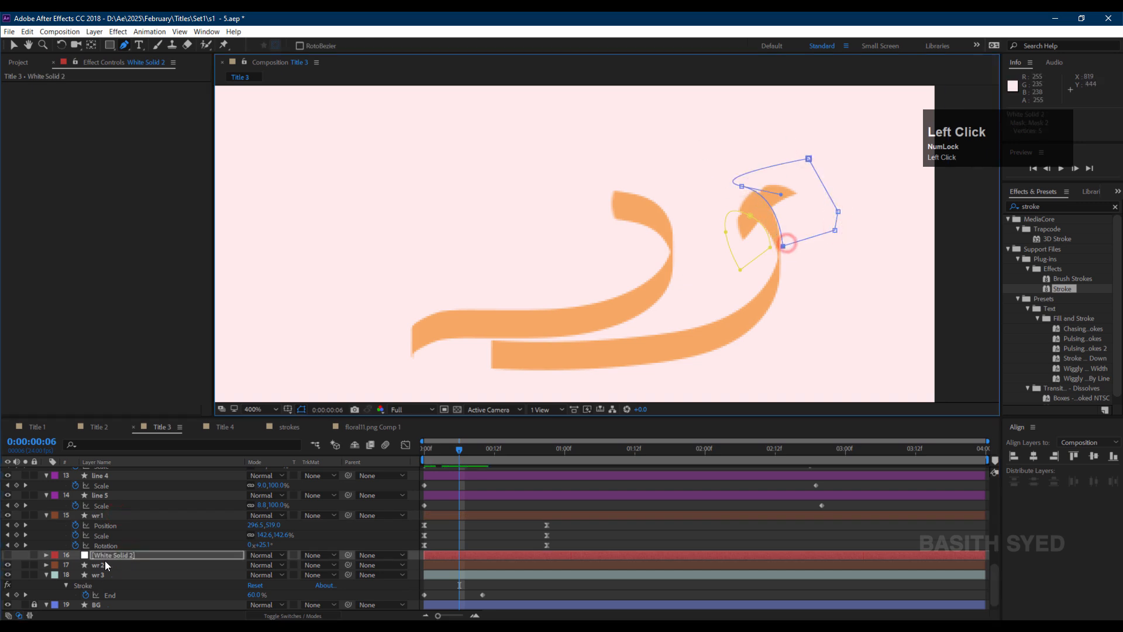
Set wr 2's track matte to Alpha Inverted Matte using the white solid, and scrub to check.
key(m)
click(8, 556)
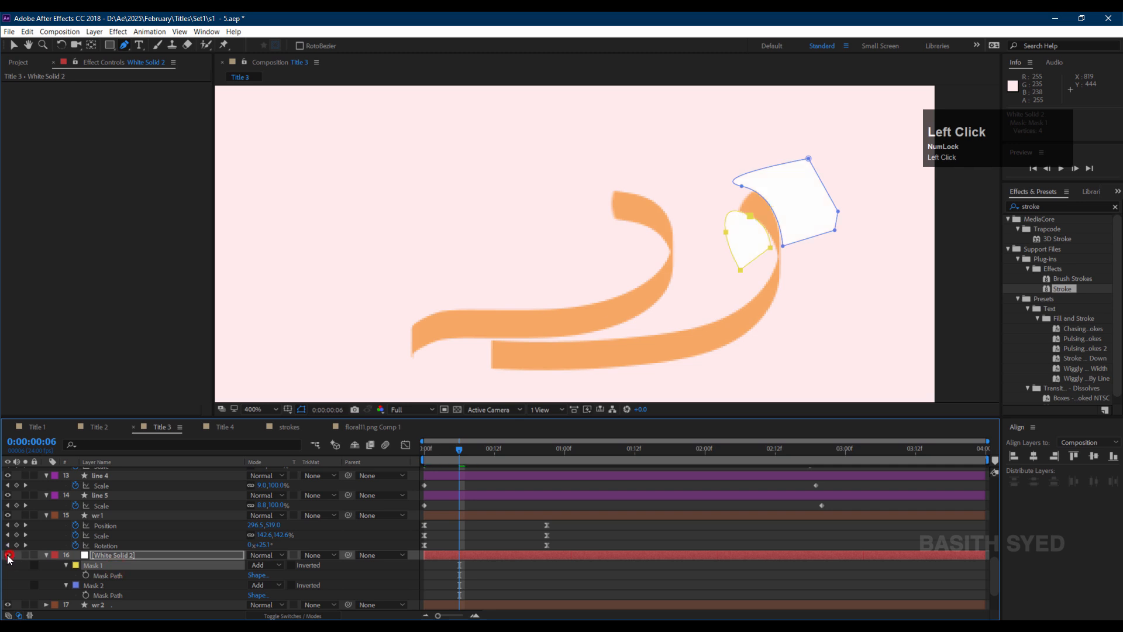
click(46, 555)
click(111, 565)
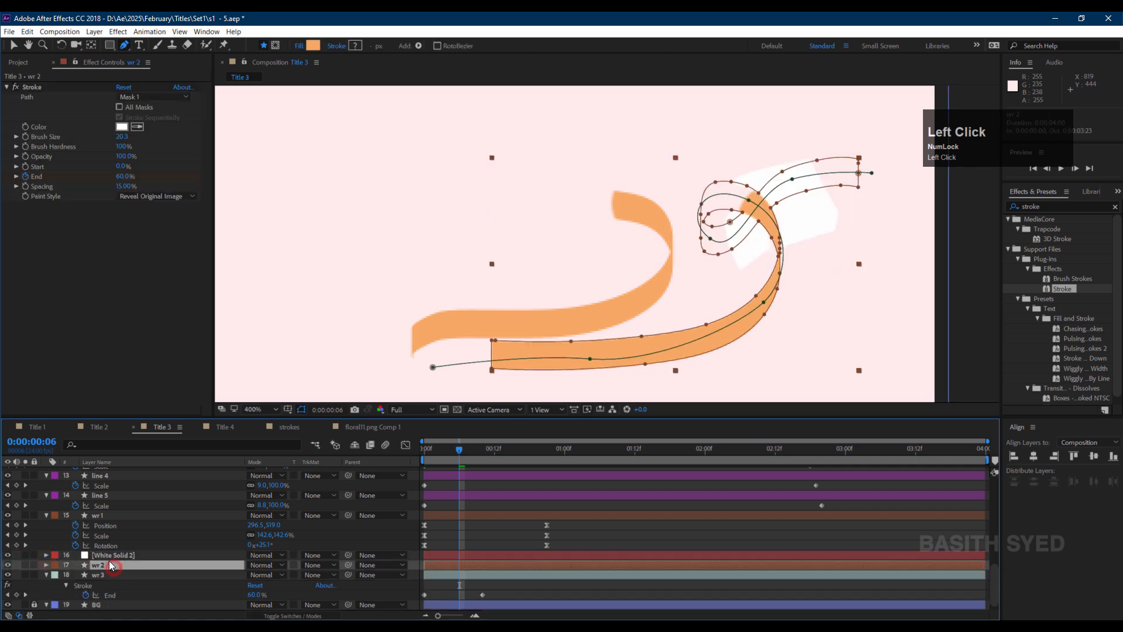
click(305, 565)
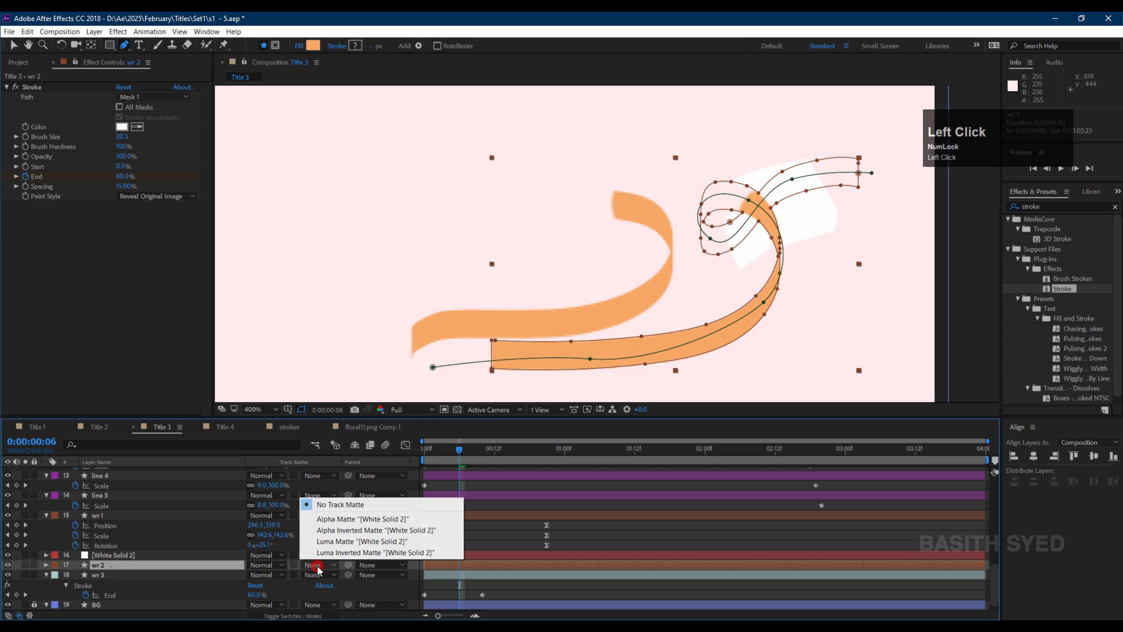
click(356, 531)
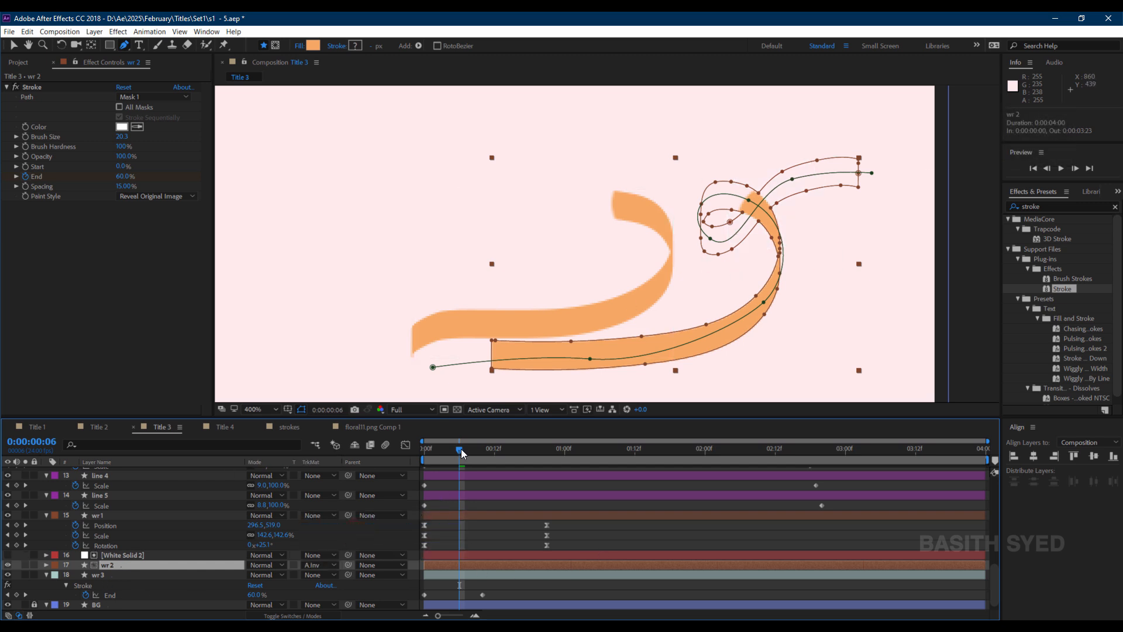
drag(462, 453, 472, 450)
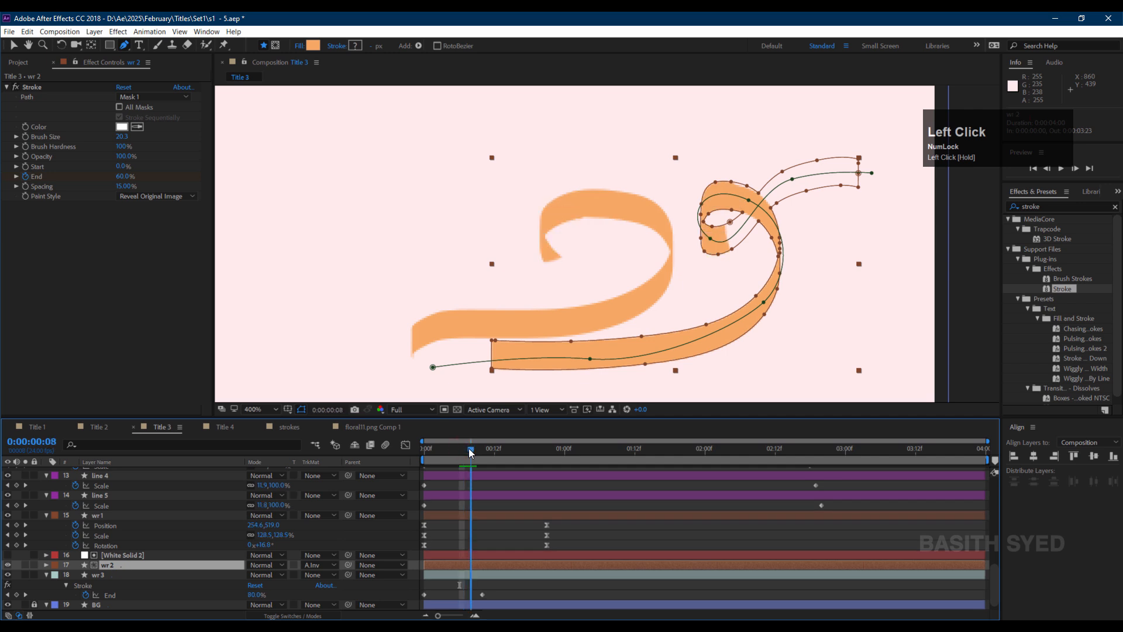
Trim the white solid layer so it lasts only through the first half second of wr 2's write-on.
click(139, 555)
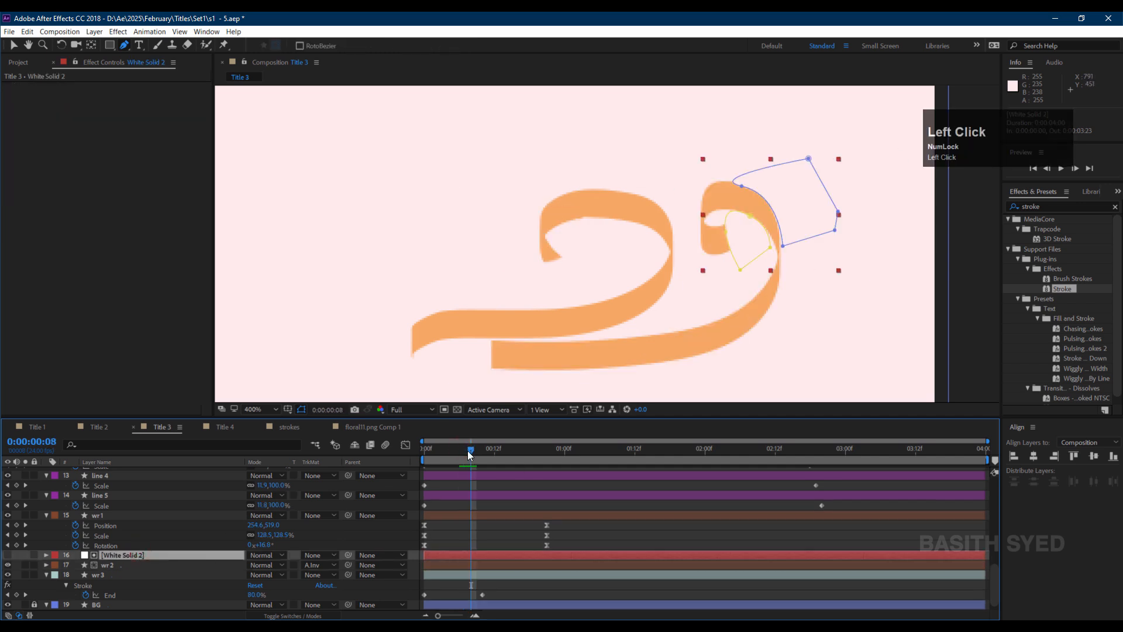
drag(984, 555, 474, 555)
mouse_move(474, 453)
mouse_down()
mouse_move(485, 451)
mouse_move(464, 451)
mouse_move(488, 460)
mouse_move(476, 461)
mouse_up()
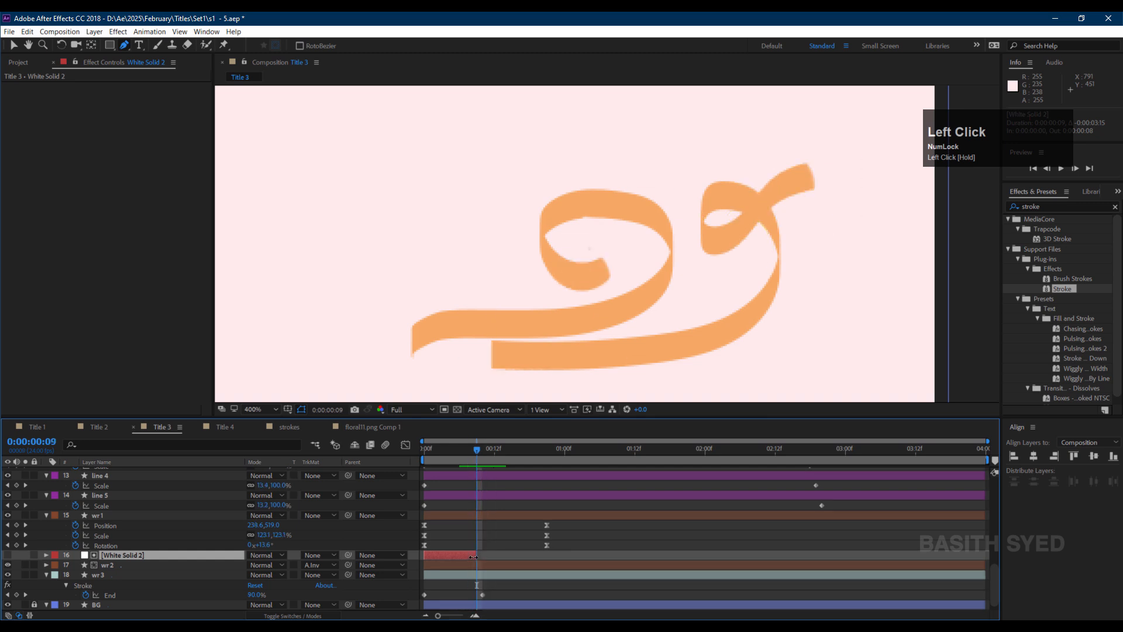
drag(480, 554, 505, 554)
Keyframe Mask 1's path and at frame 10 move the mask off the loop toward the lower right.
click(810, 160)
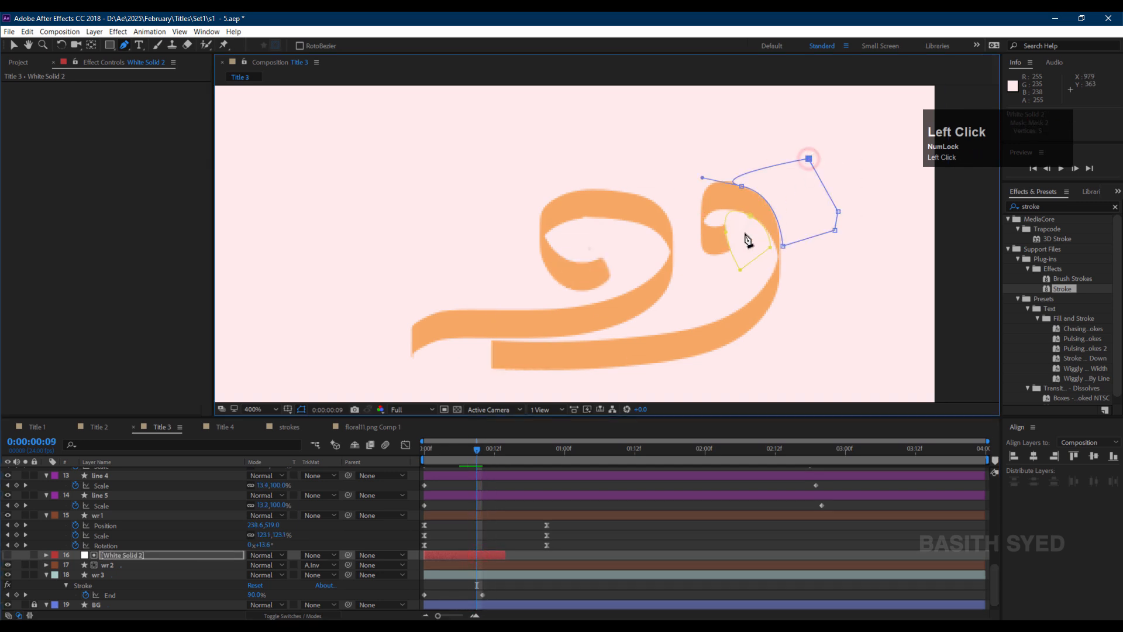
click(741, 271)
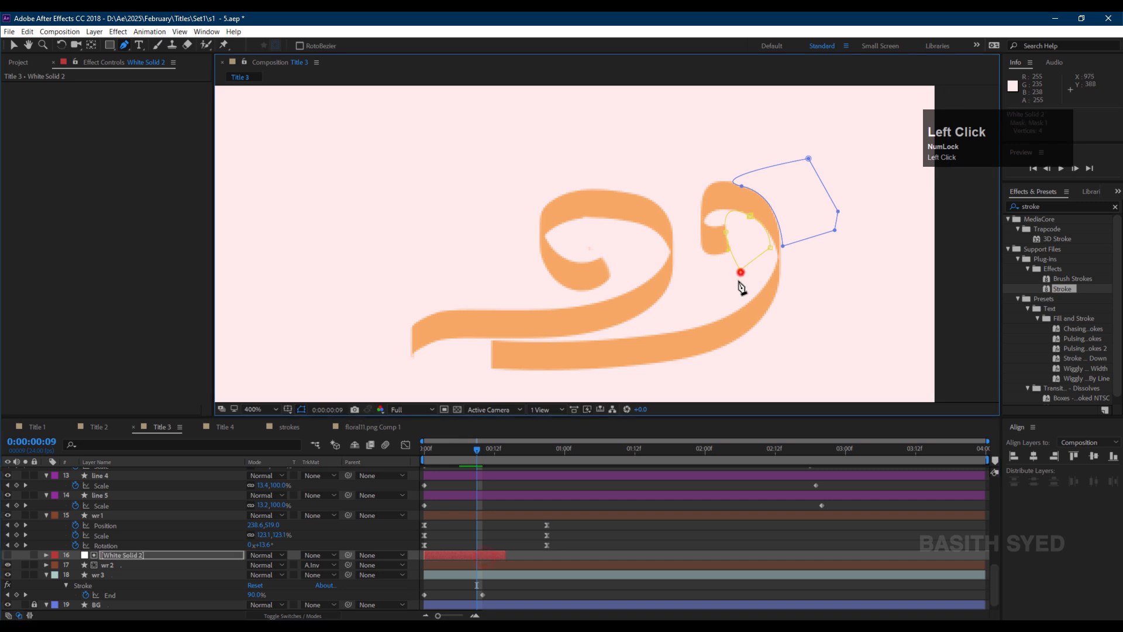
click(45, 555)
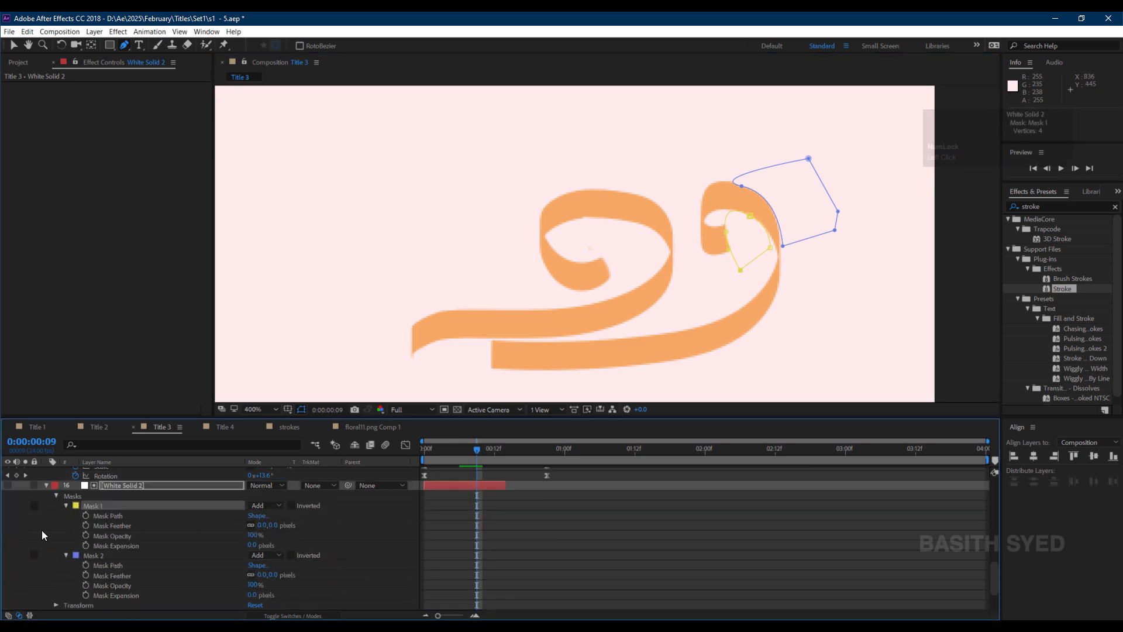
click(86, 517)
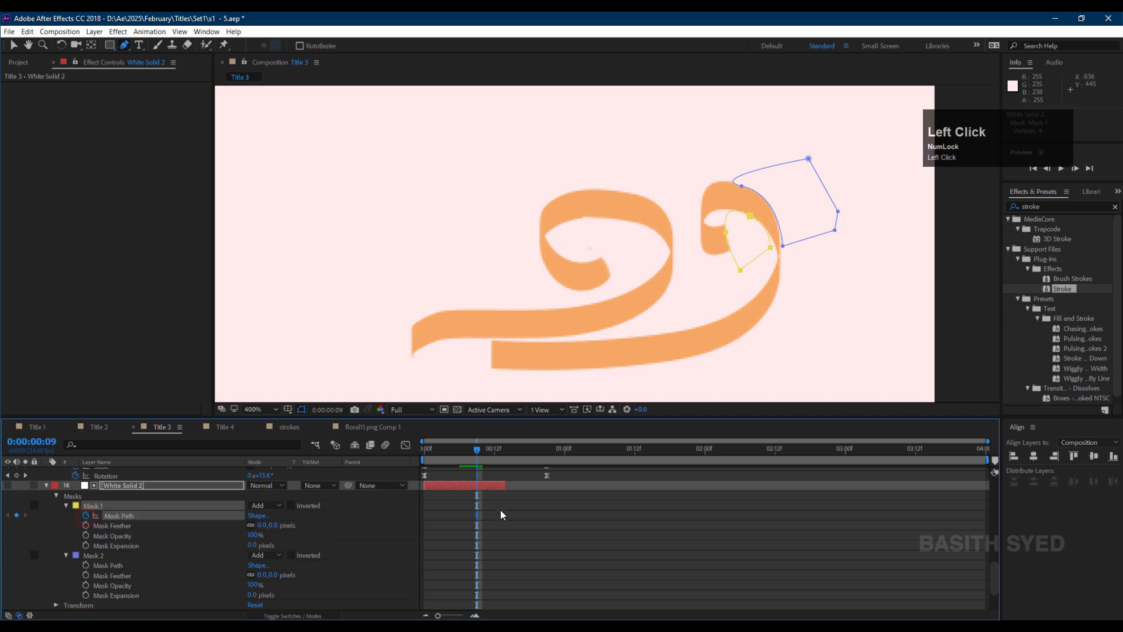
drag(475, 448, 483, 448)
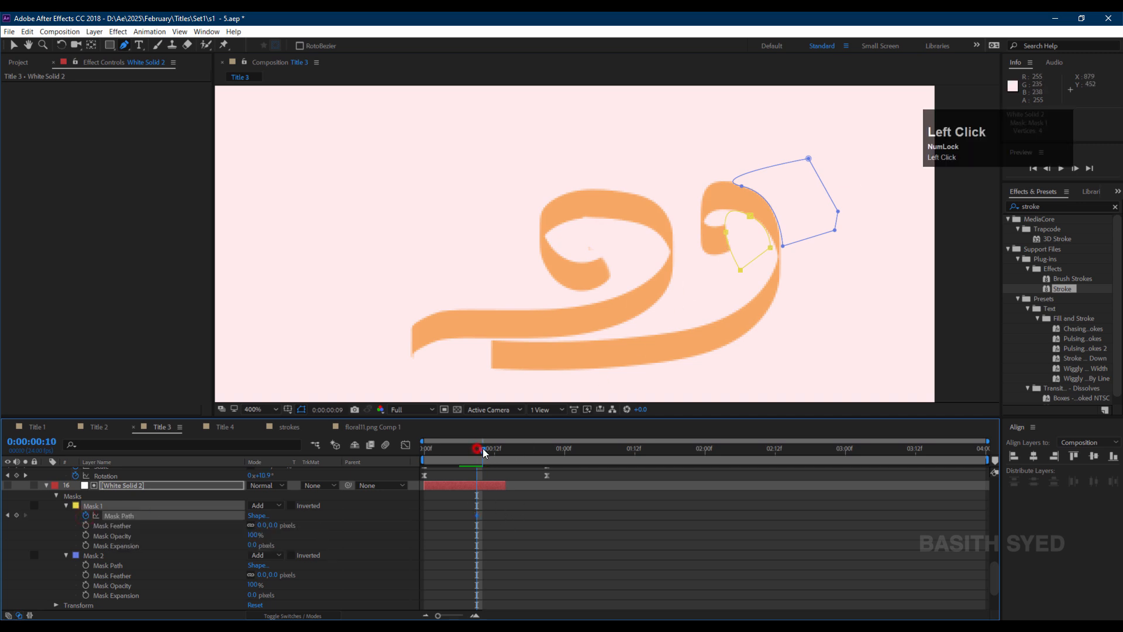
click(770, 248)
click(536, 569)
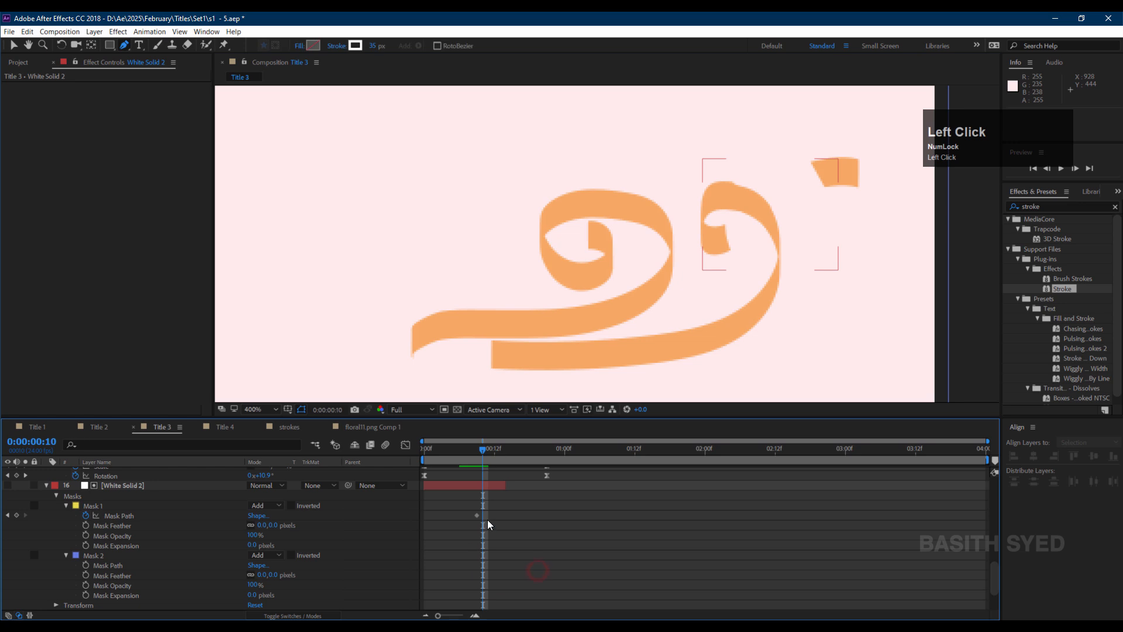
drag(488, 510, 467, 523)
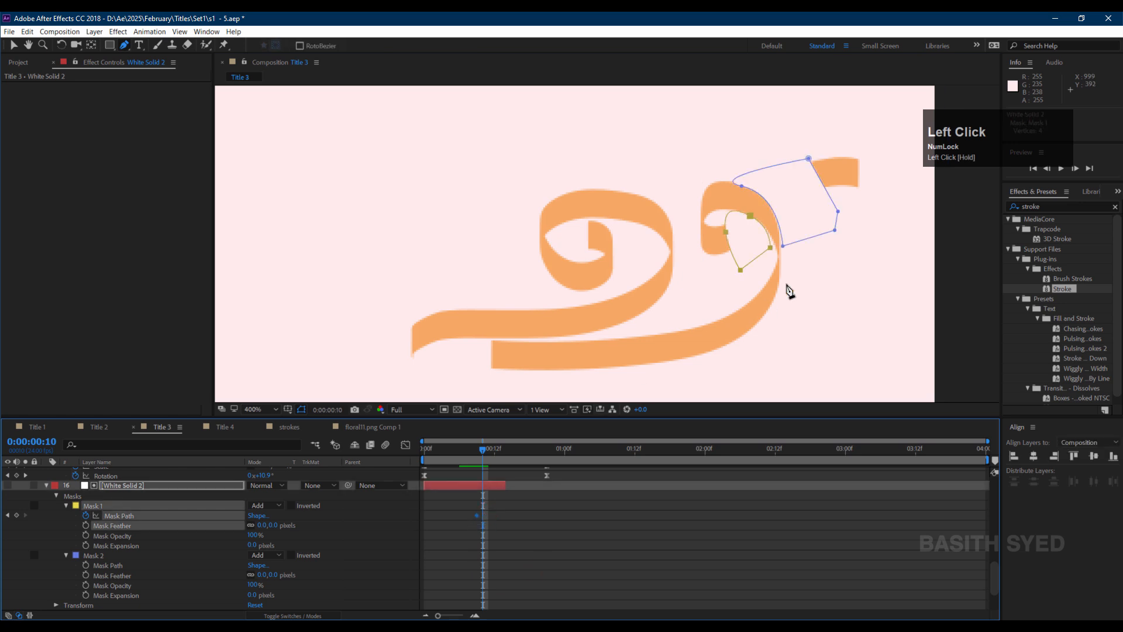
drag(772, 255, 763, 289)
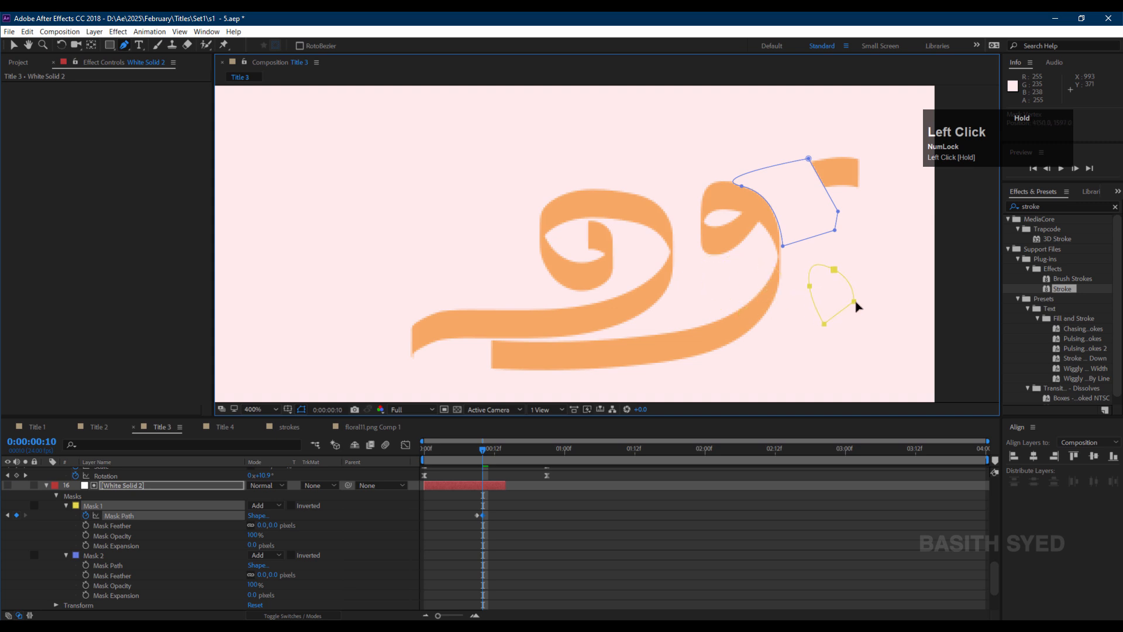
click(46, 511)
Retime the Mask 1 and Mask 2 path keyframes so they begin around frame 8.
click(128, 486)
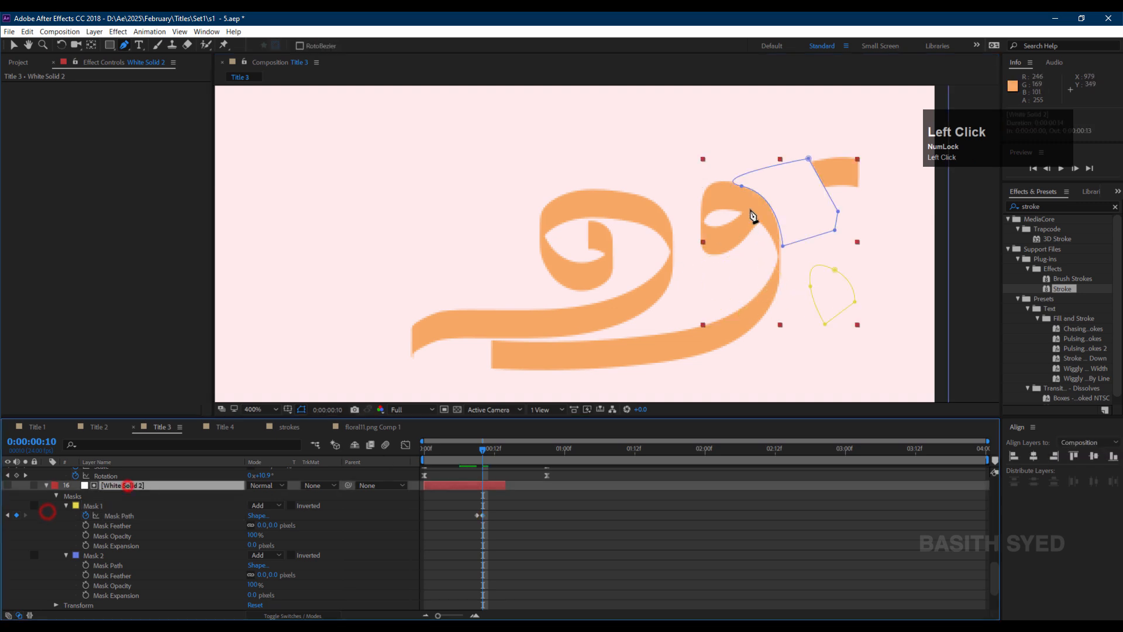
click(742, 186)
shift+click(784, 245)
drag(742, 186, 771, 163)
mouse_move(479, 448)
mouse_down()
mouse_move(457, 454)
mouse_move(483, 450)
mouse_move(469, 453)
mouse_up()
key(ctrl+z)
click(507, 553)
click(475, 517)
drag(476, 516, 466, 517)
click(471, 451)
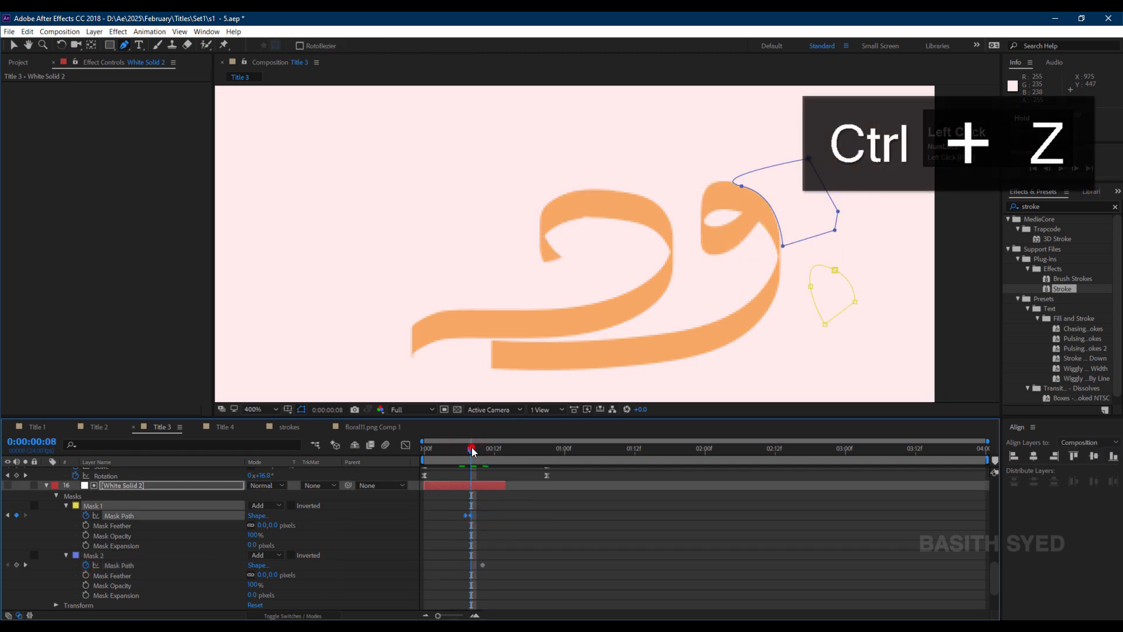
drag(483, 565, 471, 565)
drag(470, 452, 476, 451)
Animate Mask 2 by moving its points off the ribbon tip over the following frames, scrubbing to check.
click(742, 186)
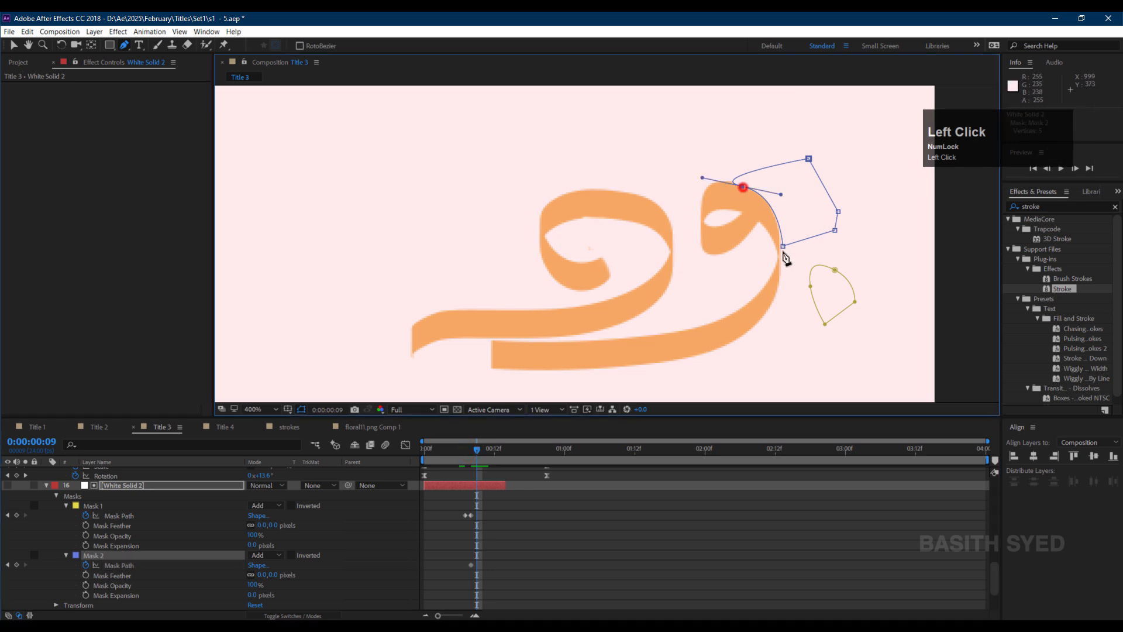
shift+click(783, 246)
drag(743, 186, 769, 166)
click(489, 449)
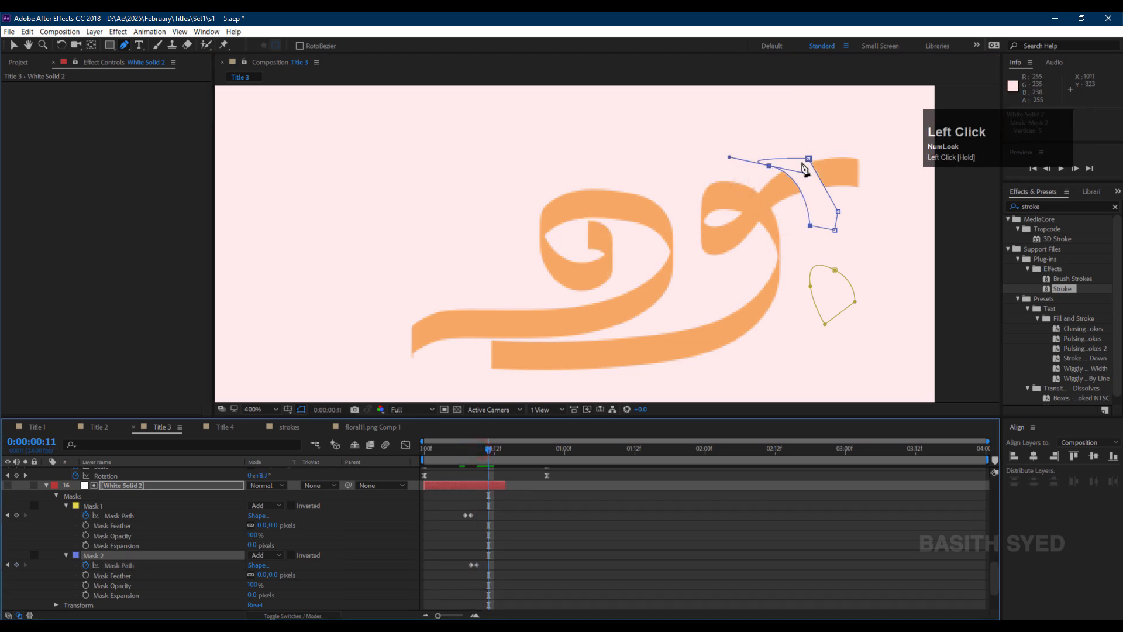
click(487, 452)
click(483, 450)
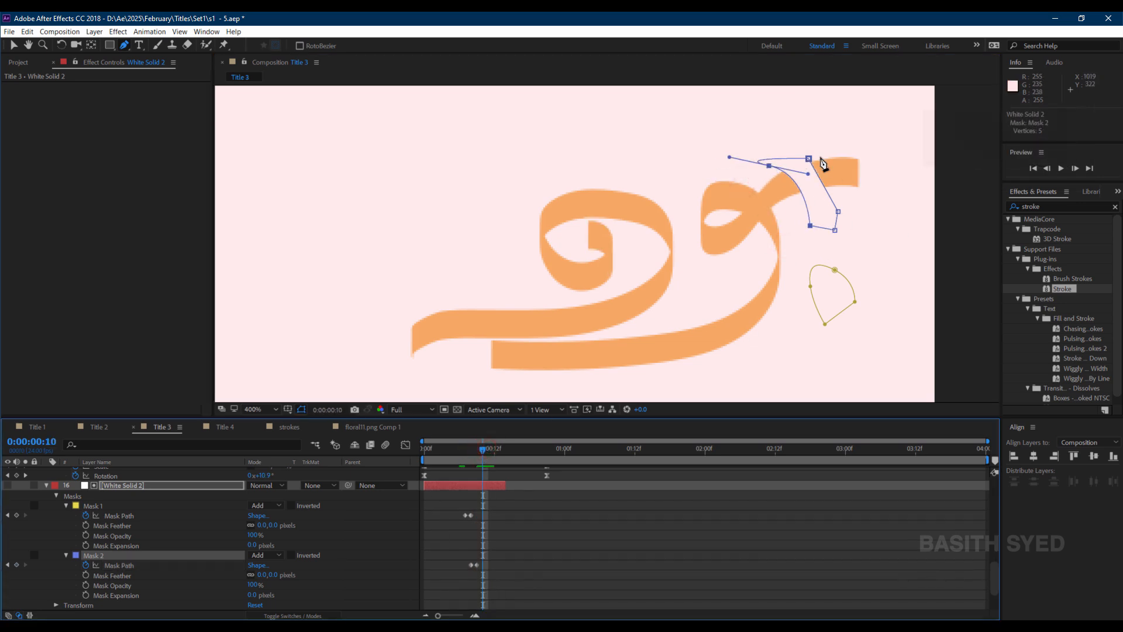
click(810, 158)
key(v)
drag(860, 145, 758, 233)
drag(769, 166, 876, 262)
drag(483, 451, 541, 453)
Shift White Solid 2, wr 2 and wr 3 later in the timeline so they start after the main word writes on.
click(46, 486)
click(119, 565)
shift+click(134, 546)
drag(489, 546, 847, 542)
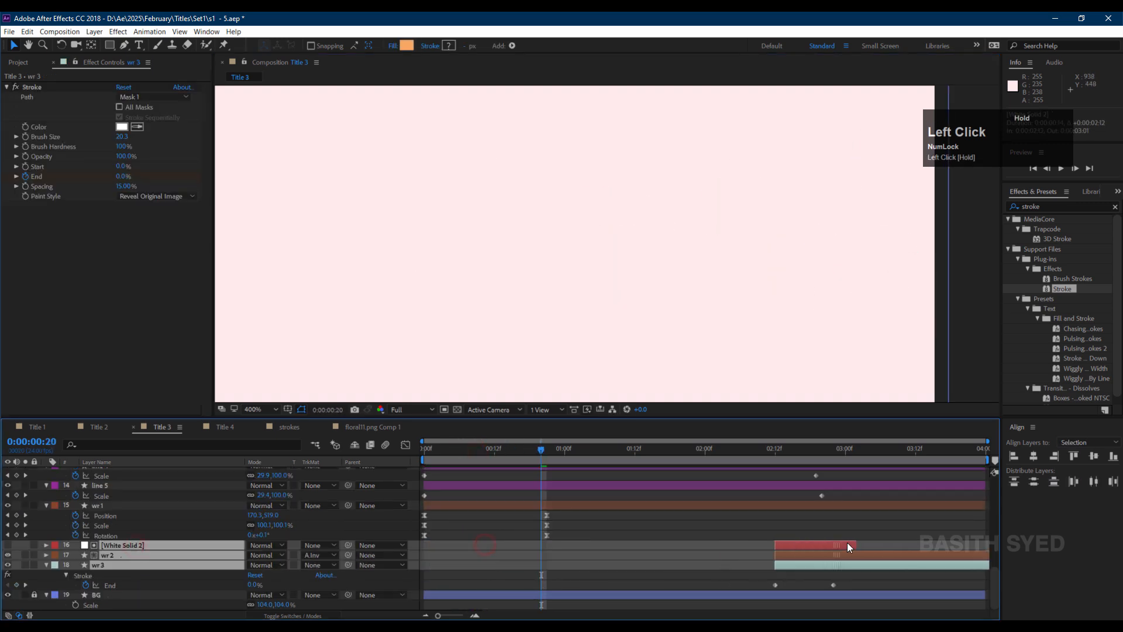
click(685, 448)
scroll(732, 296, down, 3)
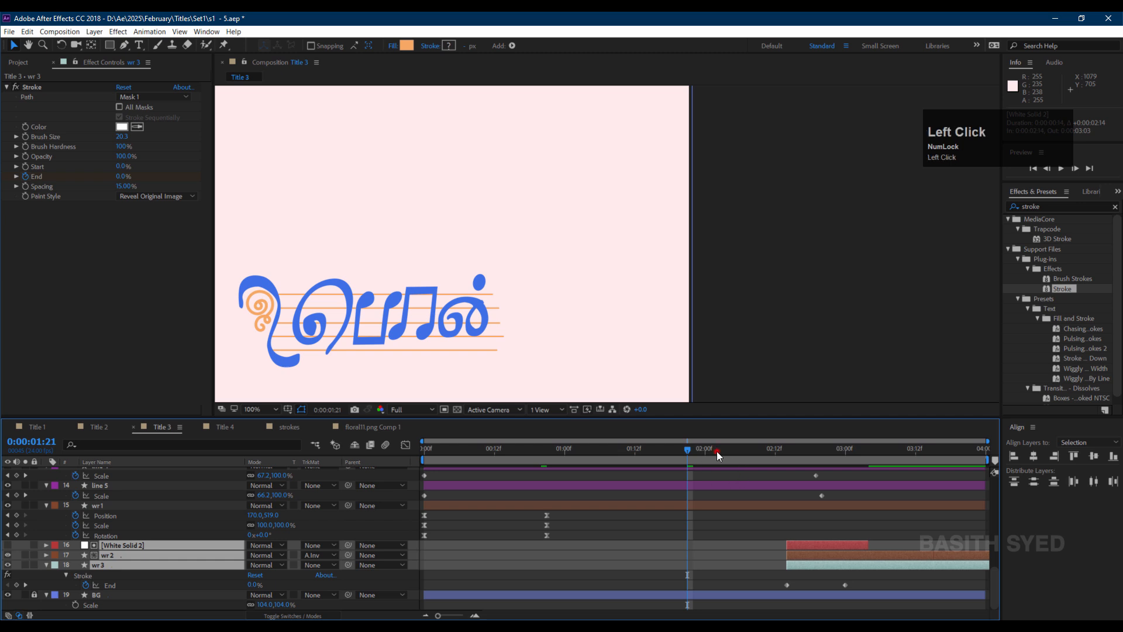
drag(717, 451, 757, 454)
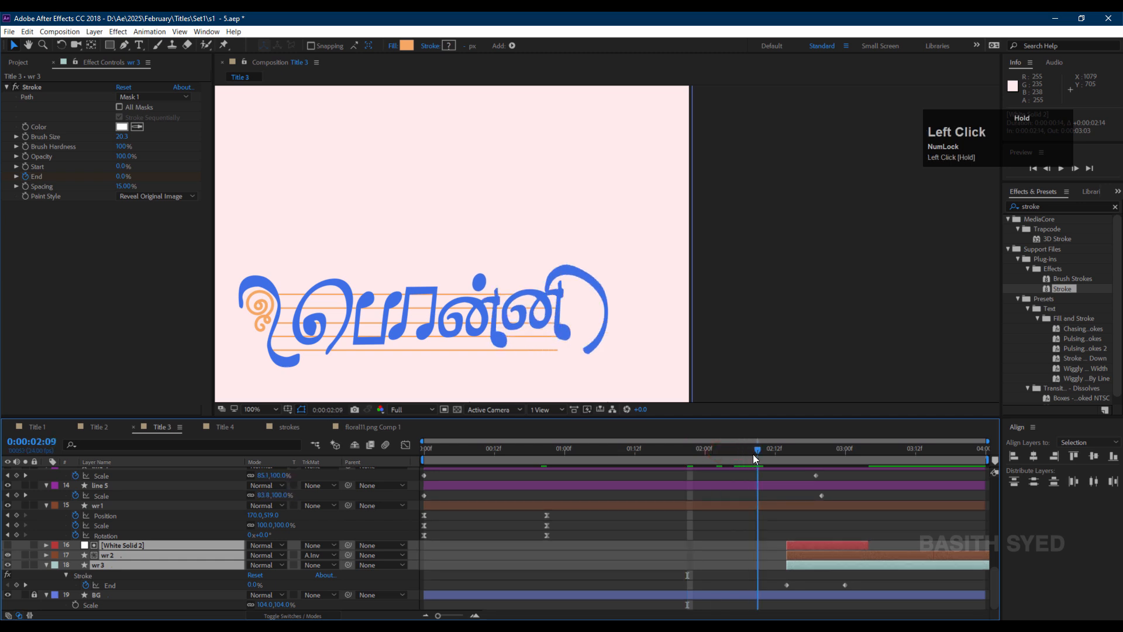
Fine-tune the three layers' start to about 02:09 and scrub through the swirl reveal.
drag(788, 542, 784, 542)
click(788, 529)
drag(758, 451, 829, 458)
click(770, 547)
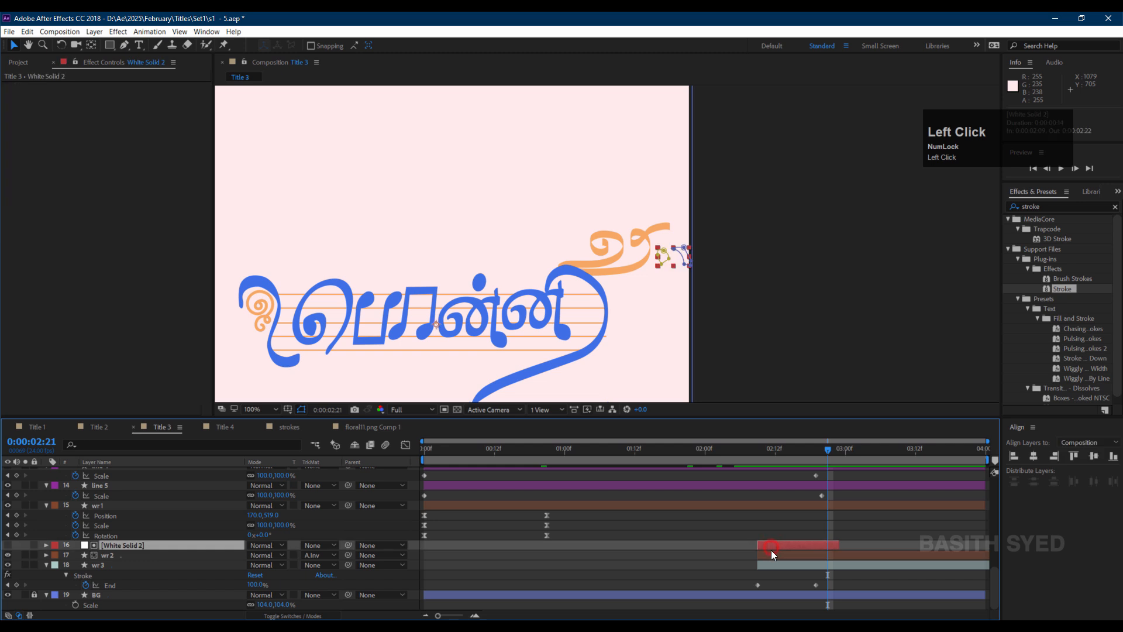
ctrl+click(773, 554)
drag(773, 553, 808, 543)
Play back the Title 3 composition to review the whole animation.
click(788, 452)
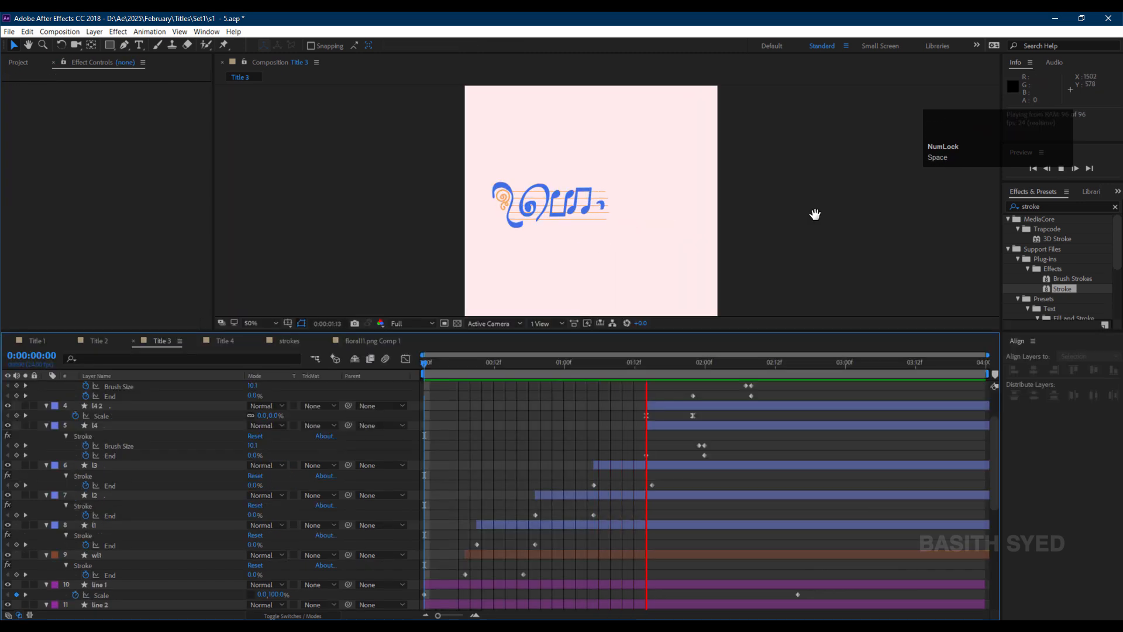
scroll(805, 215, up, 1)
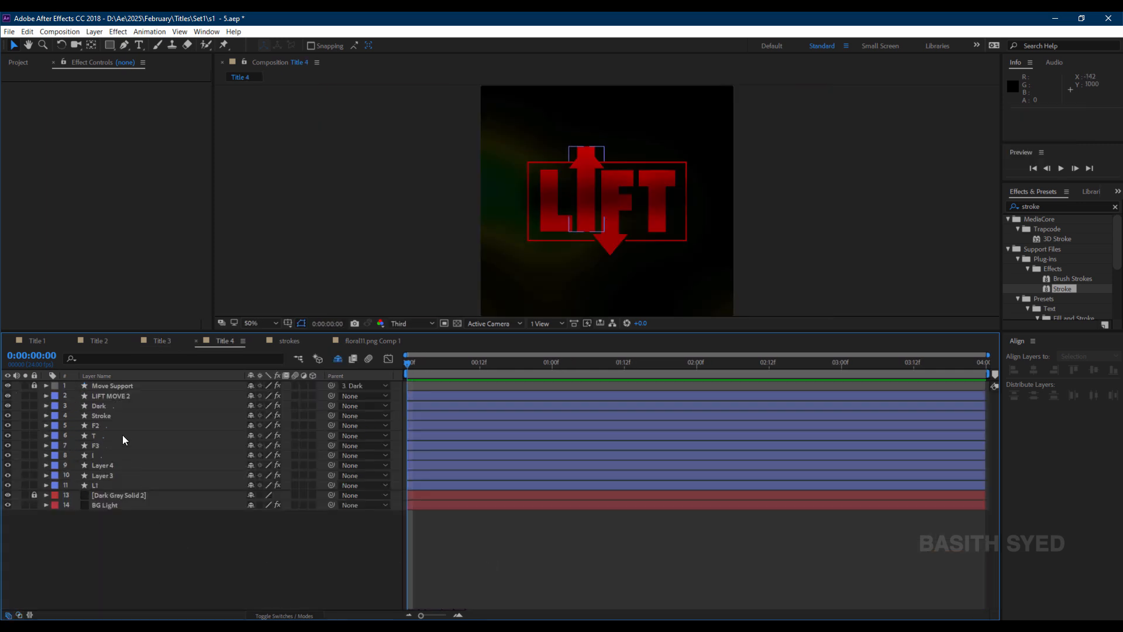
In Title 4, solo the Stroke shape layer and select its rectangle path with the Pen tool.
click(125, 416)
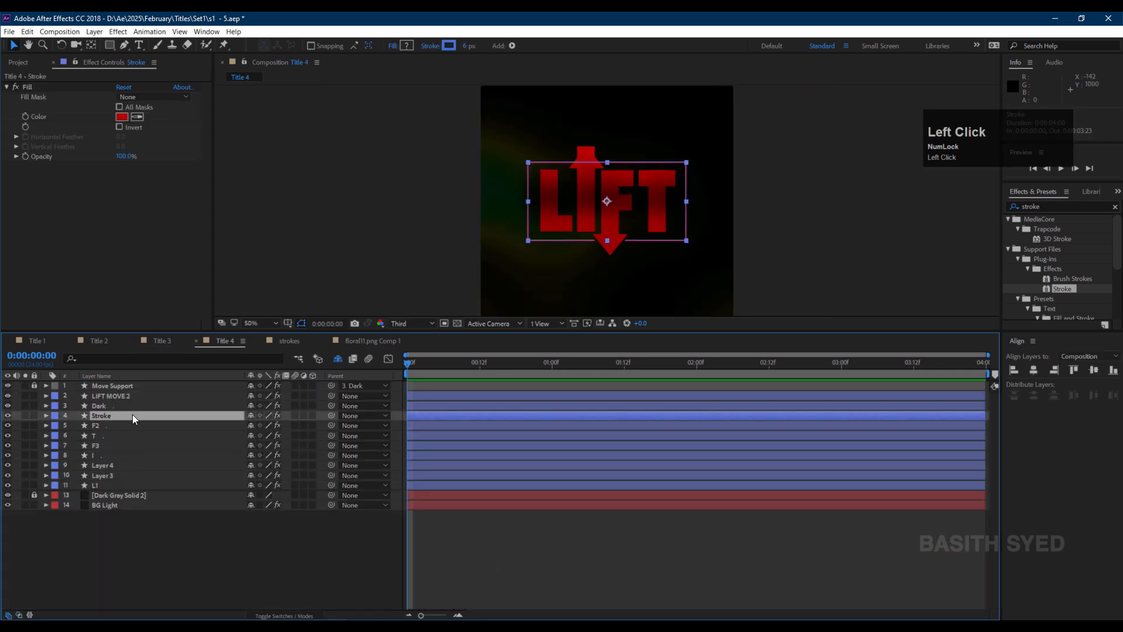
click(25, 415)
click(123, 45)
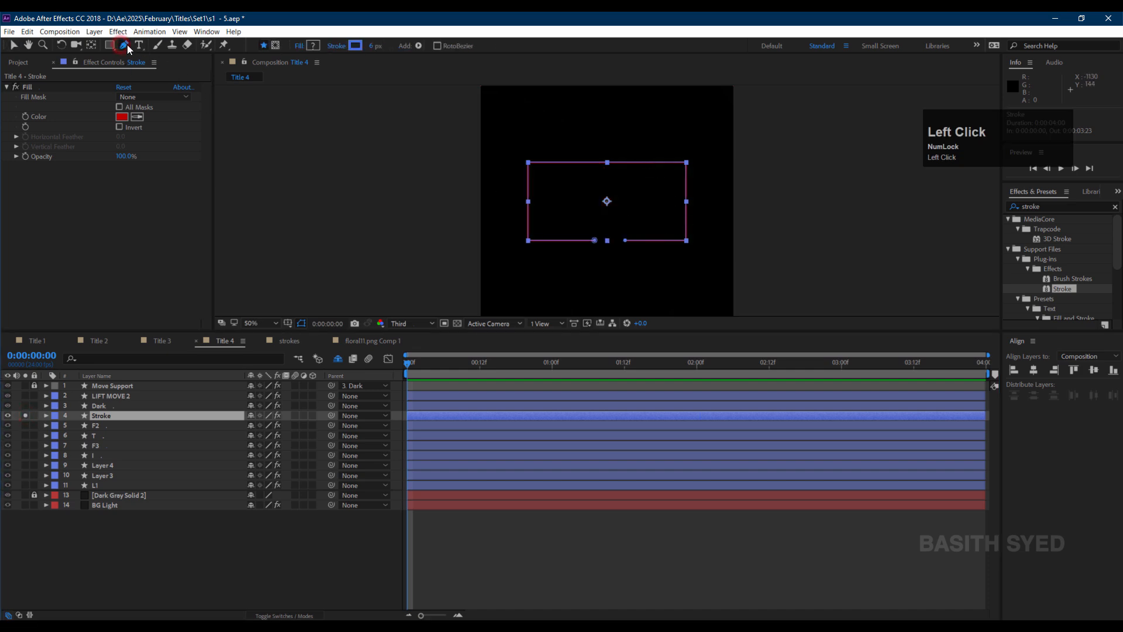
ctrl+click(637, 262)
Reveal Group 1's Path property, start a keyframe and move it to 01:00.
click(46, 415)
click(55, 427)
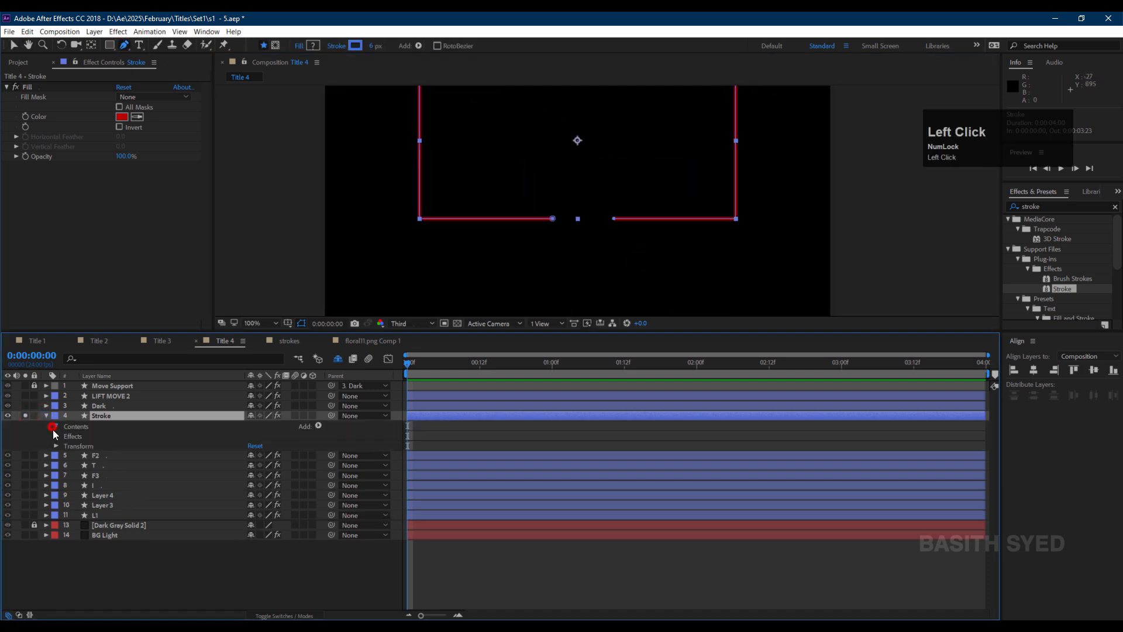
click(67, 436)
click(75, 445)
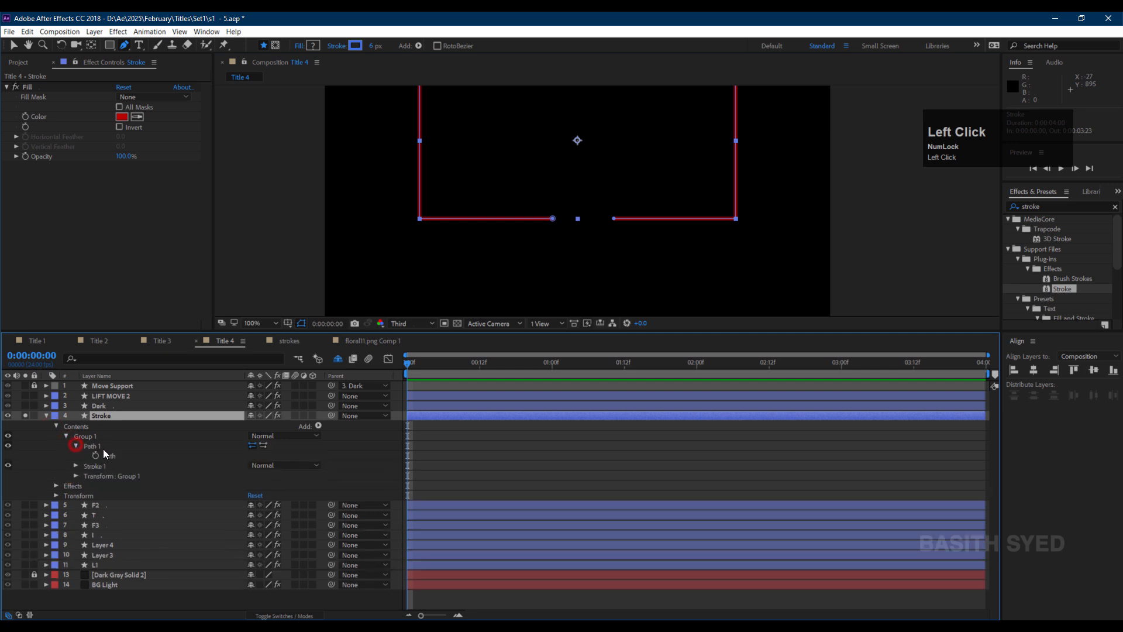
click(96, 457)
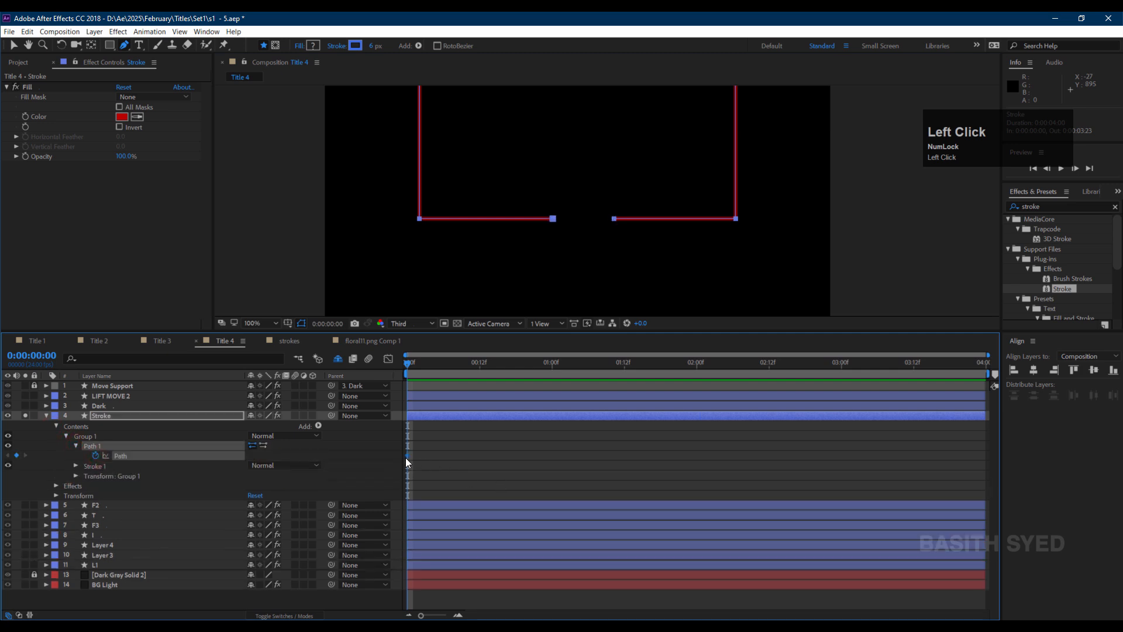
drag(408, 454, 553, 457)
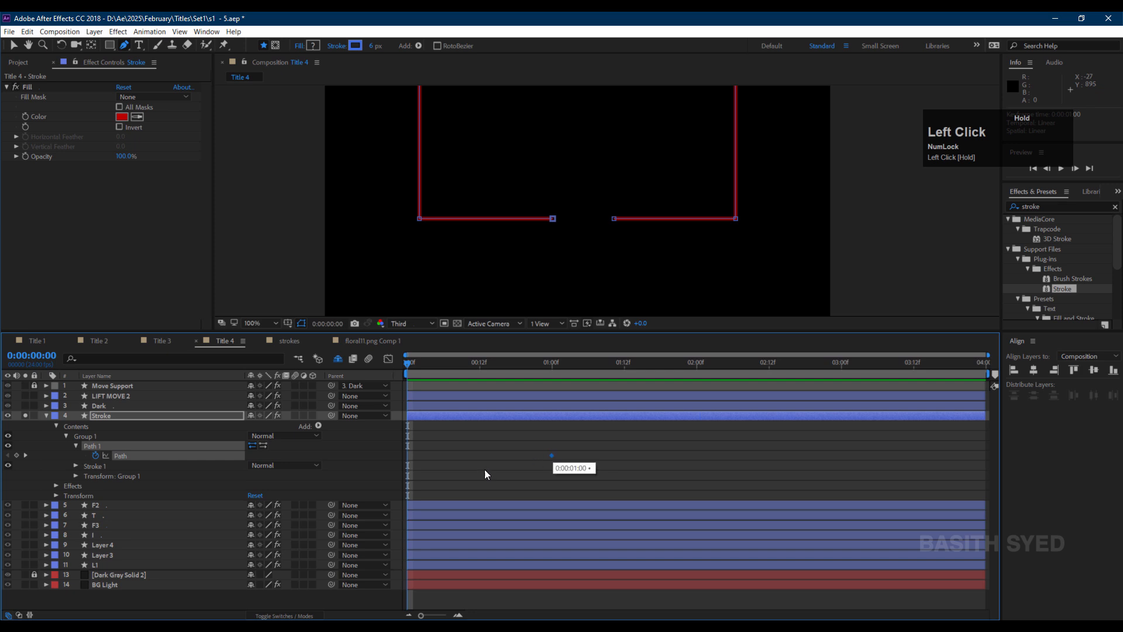
At frame 15, move the two endpoints of the bottom opening together to close the path's gap.
drag(514, 364, 498, 365)
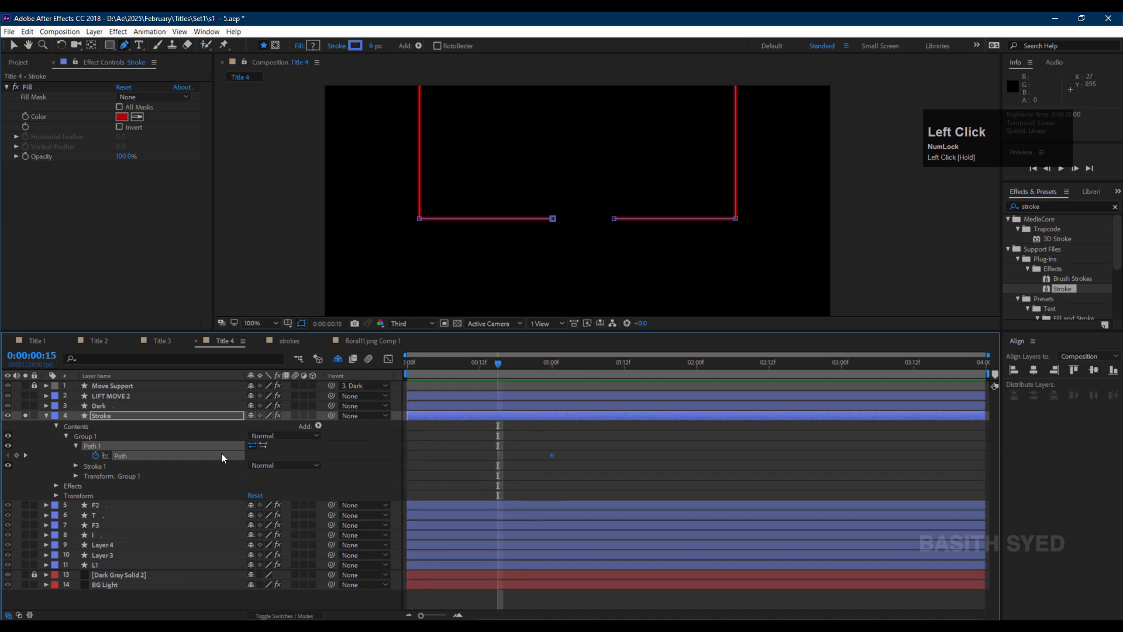
click(553, 219)
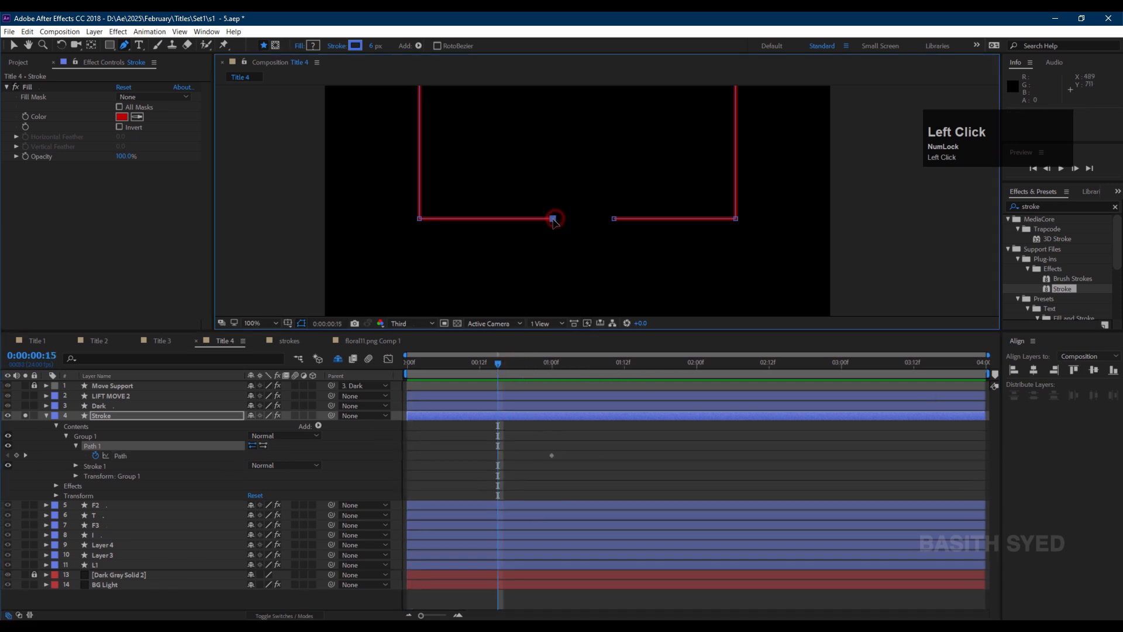
drag(554, 220, 553, 219)
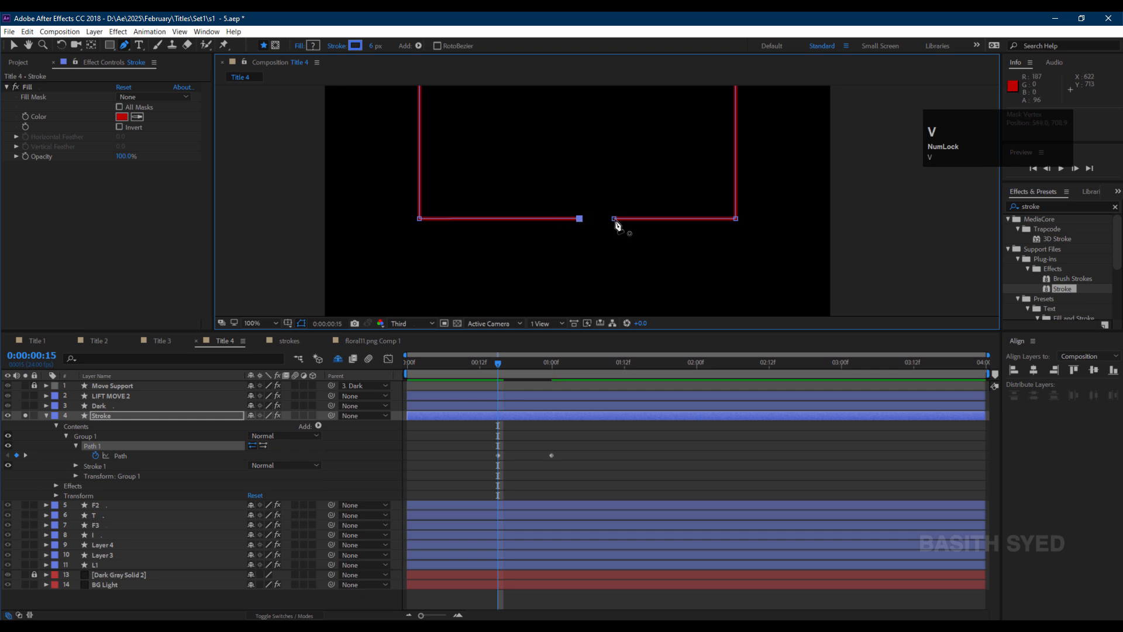
key(v)
click(615, 219)
drag(614, 221, 593, 222)
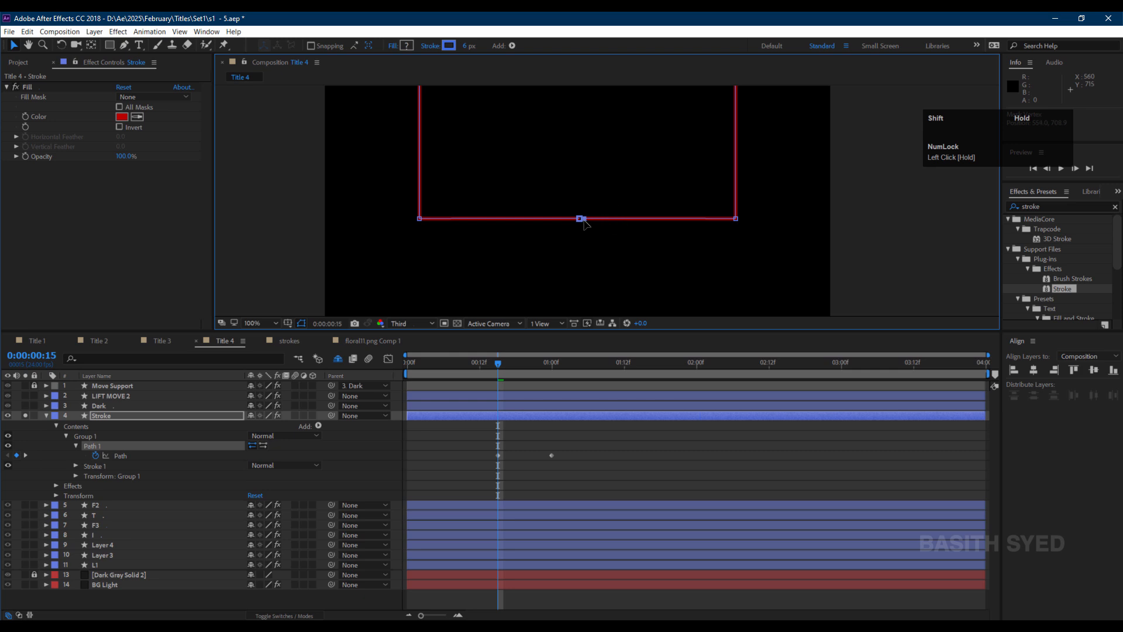
Zoom in at Full resolution on the joined bottom endpoints to inspect the path.
click(554, 444)
scroll(607, 199, up, 1)
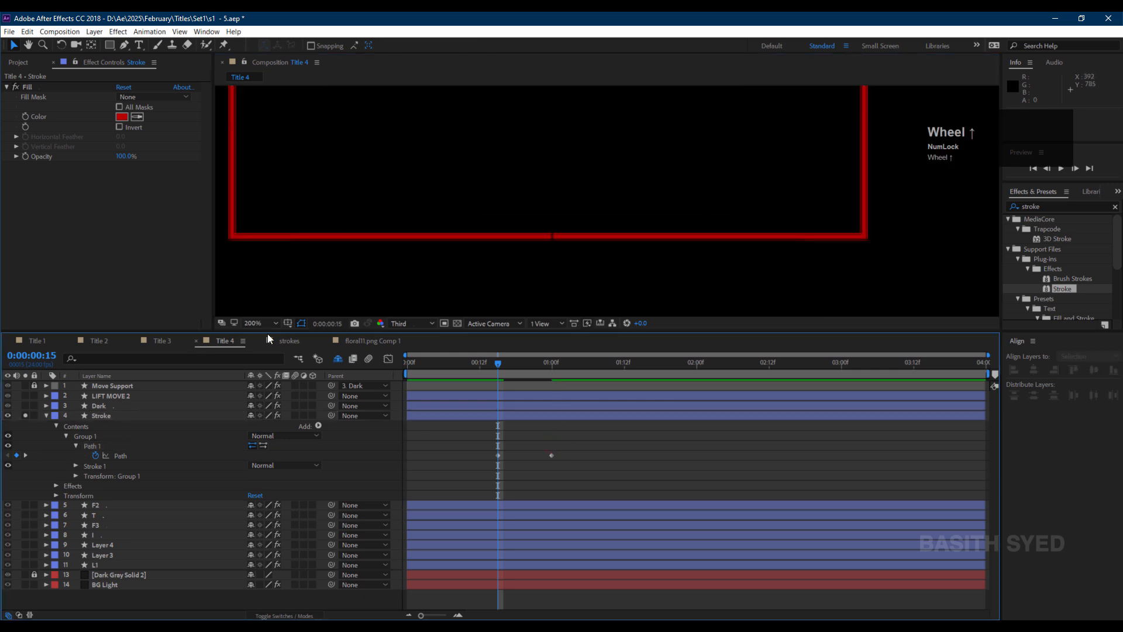
click(409, 323)
click(412, 343)
click(500, 447)
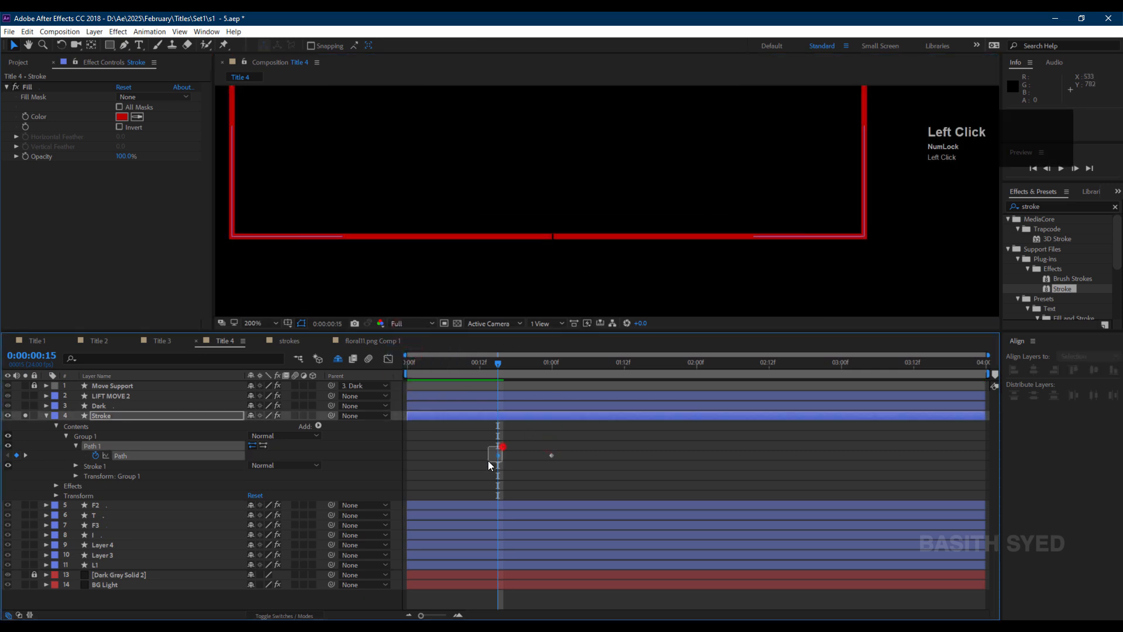
scroll(556, 246, up, 1)
click(539, 416)
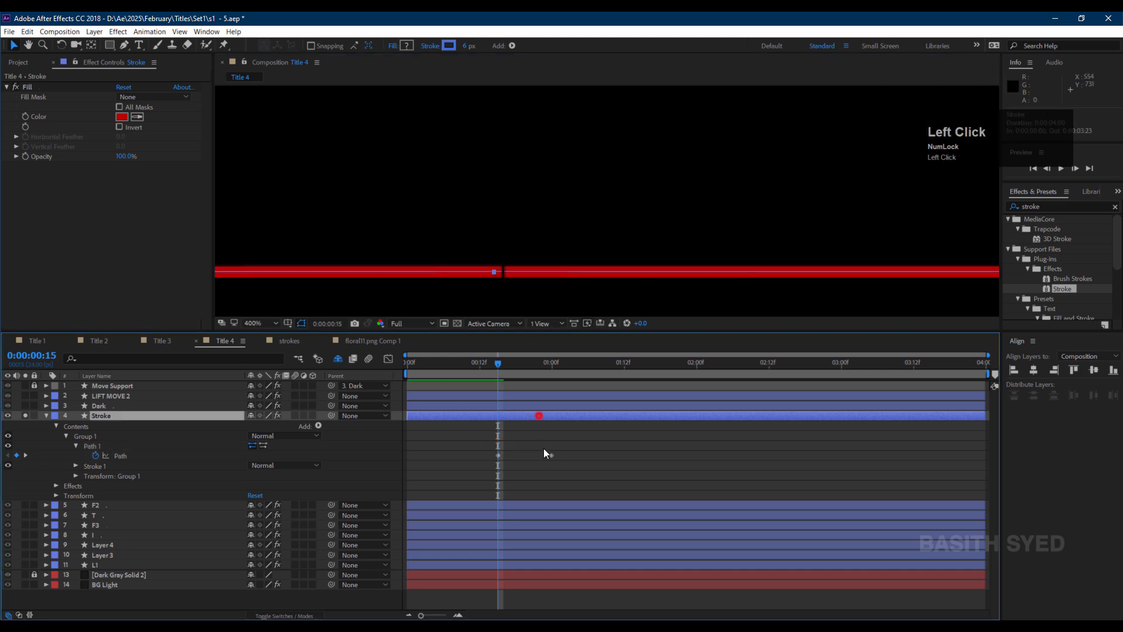
click(506, 271)
click(55, 453)
scroll(286, 217, up, 1)
key(space)
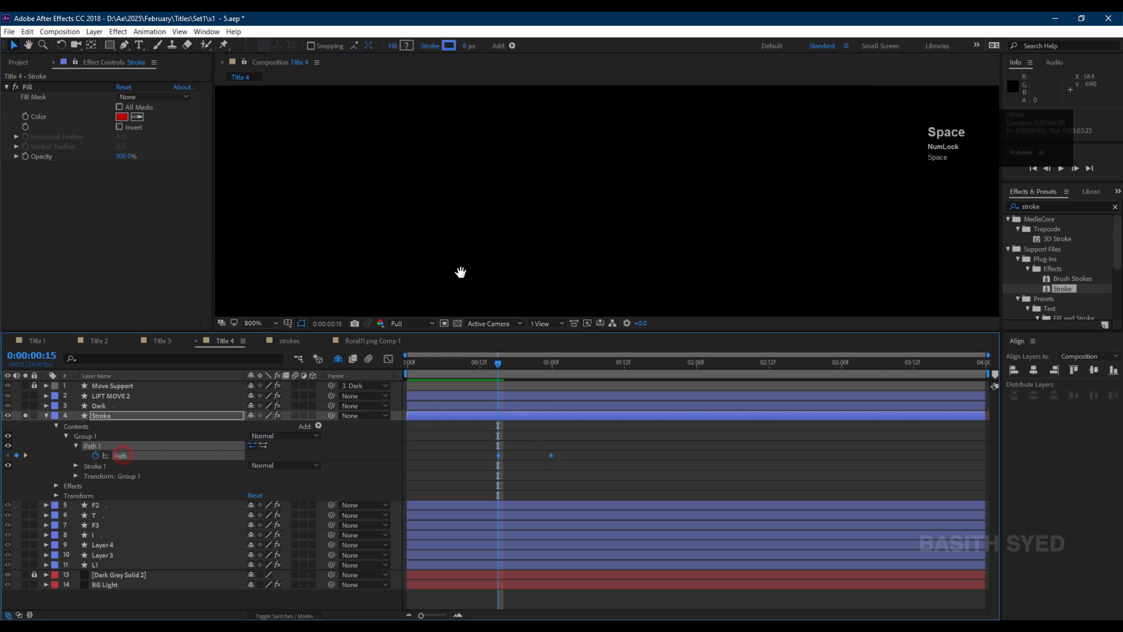
Close the Stroke path at its joined bottom endpoints with the Pen tool, then deselect it.
drag(466, 266, 326, 181)
click(125, 46)
click(583, 241)
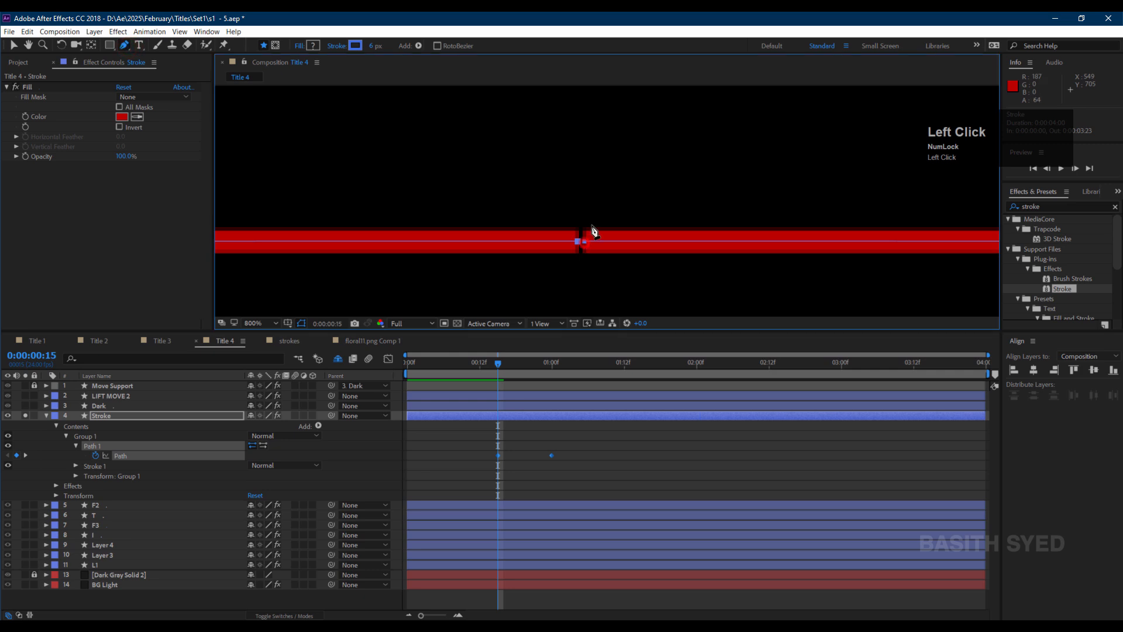
key(v)
drag(605, 217, 582, 263)
click(631, 228)
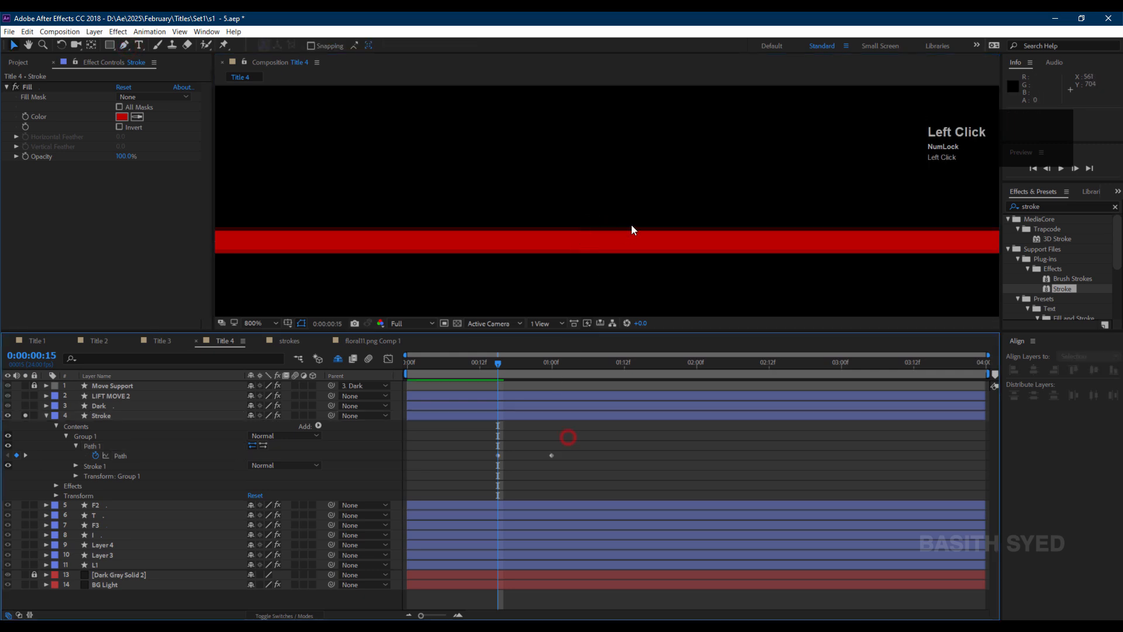
Reveal LIFT MOVE 2's Position and set a keyframe at 00:00.
scroll(633, 232, down, 3)
drag(498, 363, 558, 364)
click(111, 396)
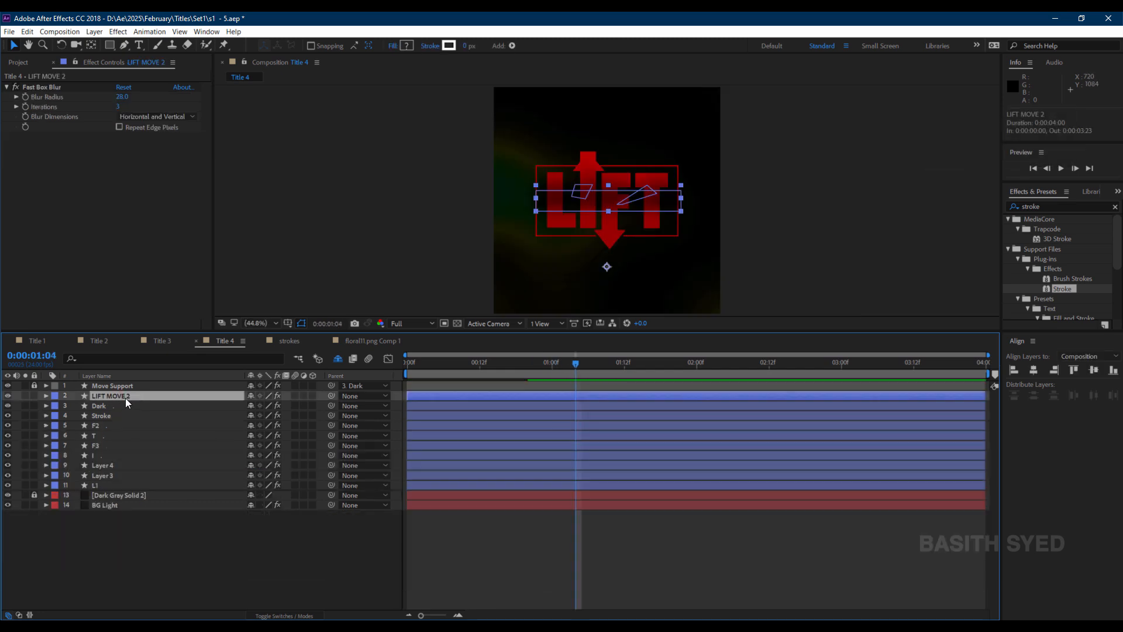
key(p)
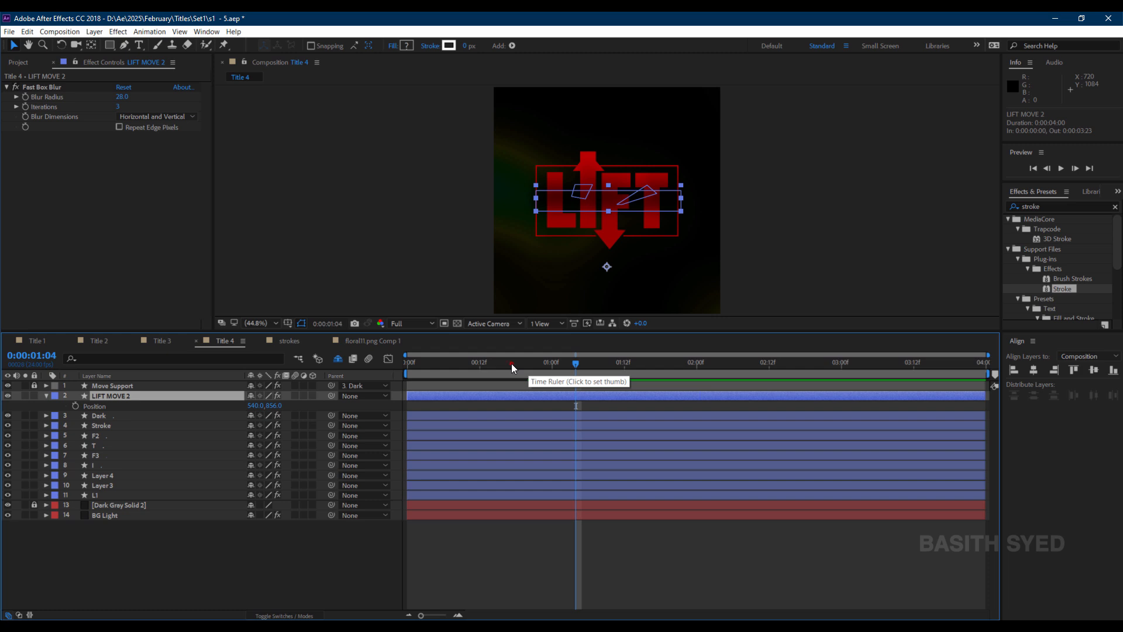
drag(511, 363, 407, 363)
click(76, 406)
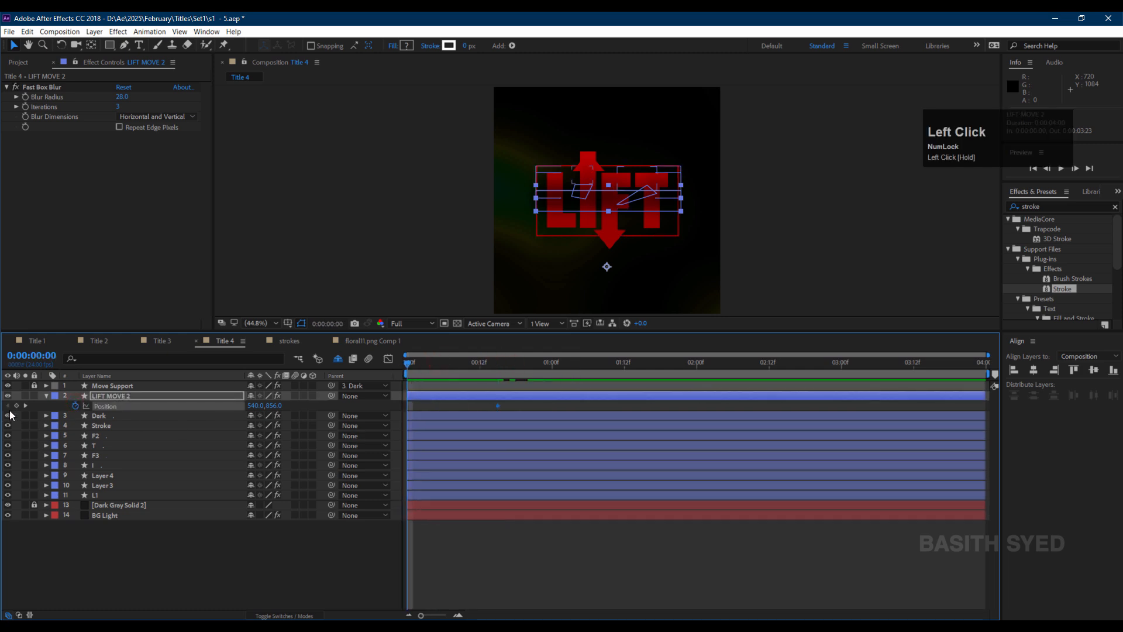
Set a second Position keyframe at 540, 1504 and move it to frame 5.
drag(273, 405, 26, 409)
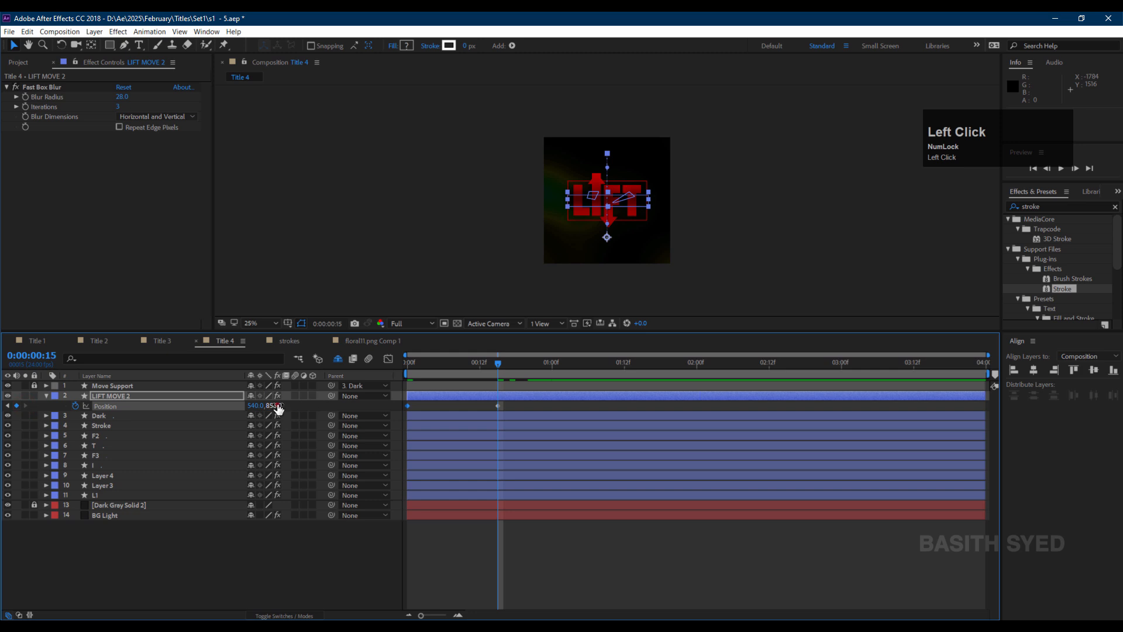
drag(278, 408, 666, 395)
drag(497, 406, 438, 414)
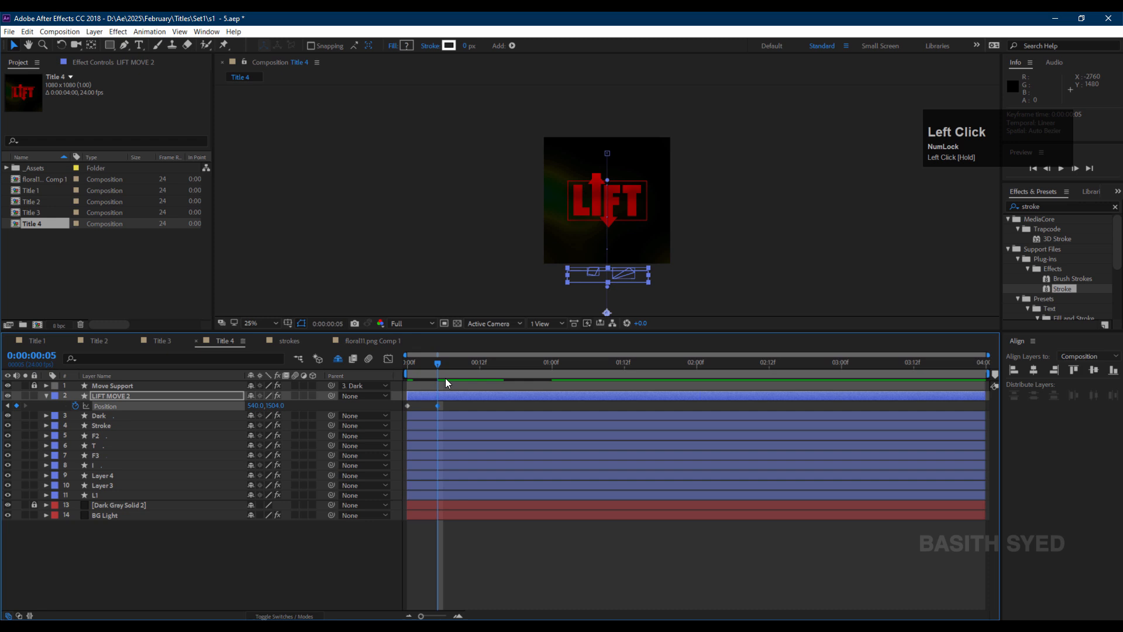
Add the expression loopOut("cycle") to LIFT MOVE 2's Position.
alt+click(74, 407)
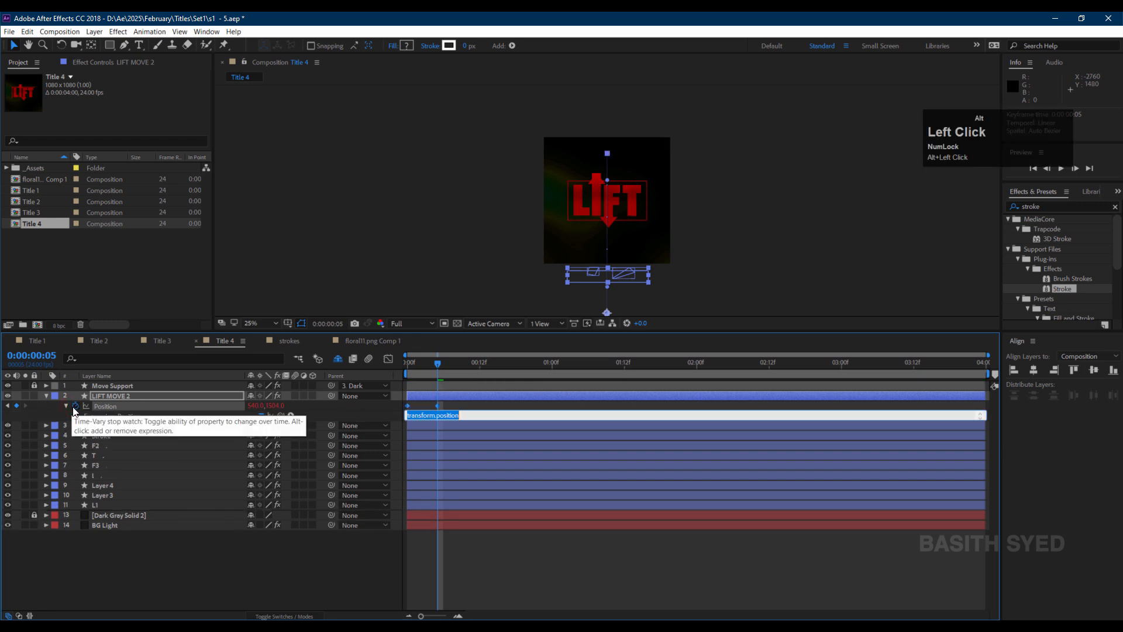
text(loopOut("cycle)
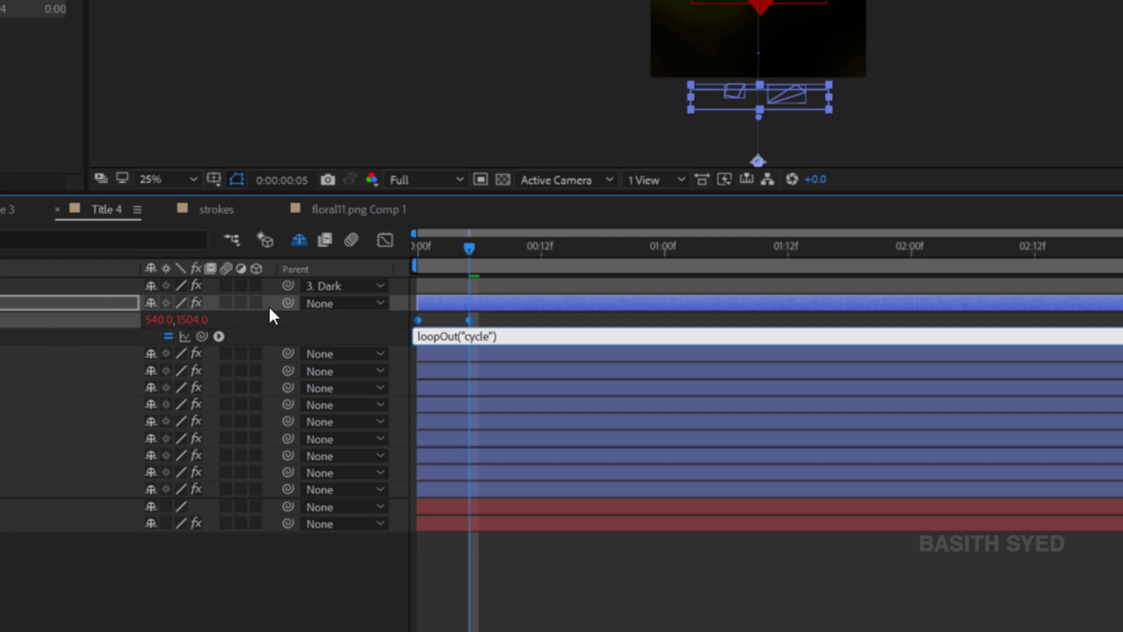
click(464, 297)
Expand I Morph's Group 1 Path and move its Path keyframe earlier to about frame 10.
click(46, 484)
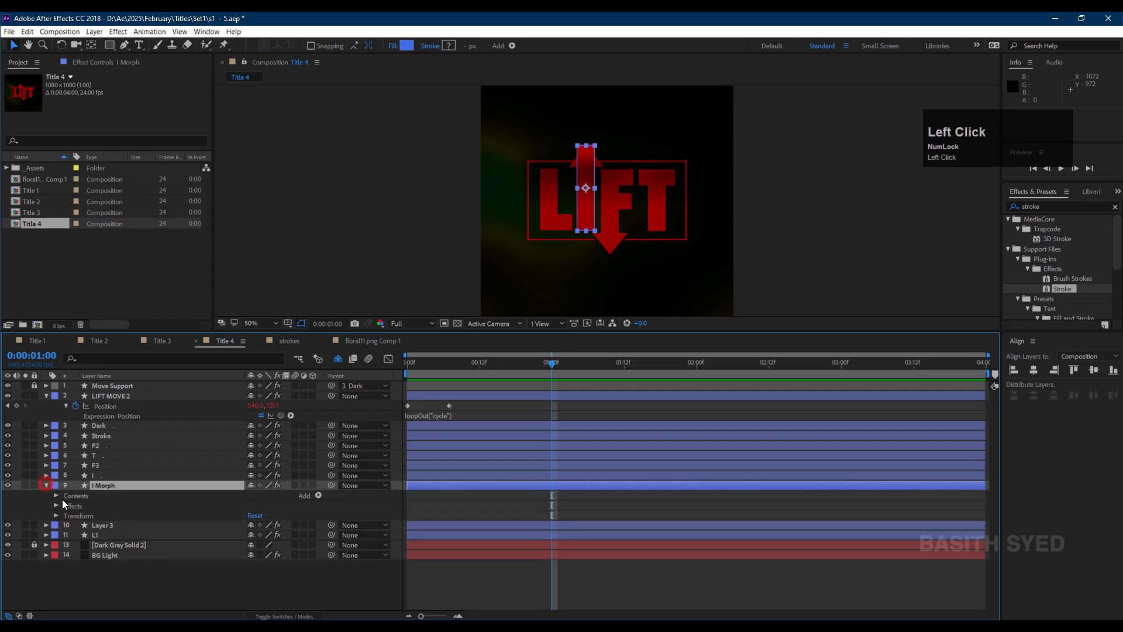
click(318, 496)
click(67, 505)
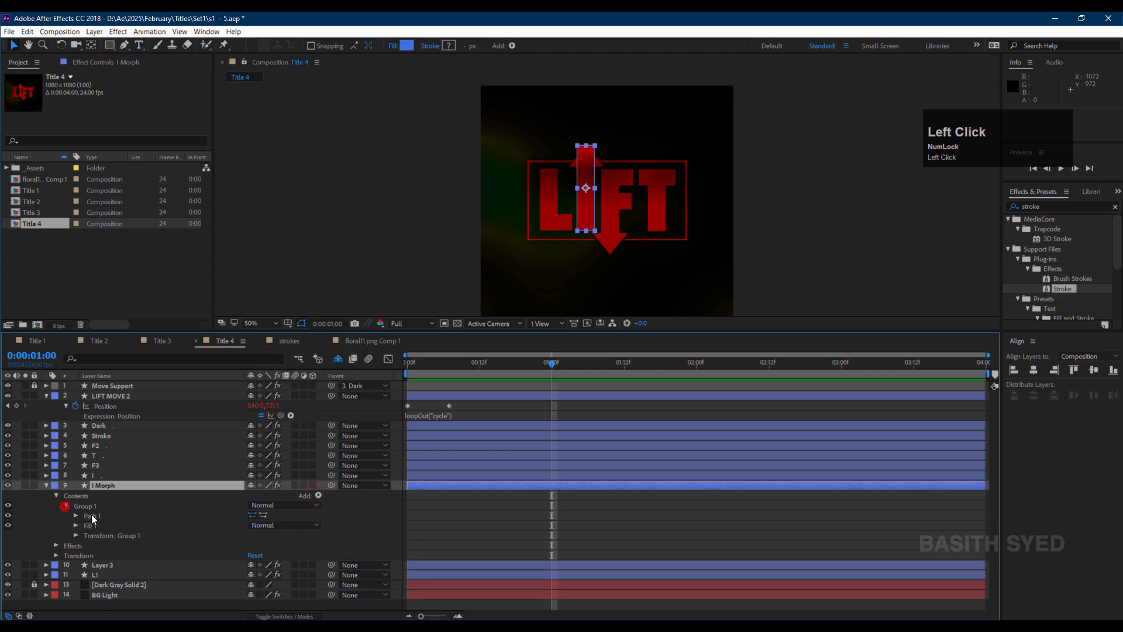
click(76, 516)
click(109, 525)
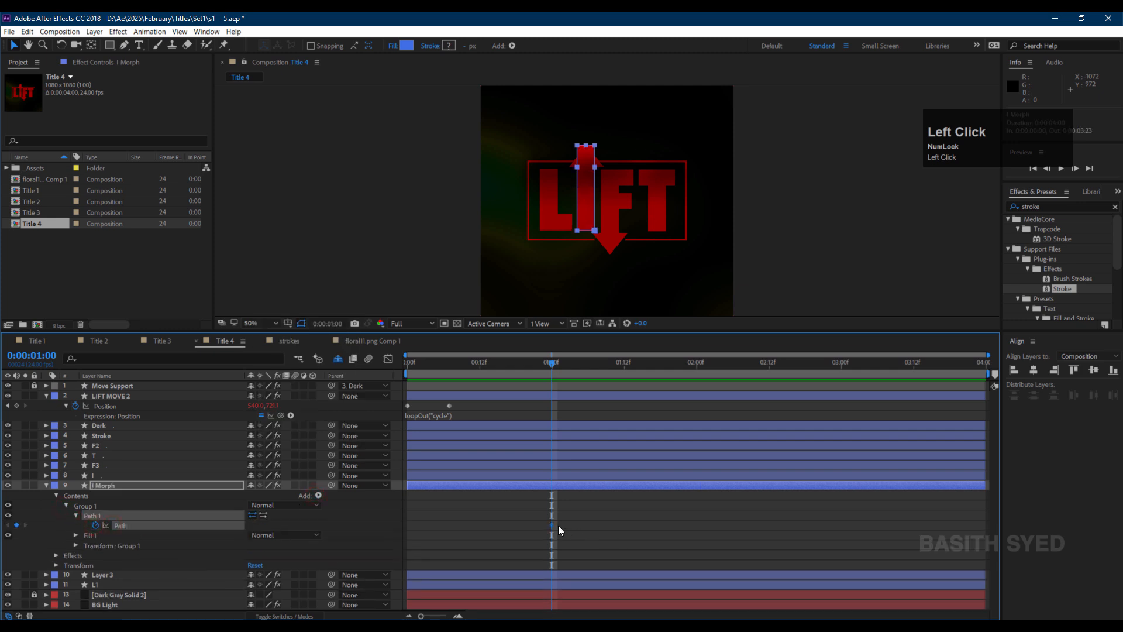
key(Home)
drag(551, 525, 474, 528)
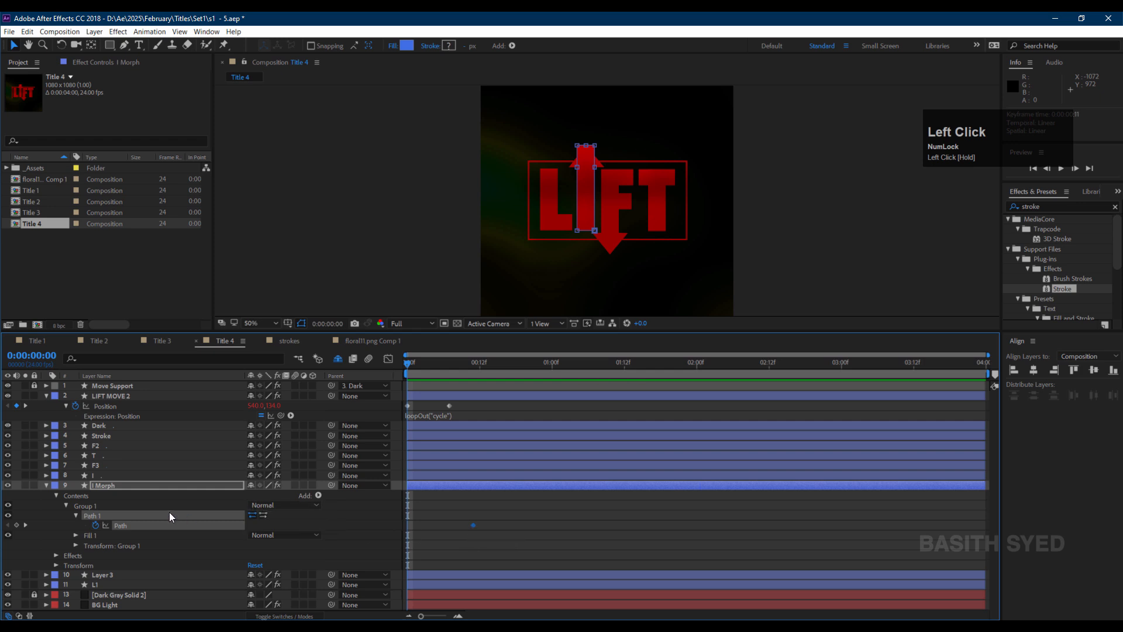
Expand layer I down to its Path 1 and copy its Path.
click(109, 475)
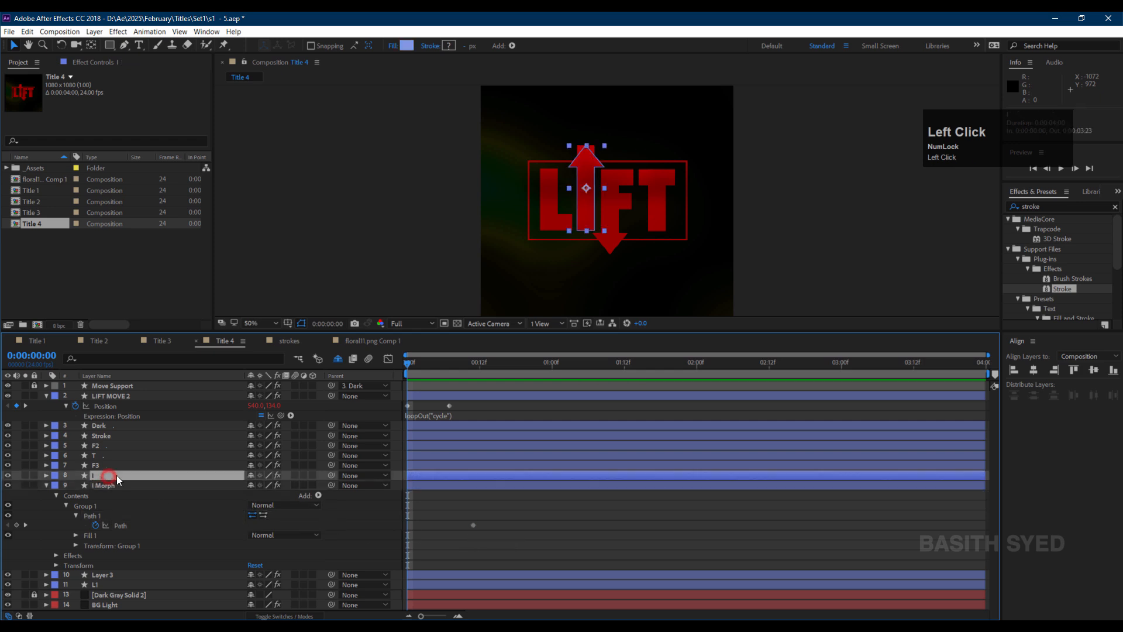
click(47, 475)
click(56, 486)
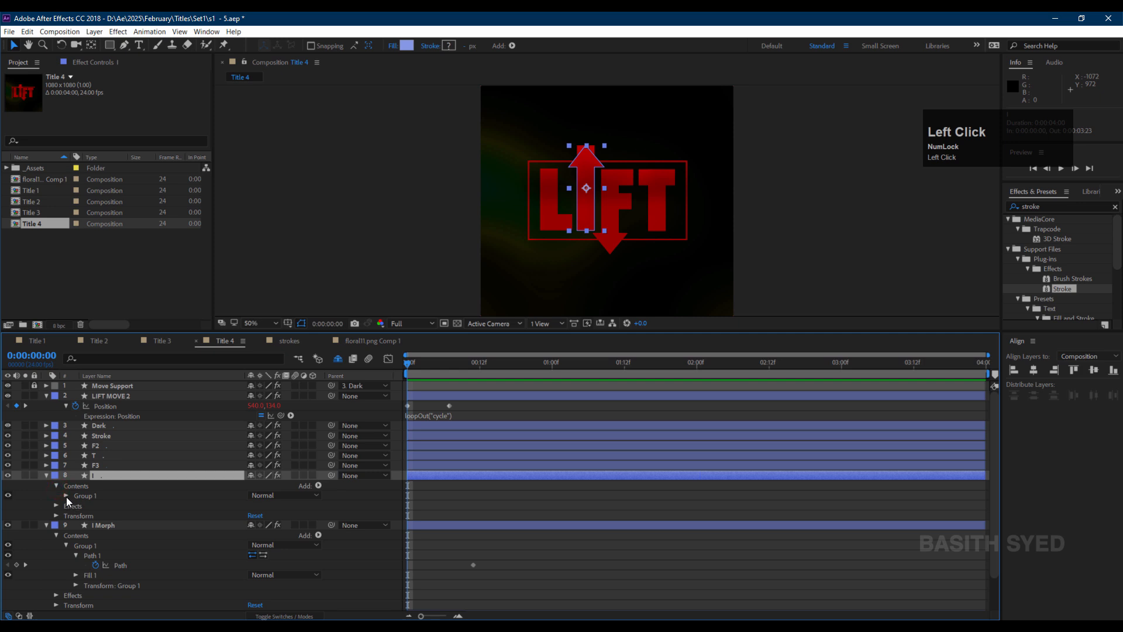
click(66, 496)
click(76, 505)
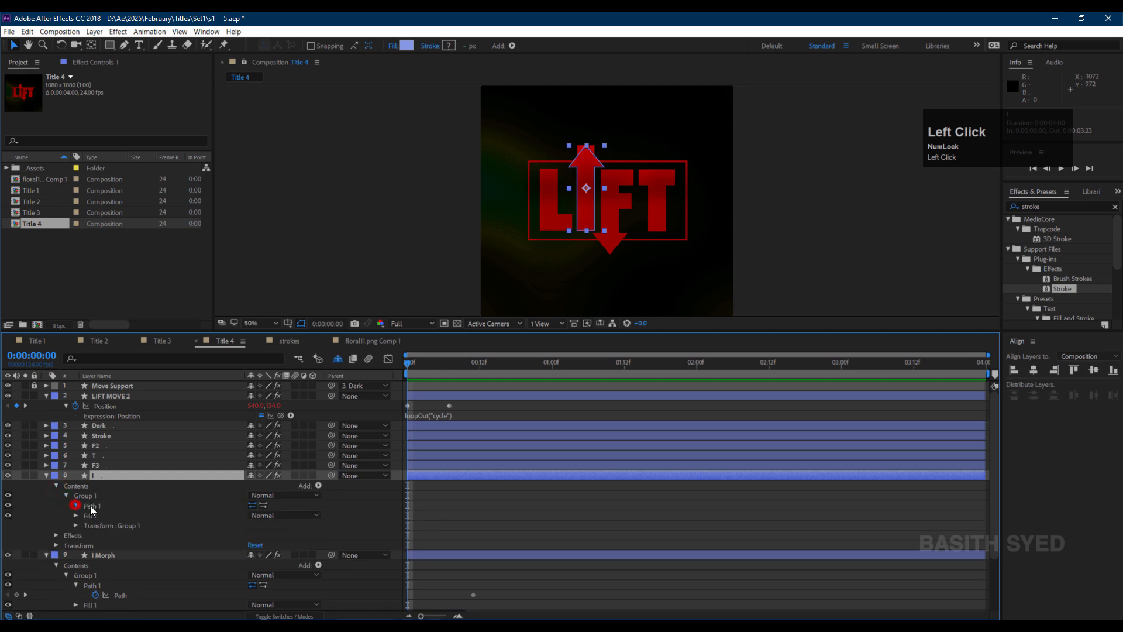
click(109, 516)
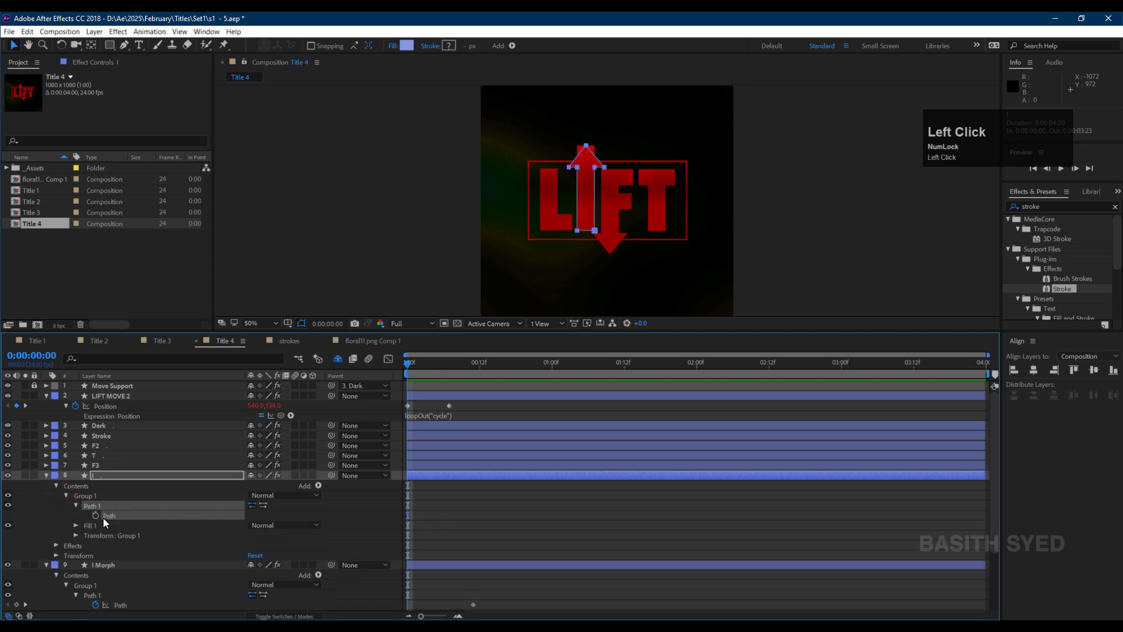
key(ctrl+c)
Paste the copied path into I Morph's Path and move that keyframe to about frame 20.
scroll(455, 535, down, 3)
click(473, 546)
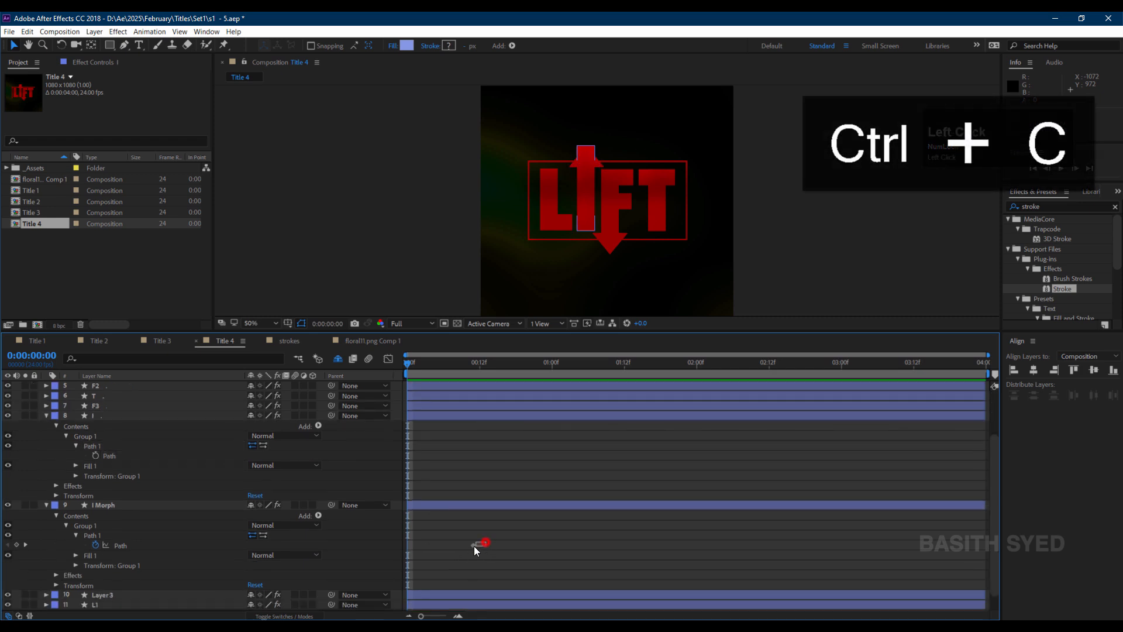
key(ctrl+v)
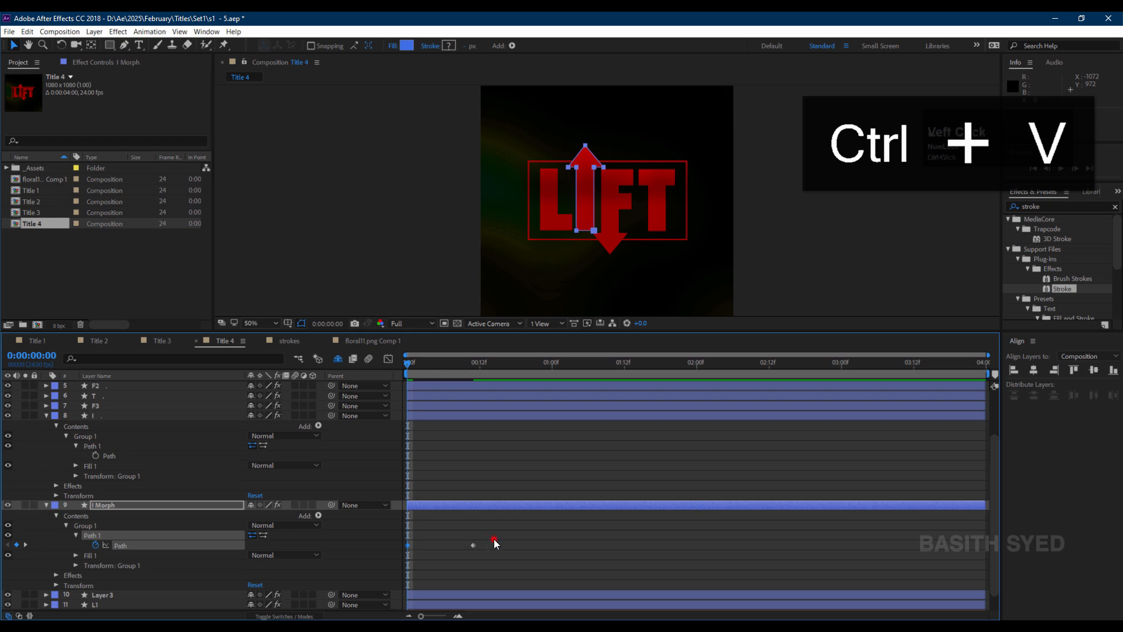
click(494, 539)
drag(408, 545, 529, 546)
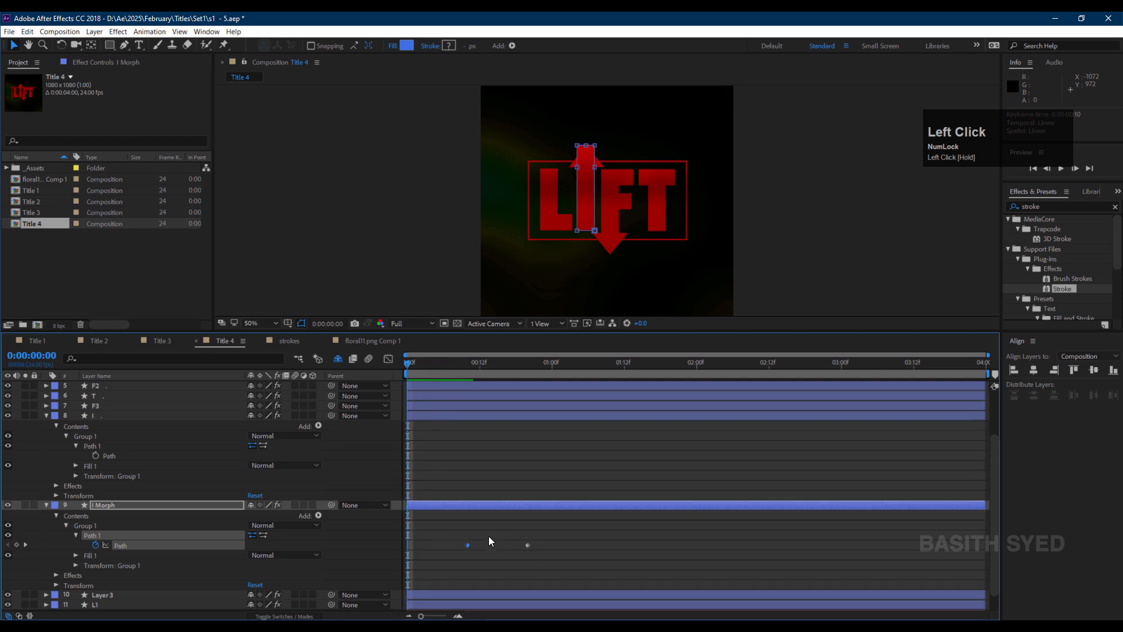
At 00:00, move I Morph's arrow-tip vertex down to flatten it into the stem's top.
click(578, 146)
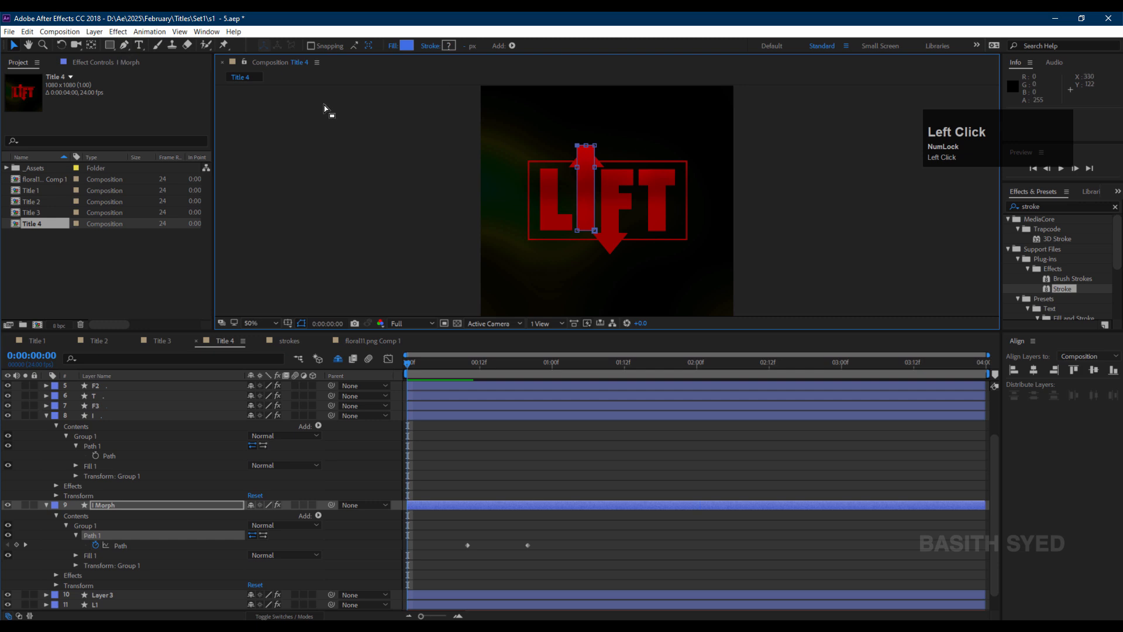
click(127, 47)
scroll(553, 175, up, 2)
drag(586, 96, 601, 176)
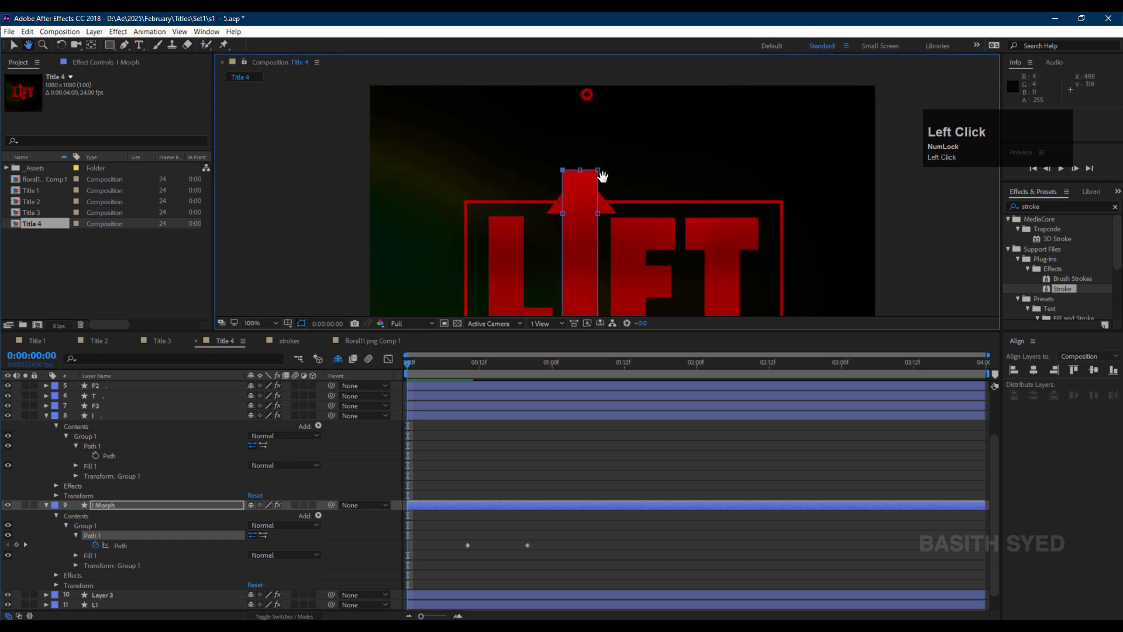
shift+click(600, 175)
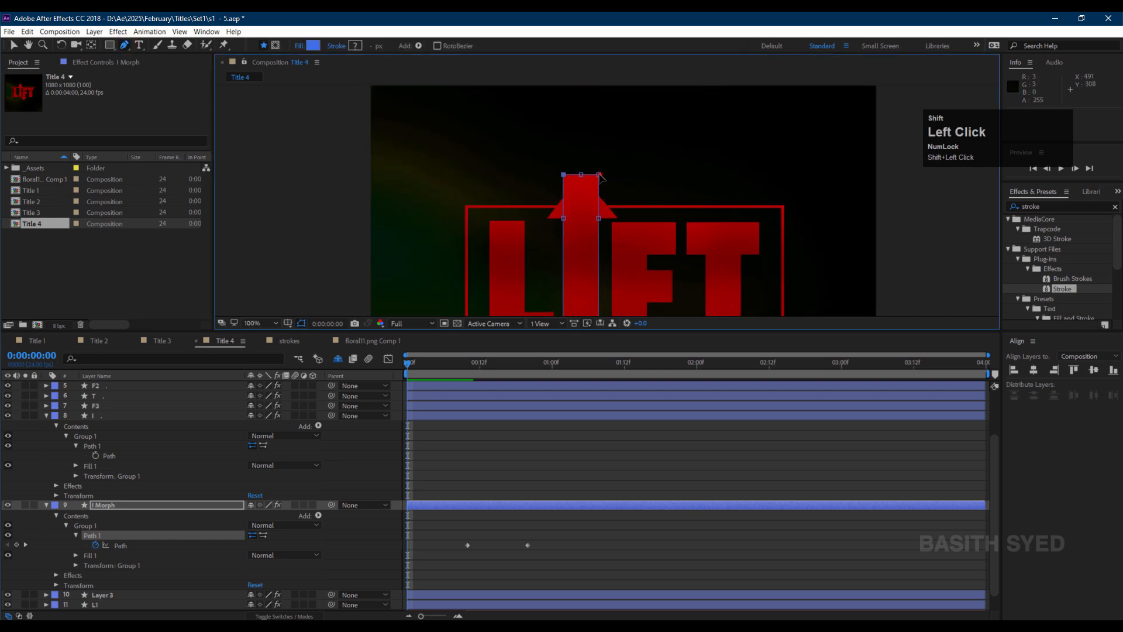
key(v)
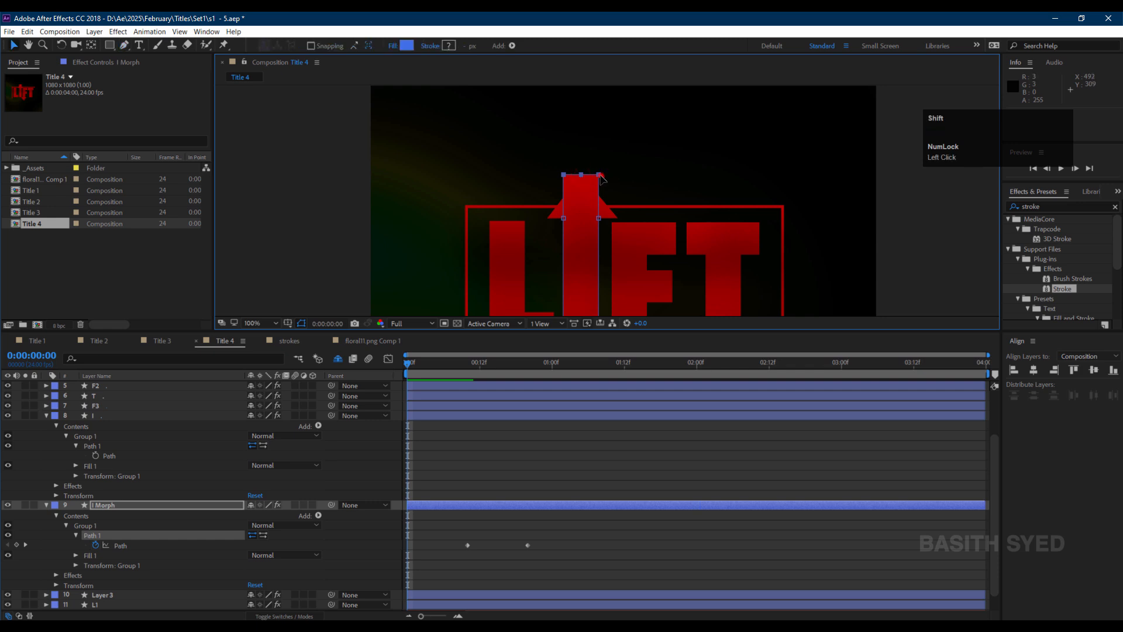
drag(600, 176, 601, 181)
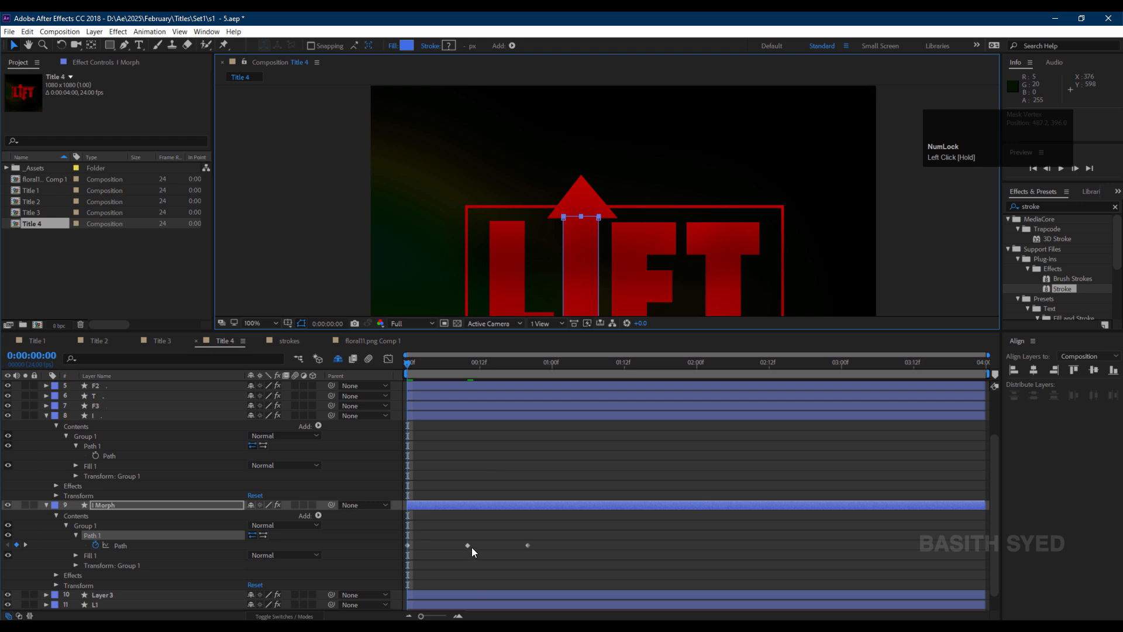
Hide the original I layer.
click(114, 594)
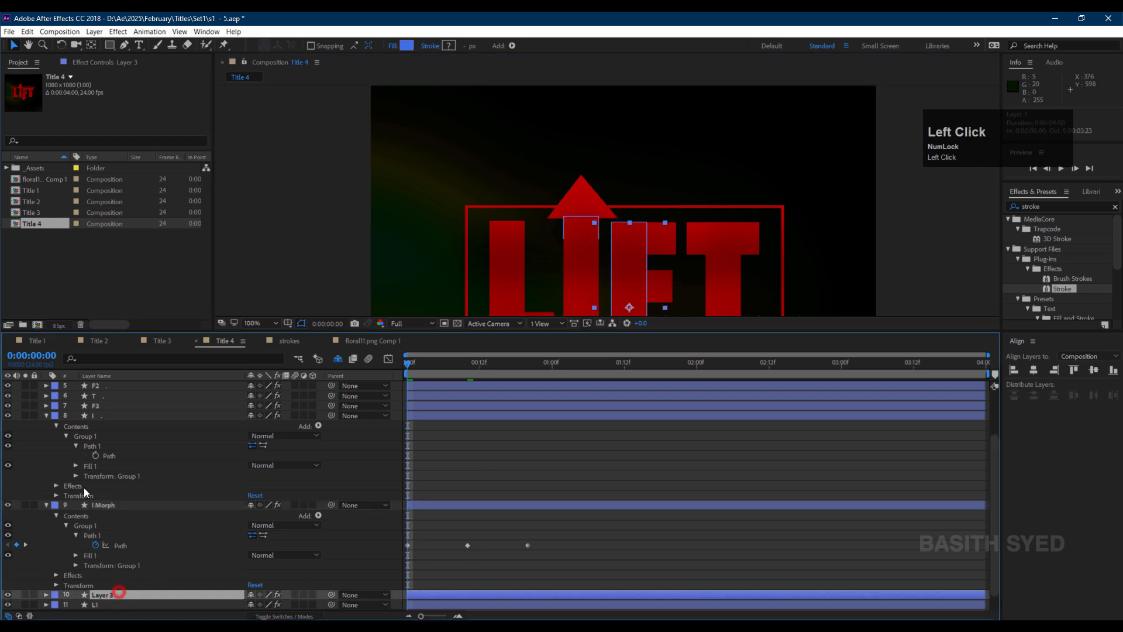
click(115, 417)
click(8, 415)
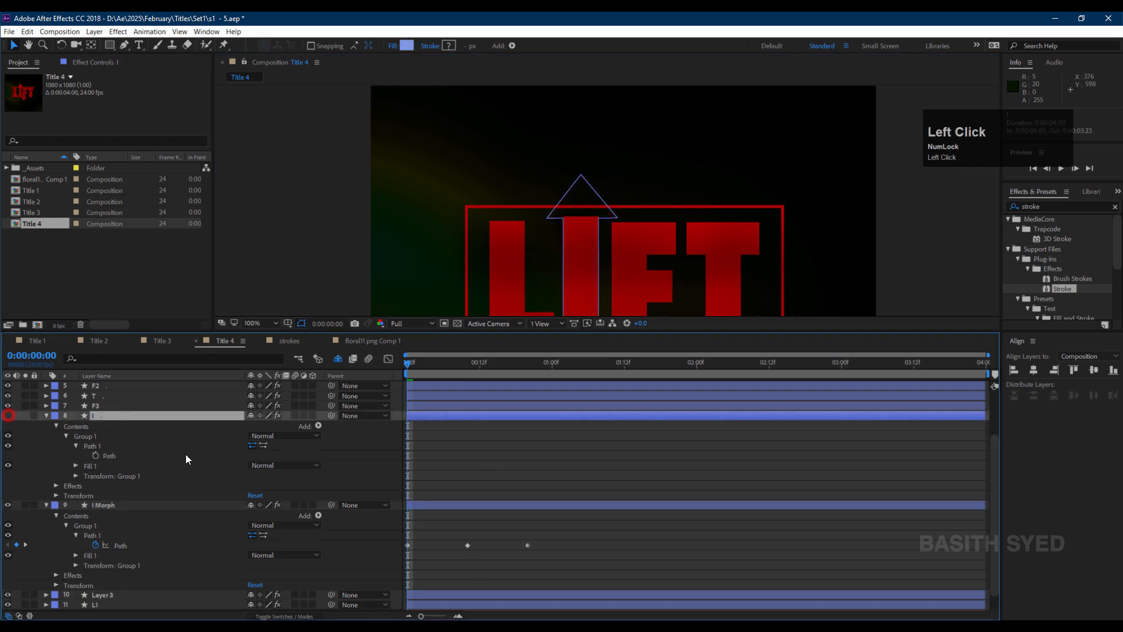
click(432, 549)
mouse_move(407, 365)
mouse_down()
mouse_move(504, 375)
mouse_move(407, 381)
mouse_up()
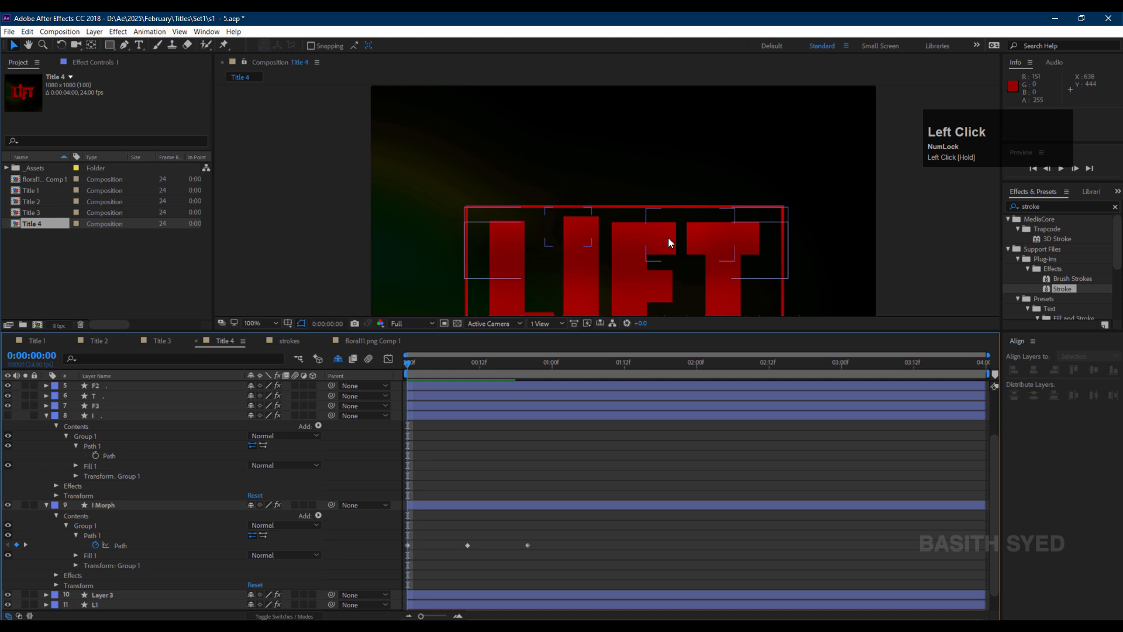
At the first Path keyframe, select I Morph's top vertices and nudge them down to line up with the other letters.
scroll(668, 239, up, 1)
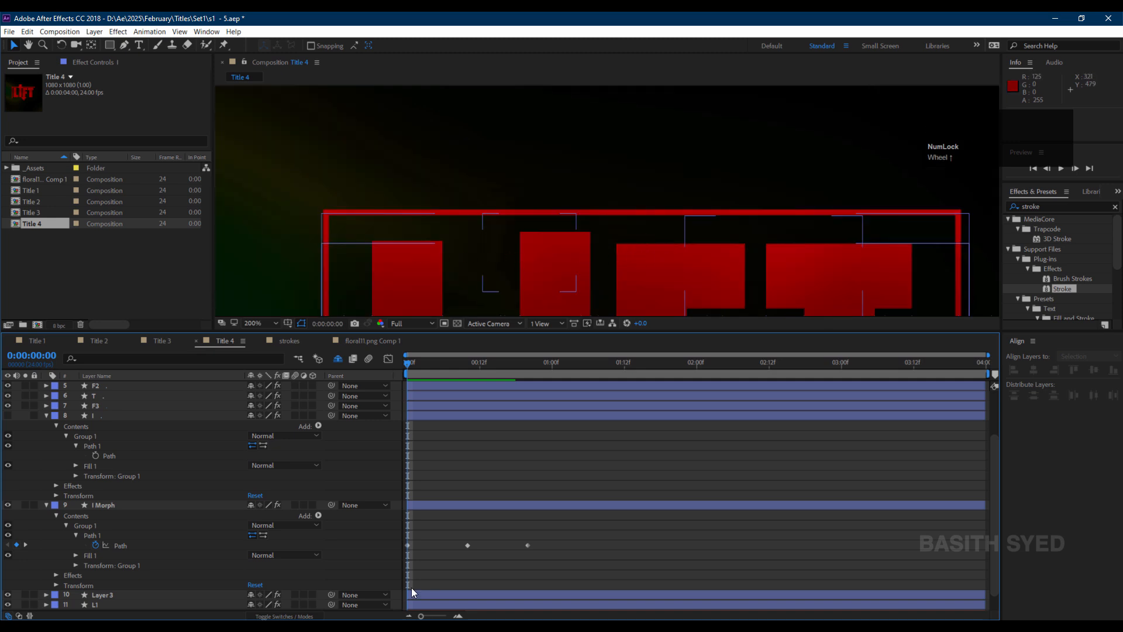
click(409, 545)
drag(598, 225, 501, 248)
key(shift+Down)
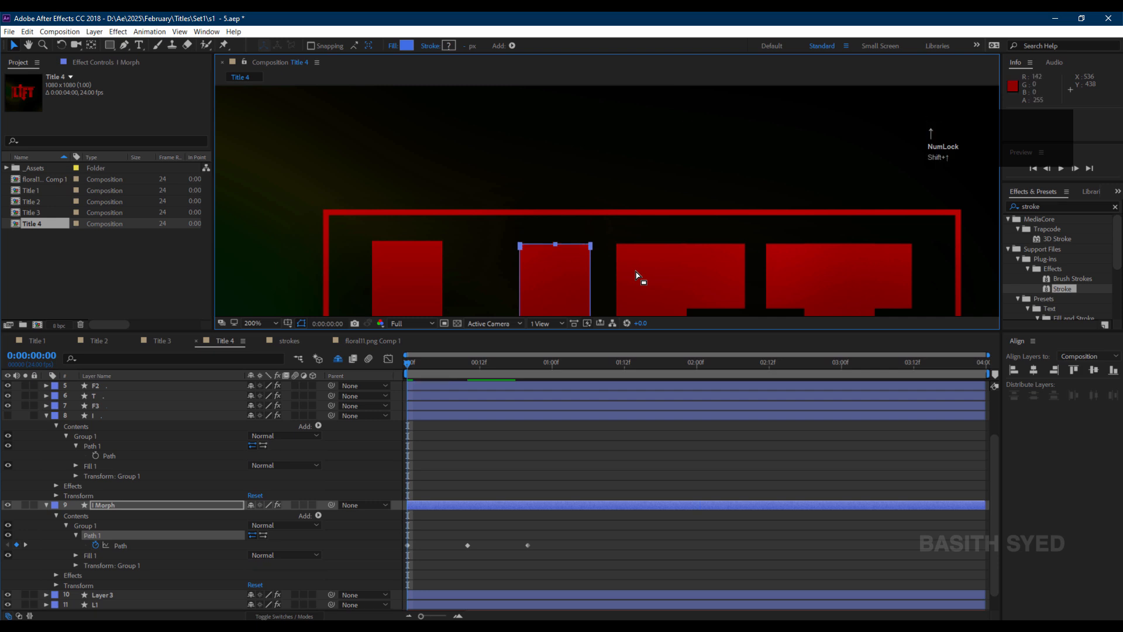
Ease I Morph's Path keyframes by extending their influence handles in the Graph Editor, and preview.
drag(468, 546, 433, 583)
click(388, 358)
mouse_move(506, 578)
mouse_down()
mouse_move(475, 577)
mouse_move(510, 578)
mouse_up()
click(412, 532)
drag(411, 532, 429, 532)
key(space)
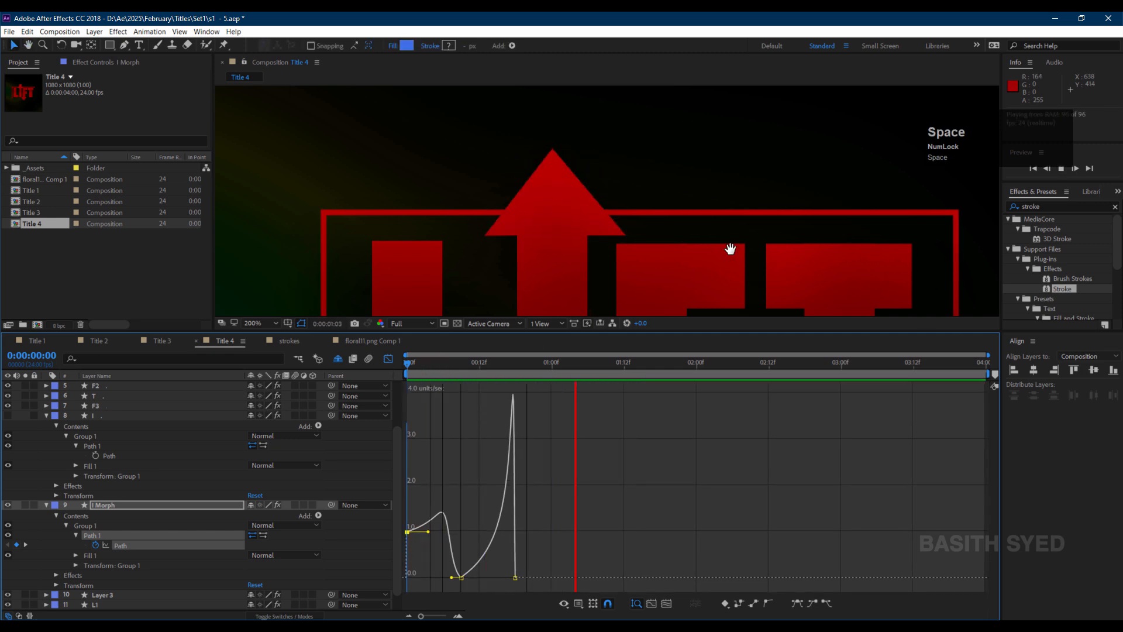
Adjust the last Path keyframe's influence handle and stop the preview.
click(508, 579)
drag(507, 579, 510, 578)
key(space)
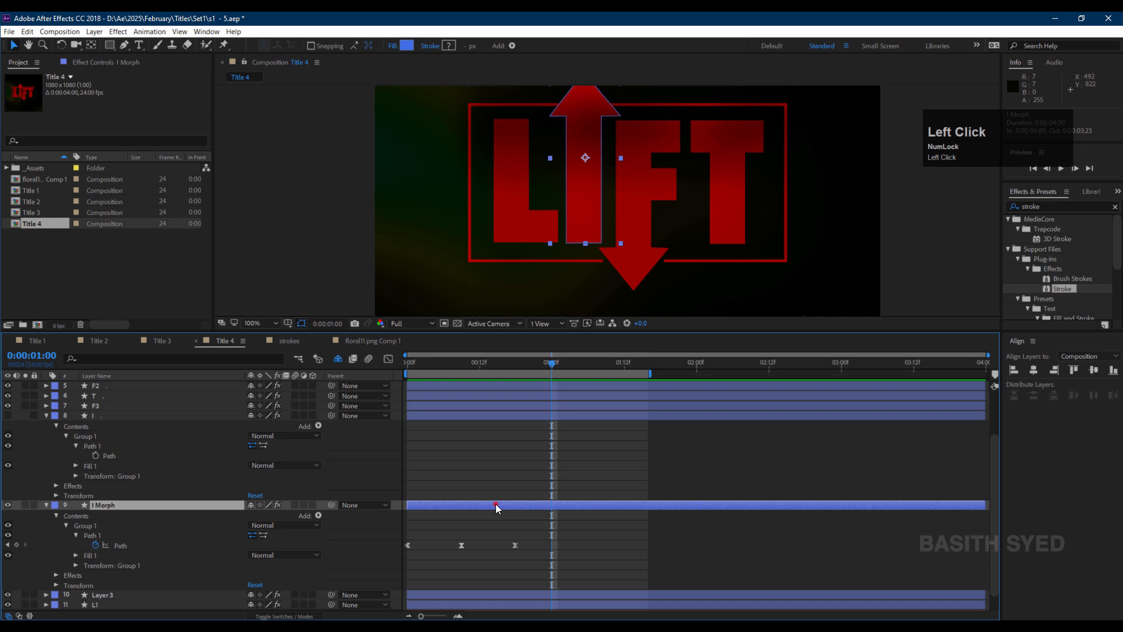
Duplicate the I Morph layer and flip the copy vertically.
key(ctrl+d)
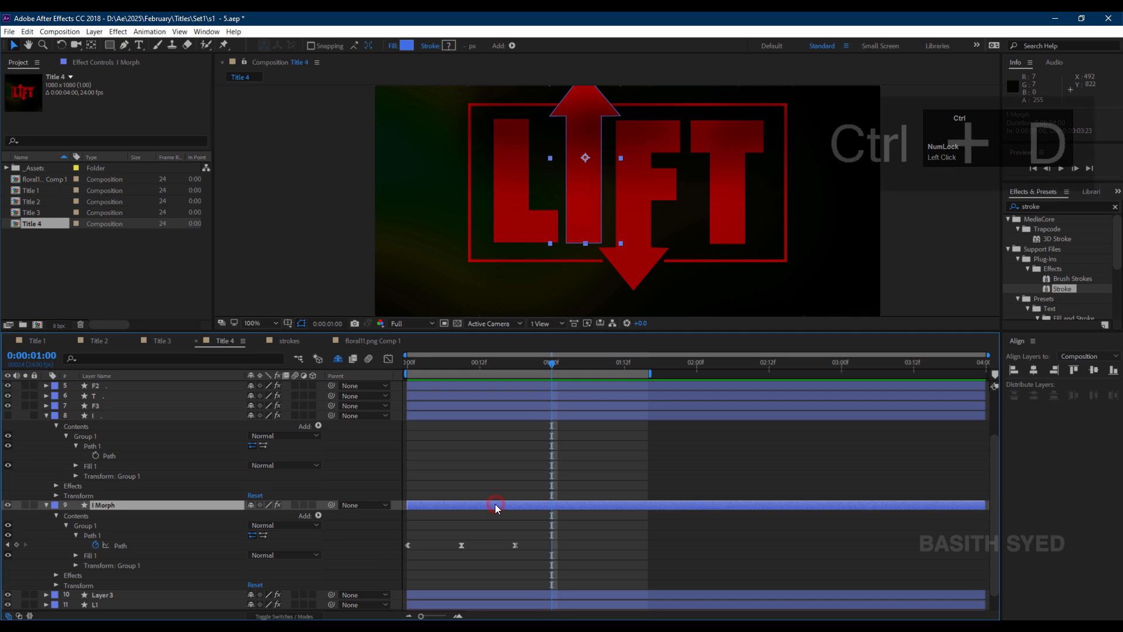
right_click(129, 506)
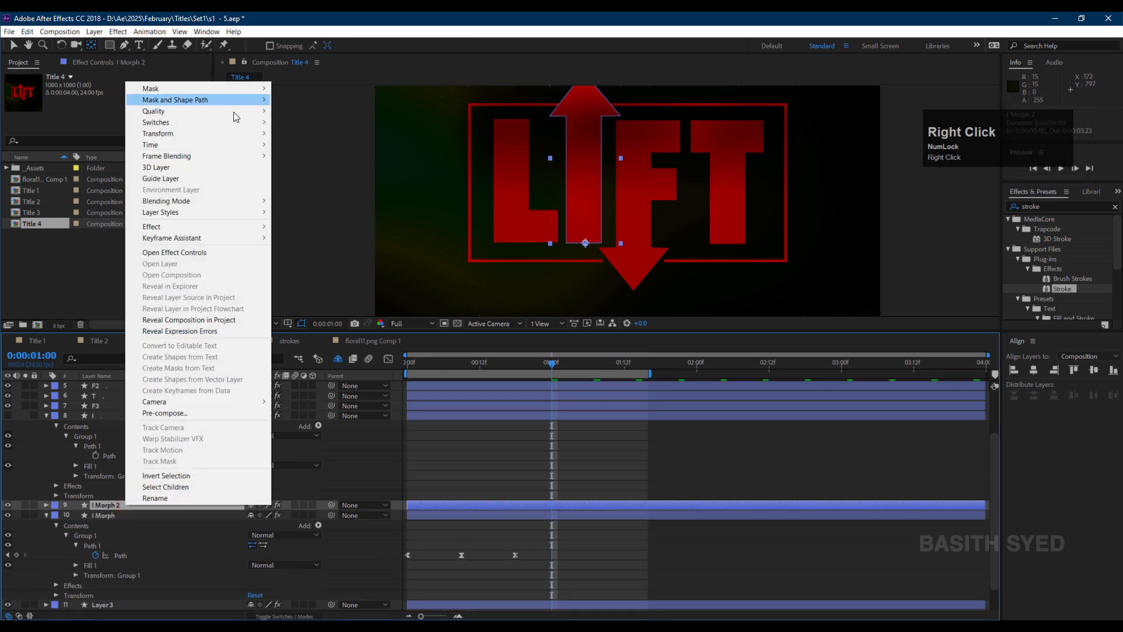
mouse_move(248, 135)
click(342, 234)
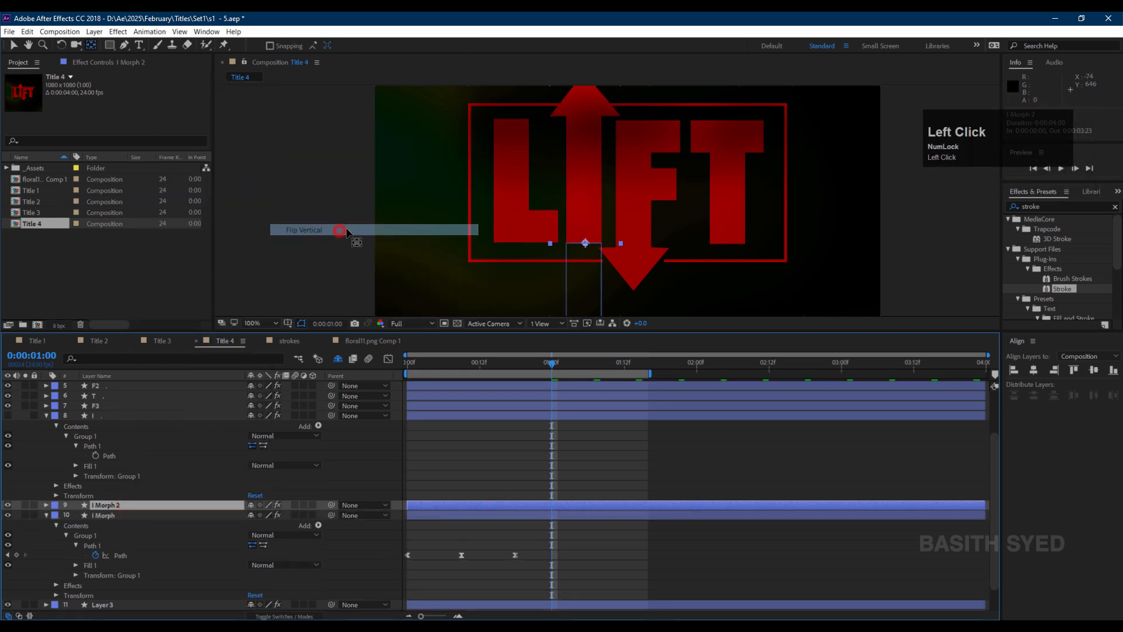
Move the flipped I Morph copy into place below the logo and preview the animation.
drag(581, 264, 638, 166)
scroll(113, 578, down, 1)
click(113, 578)
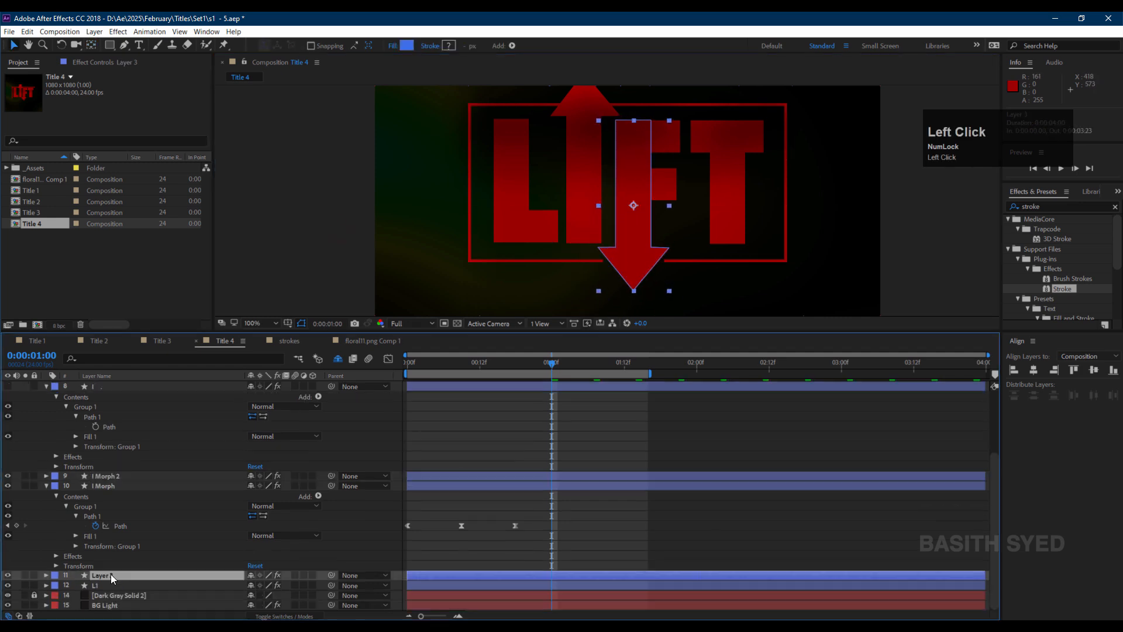
click(512, 516)
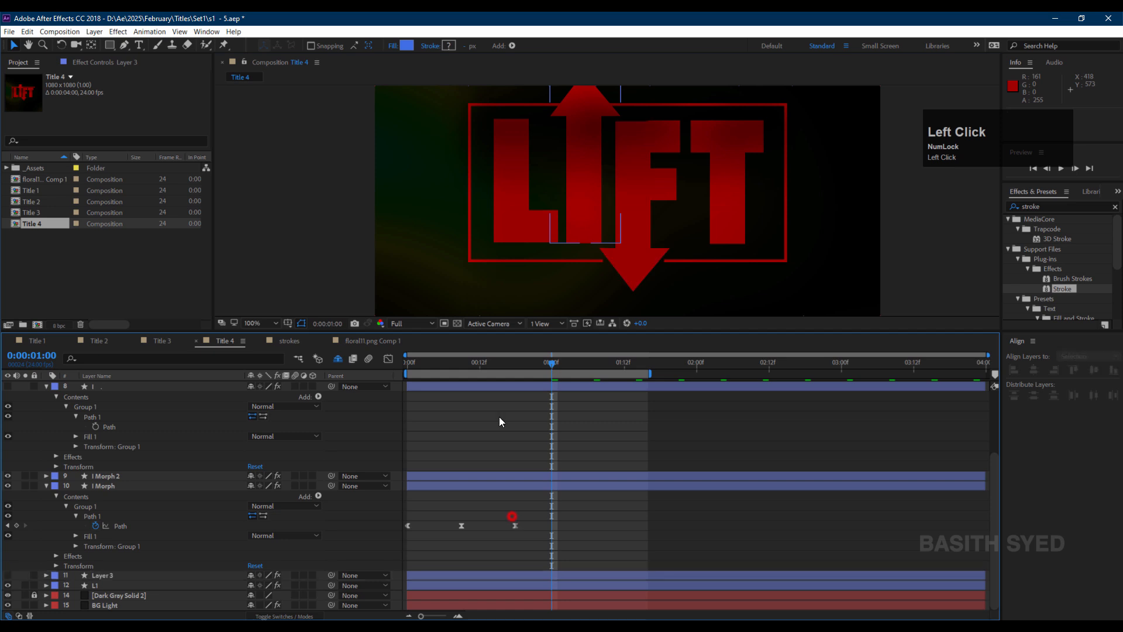
drag(514, 362, 354, 387)
key(space)
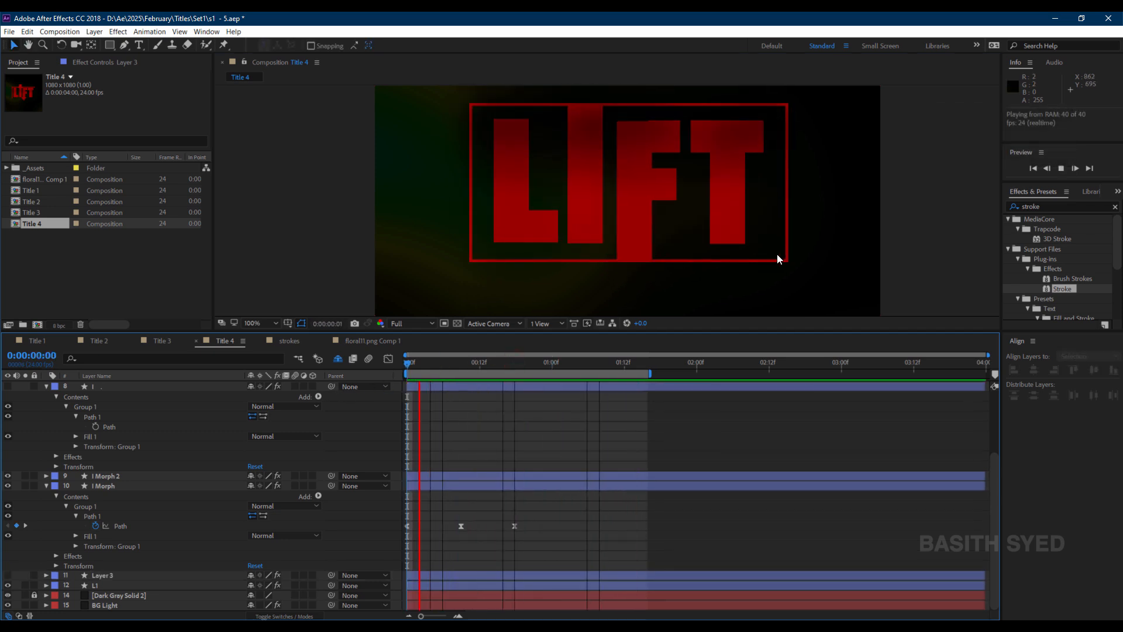
Retime the Stroke layer's Path keyframes so they sit at the start of the timeline.
key(space)
drag(461, 373, 427, 375)
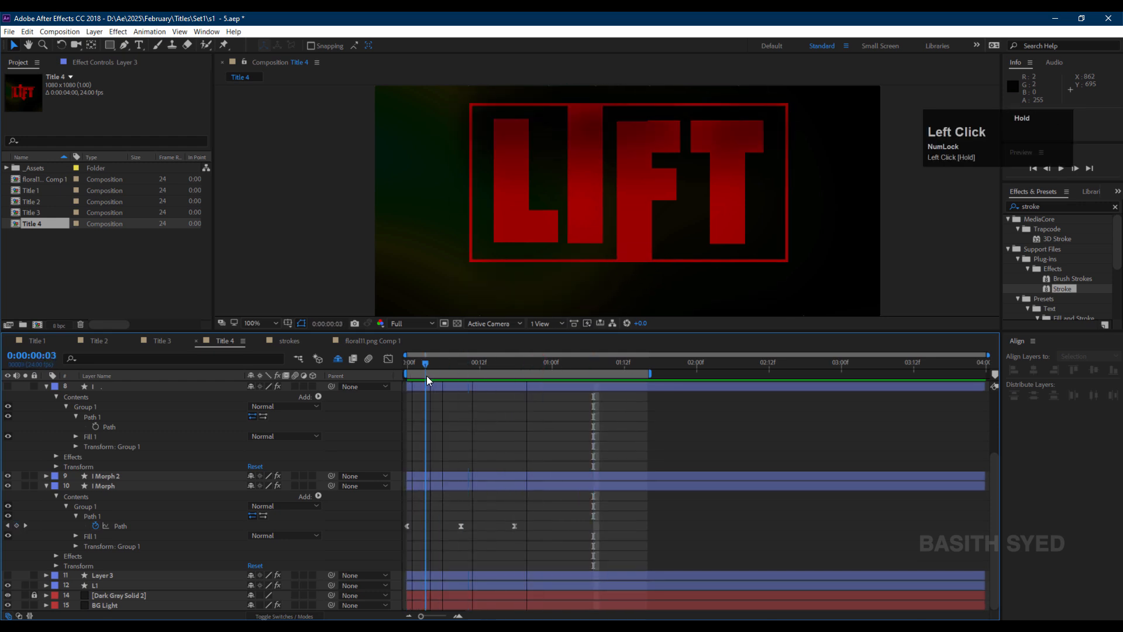
scroll(106, 434, up, 3)
click(109, 435)
key(u)
drag(575, 448, 489, 457)
mouse_move(499, 446)
mouse_down()
mouse_move(415, 457)
mouse_move(443, 447)
mouse_move(413, 444)
mouse_up()
click(441, 449)
click(414, 364)
mouse_move(413, 367)
mouse_down()
mouse_move(439, 374)
mouse_move(419, 370)
mouse_up()
click(442, 446)
click(441, 448)
drag(443, 445, 437, 445)
drag(420, 364, 441, 368)
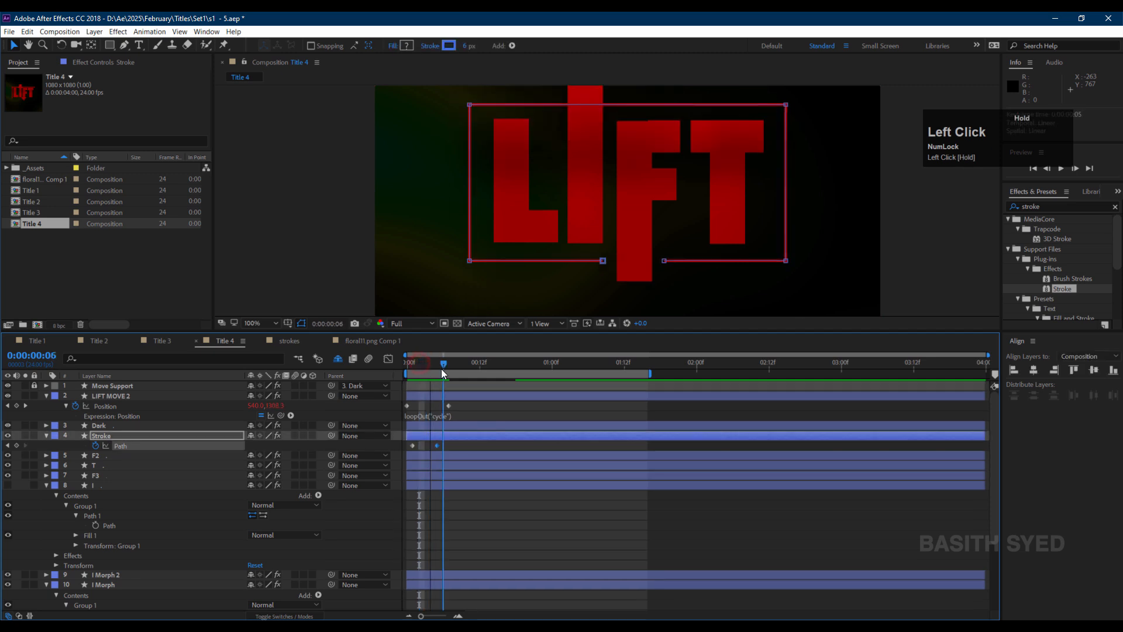
Preview the animation and fit the composition in the viewer.
key(space)
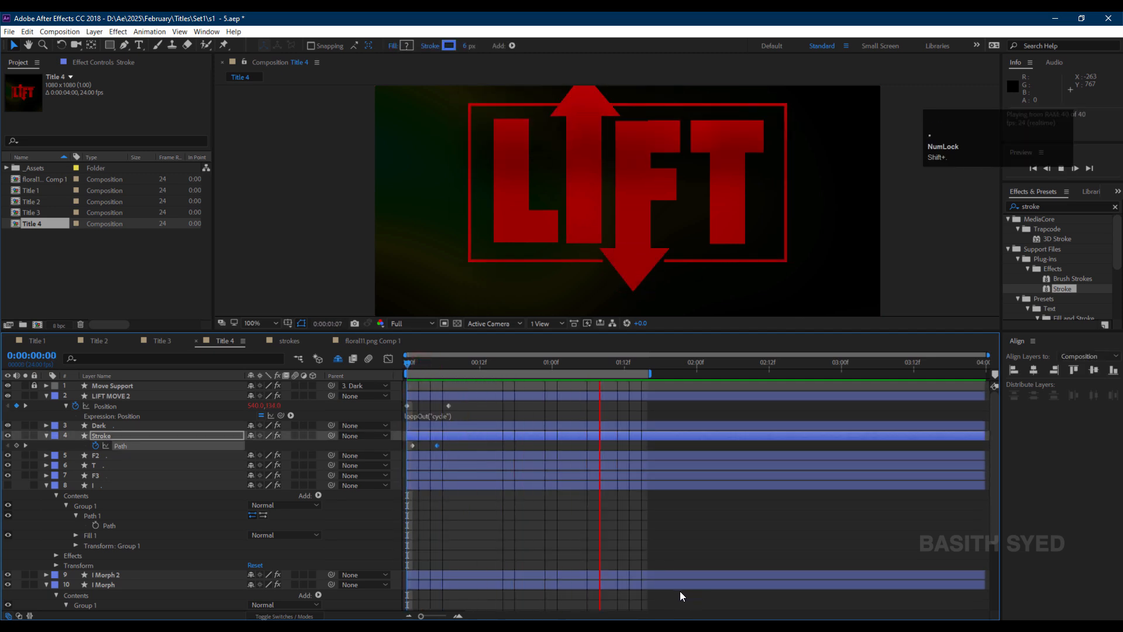
key(space)
drag(425, 368, 406, 375)
key(space)
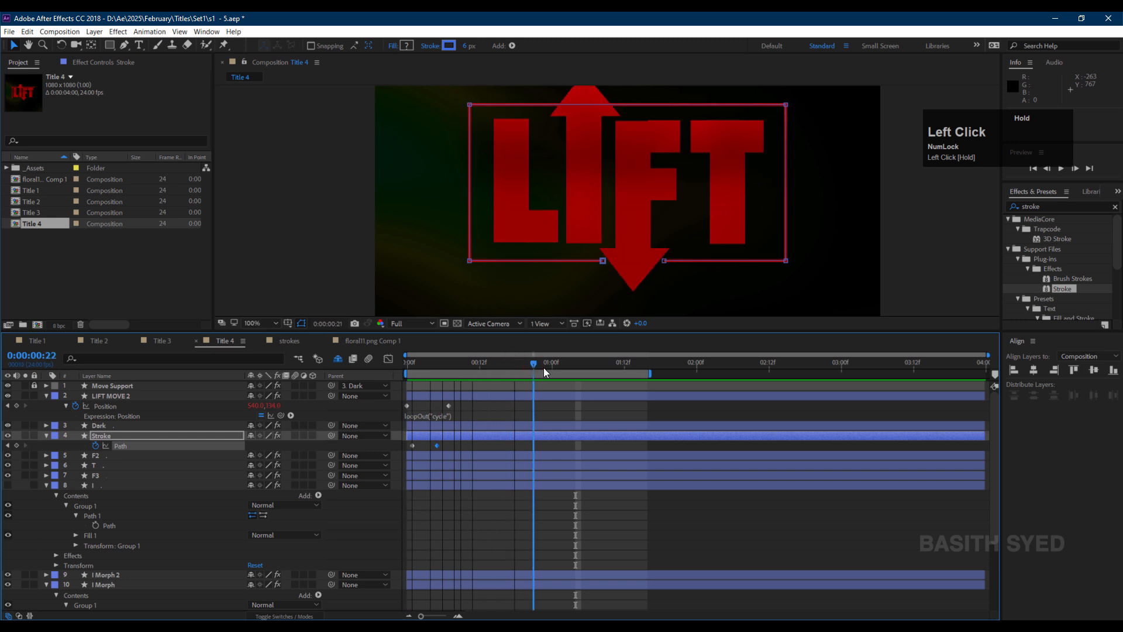
key(shift+slash)
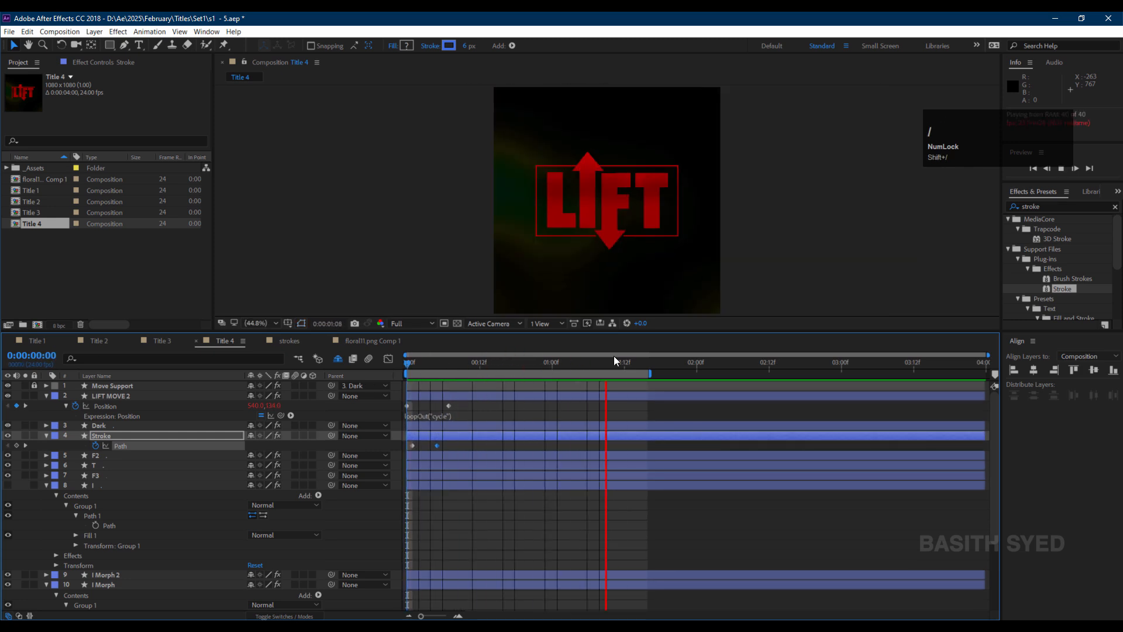
Zoom in on the I letter and arrows in the viewer and preview their motion.
scroll(663, 188, up, 1)
scroll(662, 188, up, 1)
click(571, 531)
scroll(674, 148, up, 1)
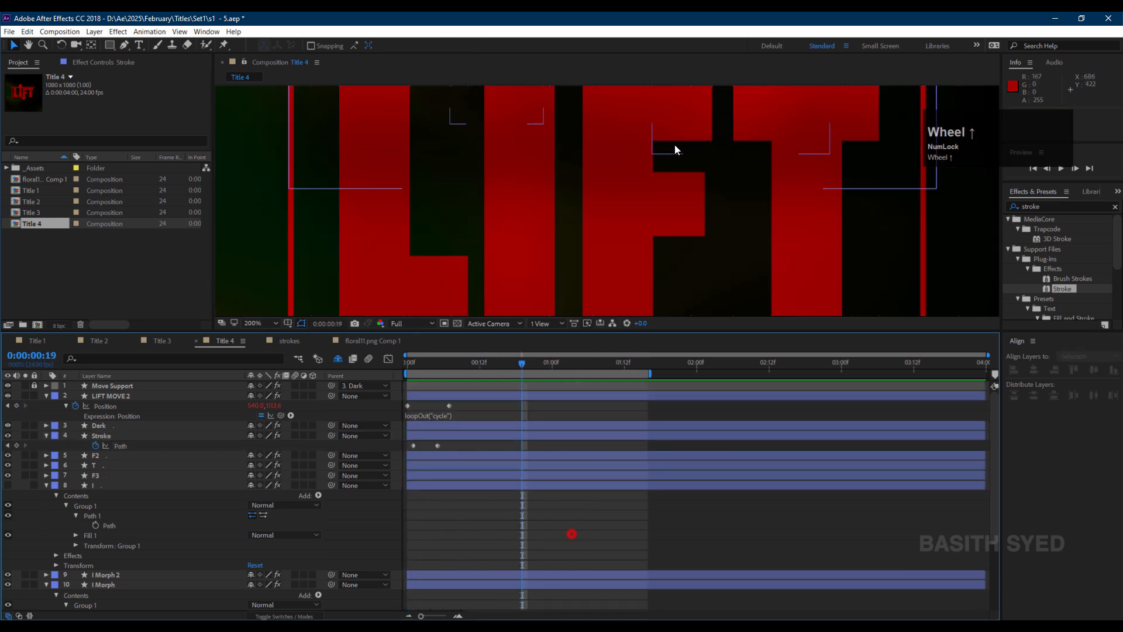
key(space)
drag(674, 115, 688, 233)
drag(629, 261, 580, 62)
click(579, 210)
click(114, 452)
click(116, 476)
click(115, 485)
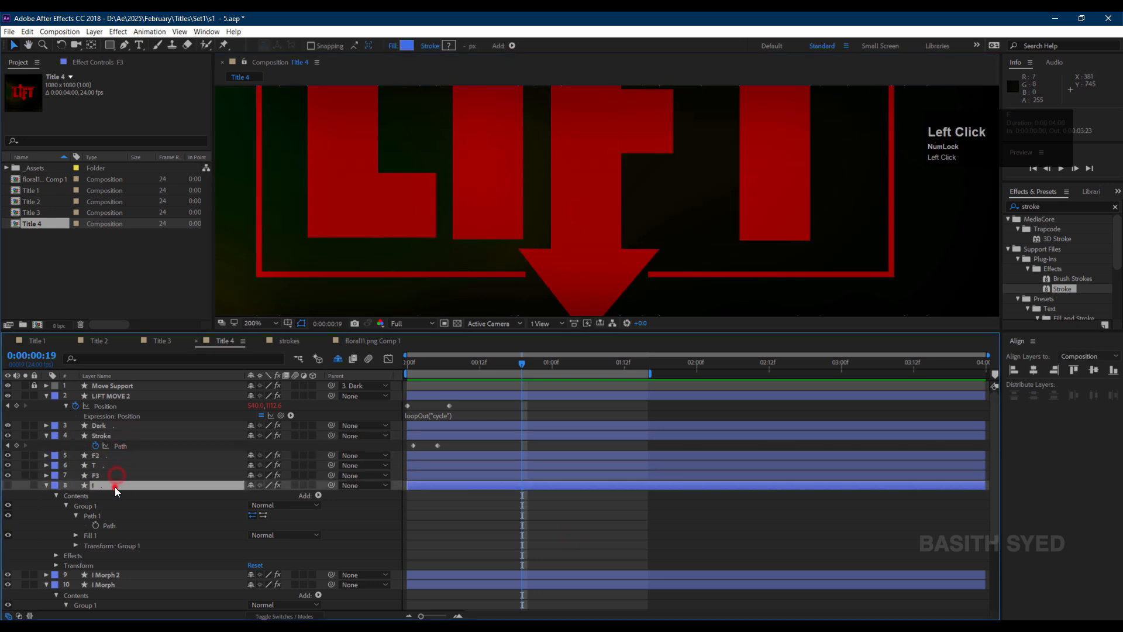
click(116, 575)
key(space)
drag(618, 157, 645, 327)
drag(631, 222, 614, 250)
click(594, 514)
scroll(594, 514, up, 1)
key(ctrl+z)
click(114, 485)
click(604, 506)
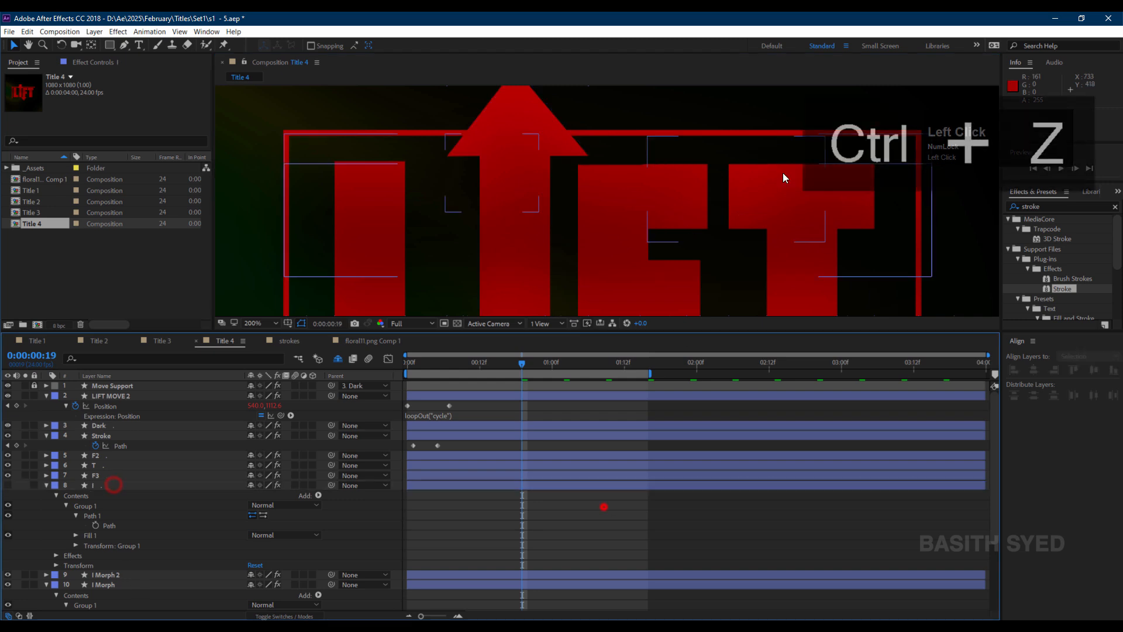
scroll(783, 174, down, 1)
key(space)
scroll(760, 186, down, 1)
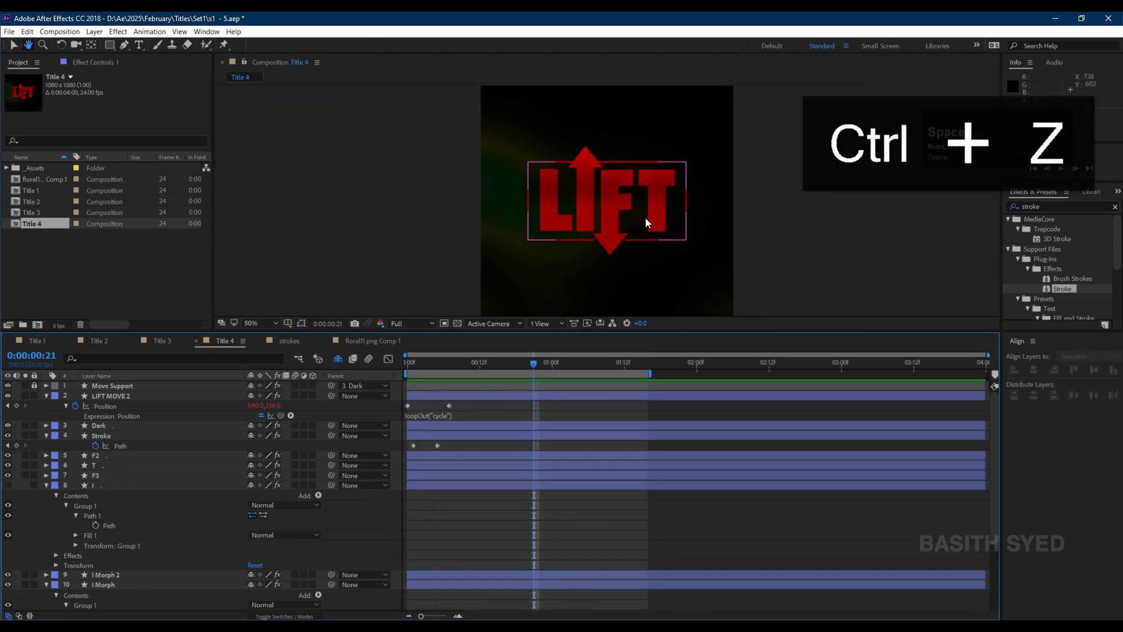
Create a new adjustment layer named shake.
click(547, 528)
right_click(56, 527)
mouse_move(100, 343)
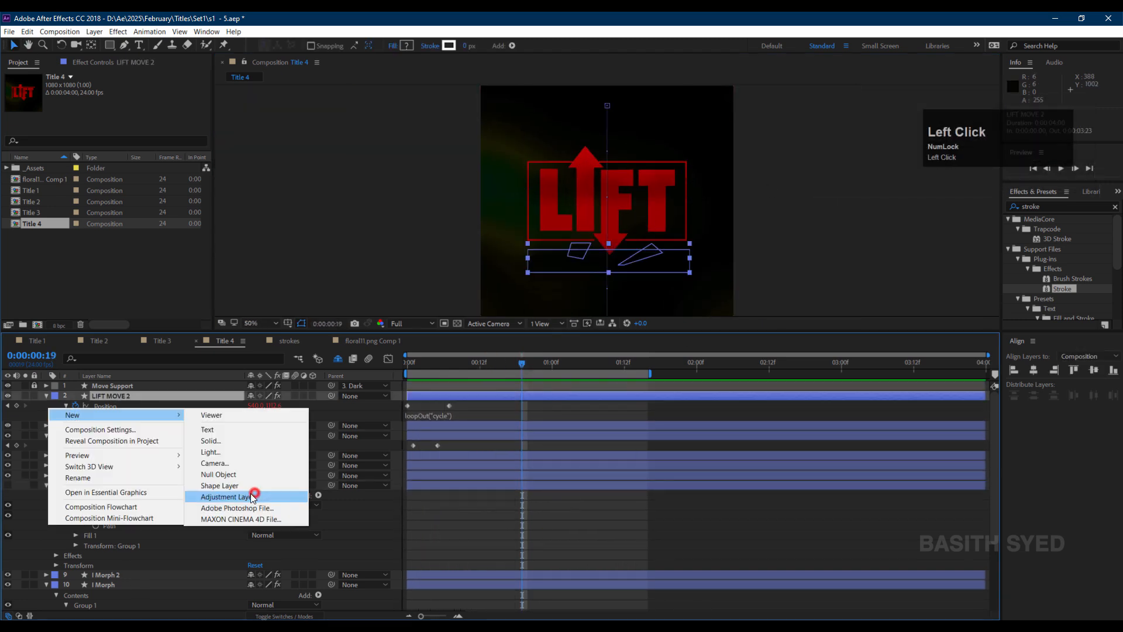
click(252, 496)
key(Return)
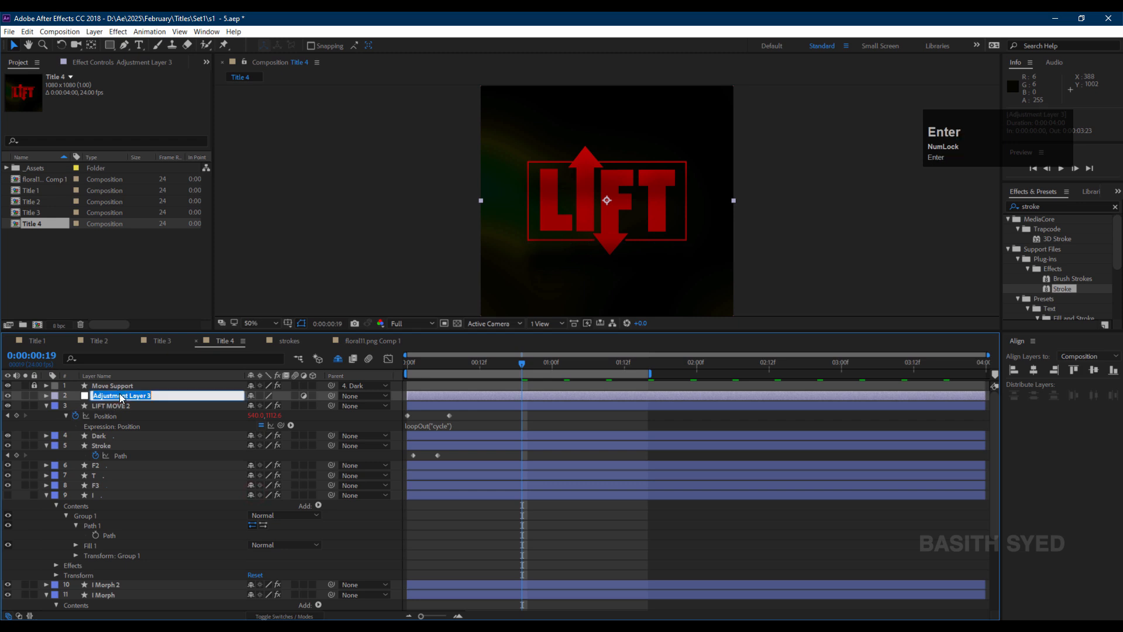
text(shake)
key(Return)
Apply the Motion Tile effect to the shake layer.
click(1047, 206)
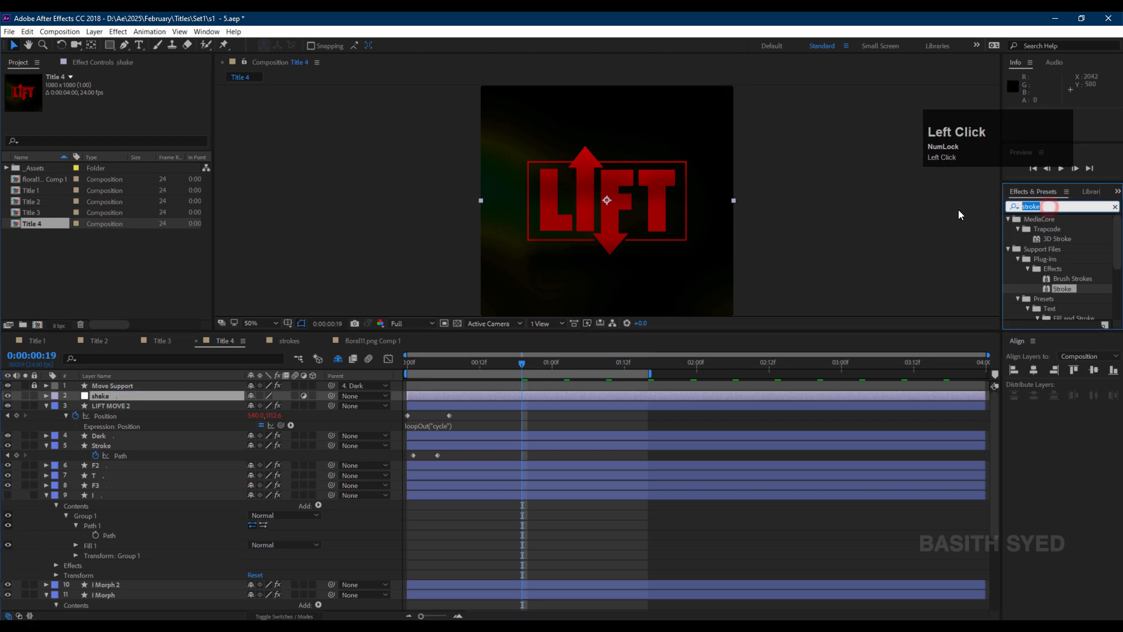
text(moto)
key(BackSpace)
text(ion tile)
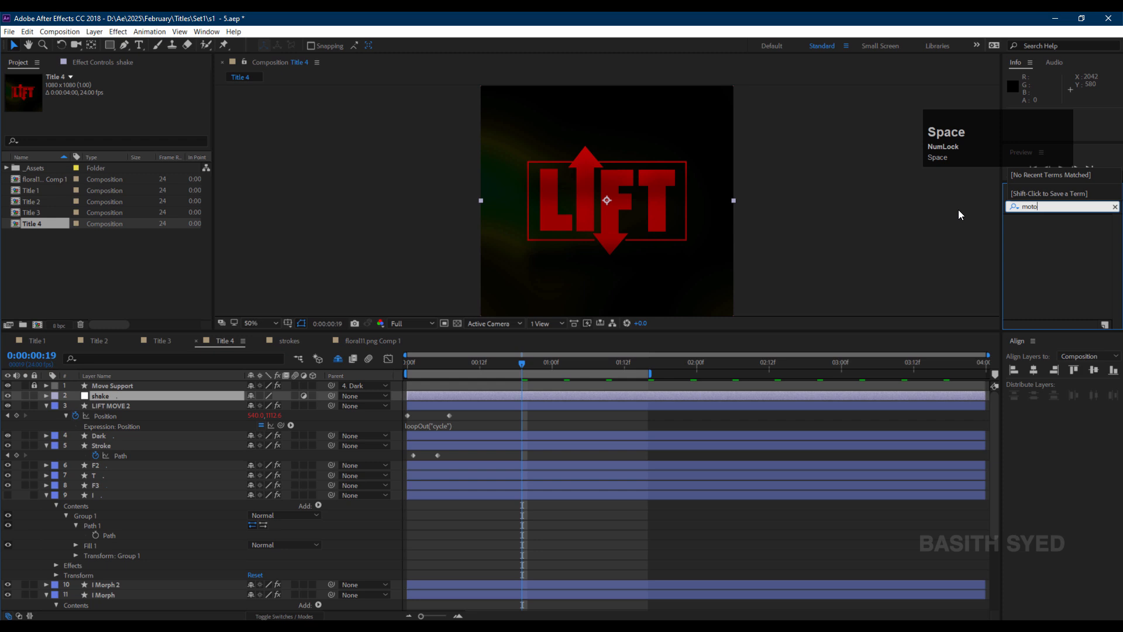
drag(1069, 249, 643, 392)
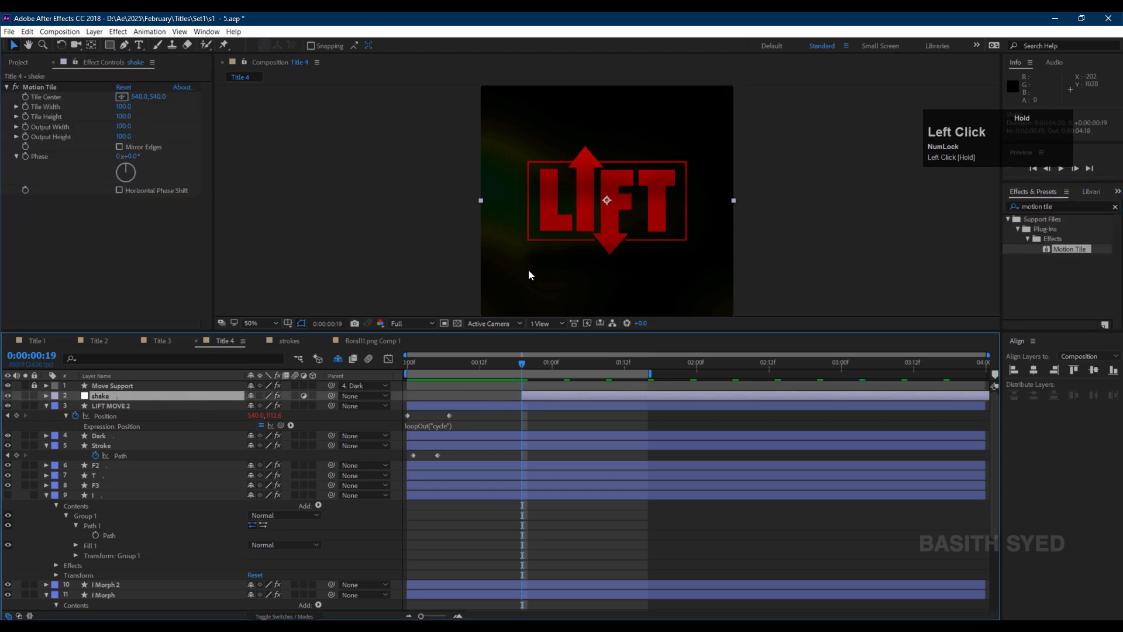
Apply the Transform effect to the shake layer.
drag(1055, 207, 1001, 203)
text(trabsf)
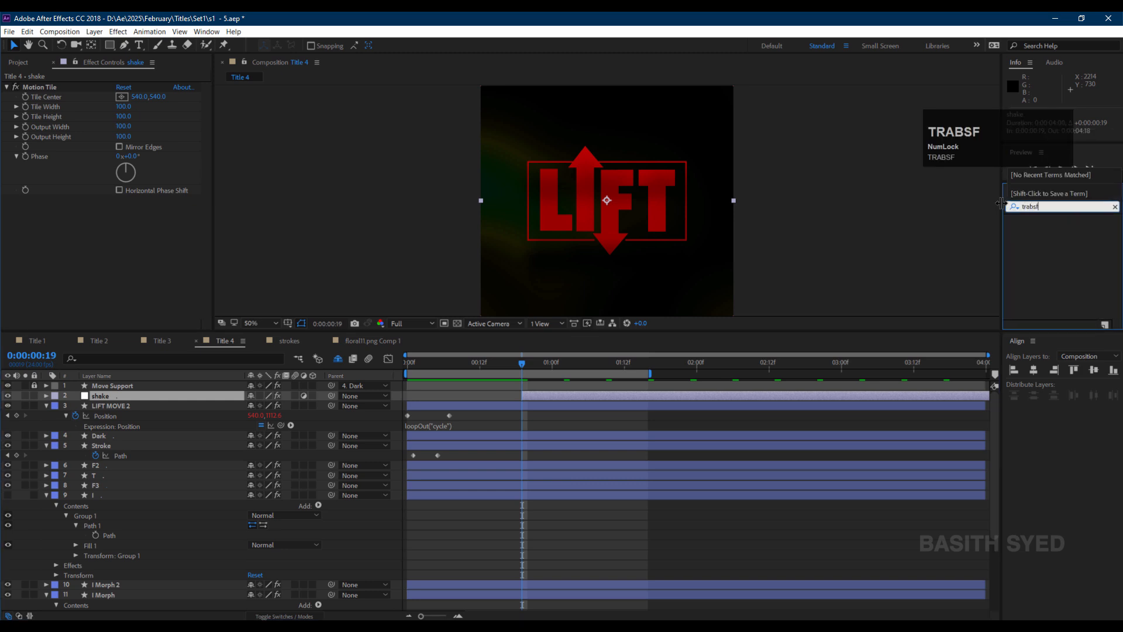
text(=)
key(BackSpace)
key(BackSpace)
key(BackSpace)
key(BackSpace)
text(nsform)
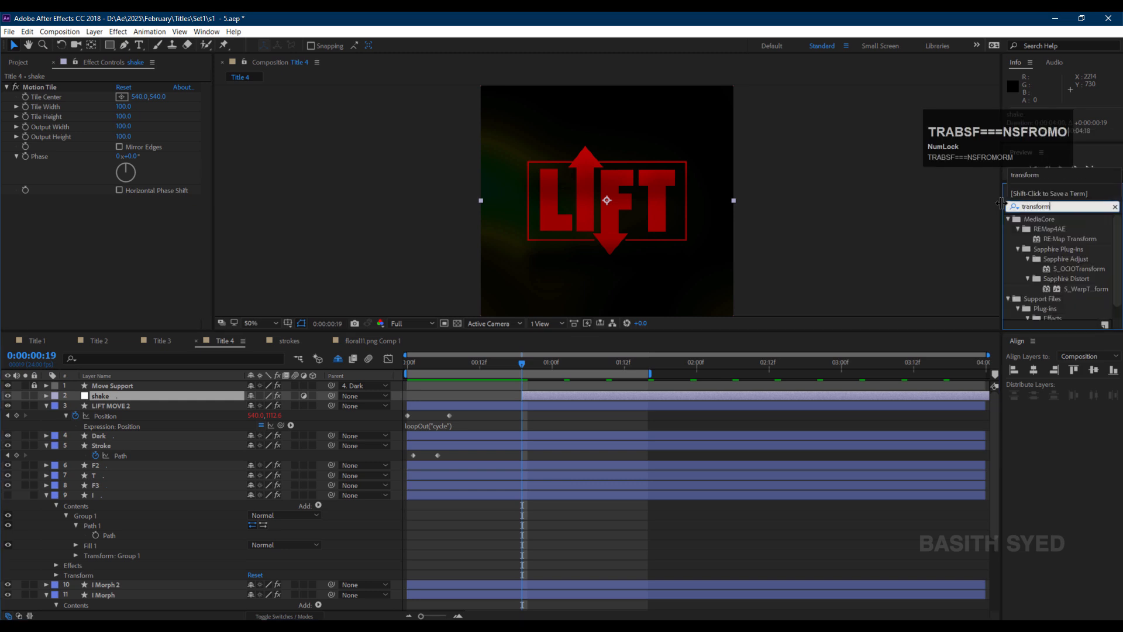
scroll(1059, 278, down, 1)
drag(1079, 314, 550, 402)
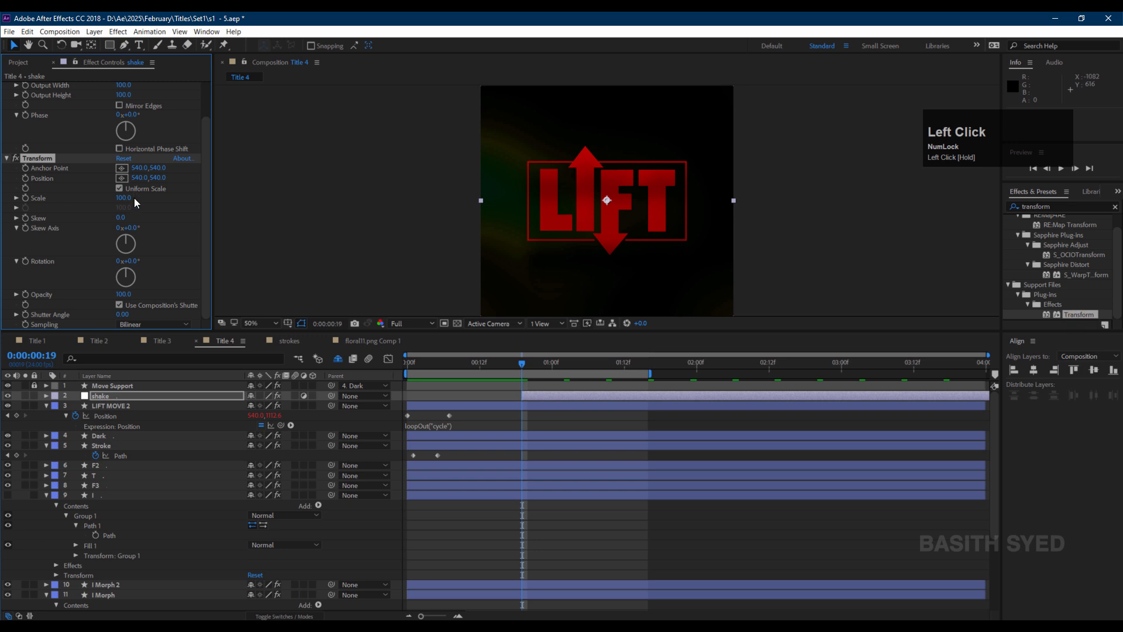
Keyframe the Transform Position of the shake layer at two times around the one-second mark.
click(25, 178)
drag(526, 366, 570, 367)
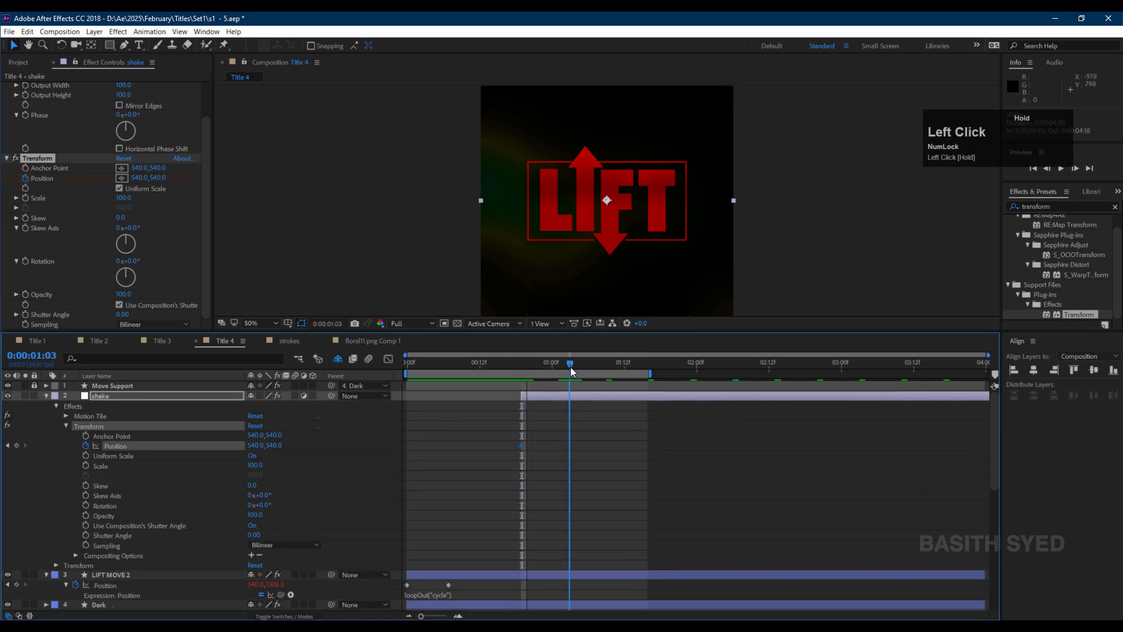
click(16, 445)
drag(589, 439, 514, 450)
Open the Wiggler panel and set its magnitude to 20.
click(206, 32)
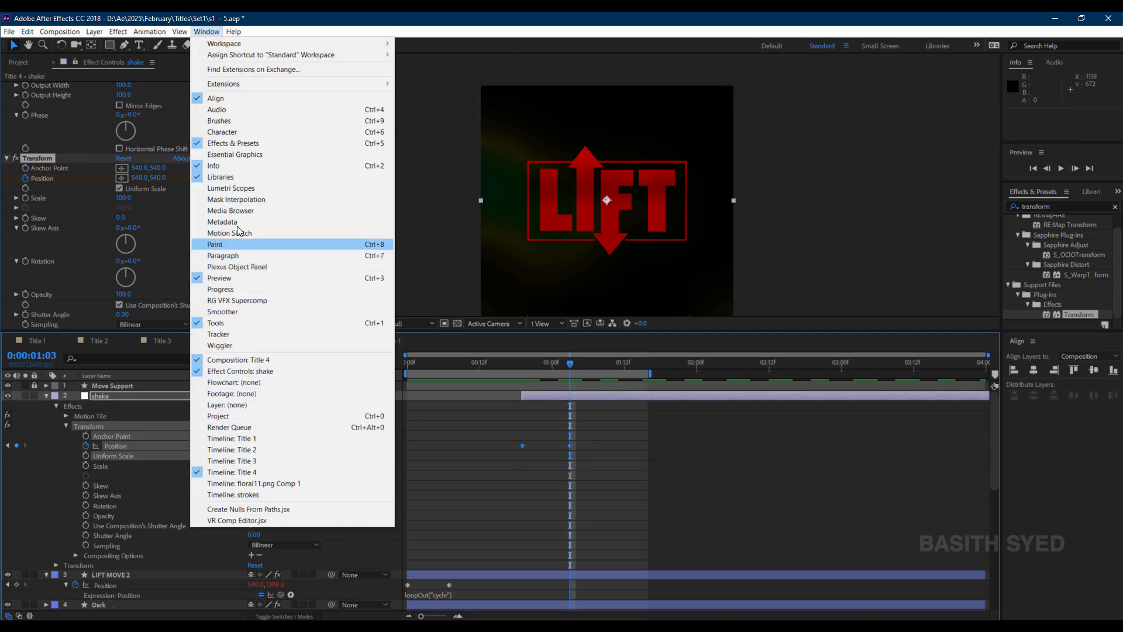
click(221, 345)
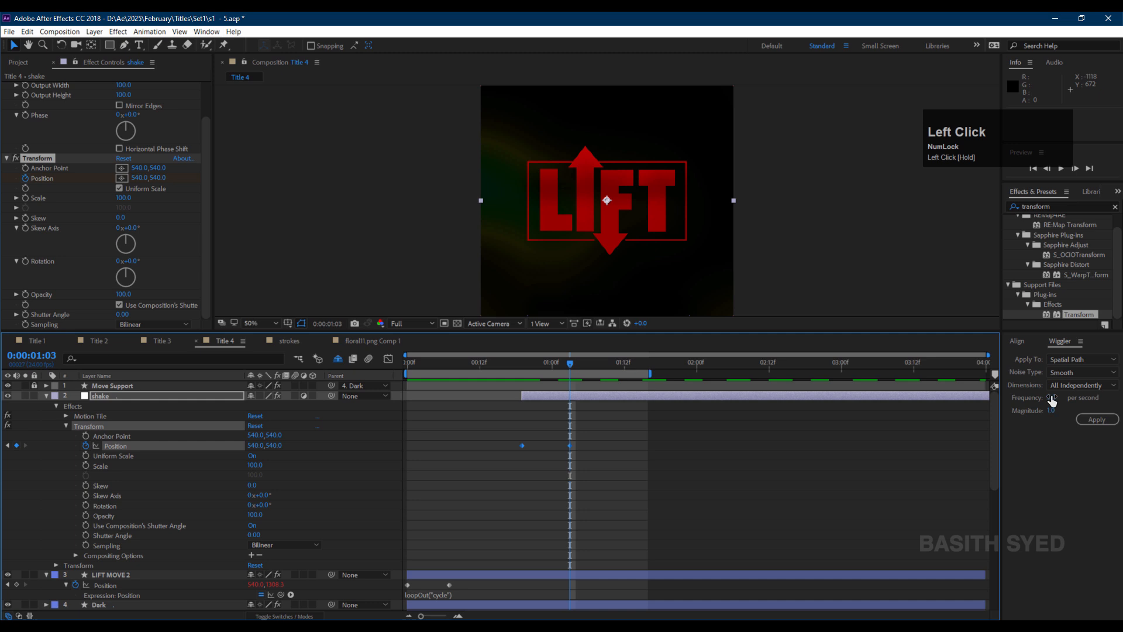
click(1053, 411)
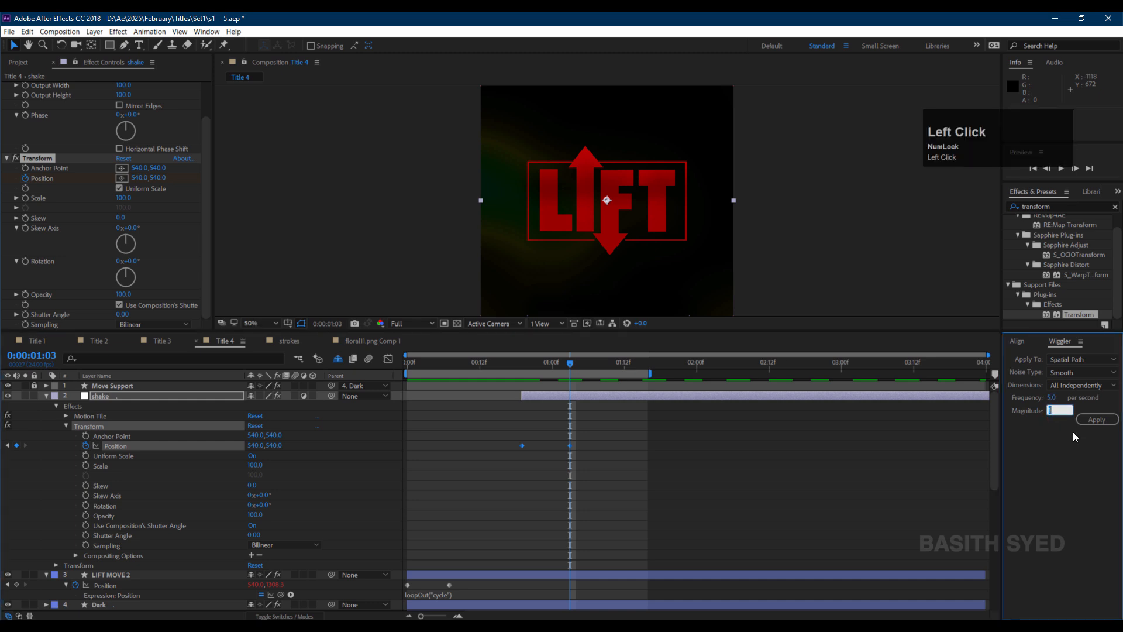
text(20)
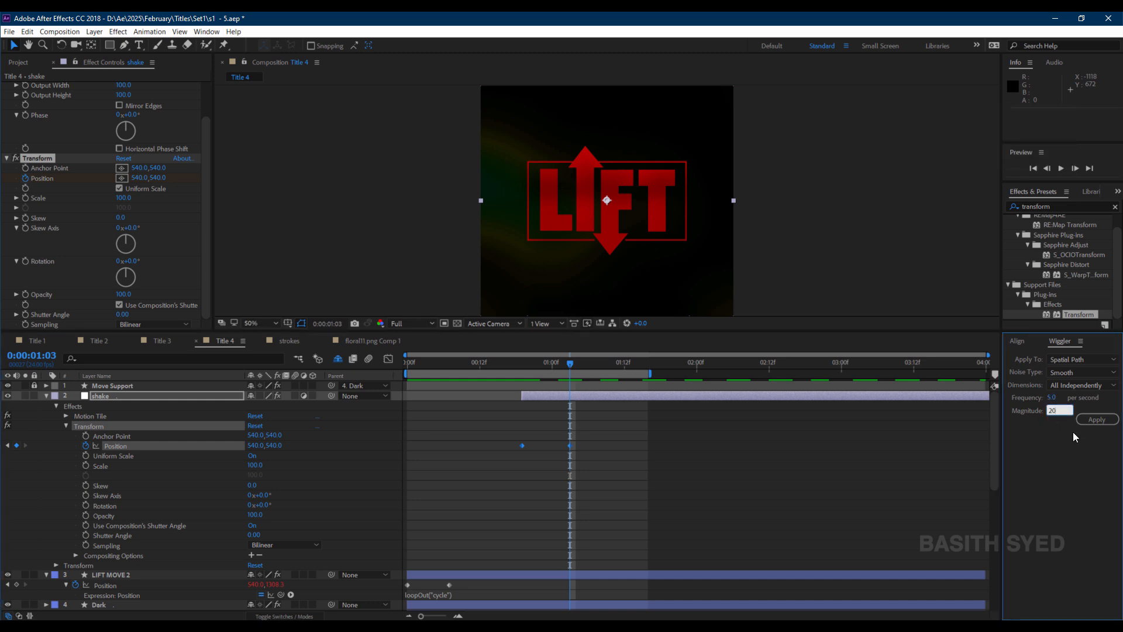
click(1072, 431)
Set Motion Tile's output width and output height to 120.
scroll(69, 215, up, 2)
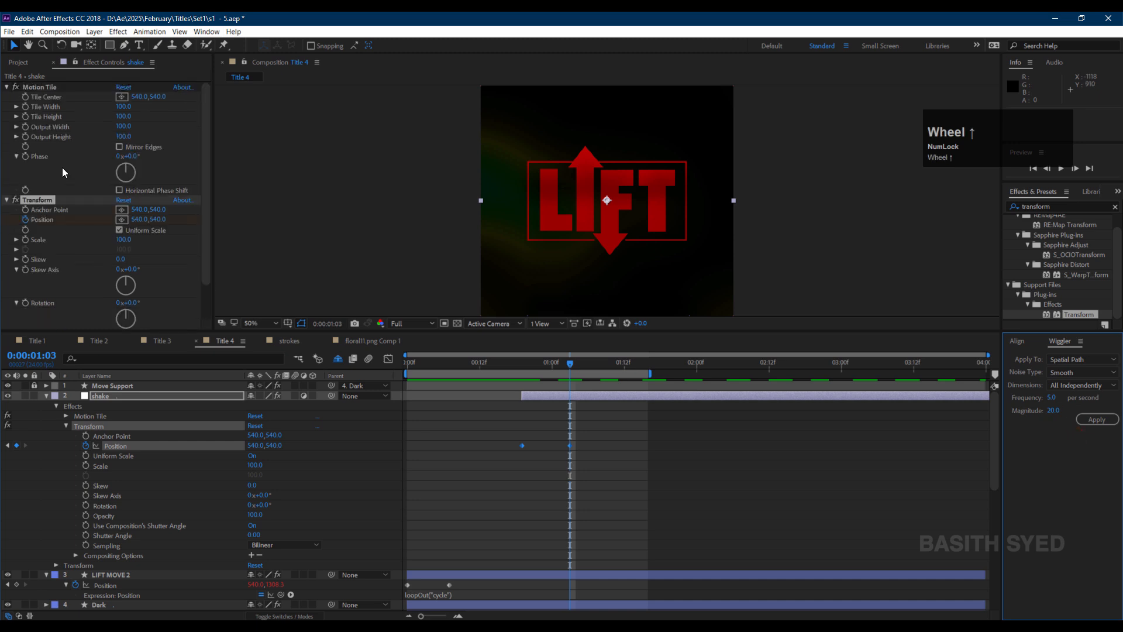
click(51, 88)
click(123, 123)
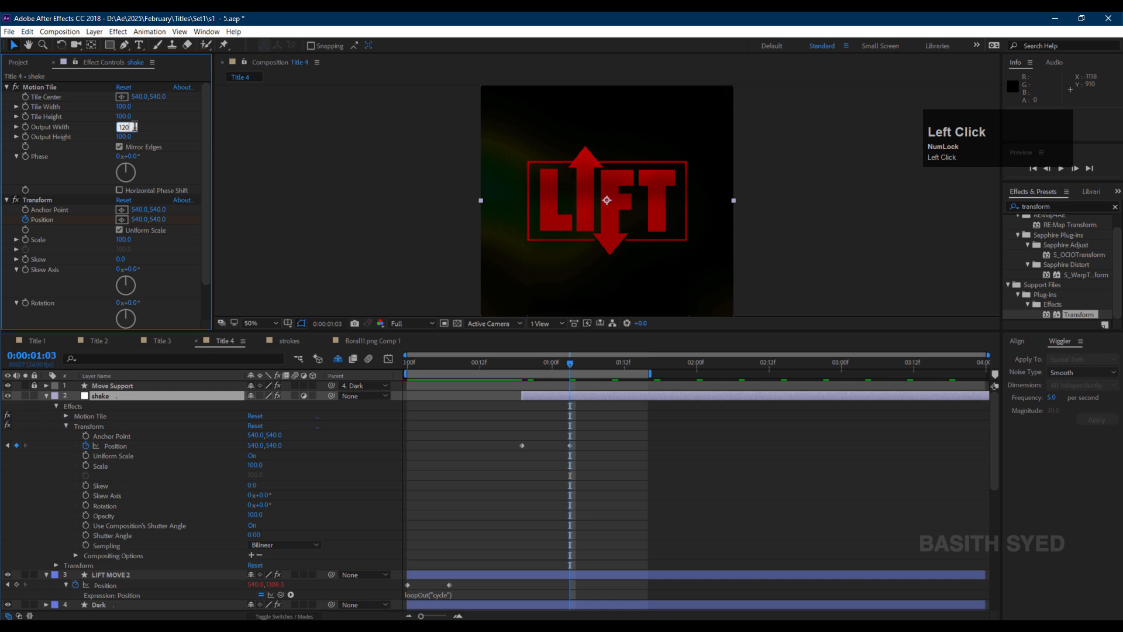
click(126, 137)
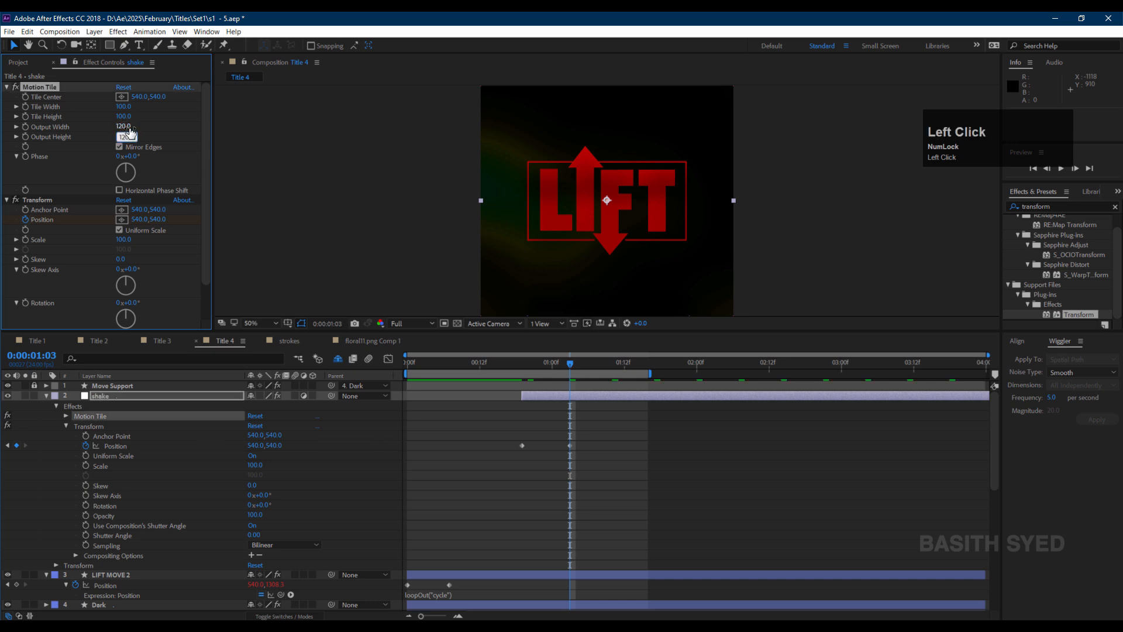
Select both Position keyframes and apply Wiggler with frequency 15 and magnitude 10.
drag(582, 451, 507, 443)
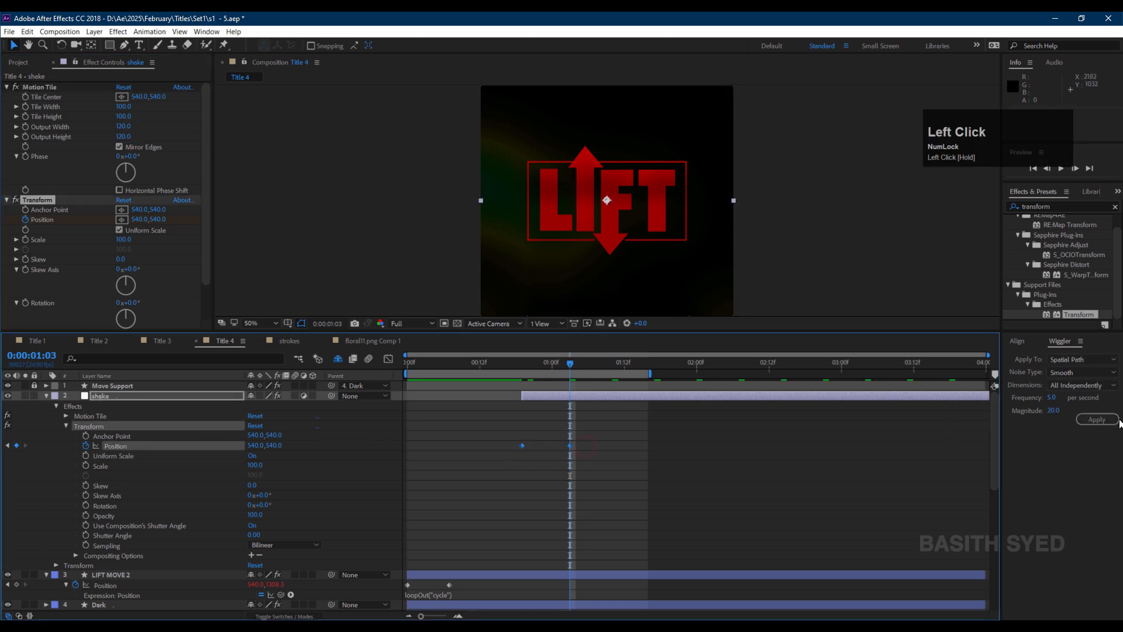
click(1051, 399)
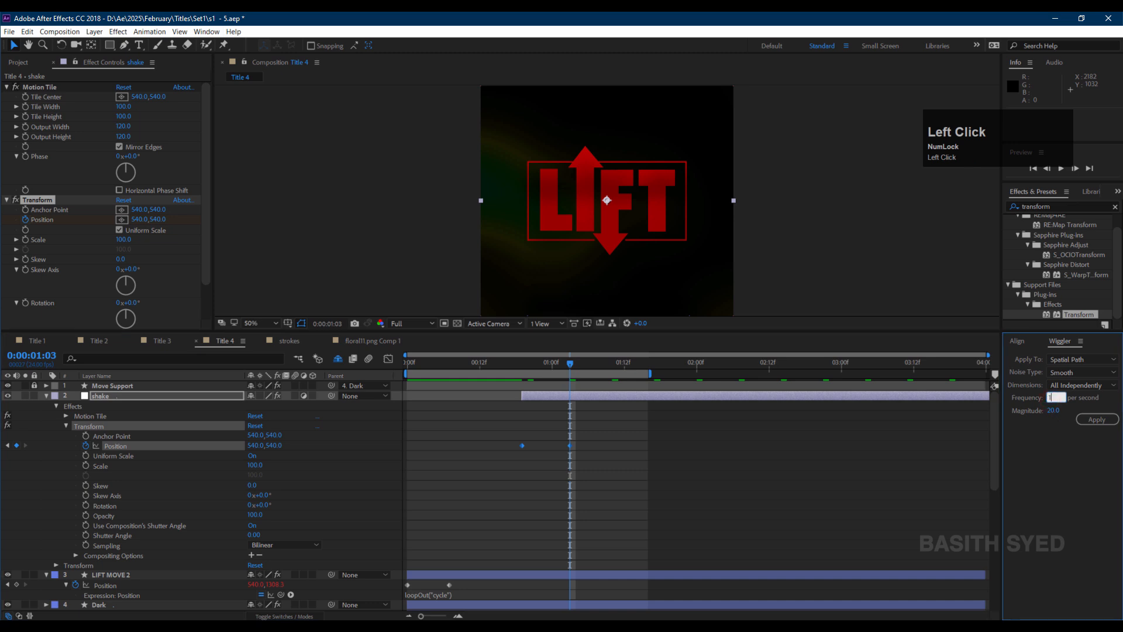
text(15)
key(Tab)
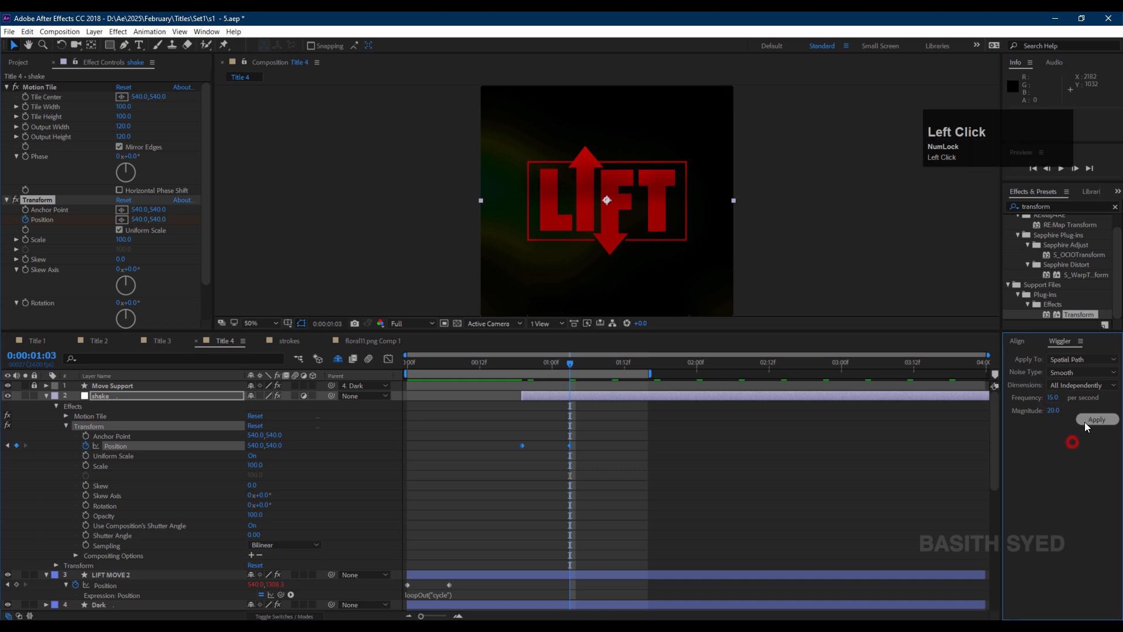
text(10)
click(1097, 419)
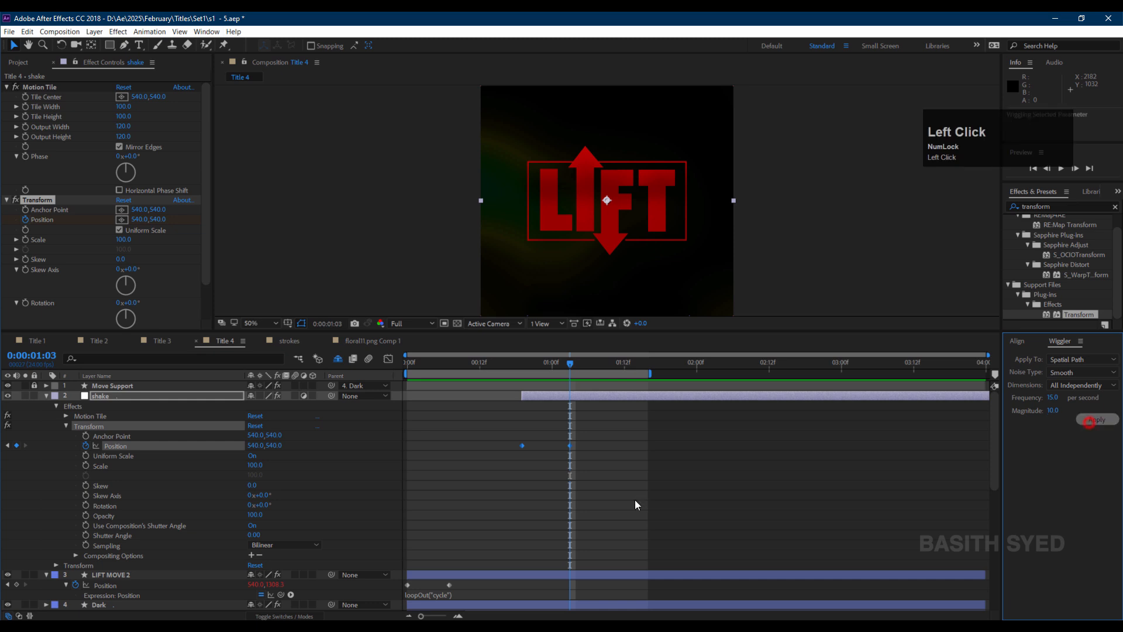
Preview the wiggle shake on the logo from the start of the composition.
click(394, 383)
key(space)
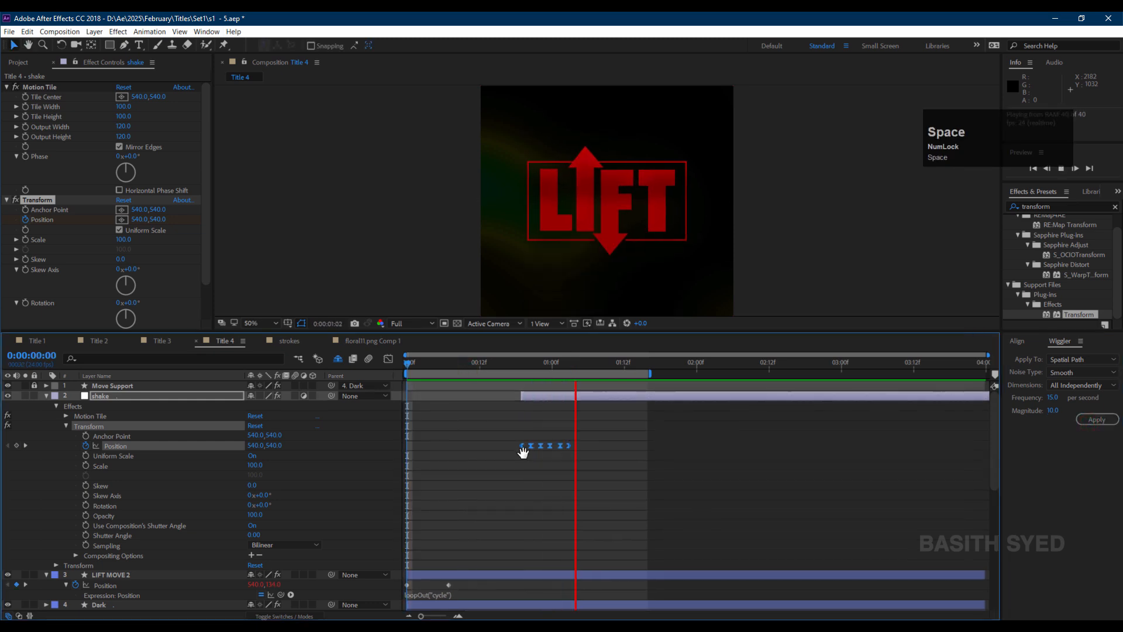
click(728, 257)
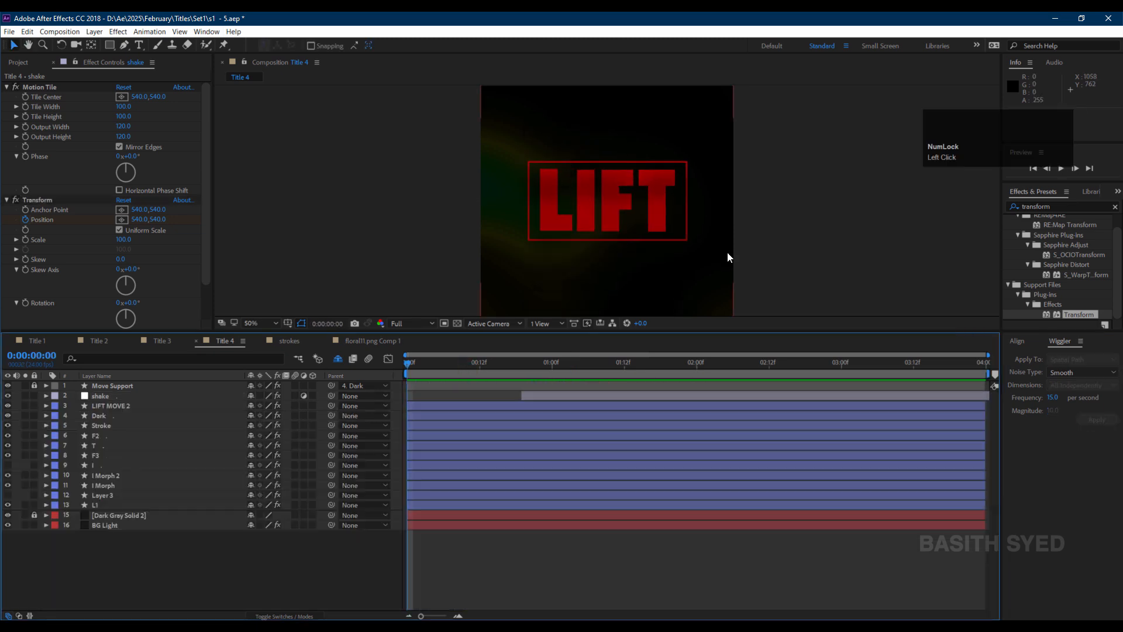
Keyframe BG Light's Colorama Phase Shift at the start and set it to 120° at the composition's end.
click(124, 525)
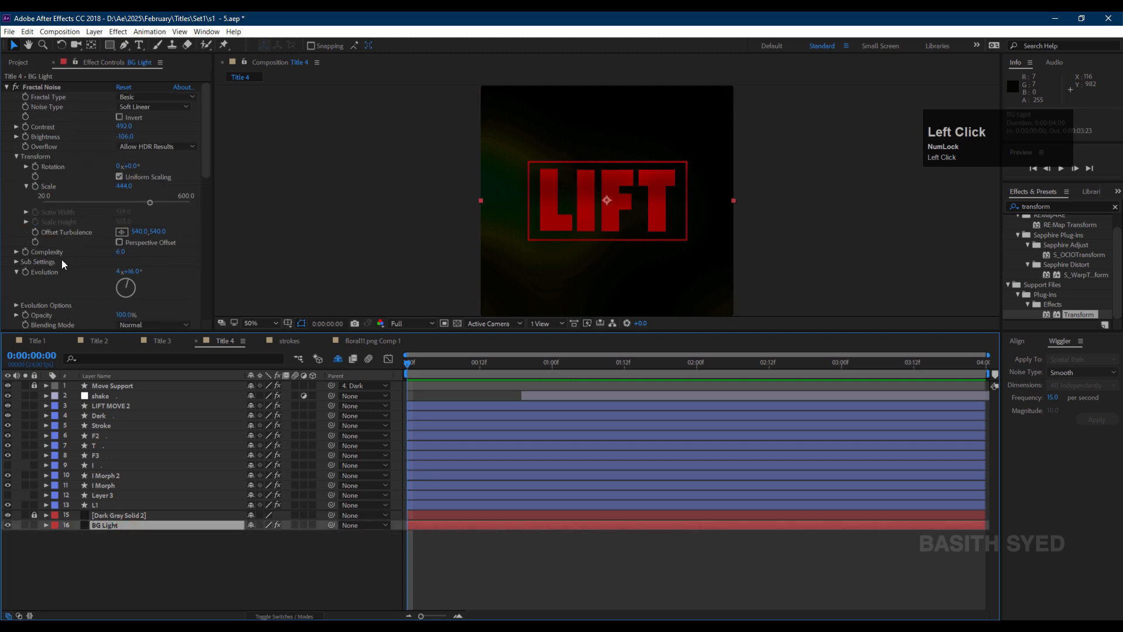
scroll(67, 201, down, 10)
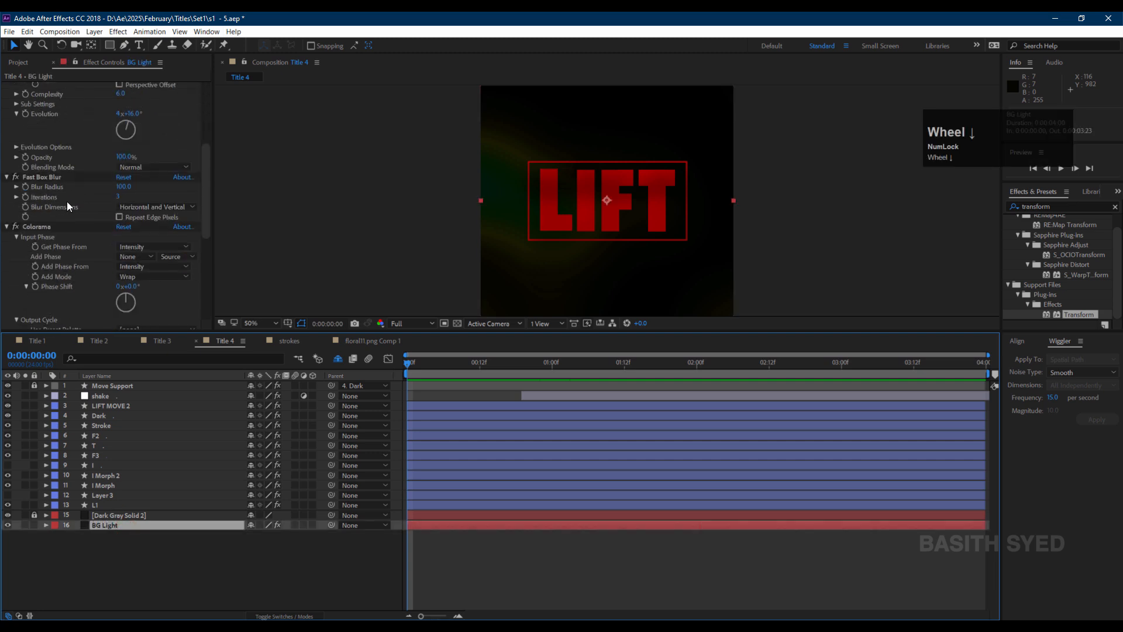
click(35, 185)
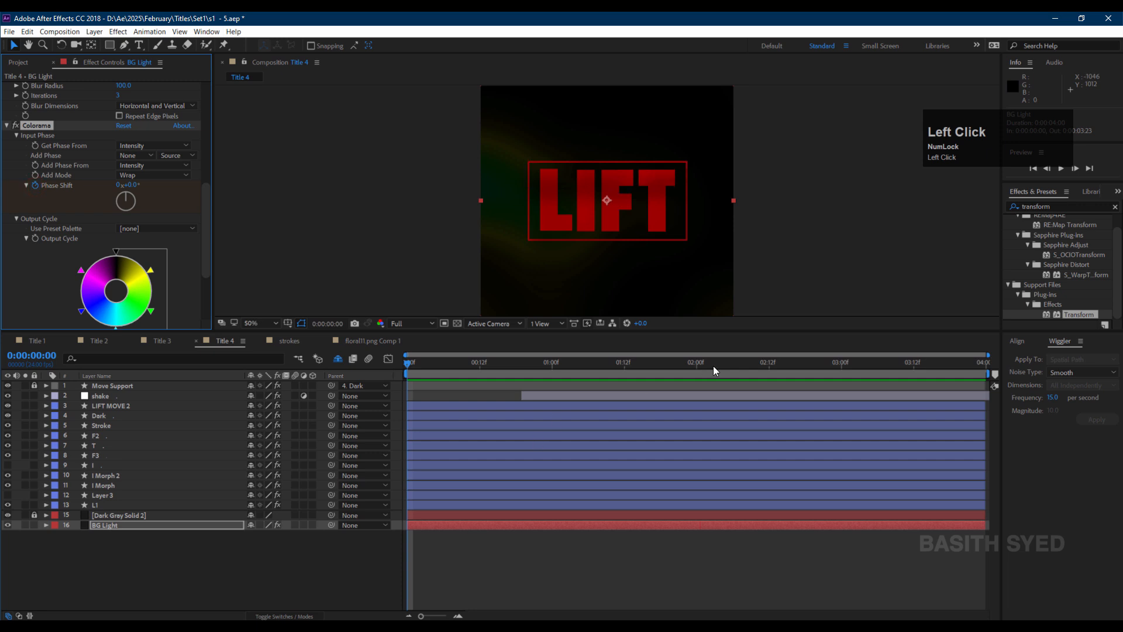
drag(714, 366, 1010, 365)
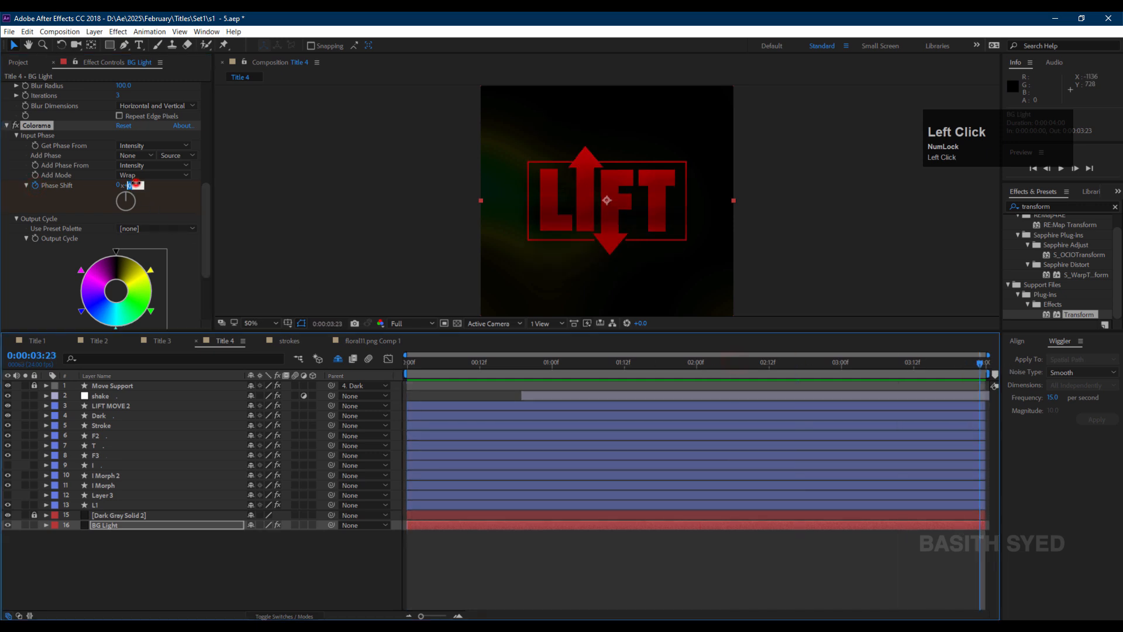
key(Return)
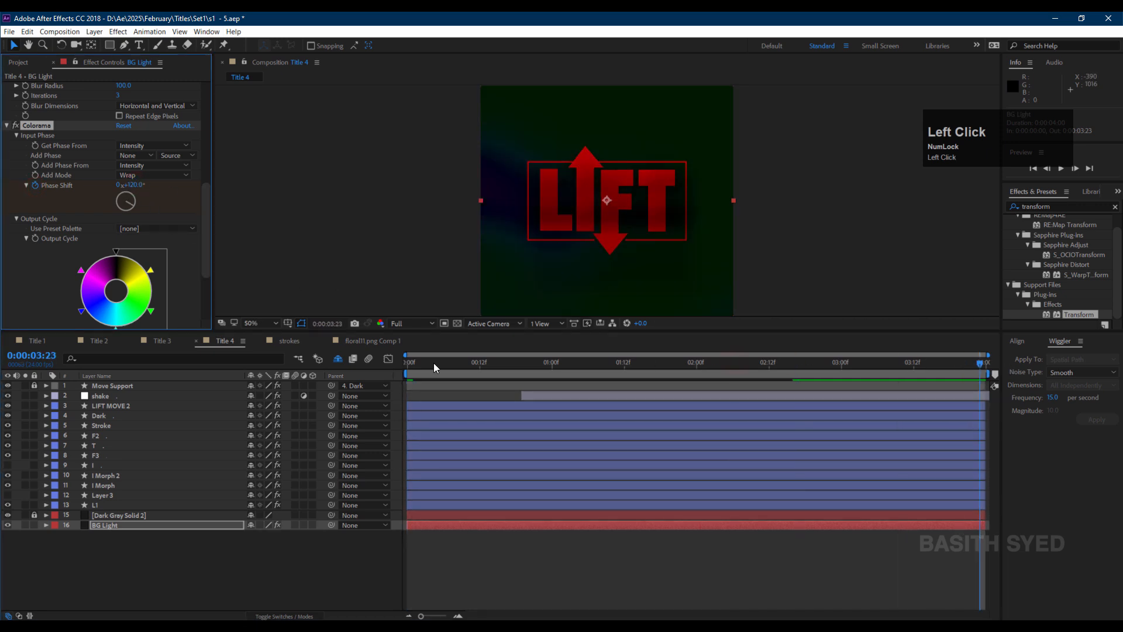
Add a new adjustment layer above LIFT MOVE 2 and trim its out point to about frame 18.
click(534, 395)
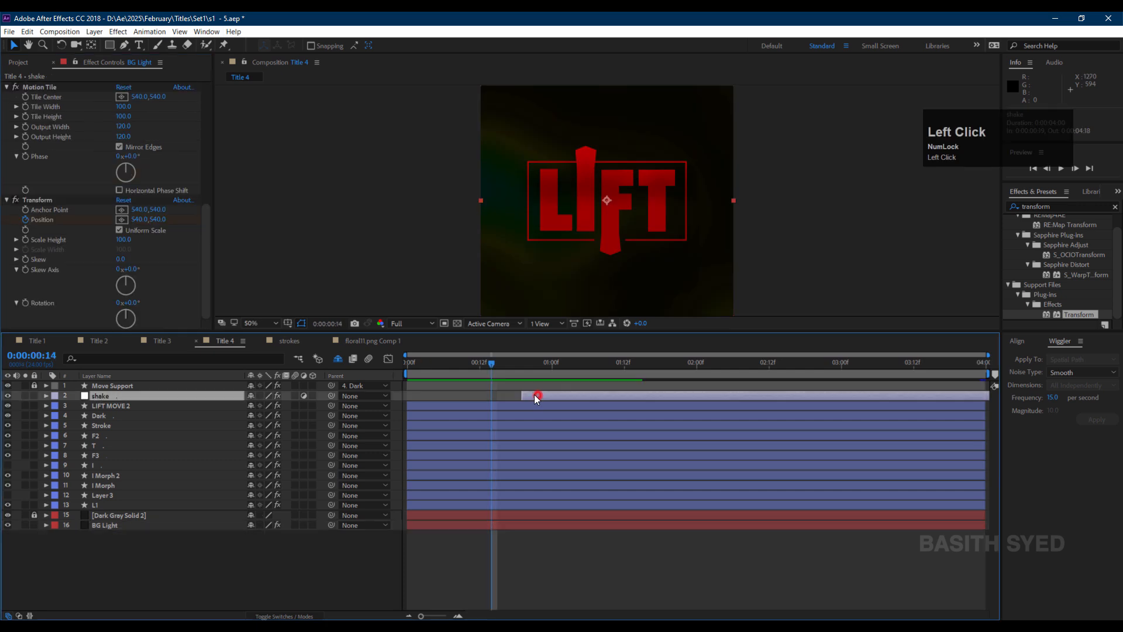
drag(536, 395, 514, 366)
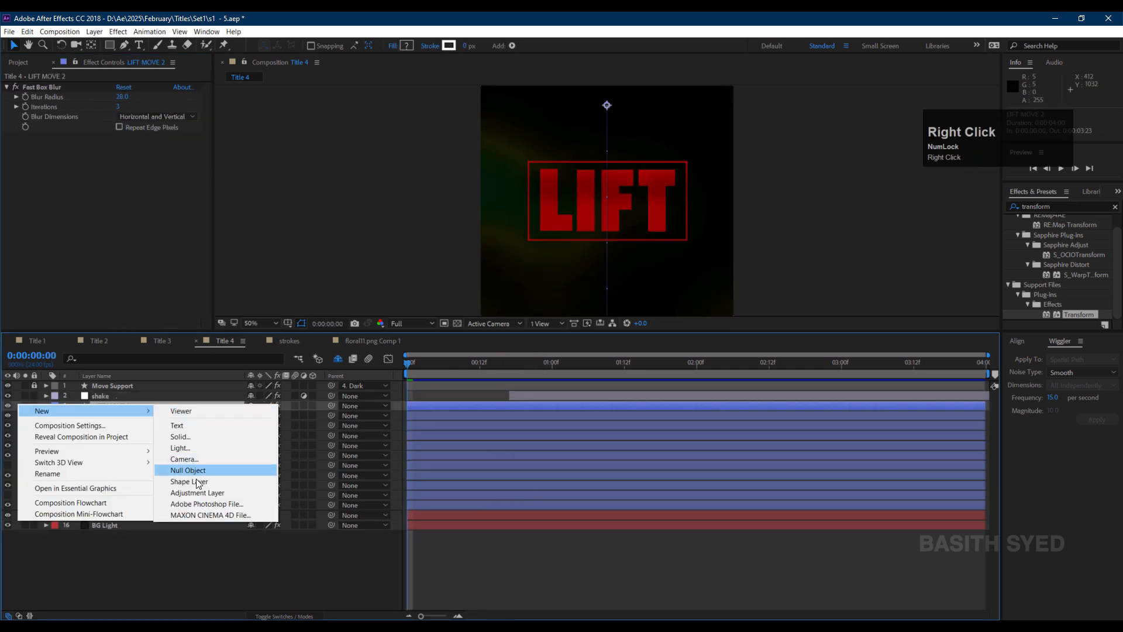
click(202, 493)
drag(520, 364, 520, 402)
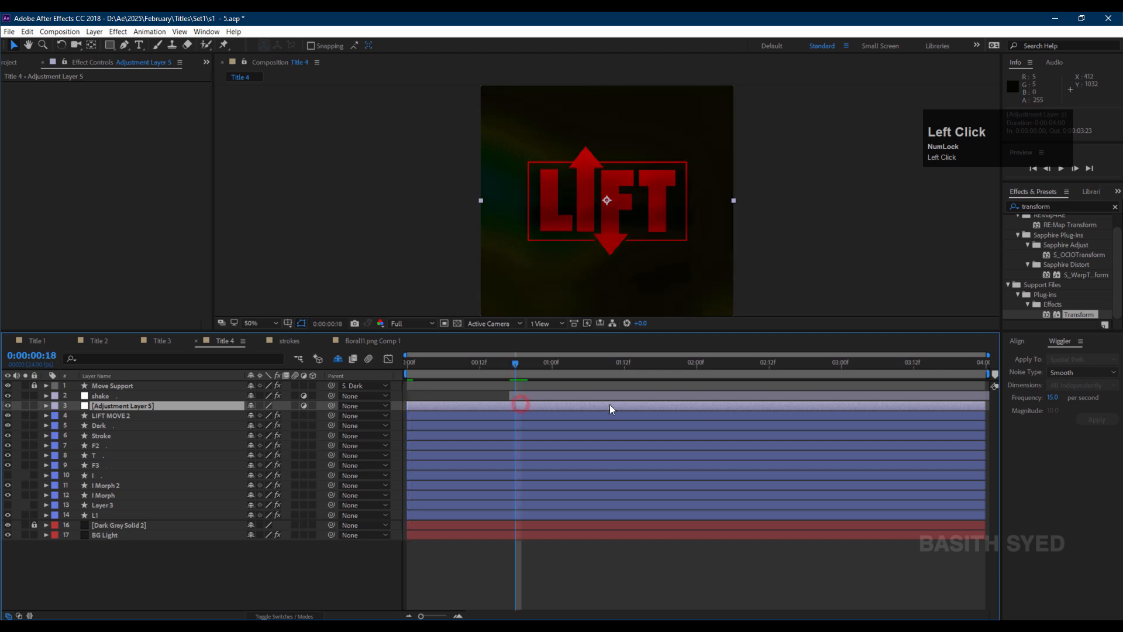
drag(986, 403, 521, 436)
Search the effects for hue and apply Hue/Saturation to the adjustment layer.
double_click(1036, 206)
text(hue)
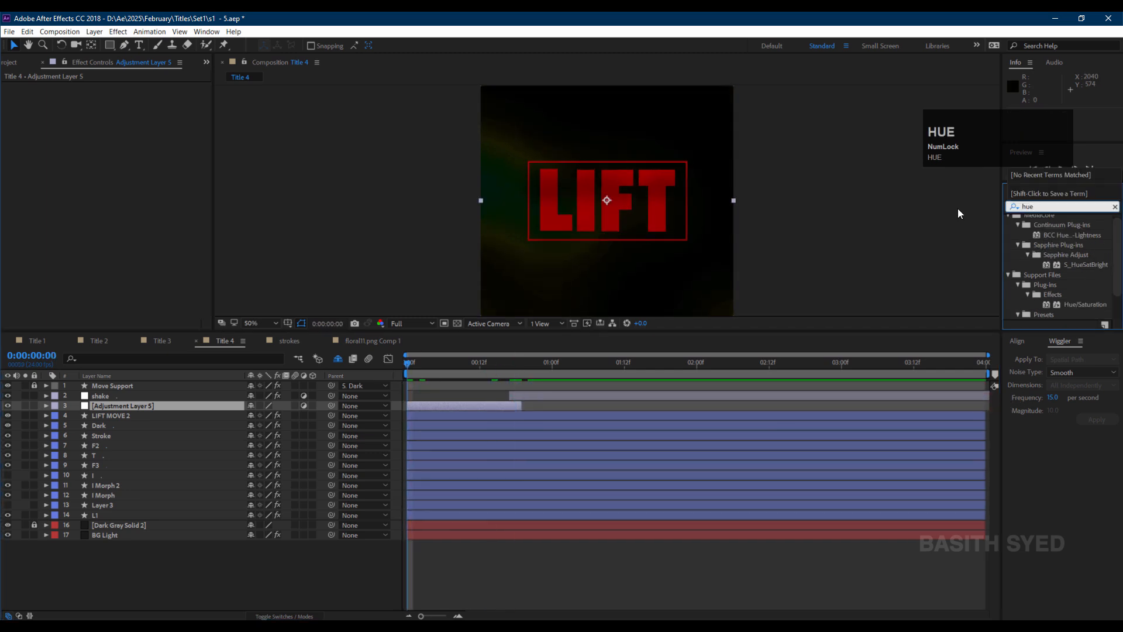
drag(1059, 303, 497, 403)
Switch Hue/Saturation to the Reds channel and set Red Saturation to -100 and Red Lightness to 53.
click(147, 97)
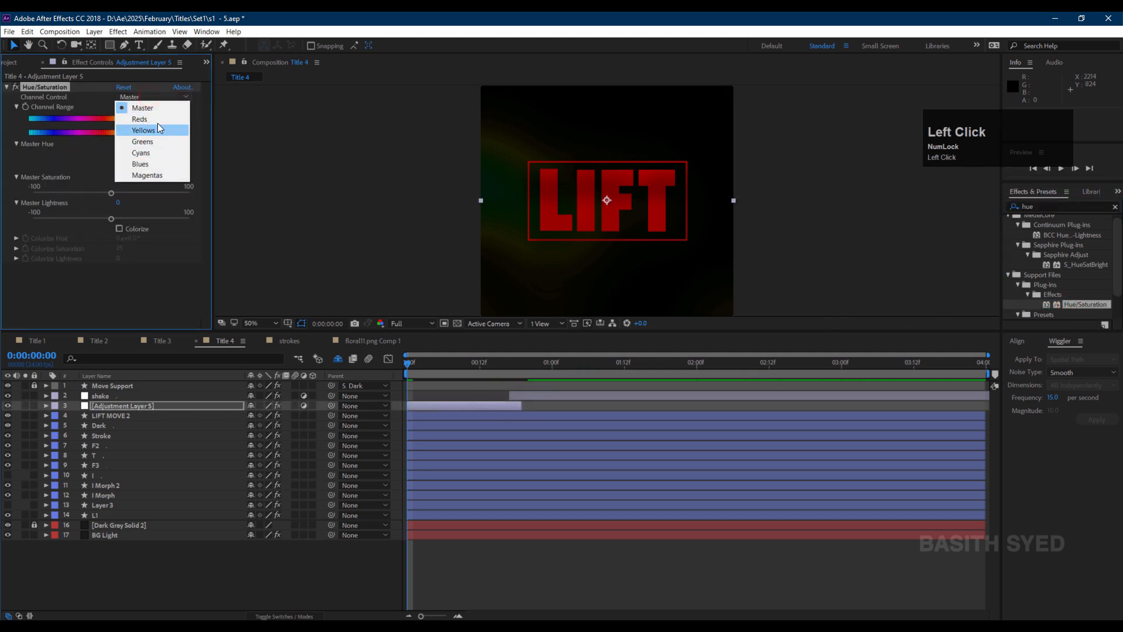
click(156, 122)
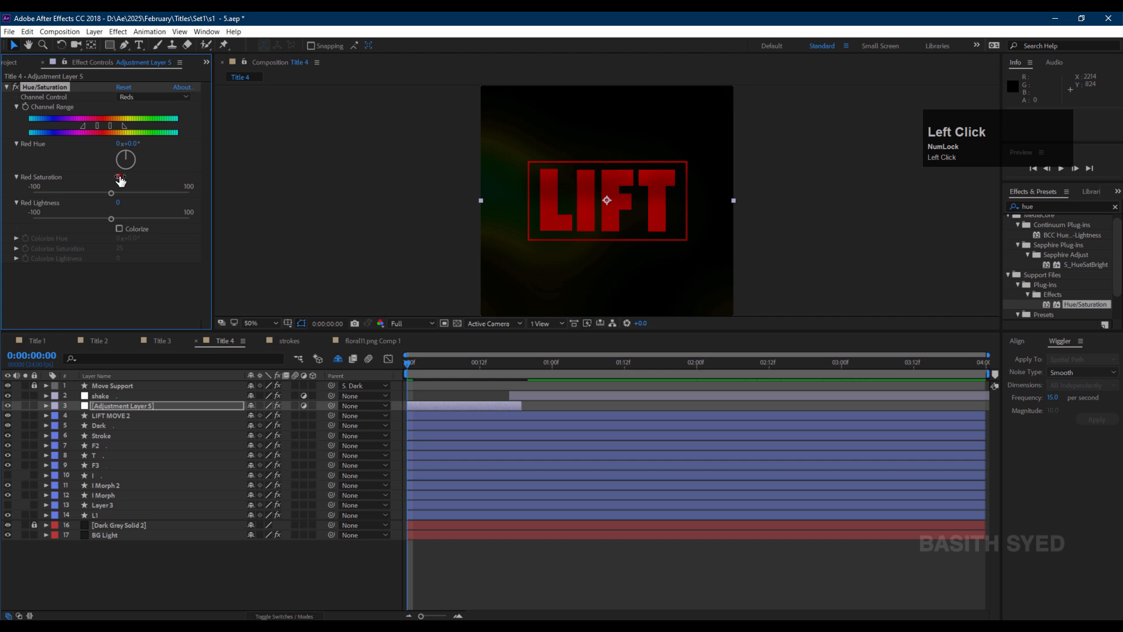
drag(120, 178, 18, 185)
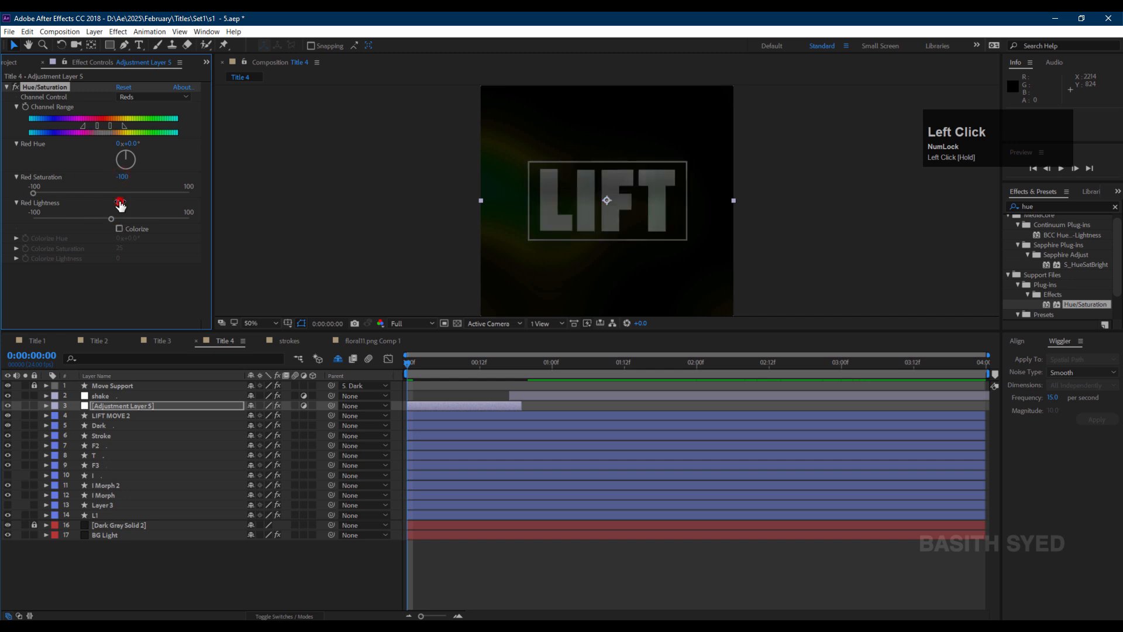
drag(120, 204, 174, 204)
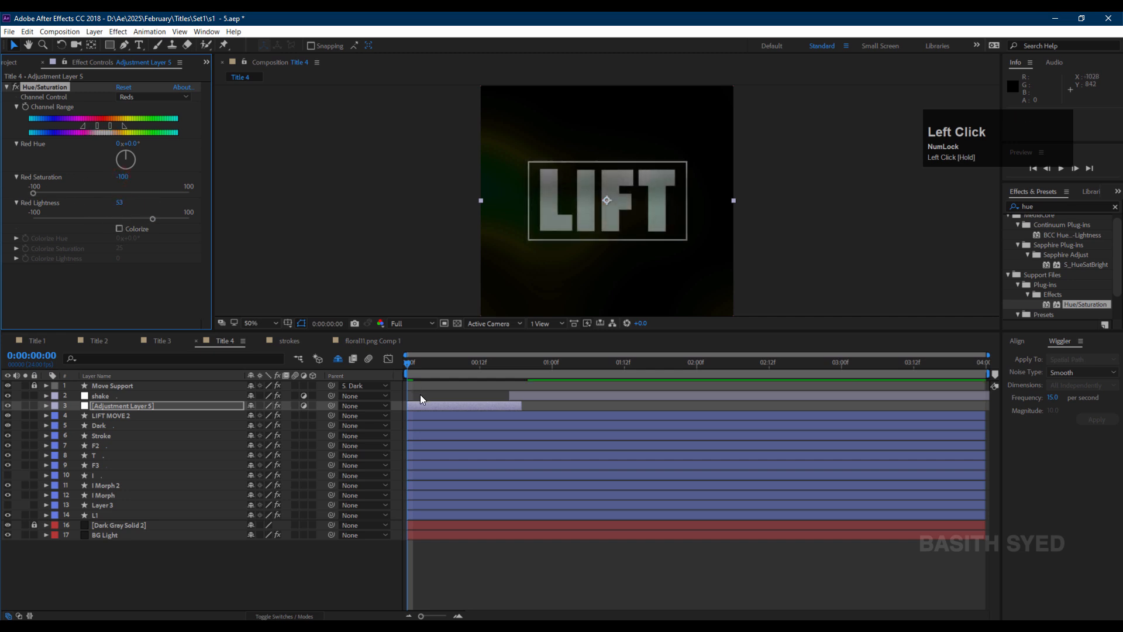
Preview the composition with the new desaturation flash.
key(space)
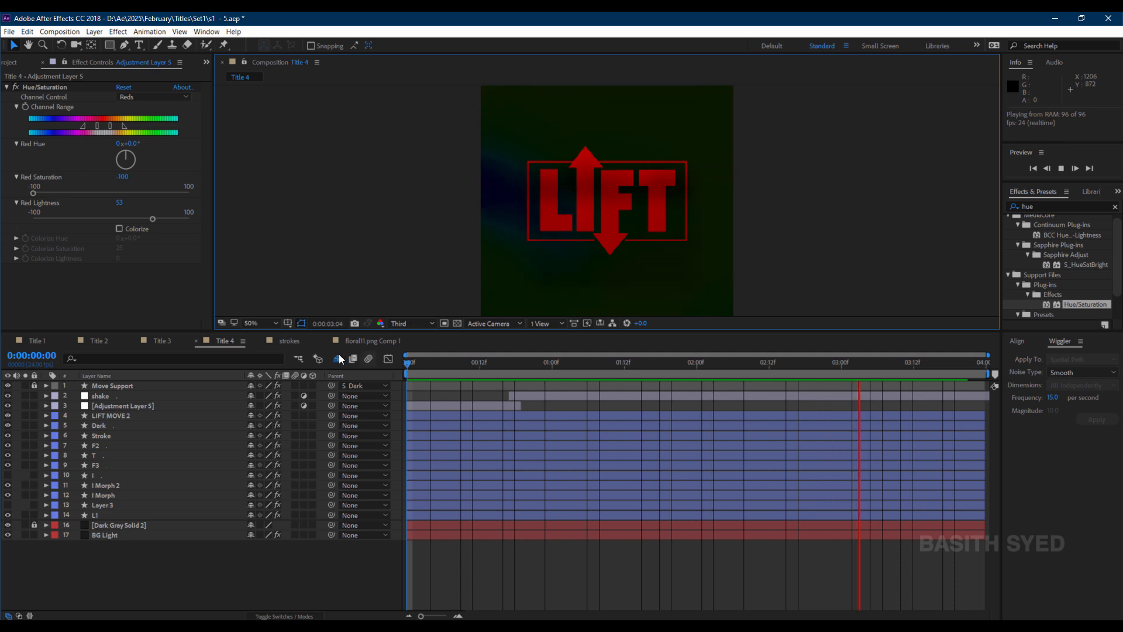
click(324, 340)
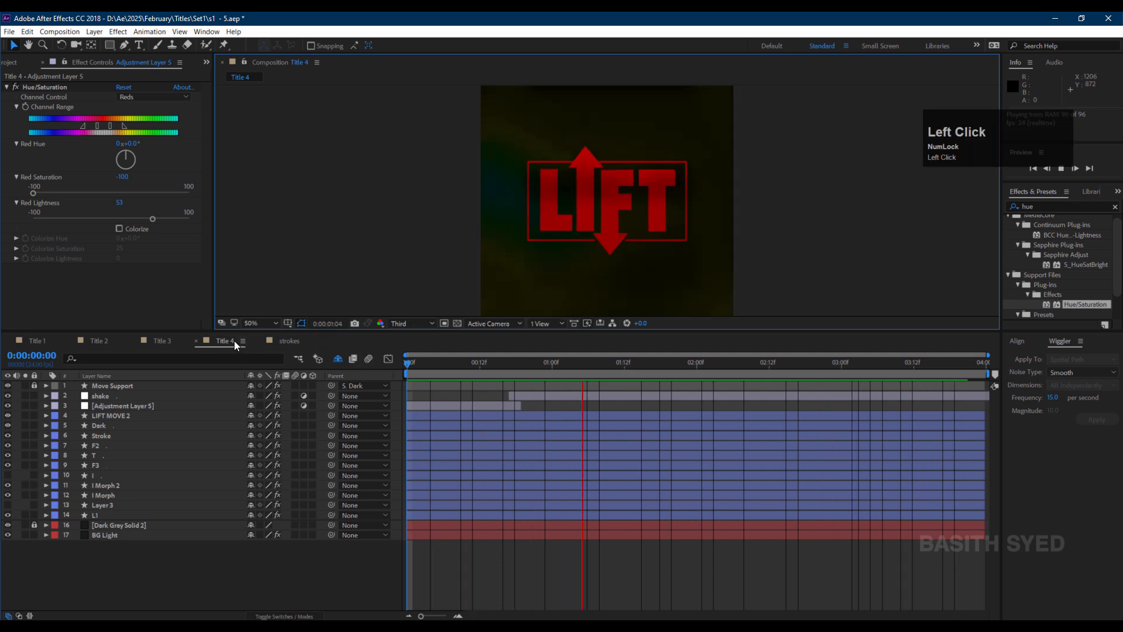